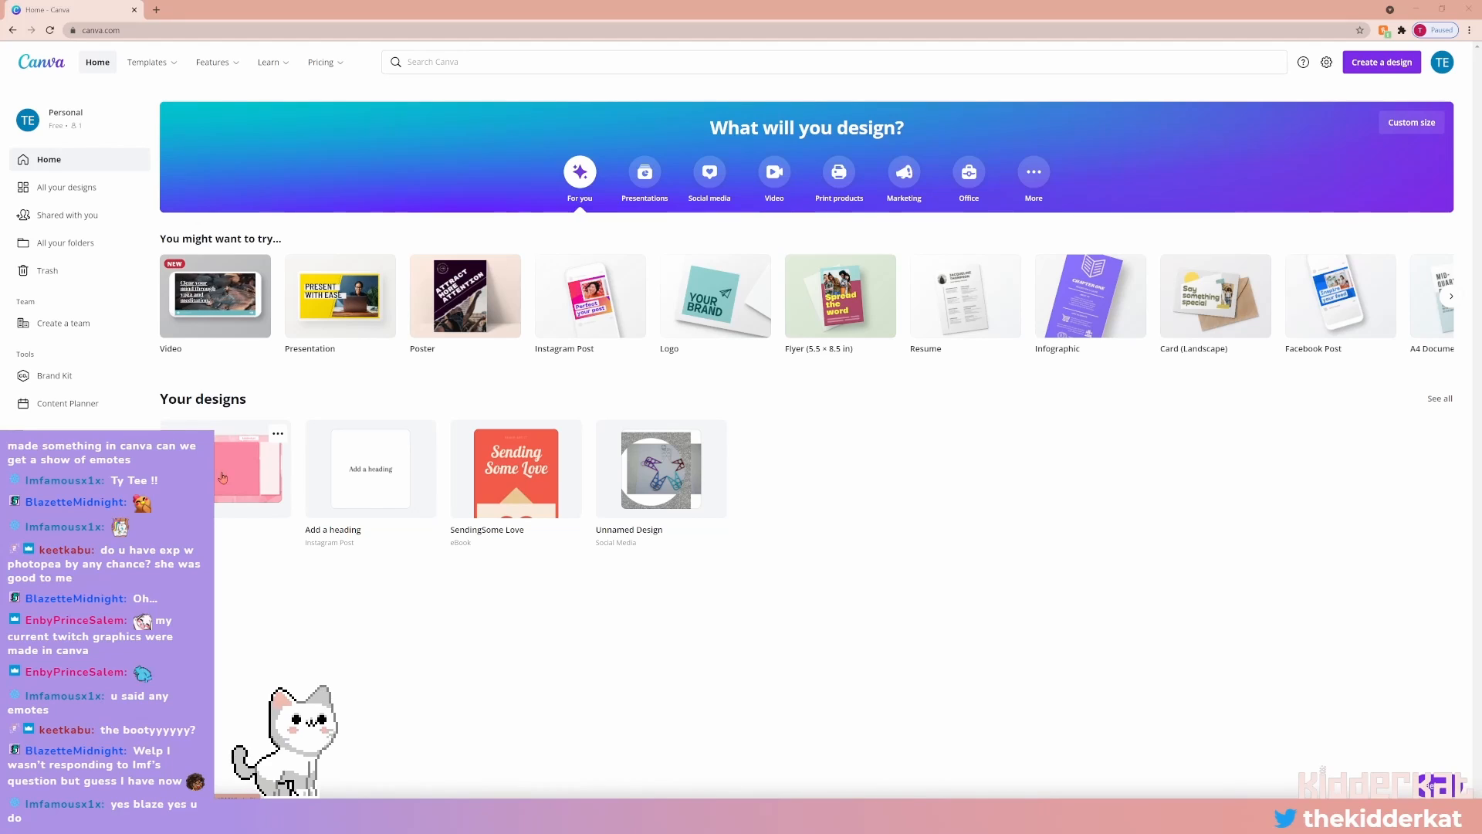
Create a custom 1920 × 1080 px design and apply the wavy pink and peach template to its page.
left_click(1423, 127)
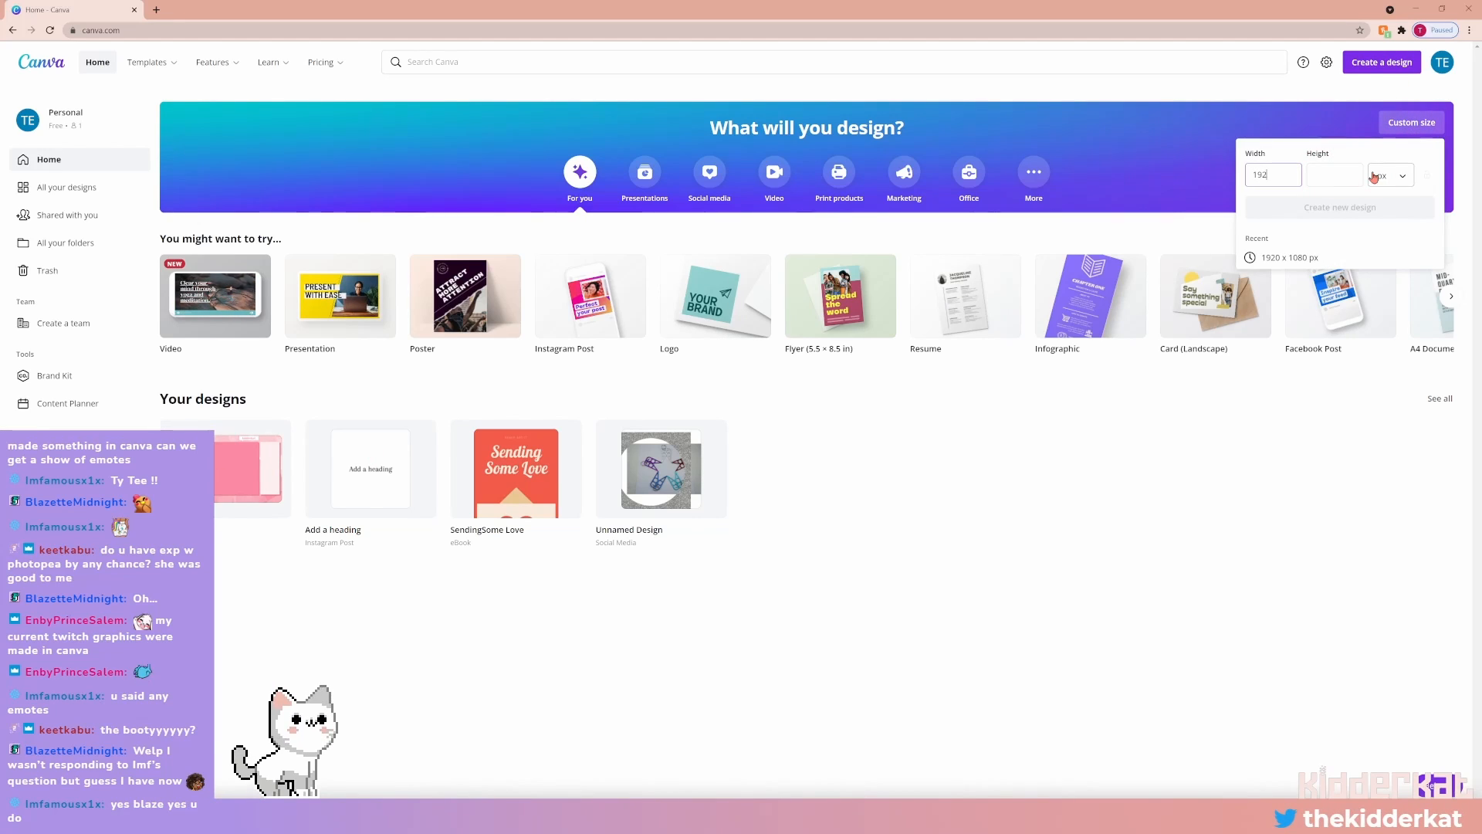
type("1920")
key("Tab")
type("1080")
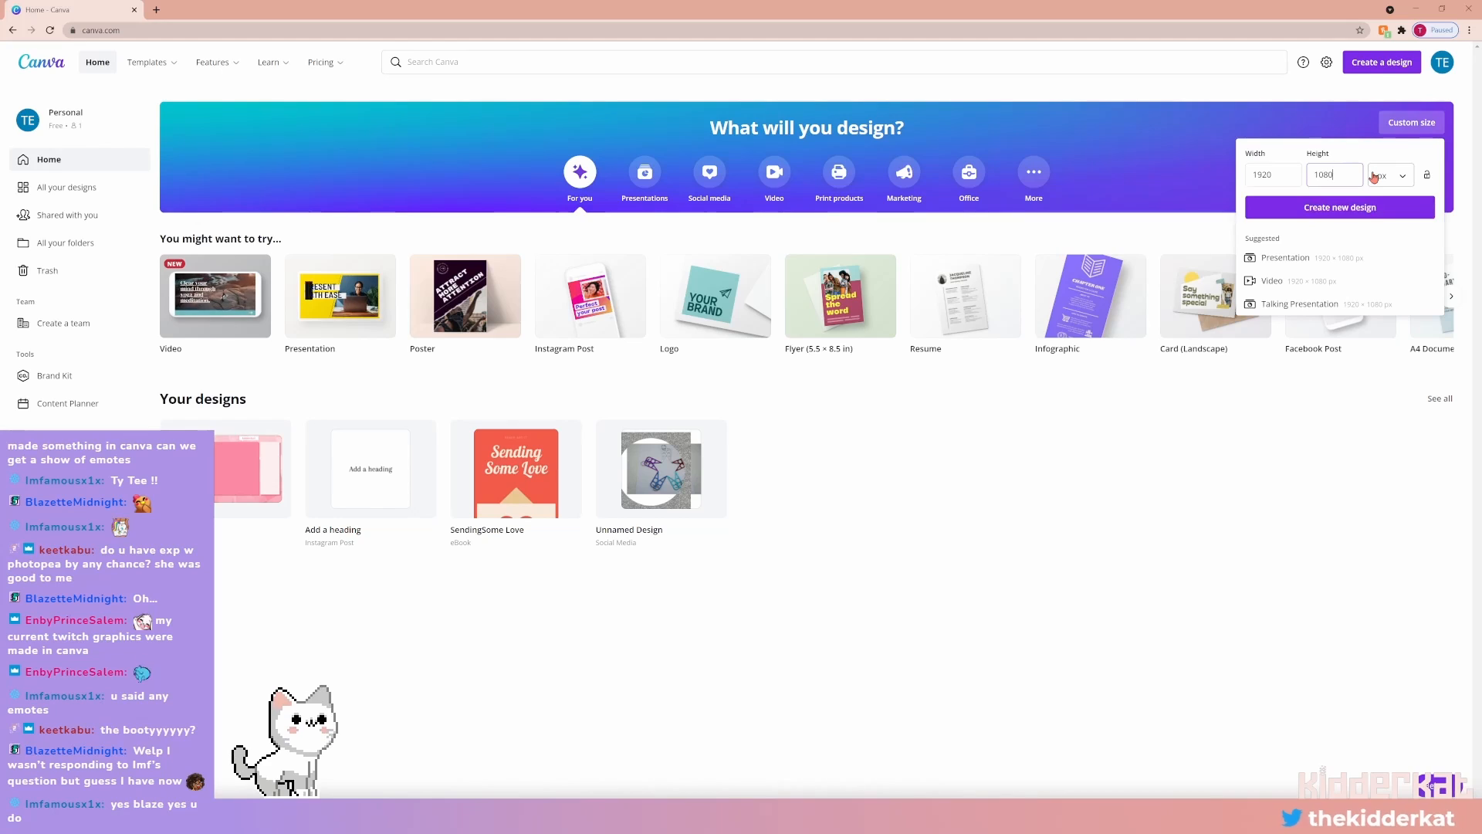
left_click(1357, 212)
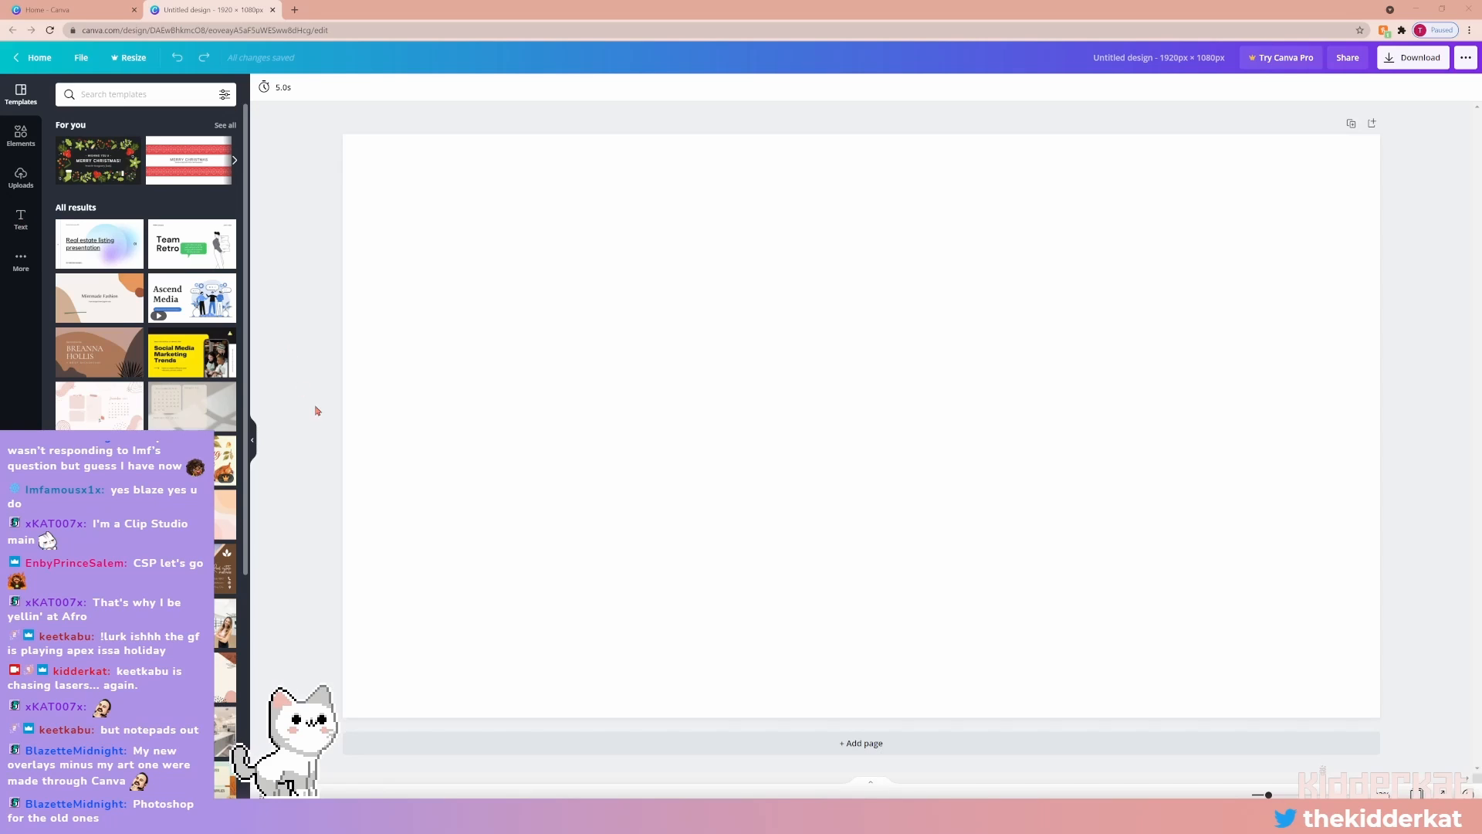
left_click_drag(192, 514, 721, 394)
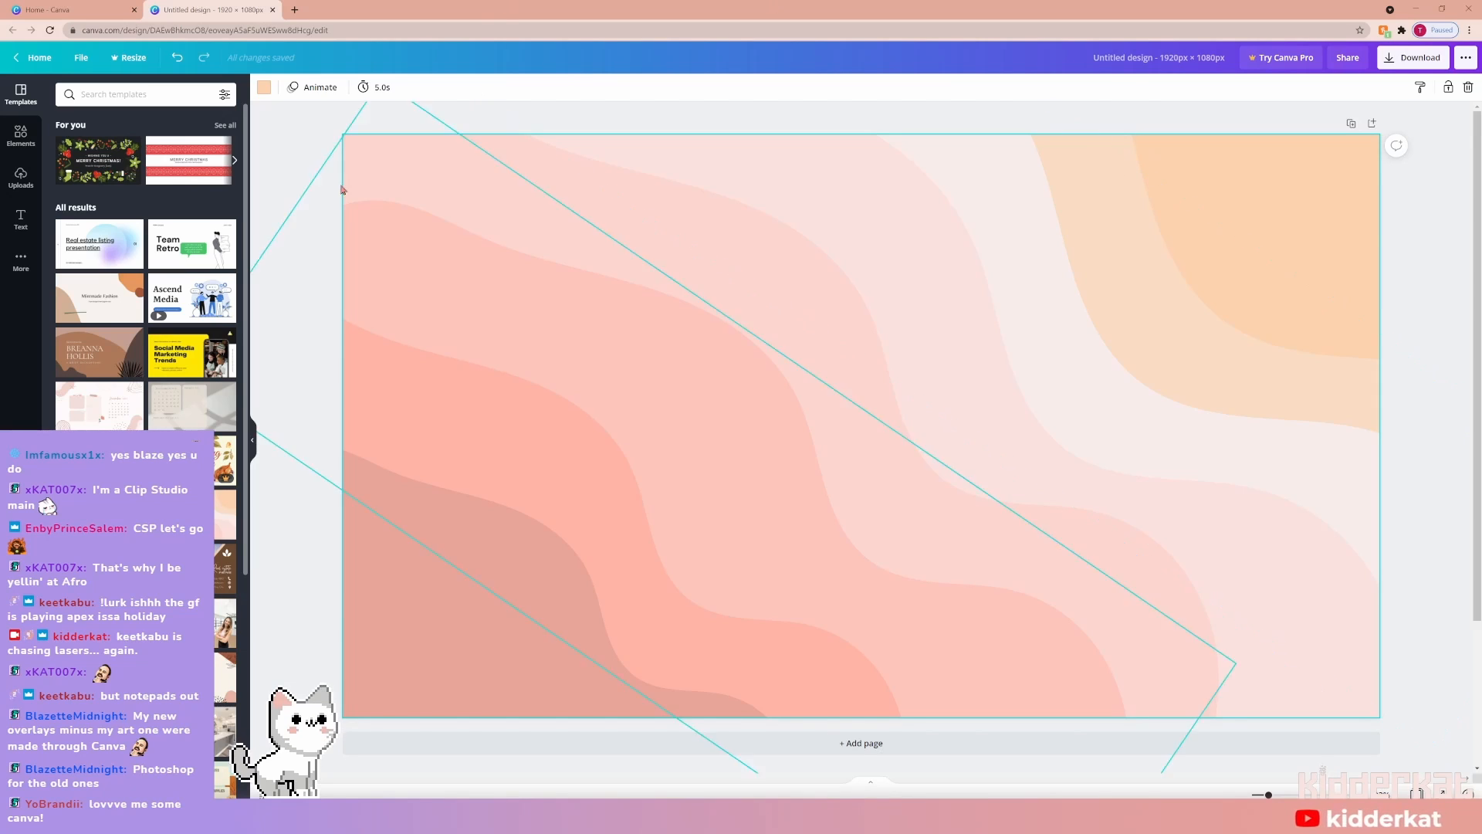
Browse the available text styles, extra apps and integrations, and elements such as shapes, graphics, photos and videos.
left_click(13, 213)
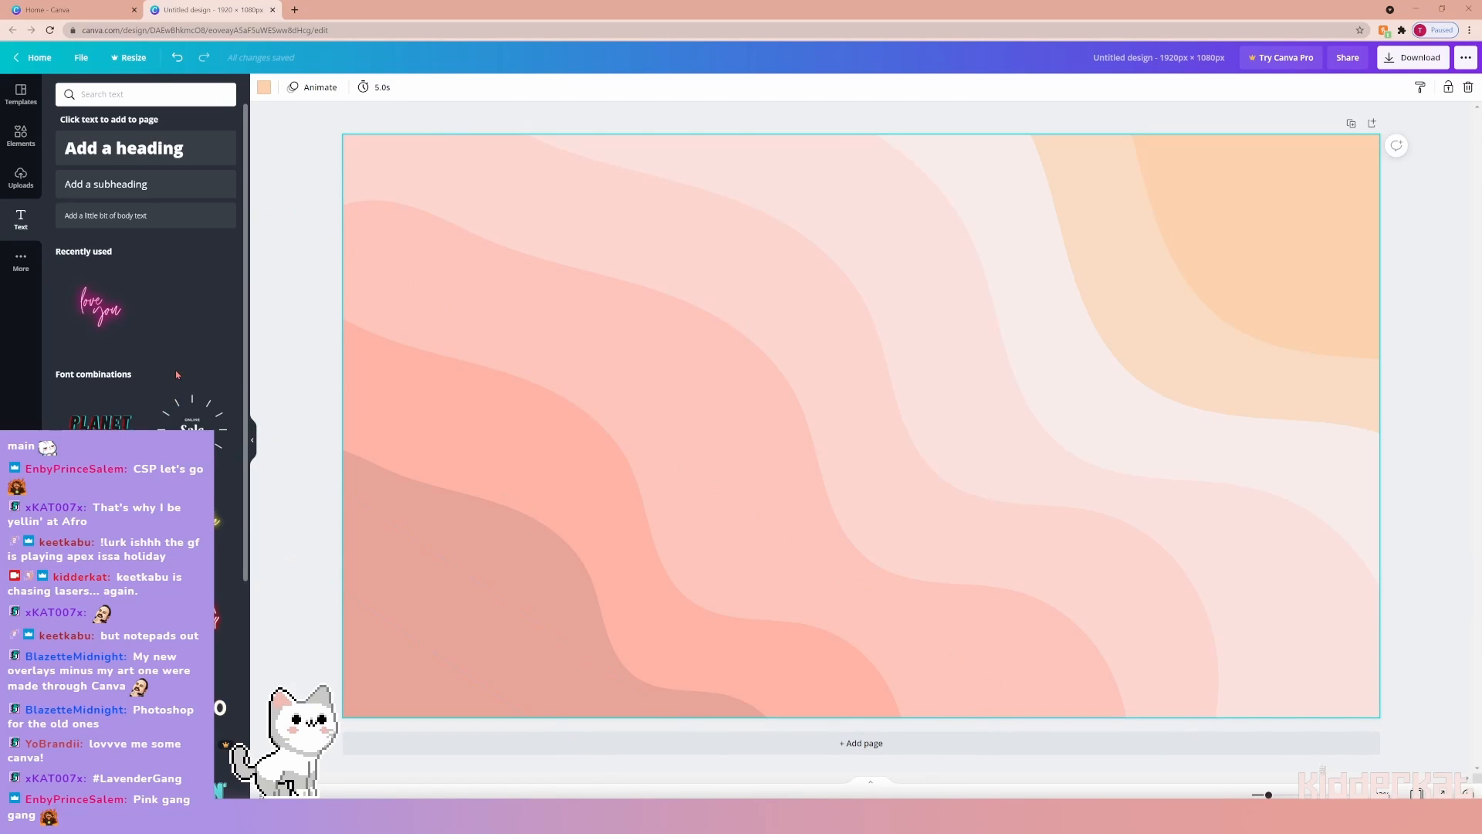
scroll(127, 350, "down", 3)
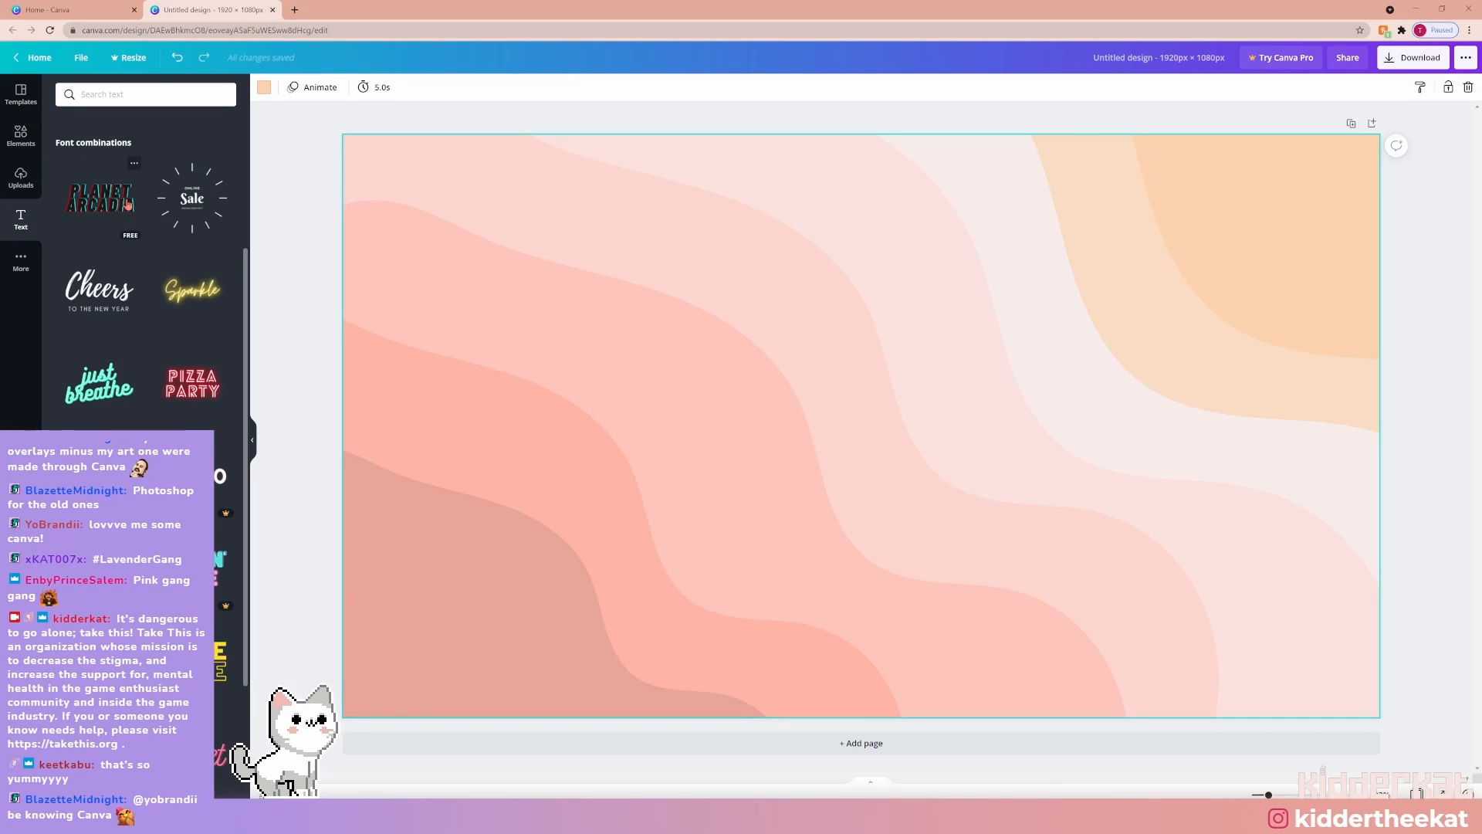
scroll(198, 373, "down", 10)
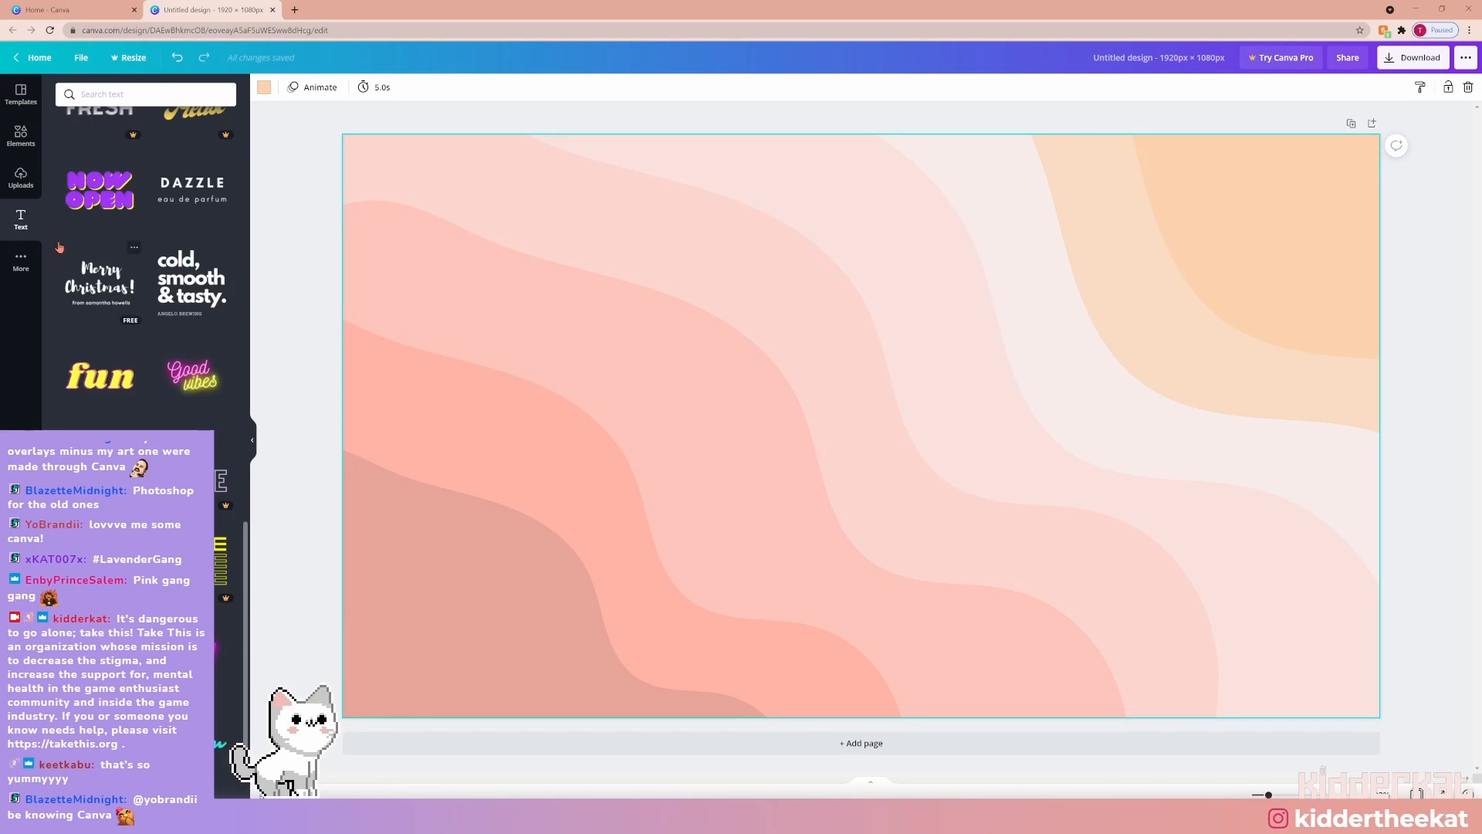
left_click(21, 261)
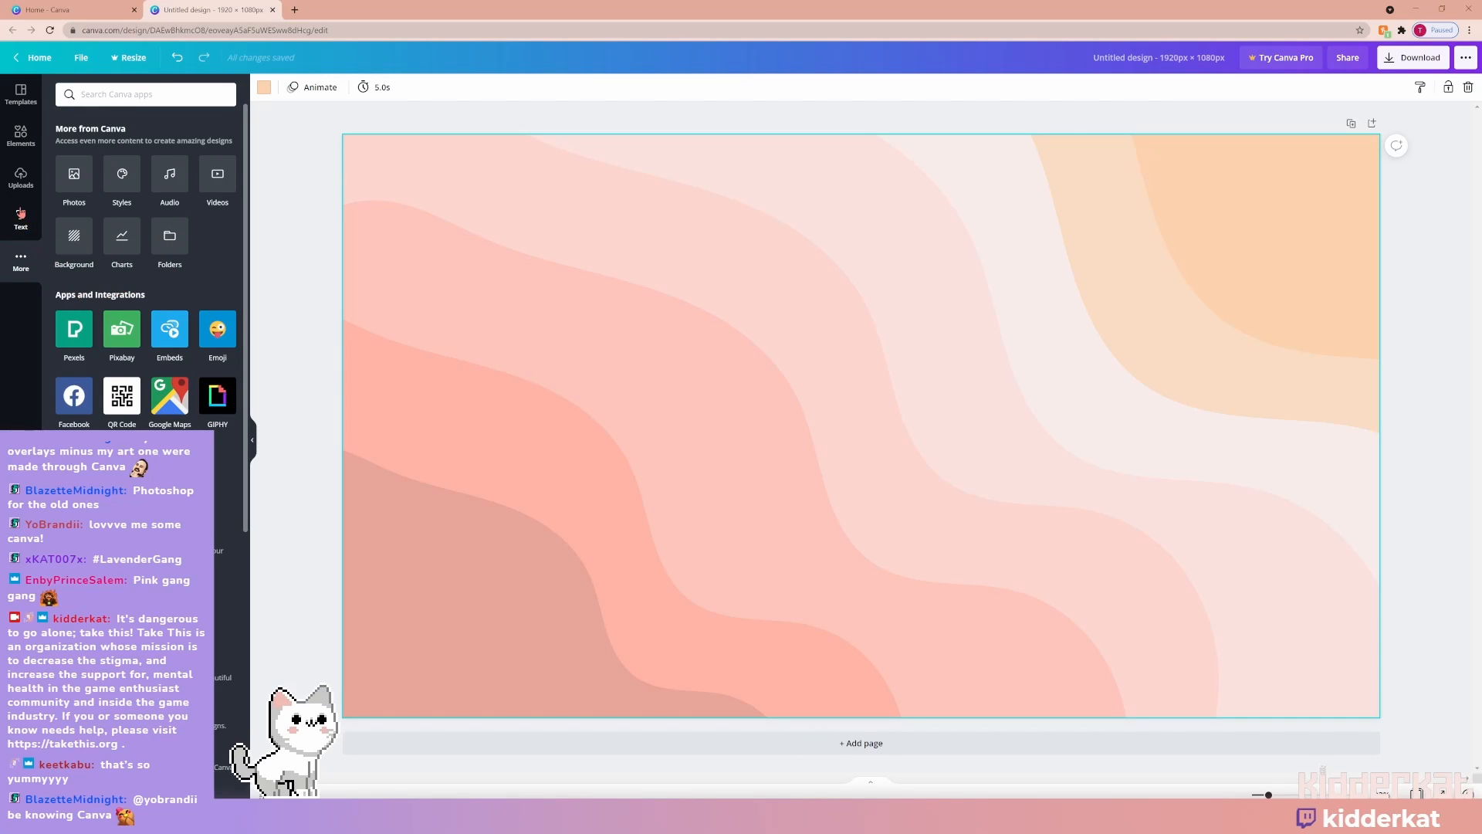
left_click(21, 178)
left_click(29, 137)
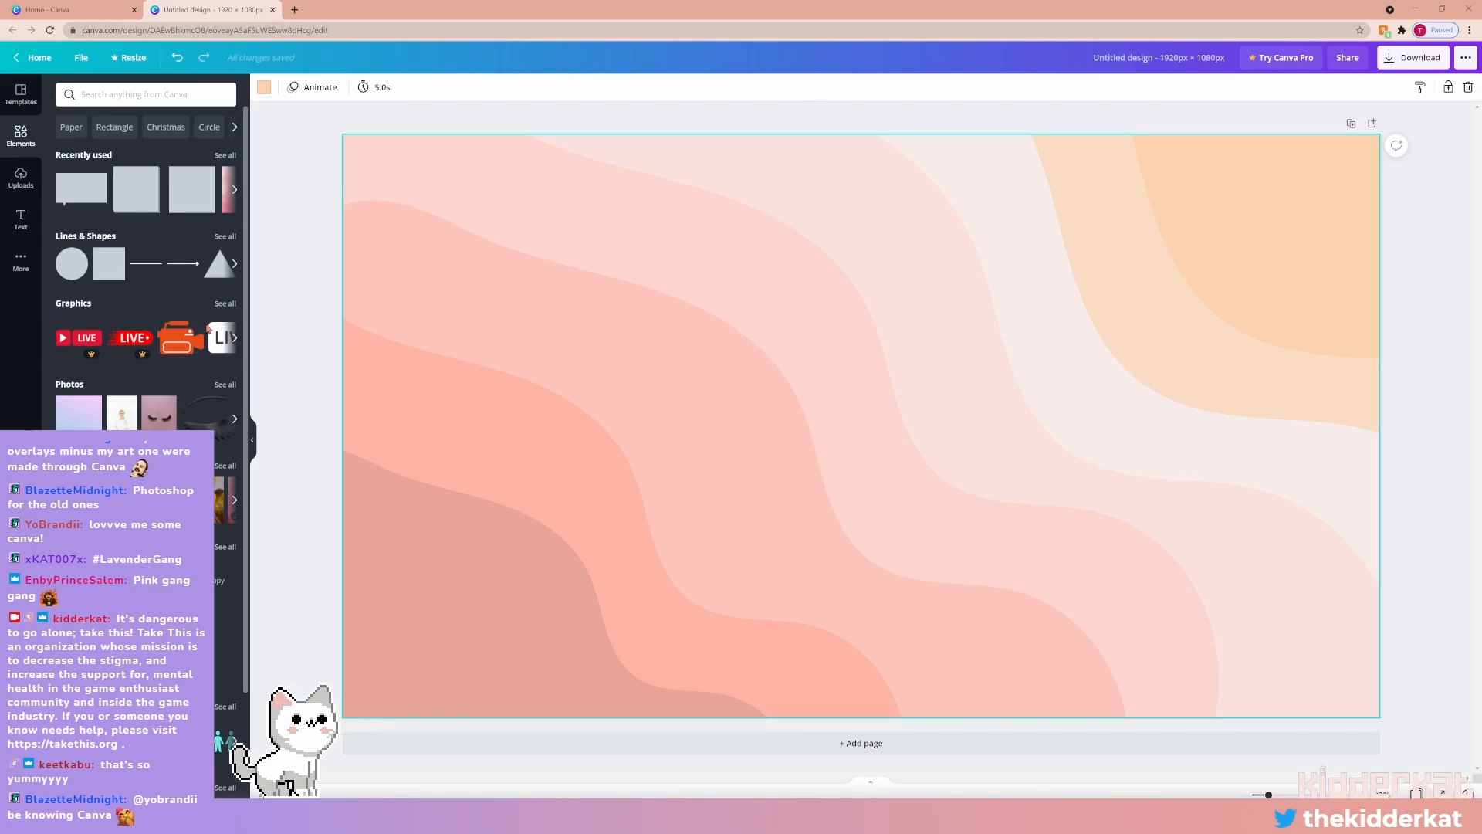
scroll(208, 328, "down", 1)
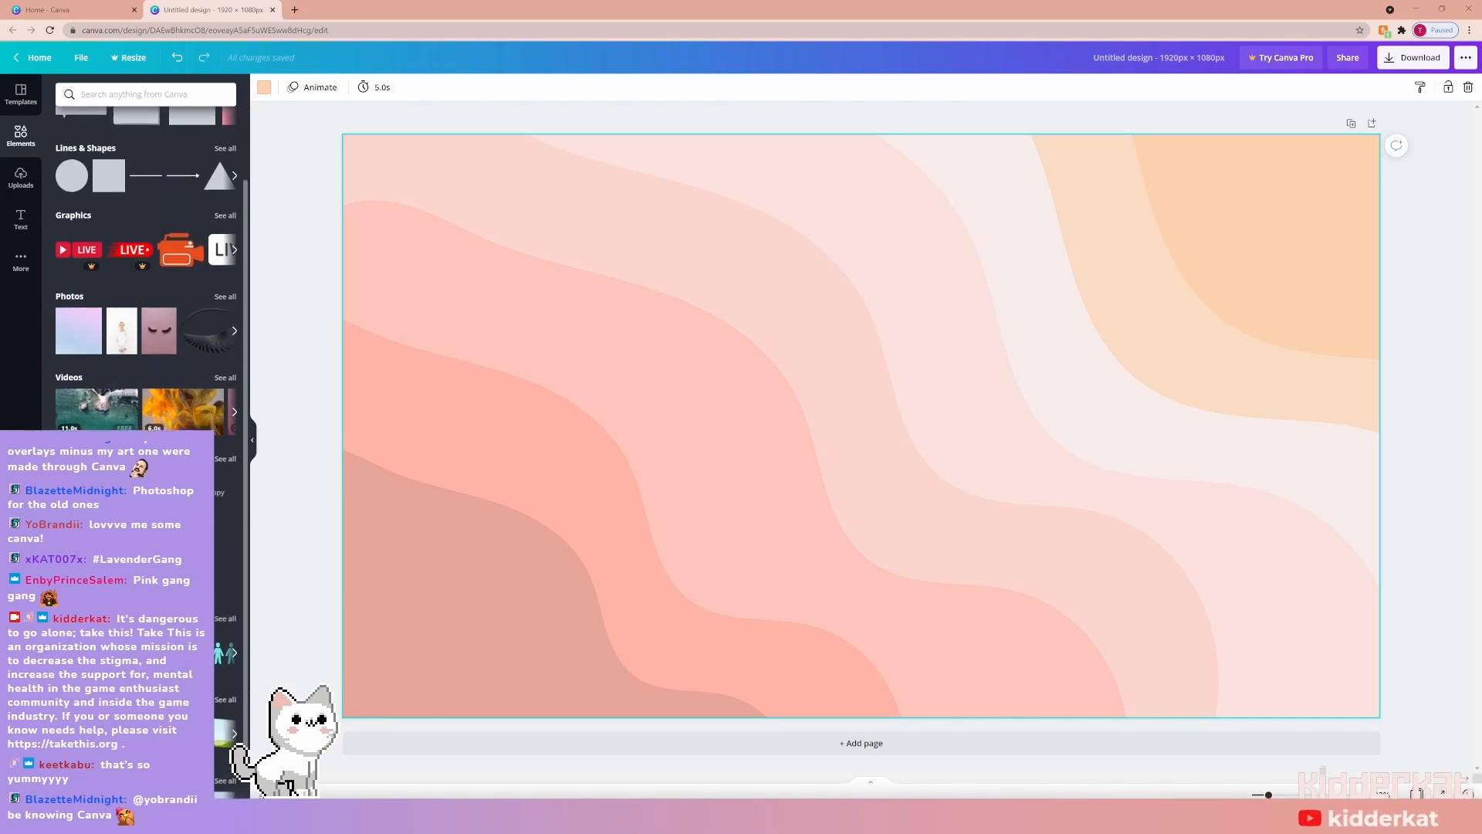
scroll(123, 433, "down", 1)
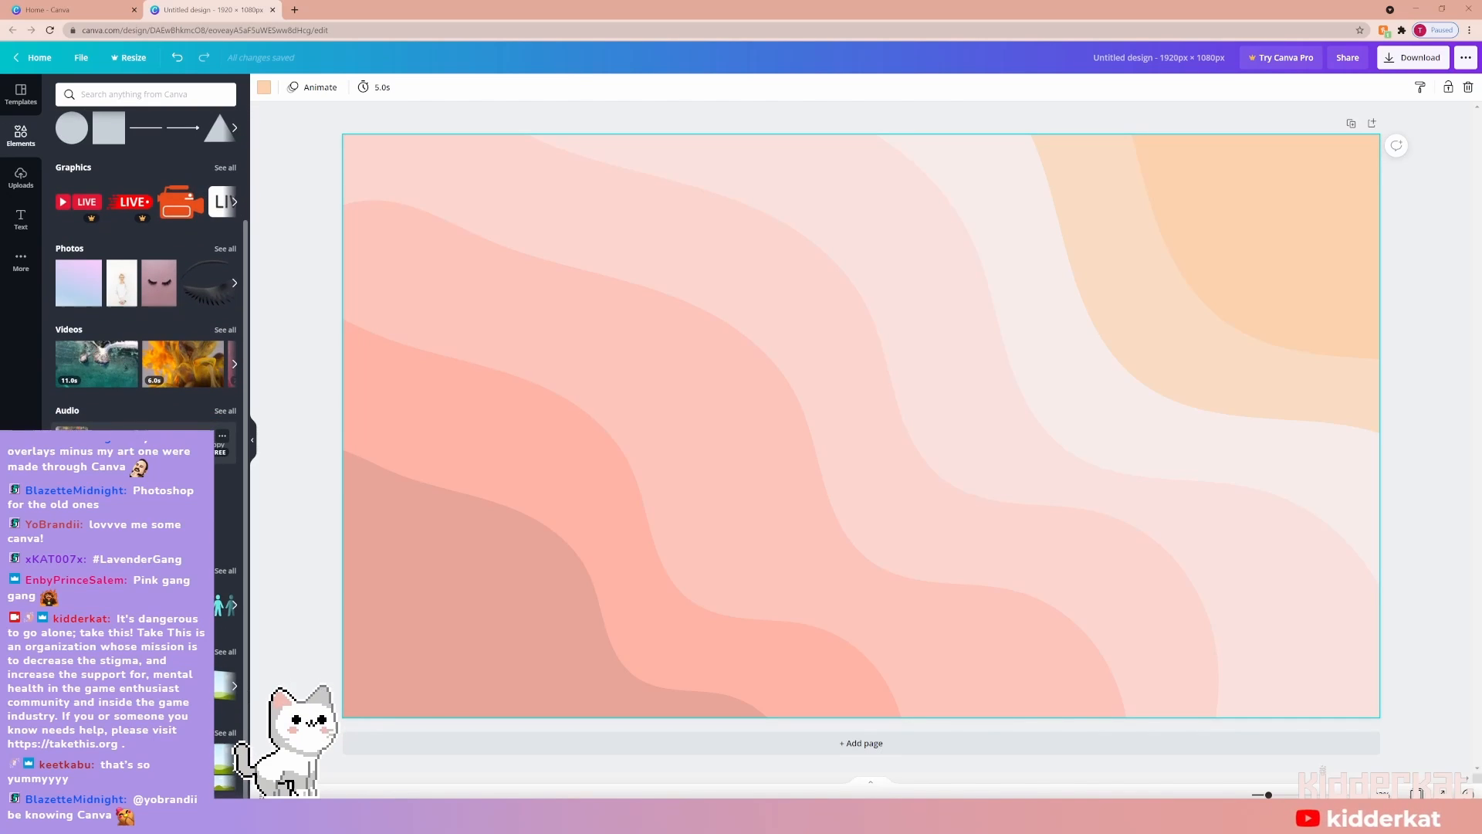
left_click(20, 220)
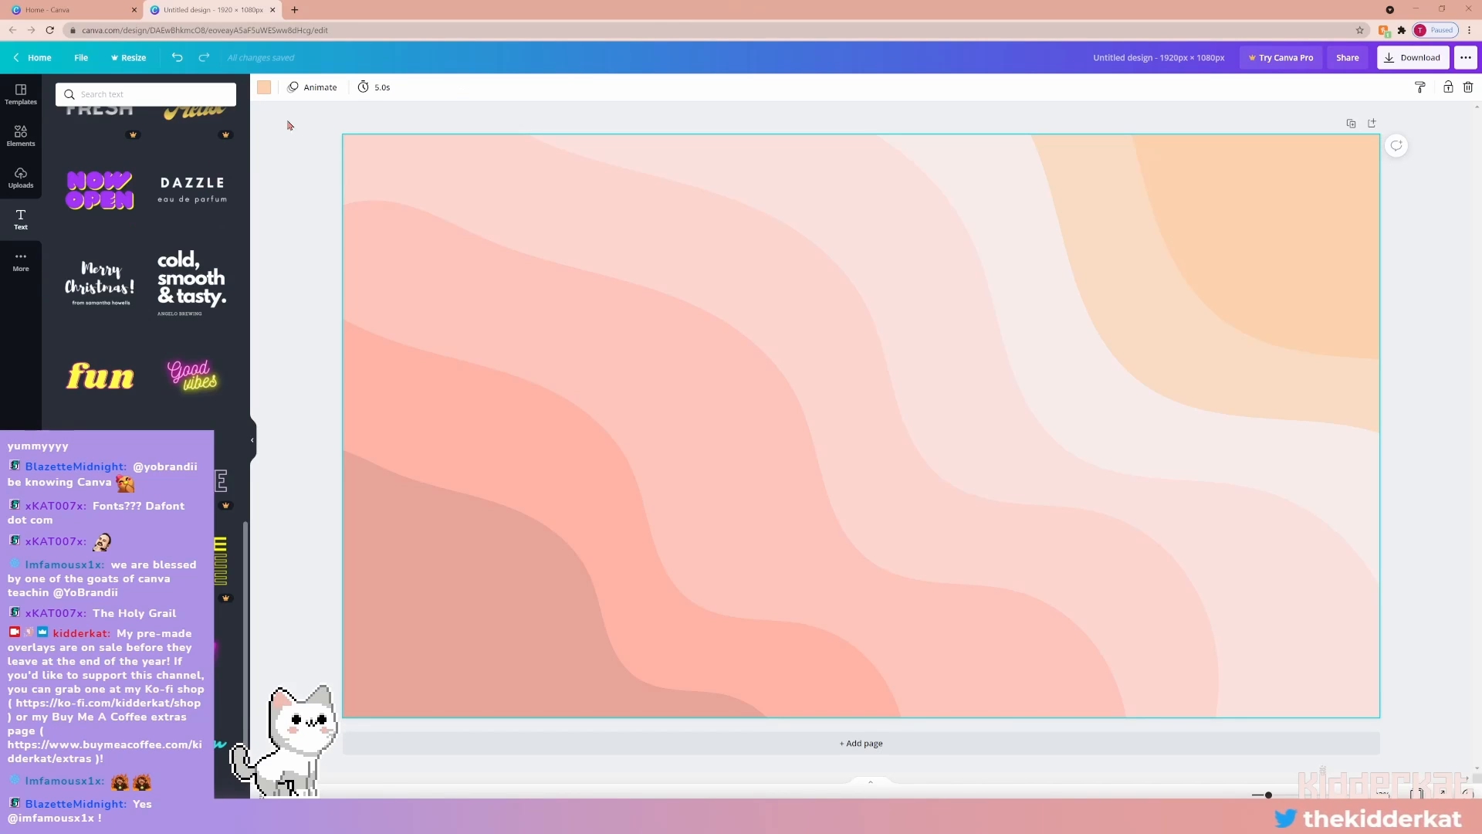
scroll(153, 175, "up", 5)
scroll(147, 182, "up", 3)
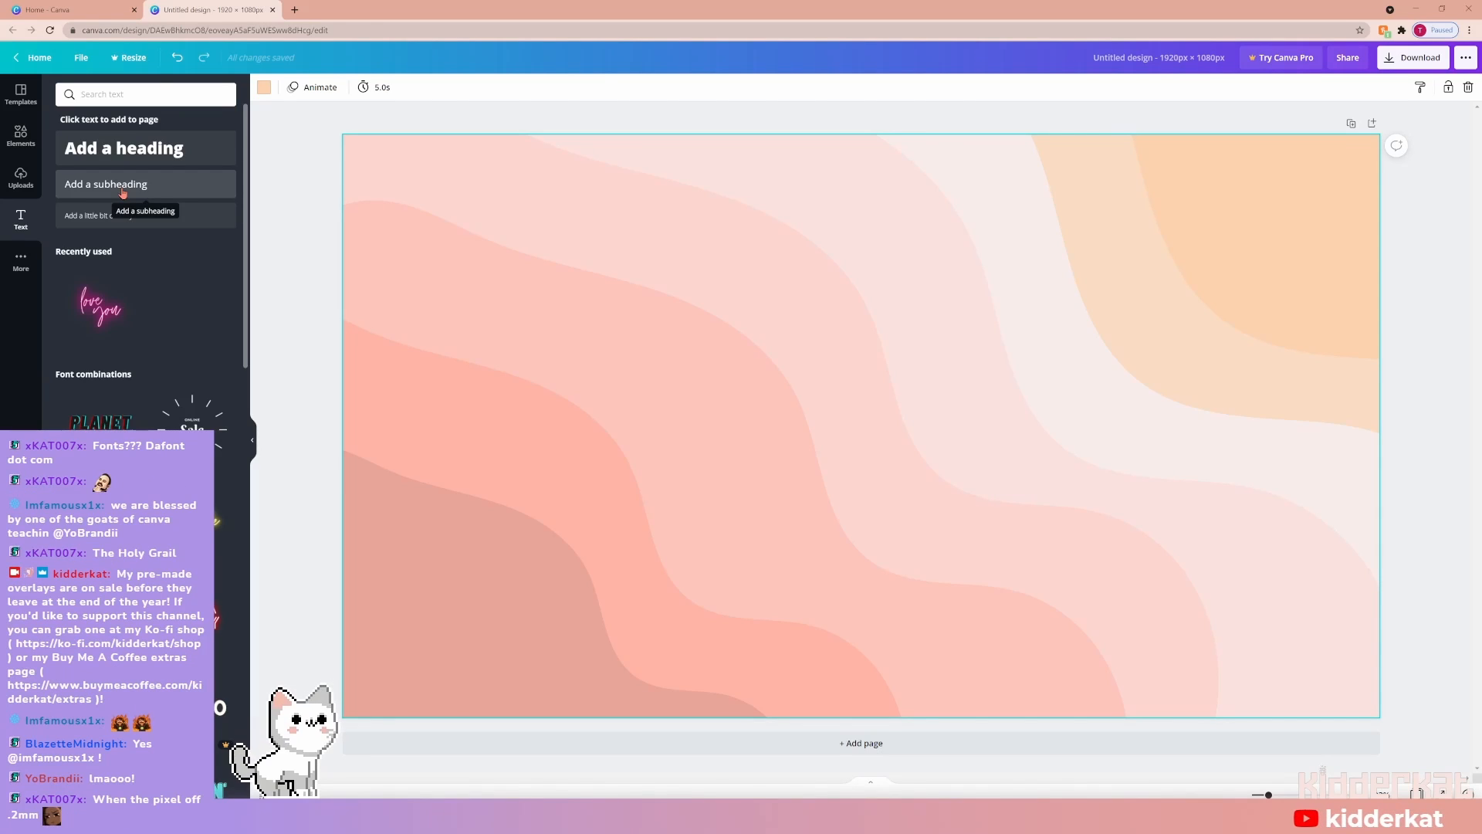
Add a plain square shape to the page and align it with the page's top-left corner.
left_click(21, 135)
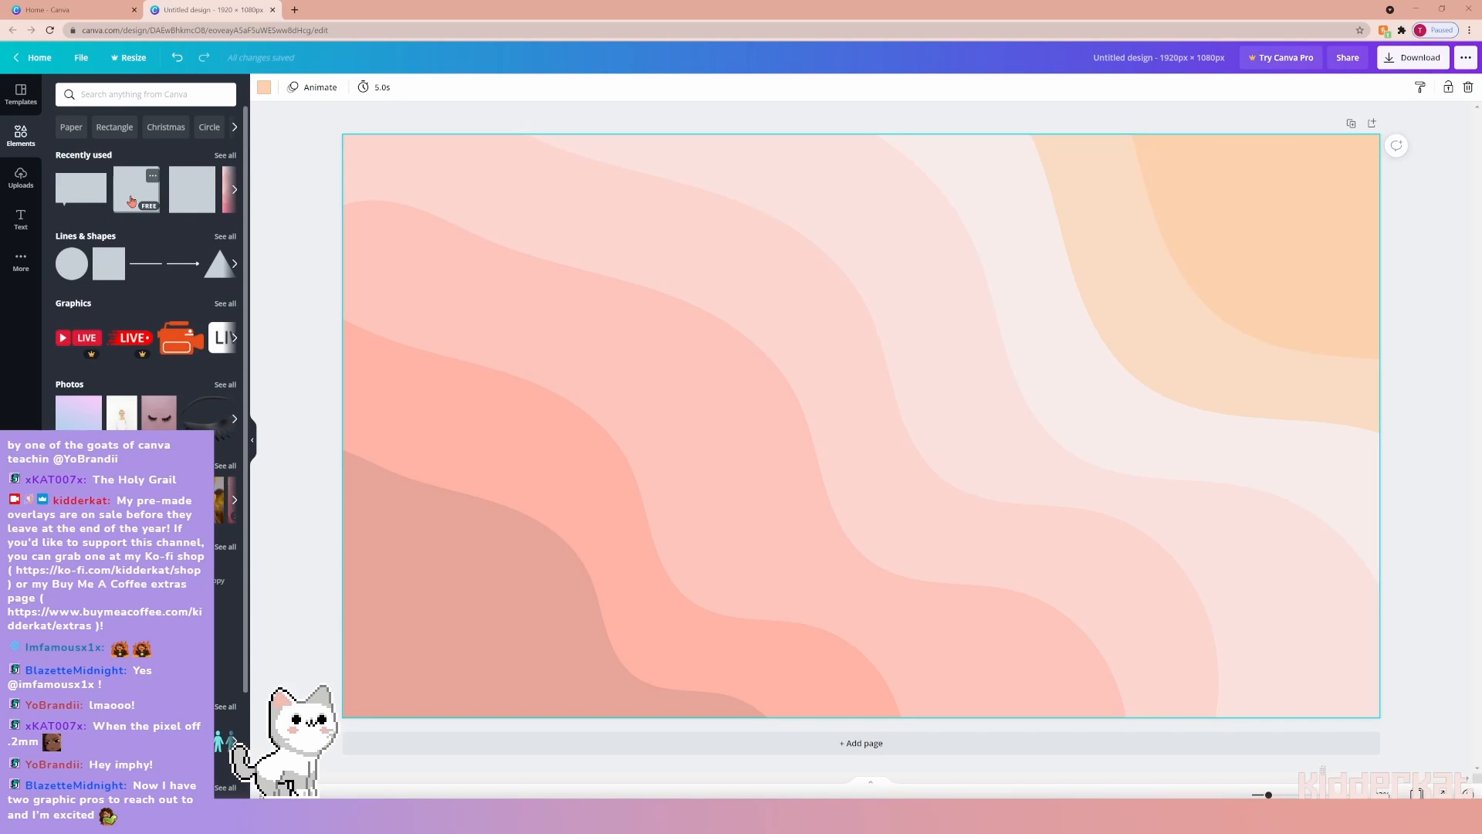
left_click_drag(151, 206, 545, 315)
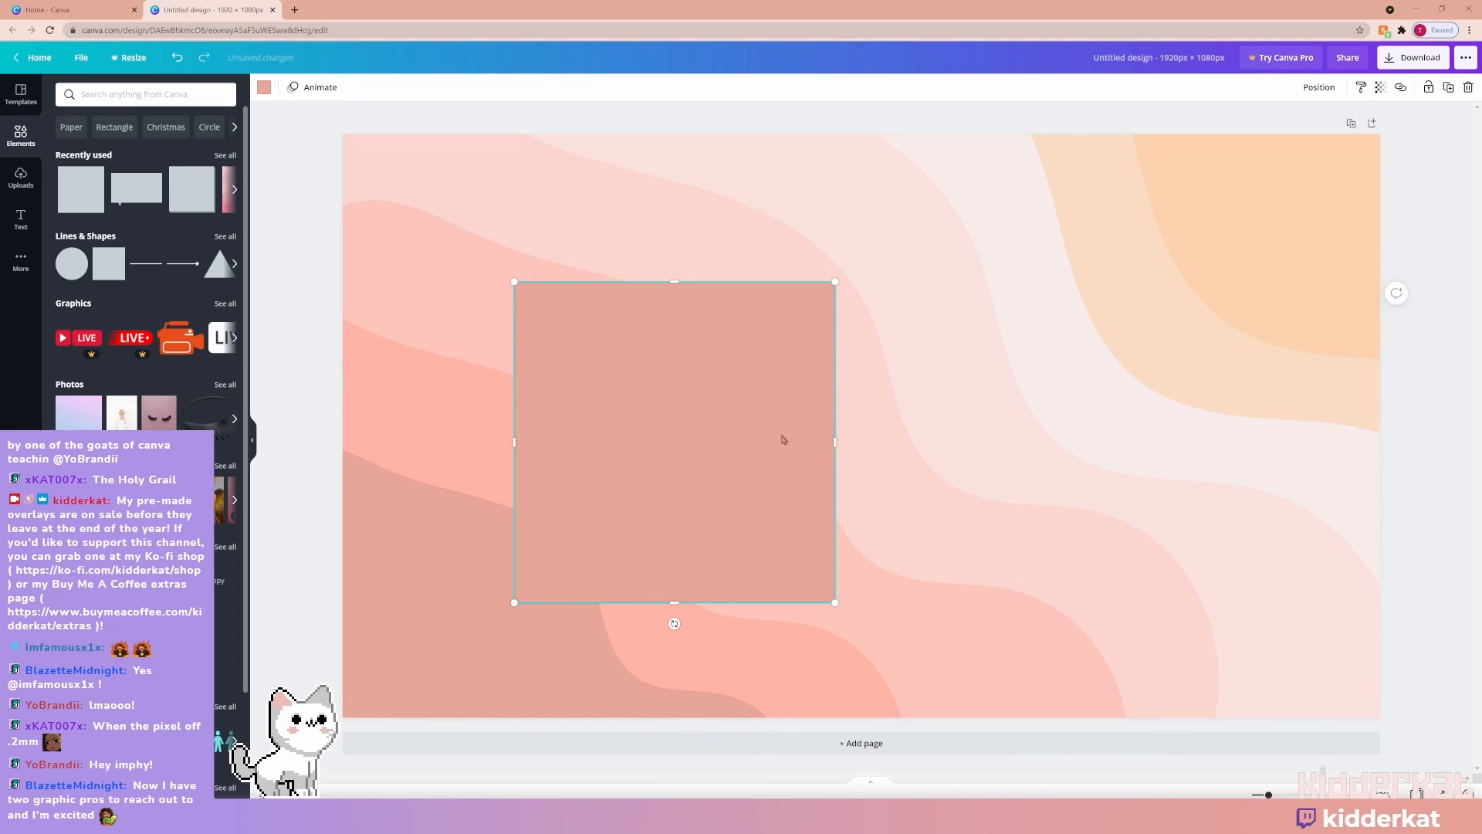
right_click(698, 457)
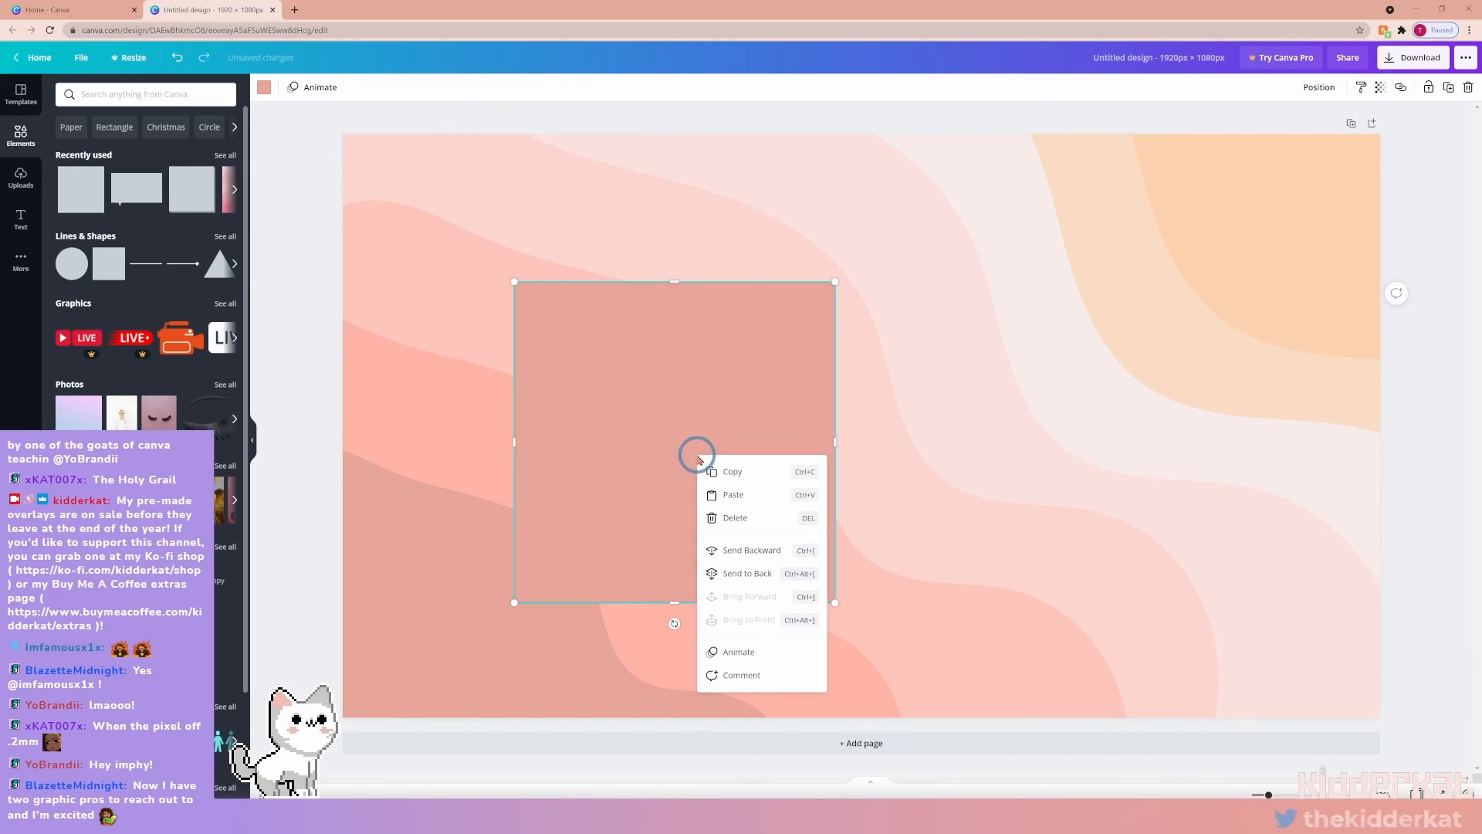
left_click_drag(653, 450, 485, 309)
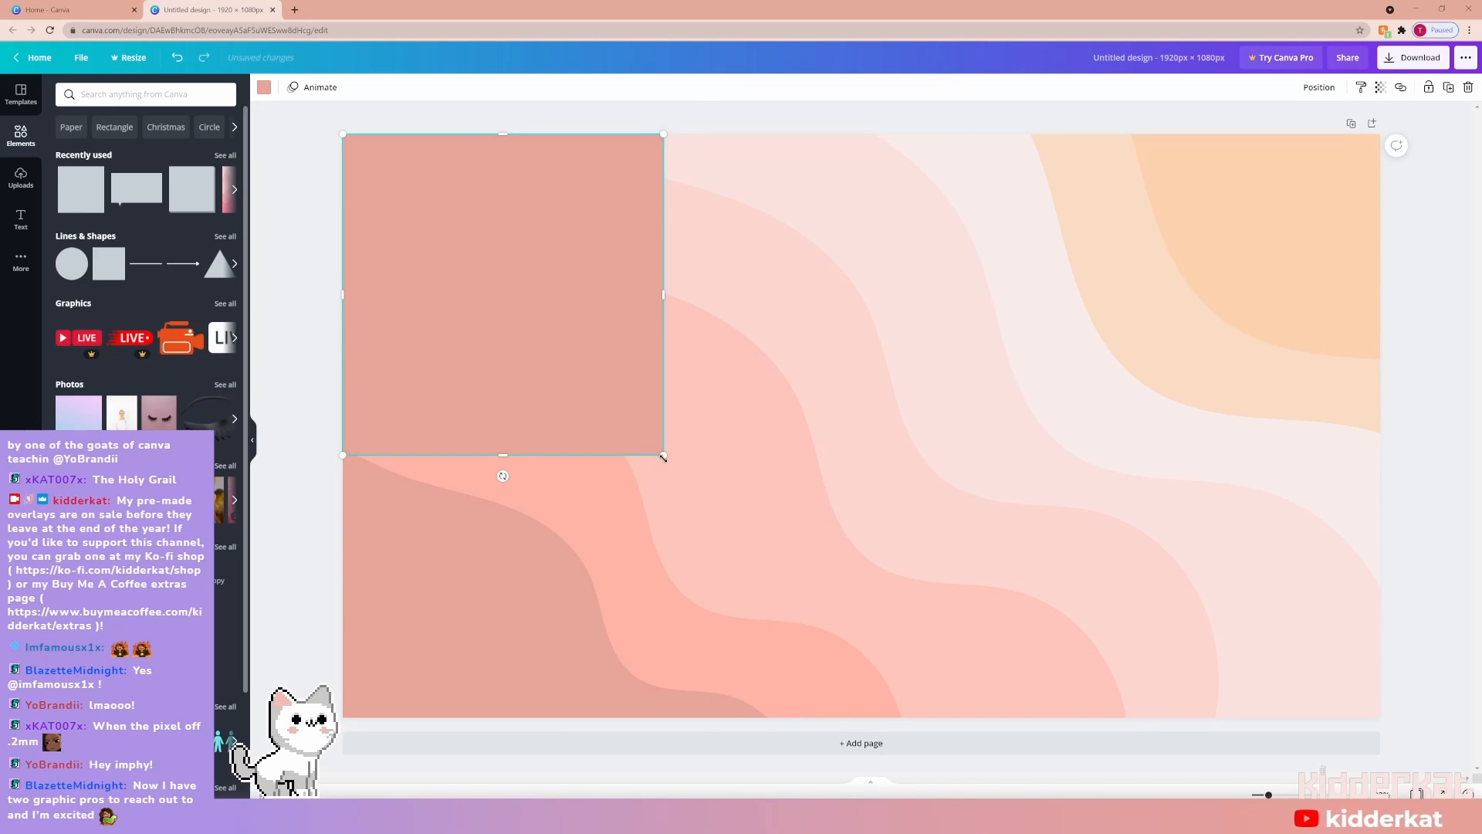
Stretch the square to the page's full size and scale it down to about four-fifths, vertically centred on the left page edge.
left_click_drag(664, 455, 1143, 525)
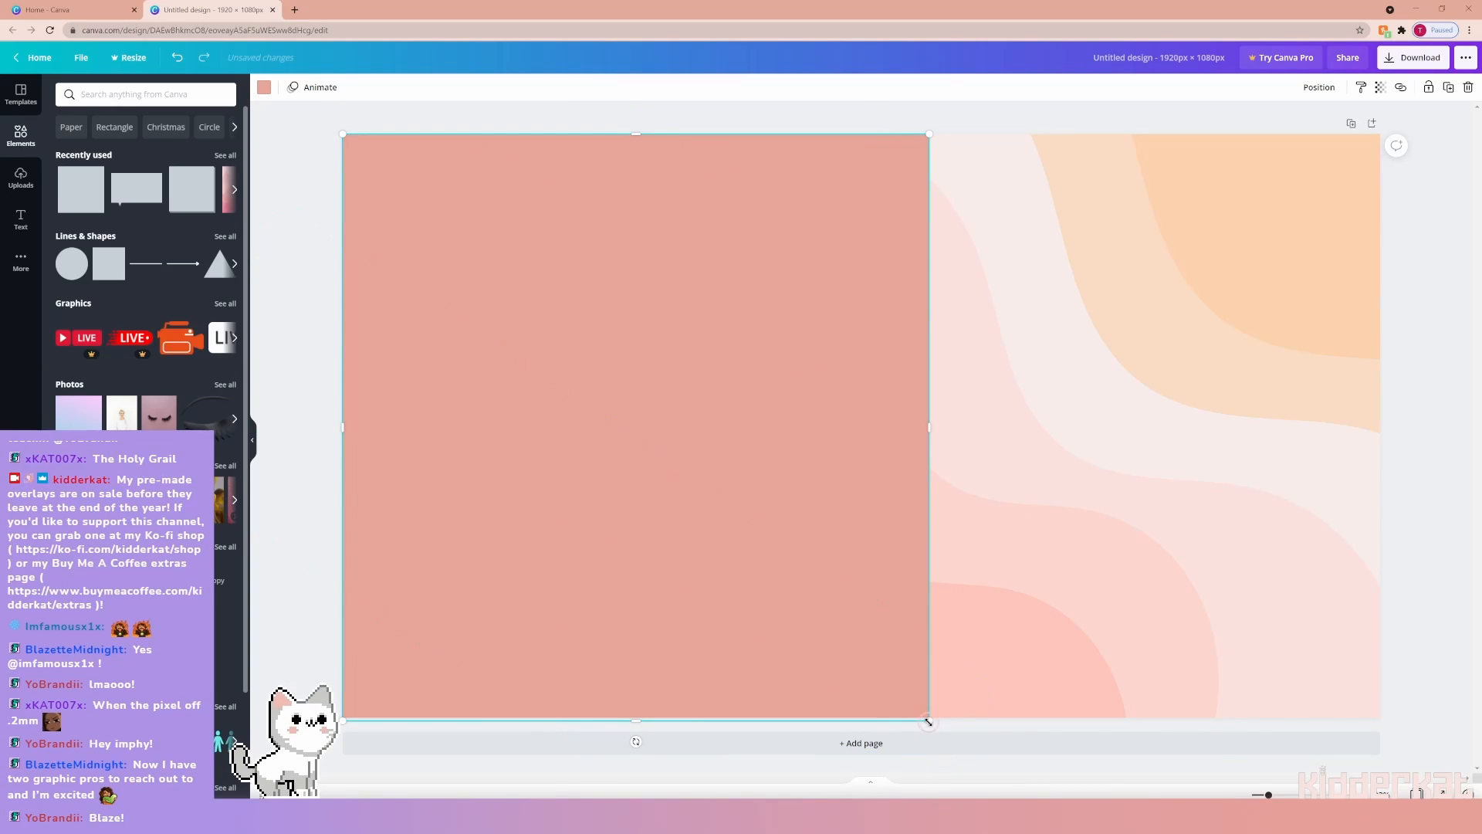
left_click_drag(930, 720, 926, 718)
left_click_drag(926, 429, 1381, 448)
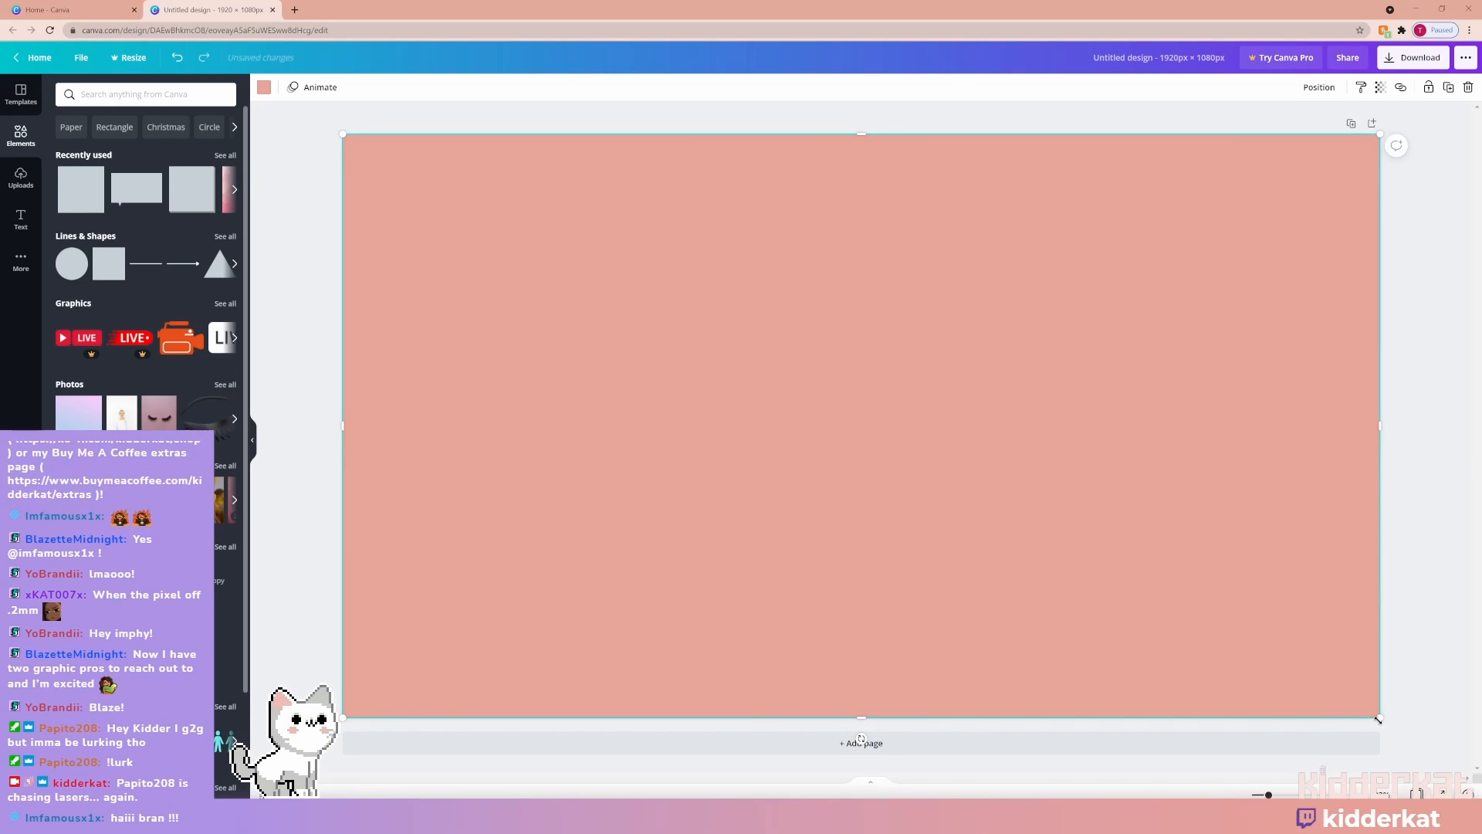
left_click_drag(1381, 719, 1157, 651)
left_click_drag(804, 433, 805, 489)
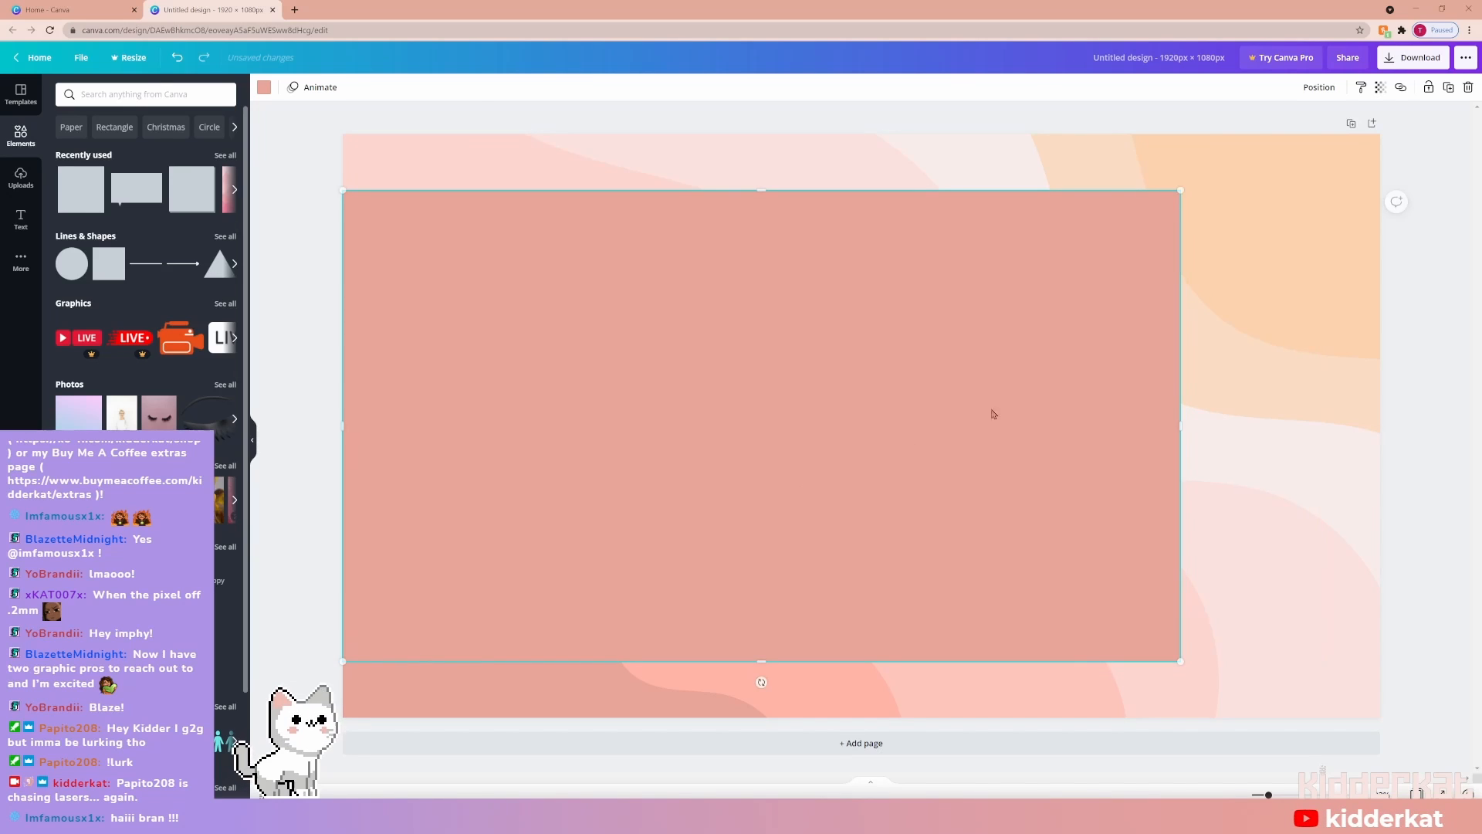
Fill the large rectangle with white and deselect it.
left_click(264, 86)
left_click(226, 290)
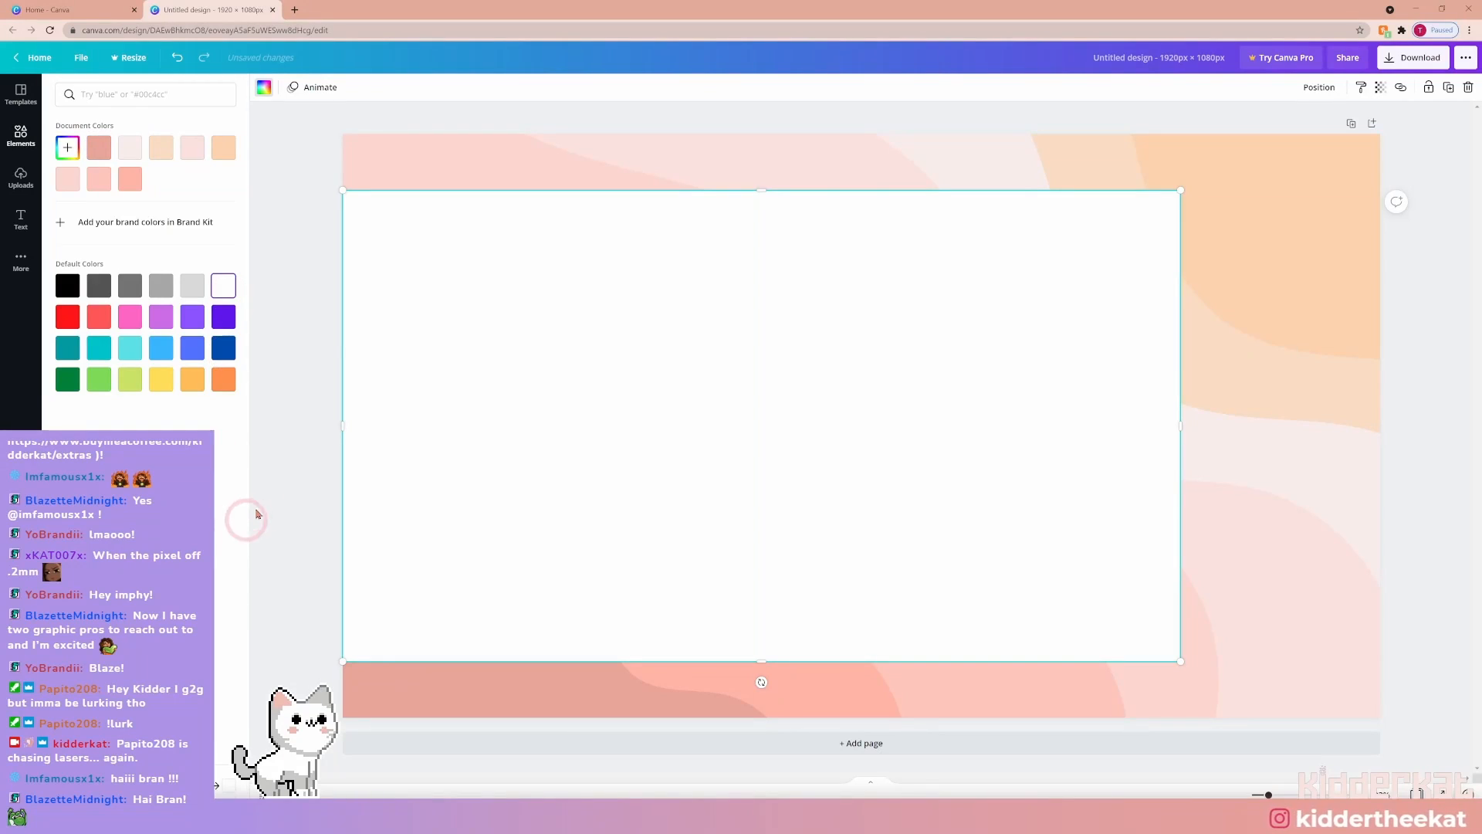
left_click(401, 523)
left_click(1416, 416)
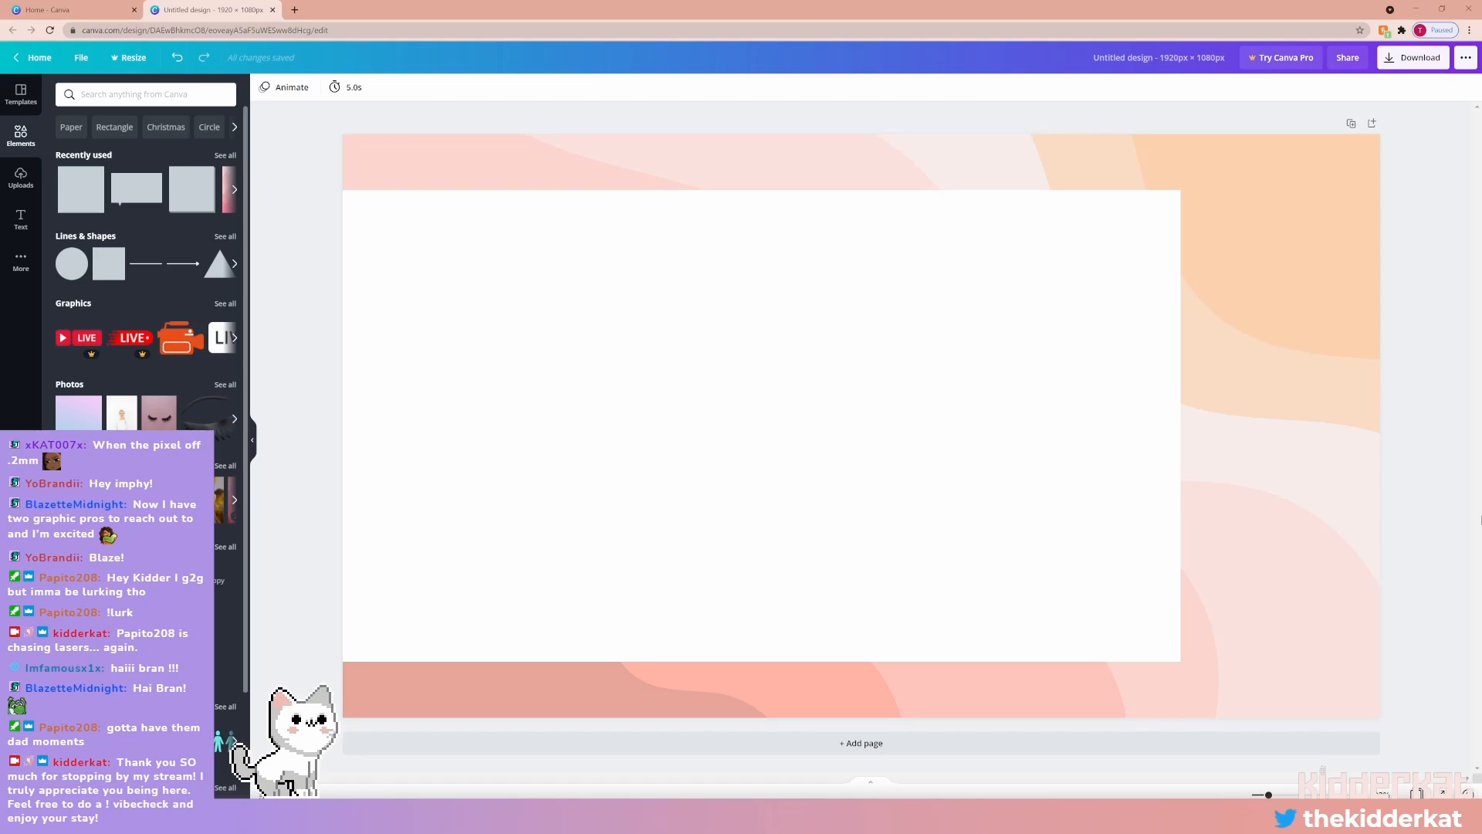
Shrink the white rectangle slightly in proportion and centre it vertically on the page again.
left_click(1039, 457)
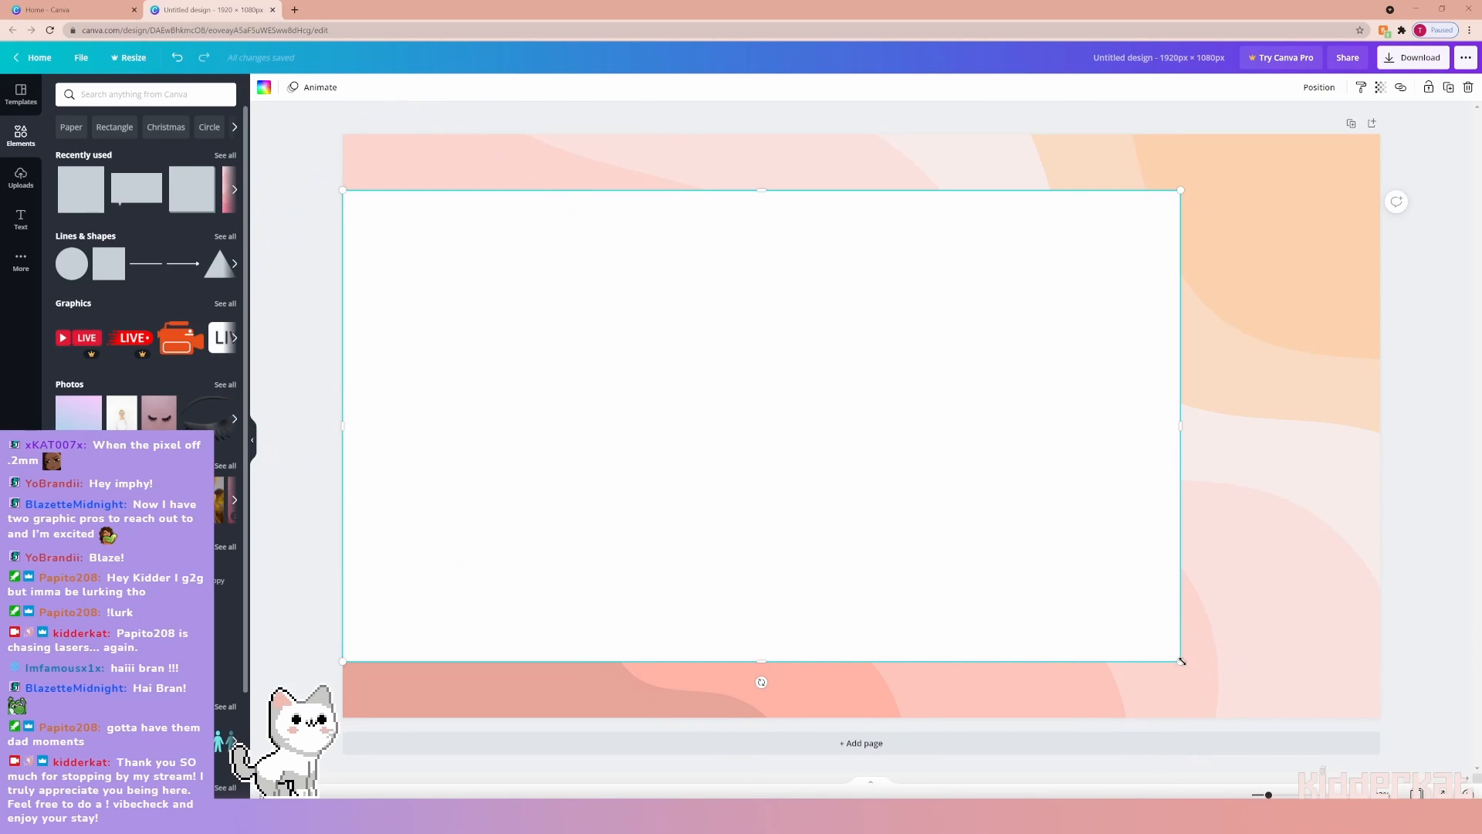
left_click_drag(1181, 661, 1163, 651)
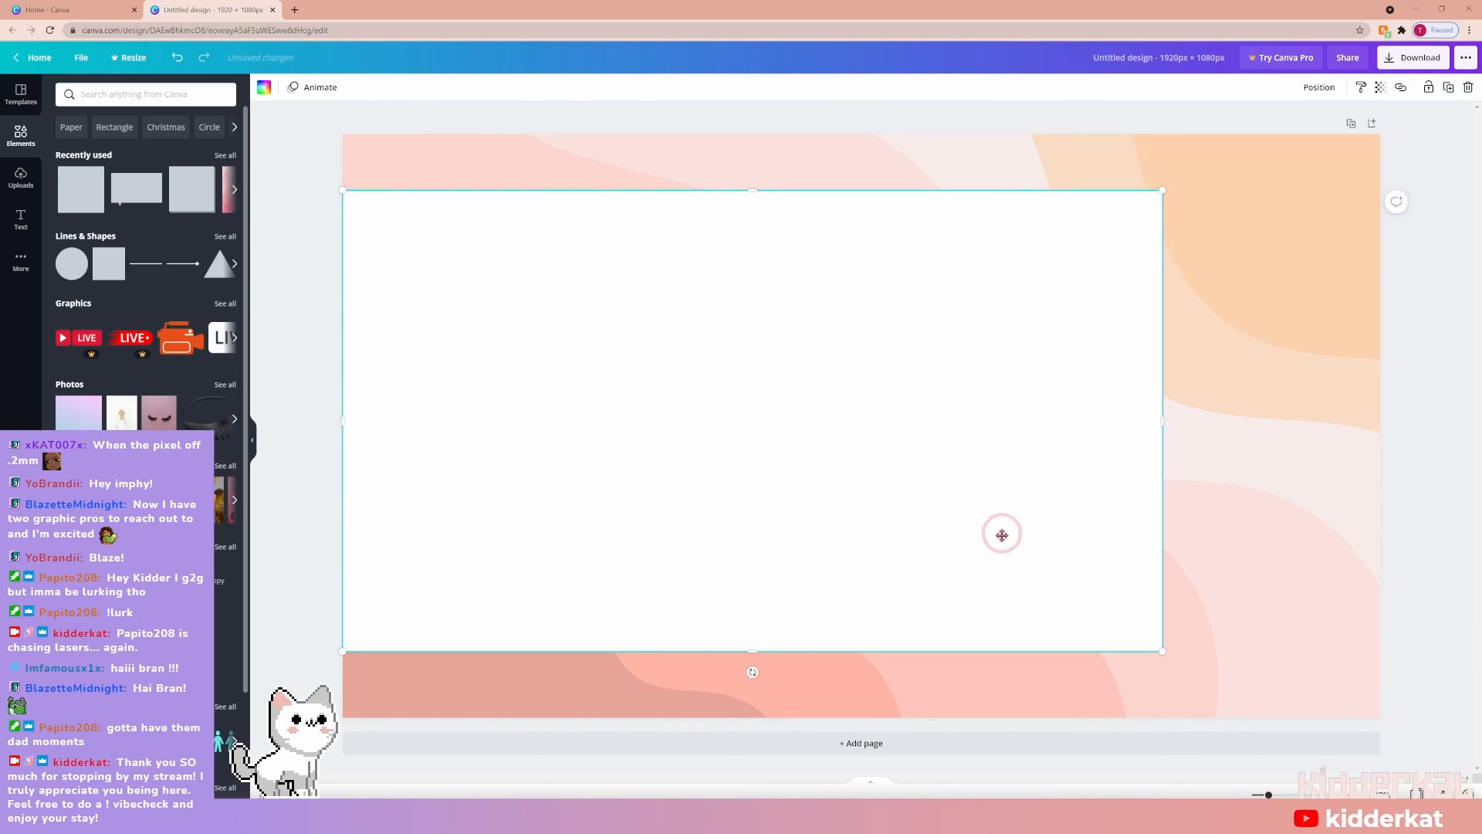
left_click_drag(1002, 534, 1002, 539)
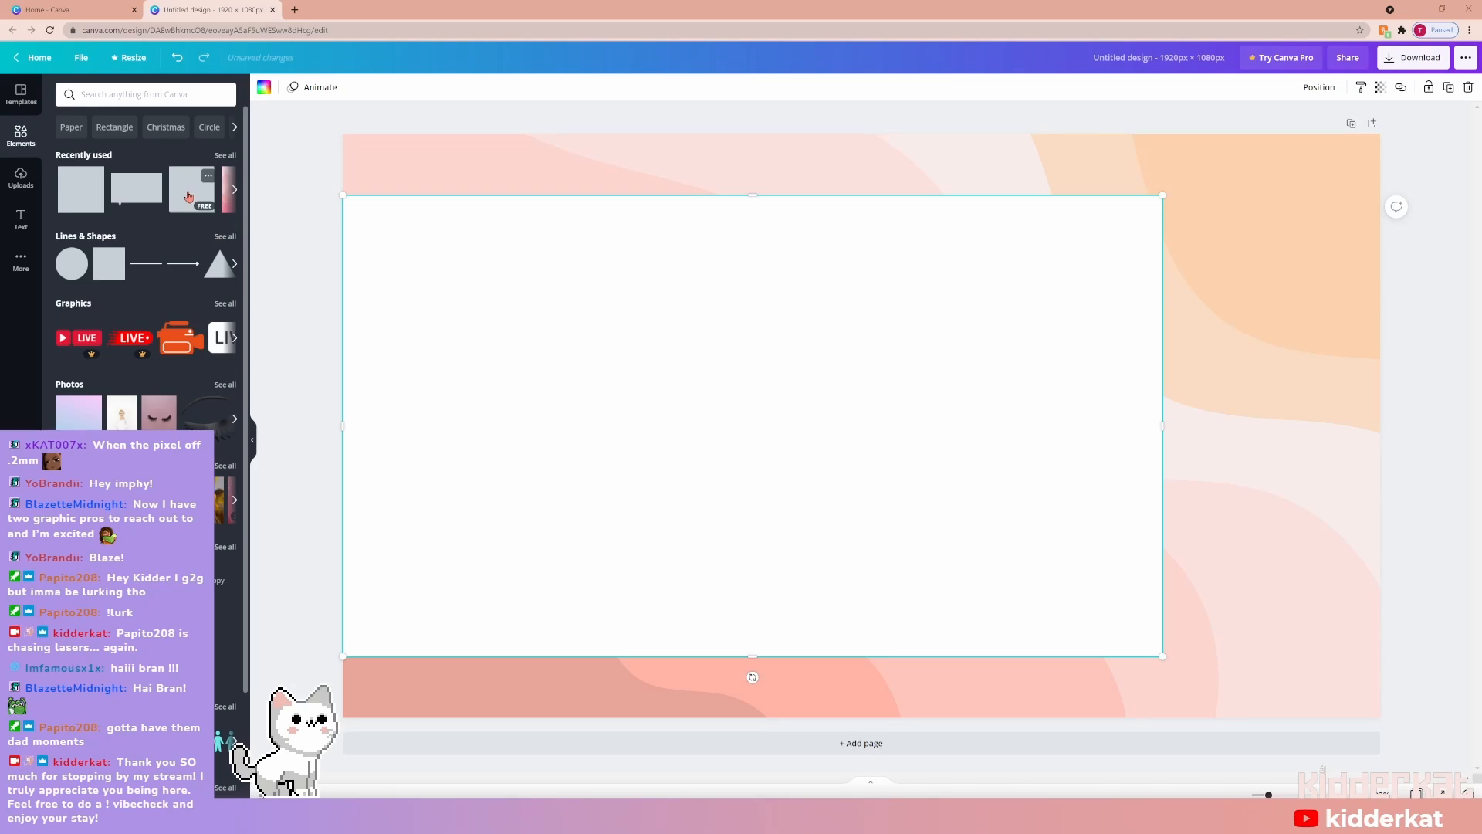
Add the square with a shadowed edge beside the white rectangle, resized to a narrow panel of matching height with a small gap between them.
left_click_drag(186, 197, 1058, 218)
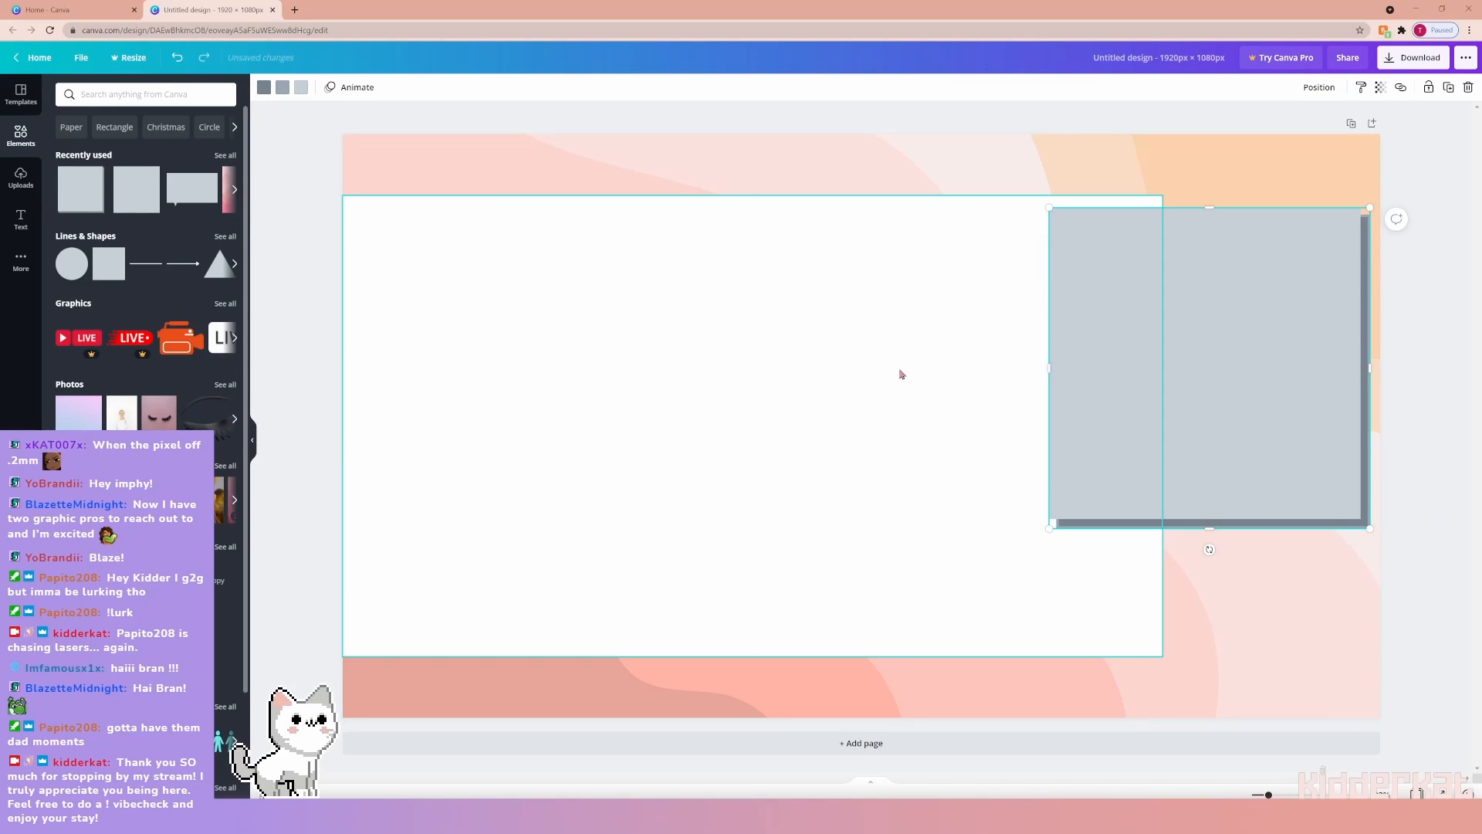
left_click_drag(1054, 366, 1163, 369)
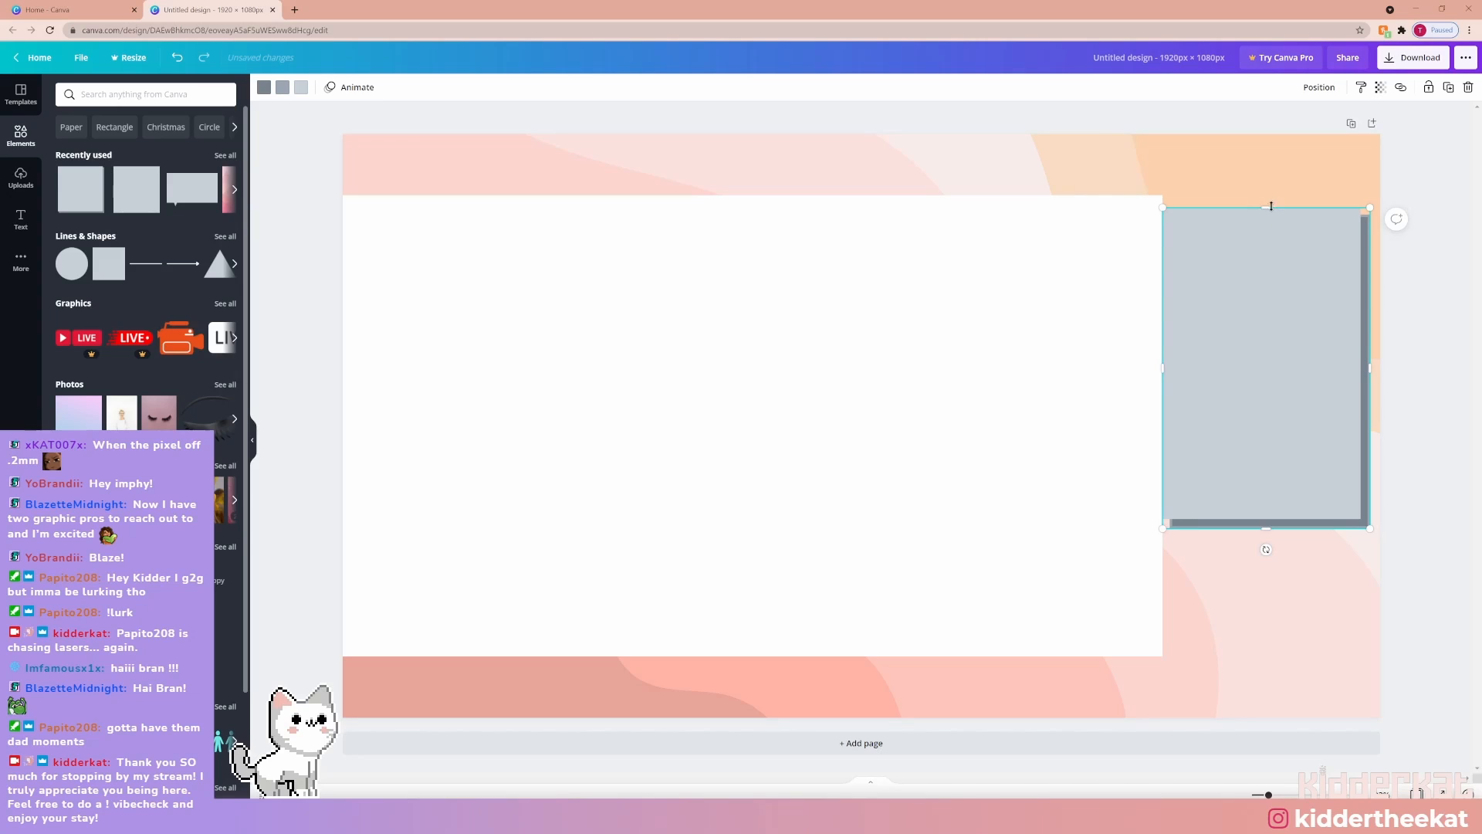
left_click_drag(1271, 206, 1271, 194)
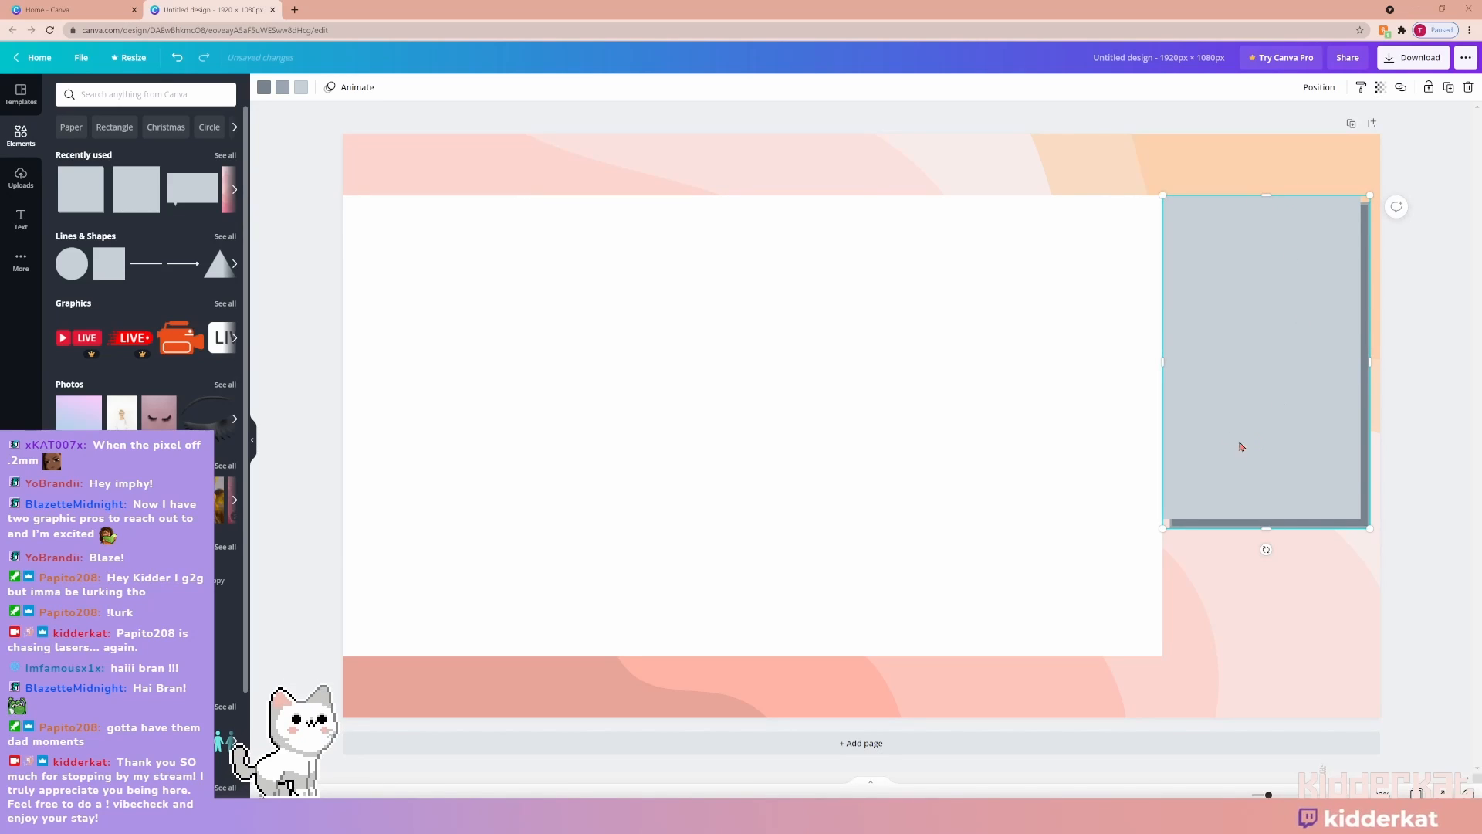
left_click_drag(1173, 364, 1188, 363)
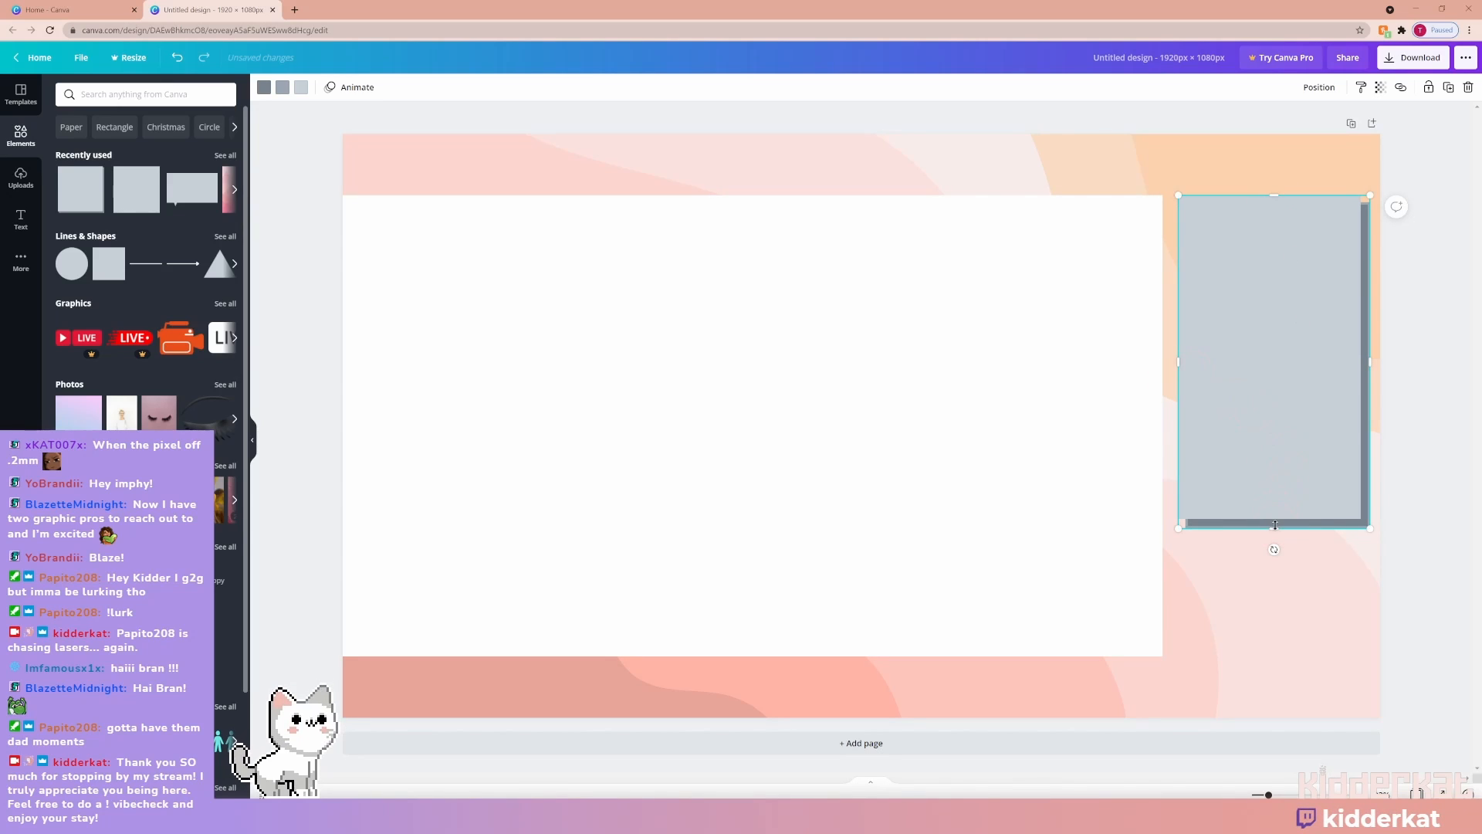
left_click_drag(1274, 533, 1274, 658)
Colour the side panel's face light peach and both tones of its shadowed edge muted coral pink, leaving the panel deselected.
left_click(301, 86)
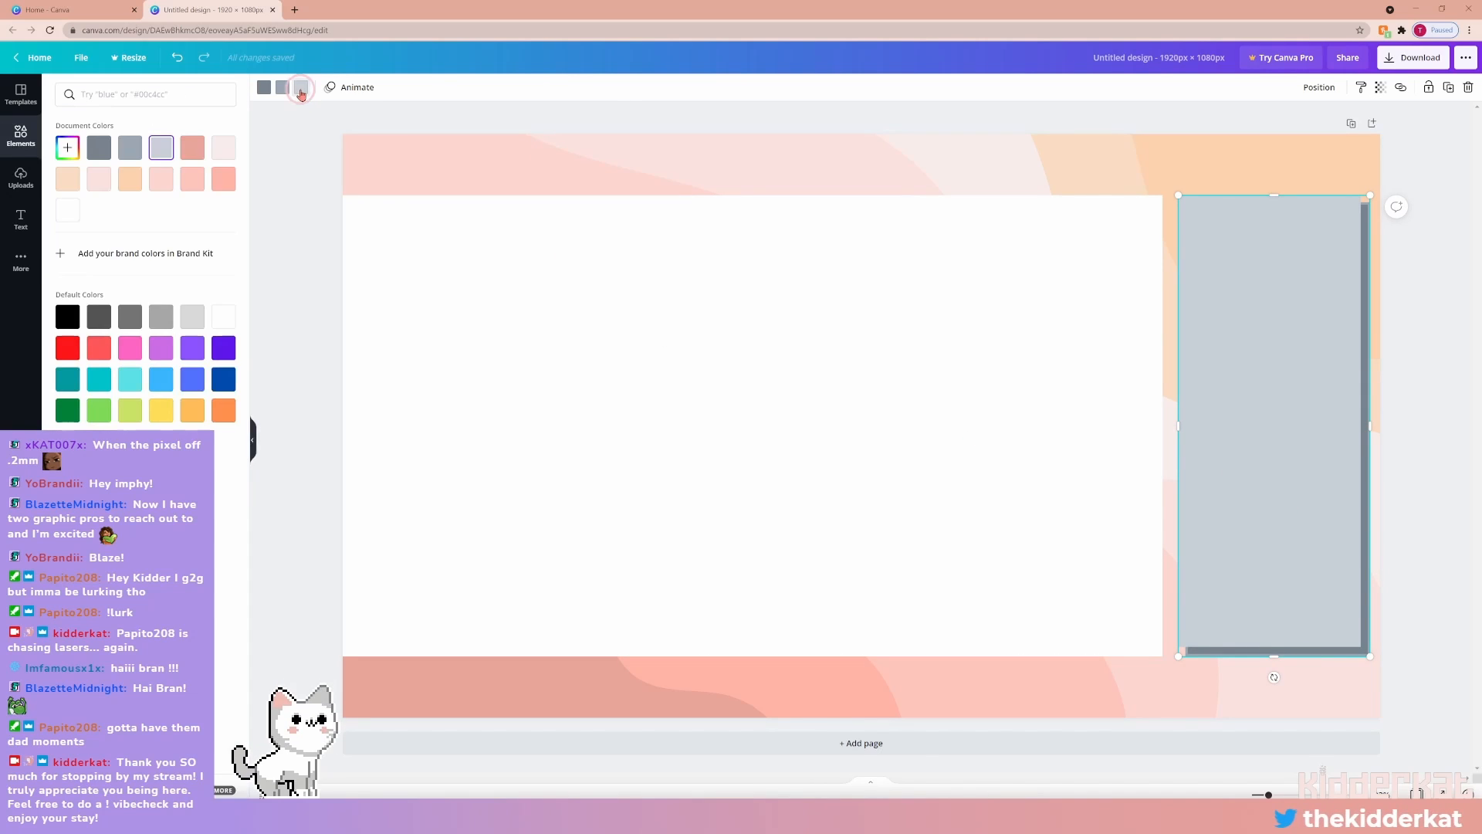
left_click(189, 190)
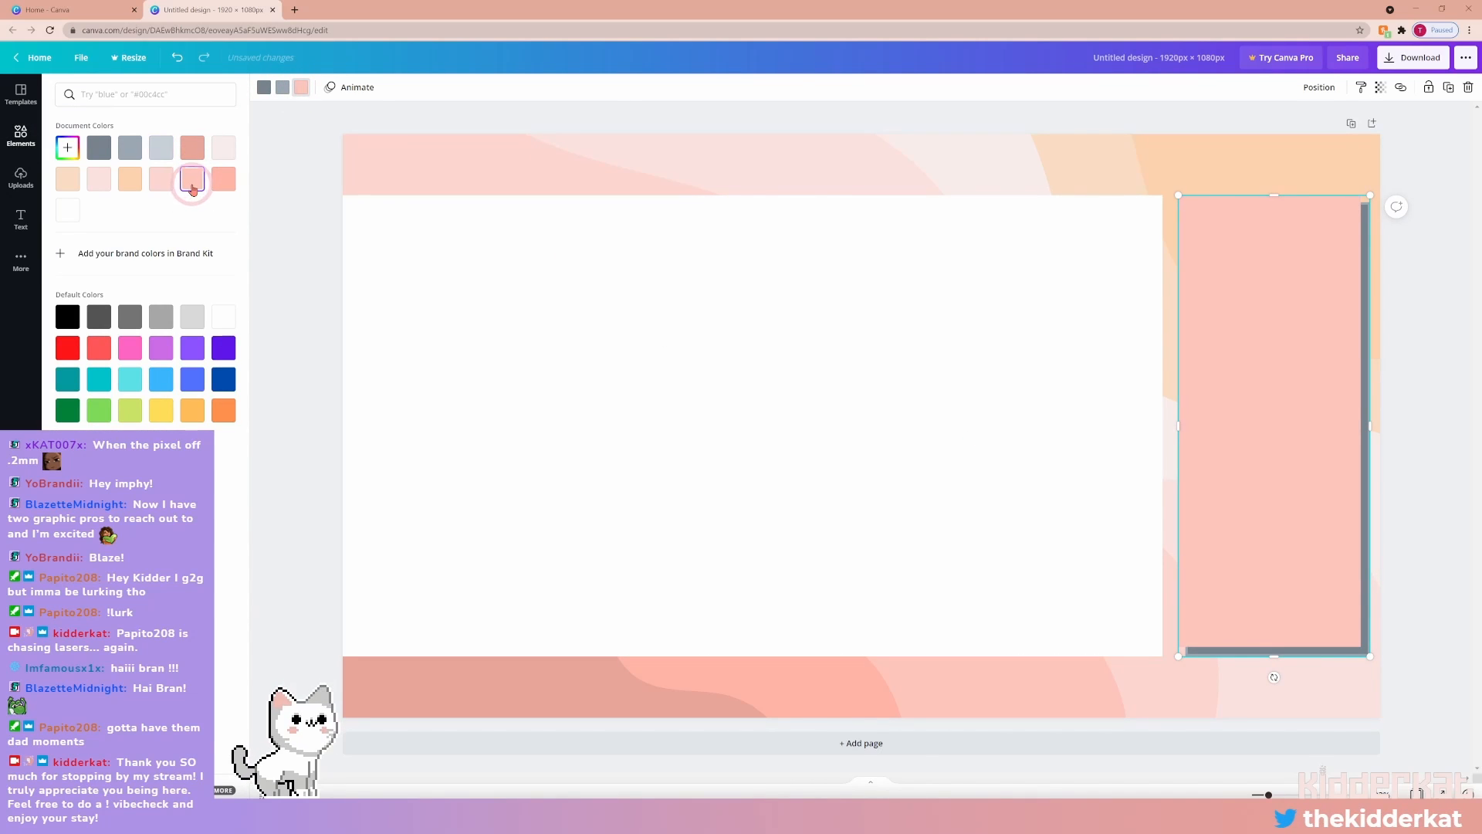
left_click(77, 184)
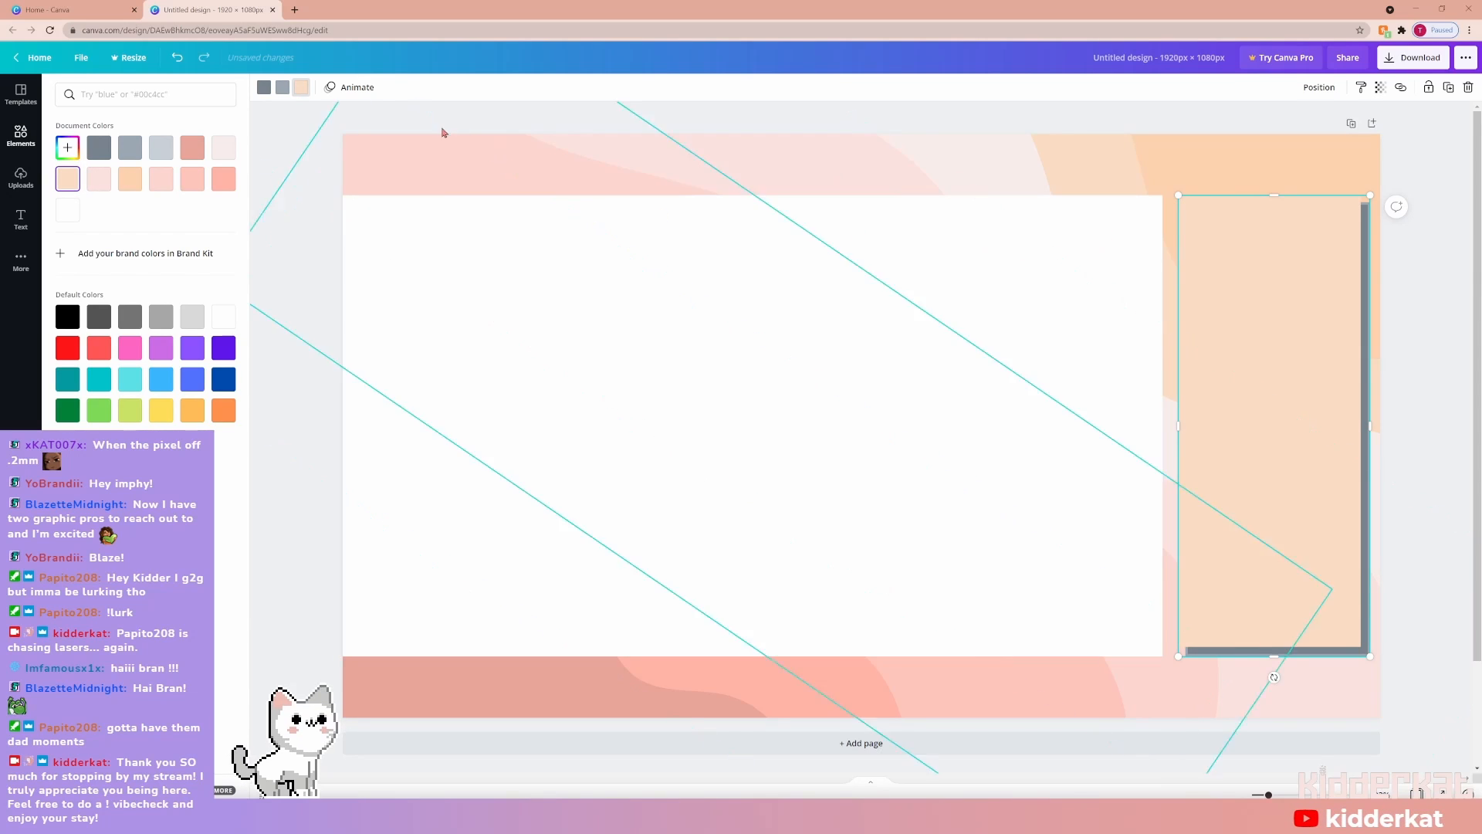
left_click(283, 91)
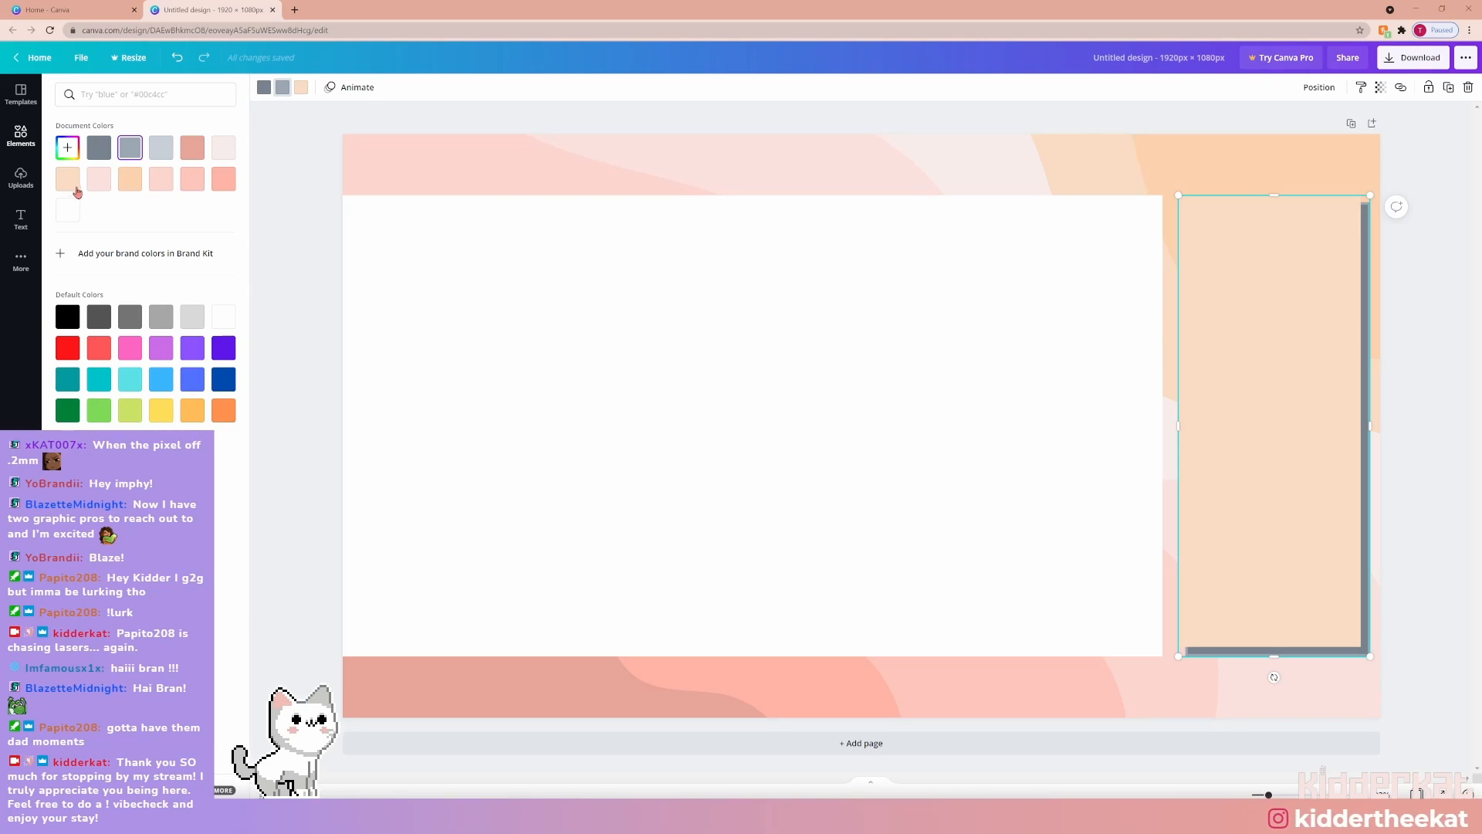
left_click(191, 158)
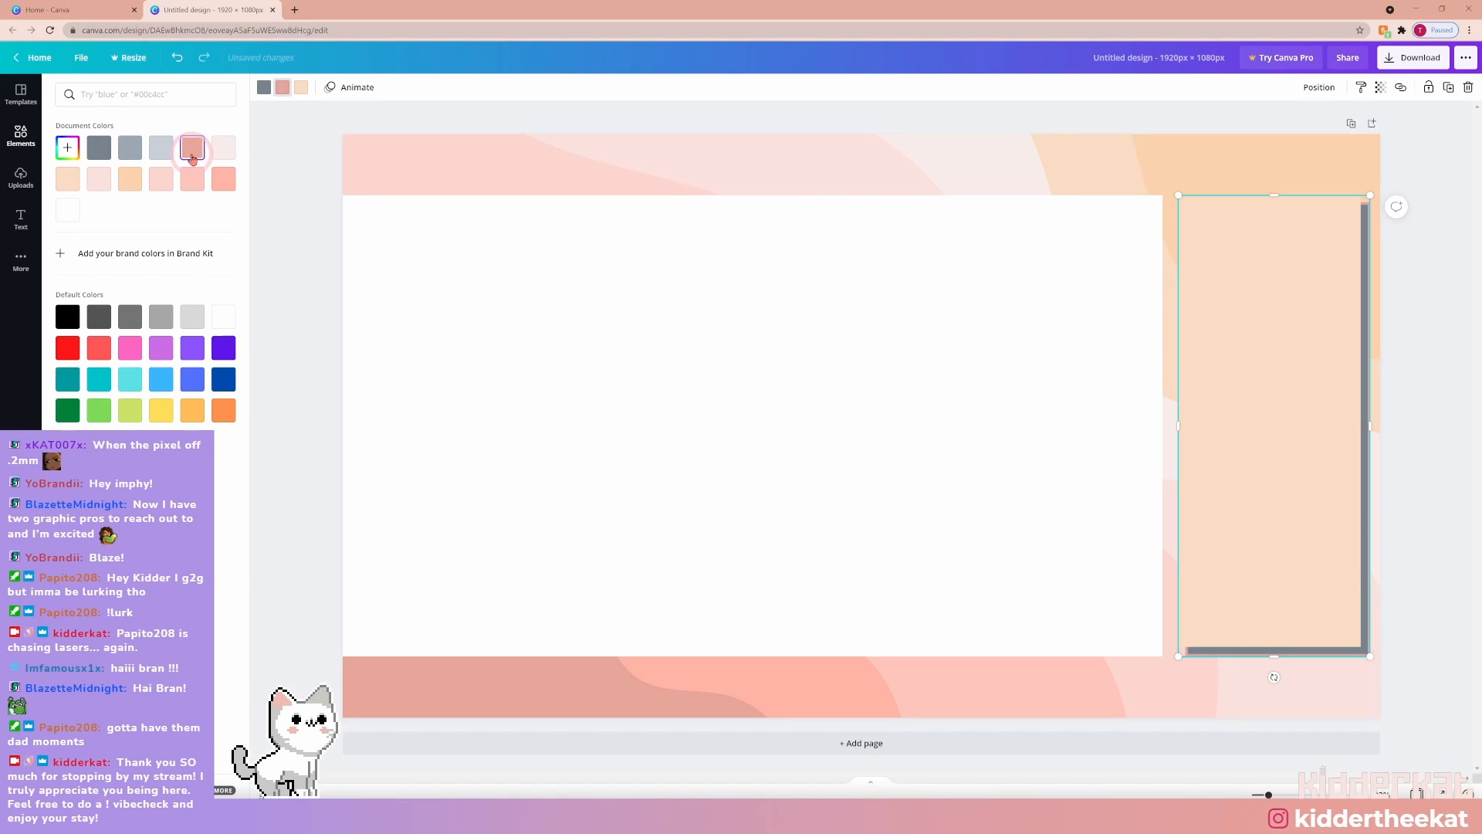
left_click(263, 88)
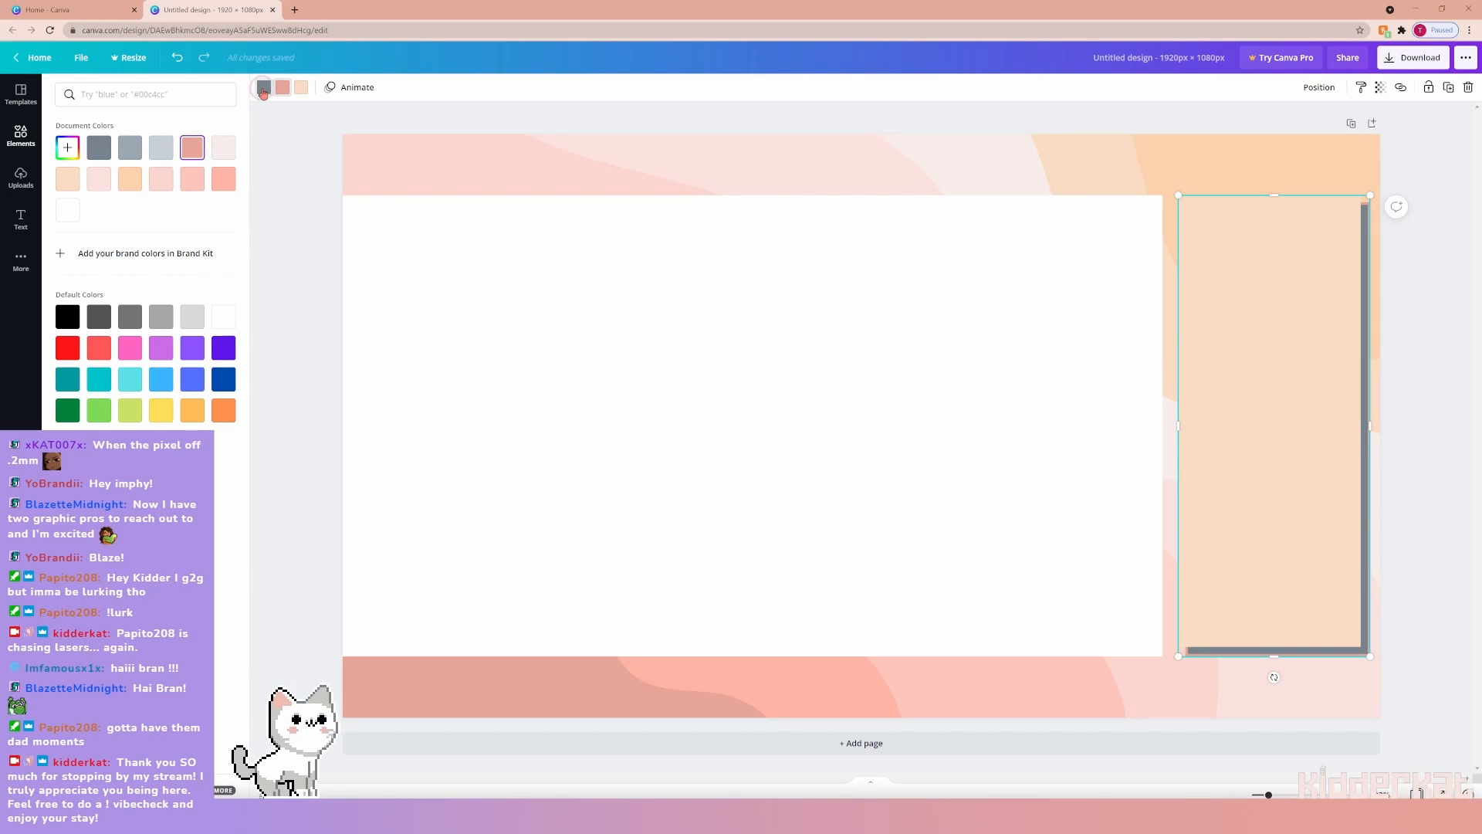
left_click(198, 148)
left_click(1424, 519)
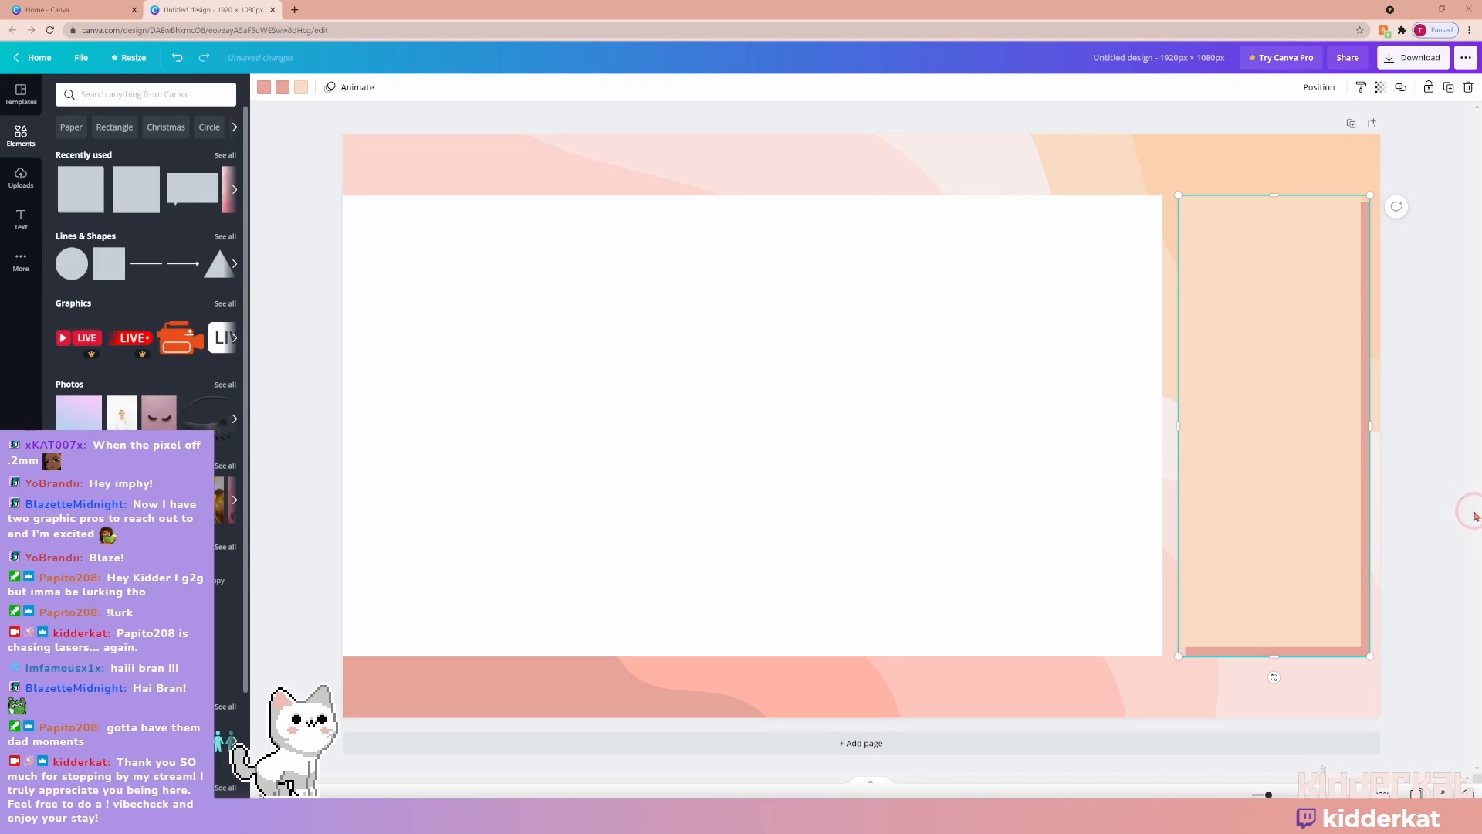
left_click(1405, 628)
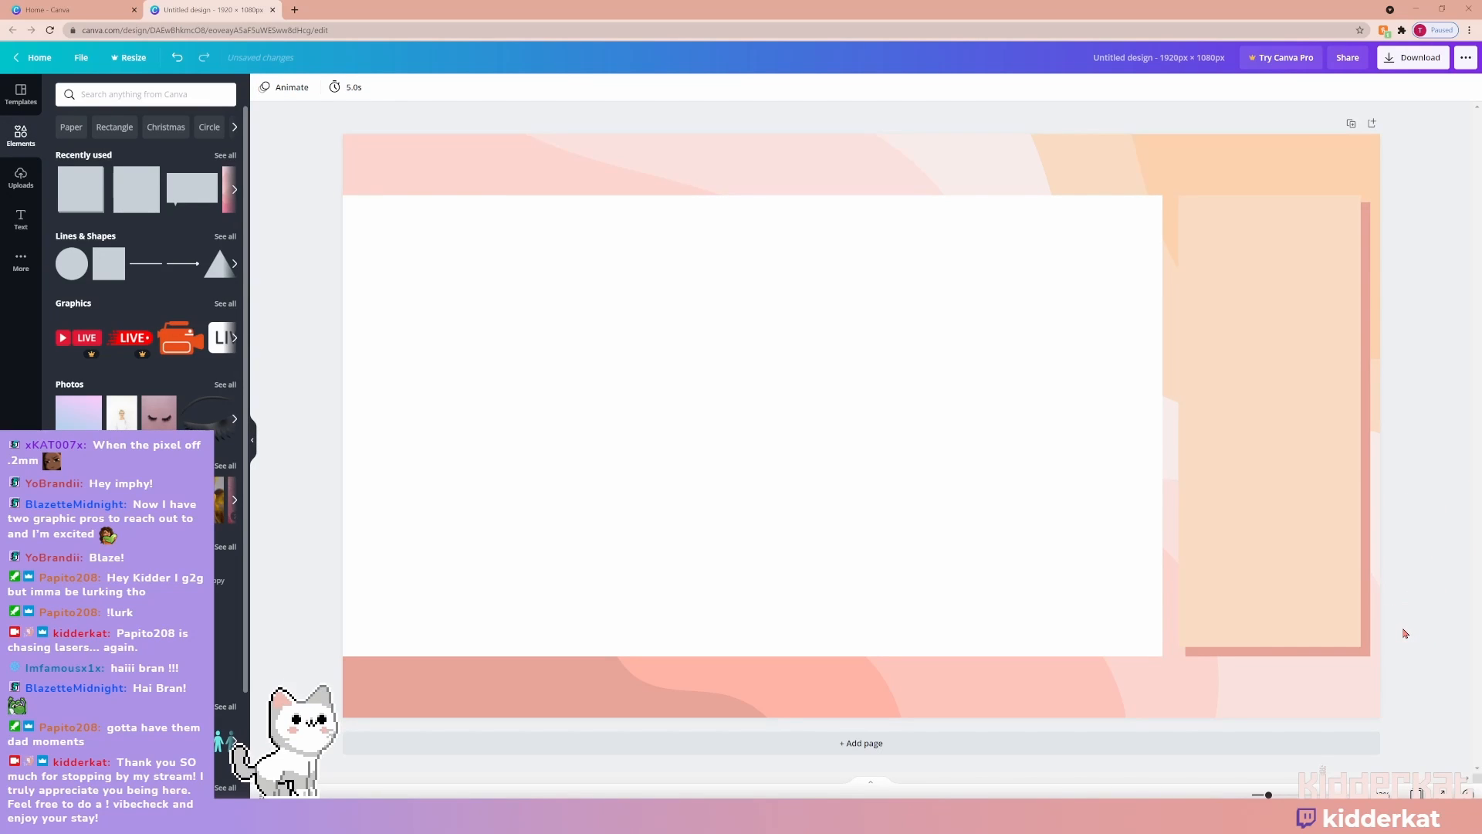
Change the side panel's face to a lighter custom cream peach, about #FFE8DB, and deselect the panel.
left_click(1340, 566)
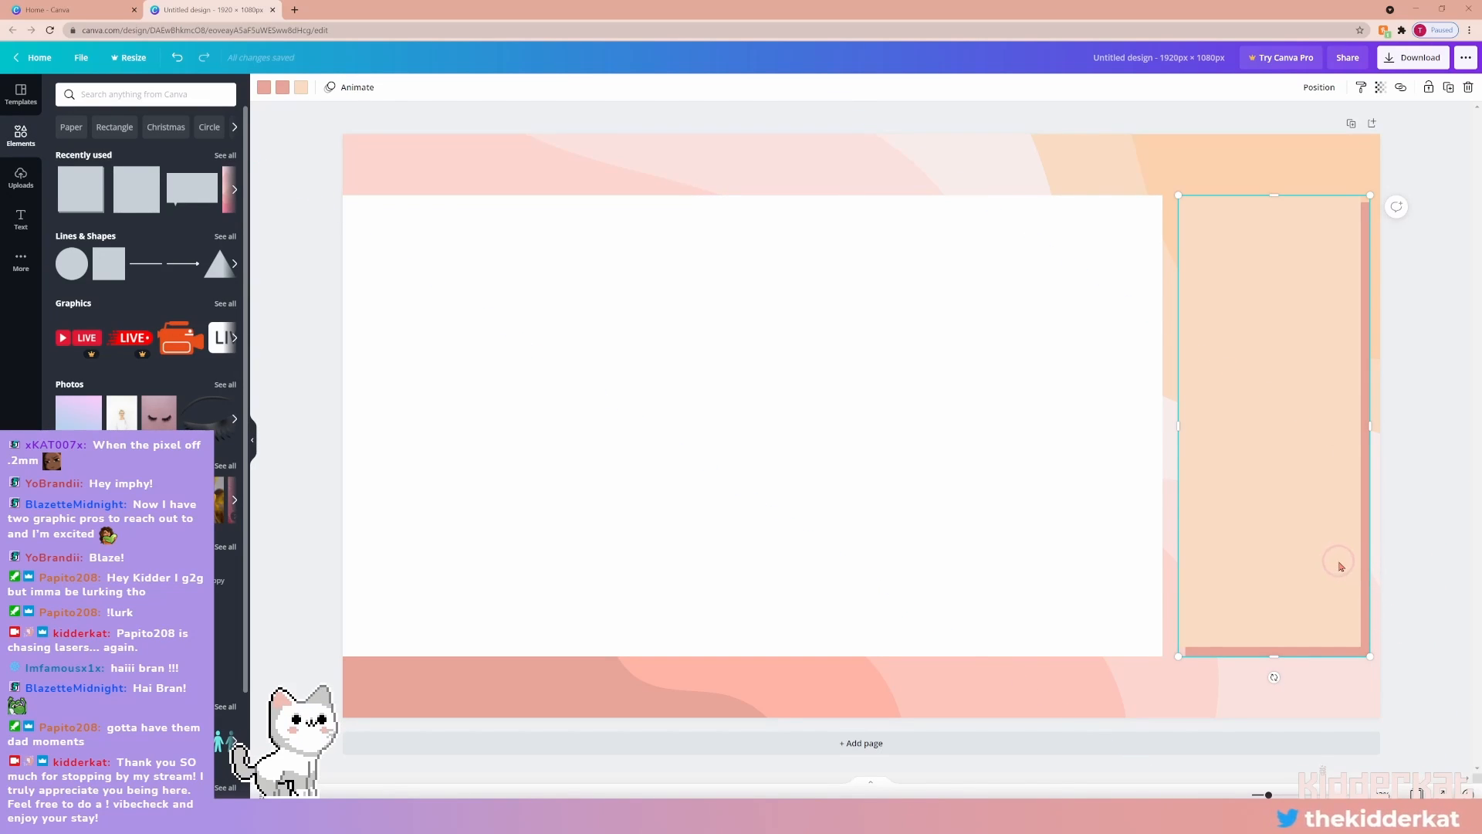
left_click(297, 93)
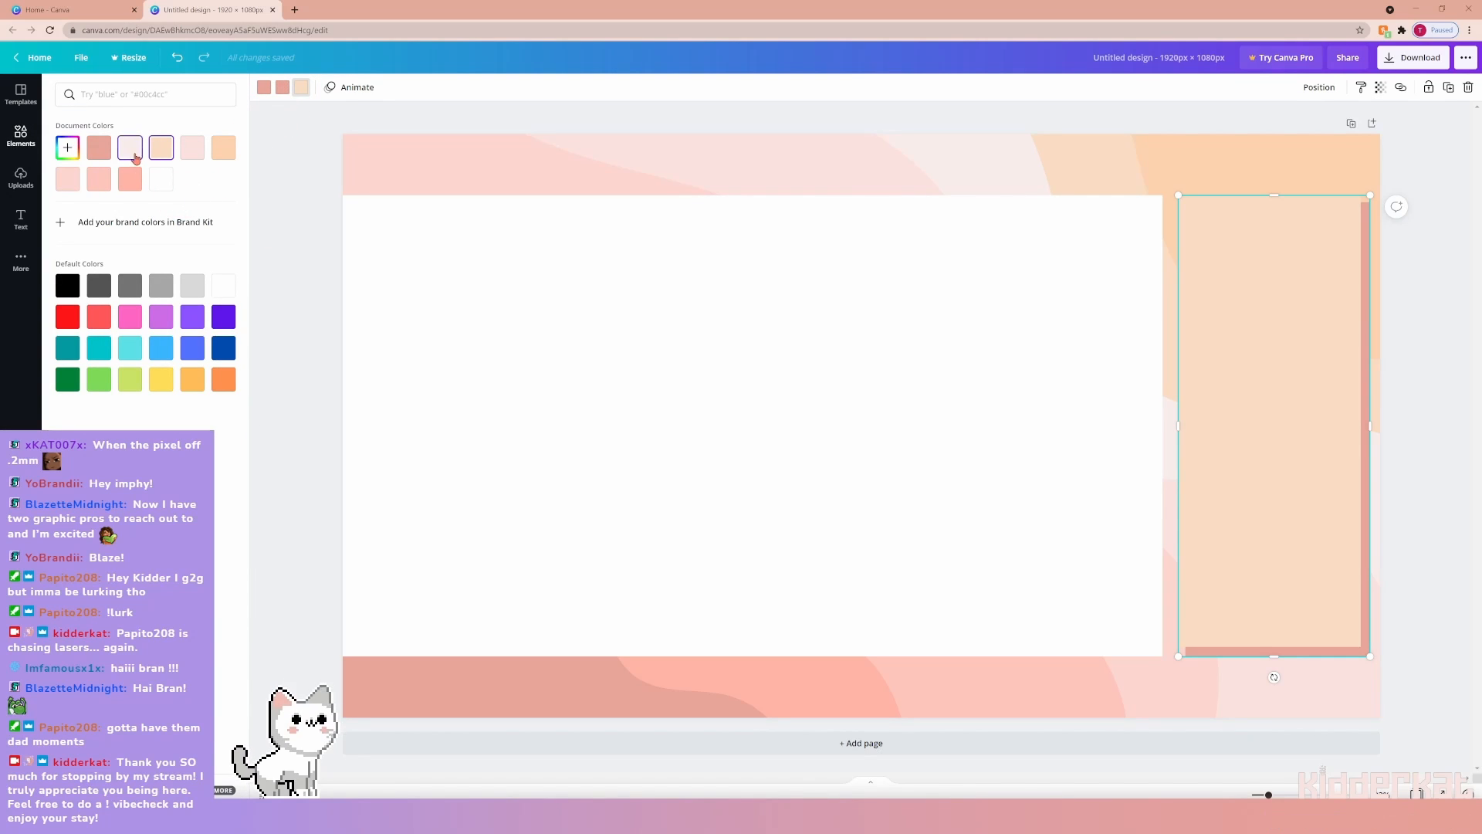
left_click(130, 147)
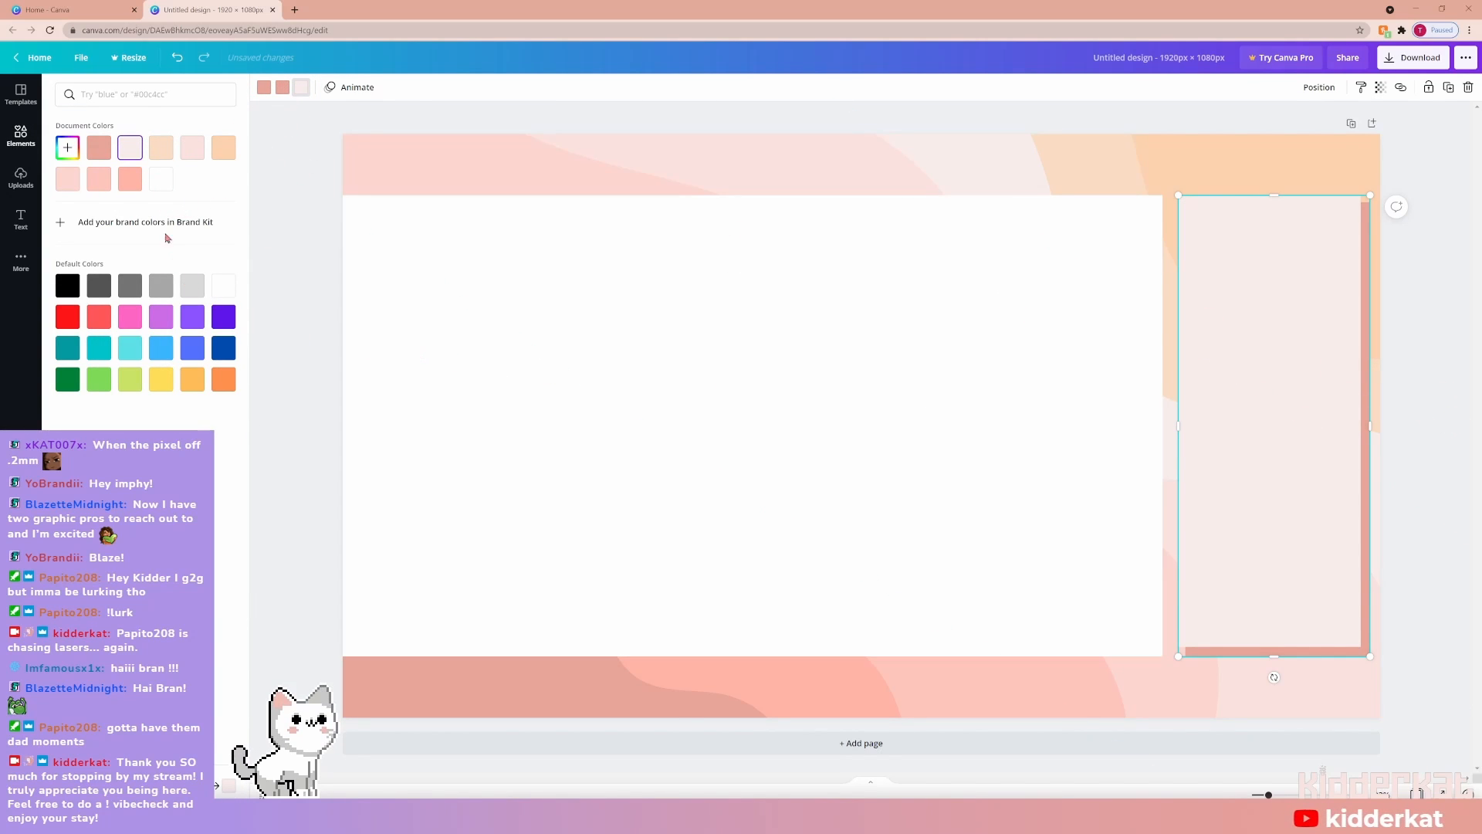
left_click(158, 149)
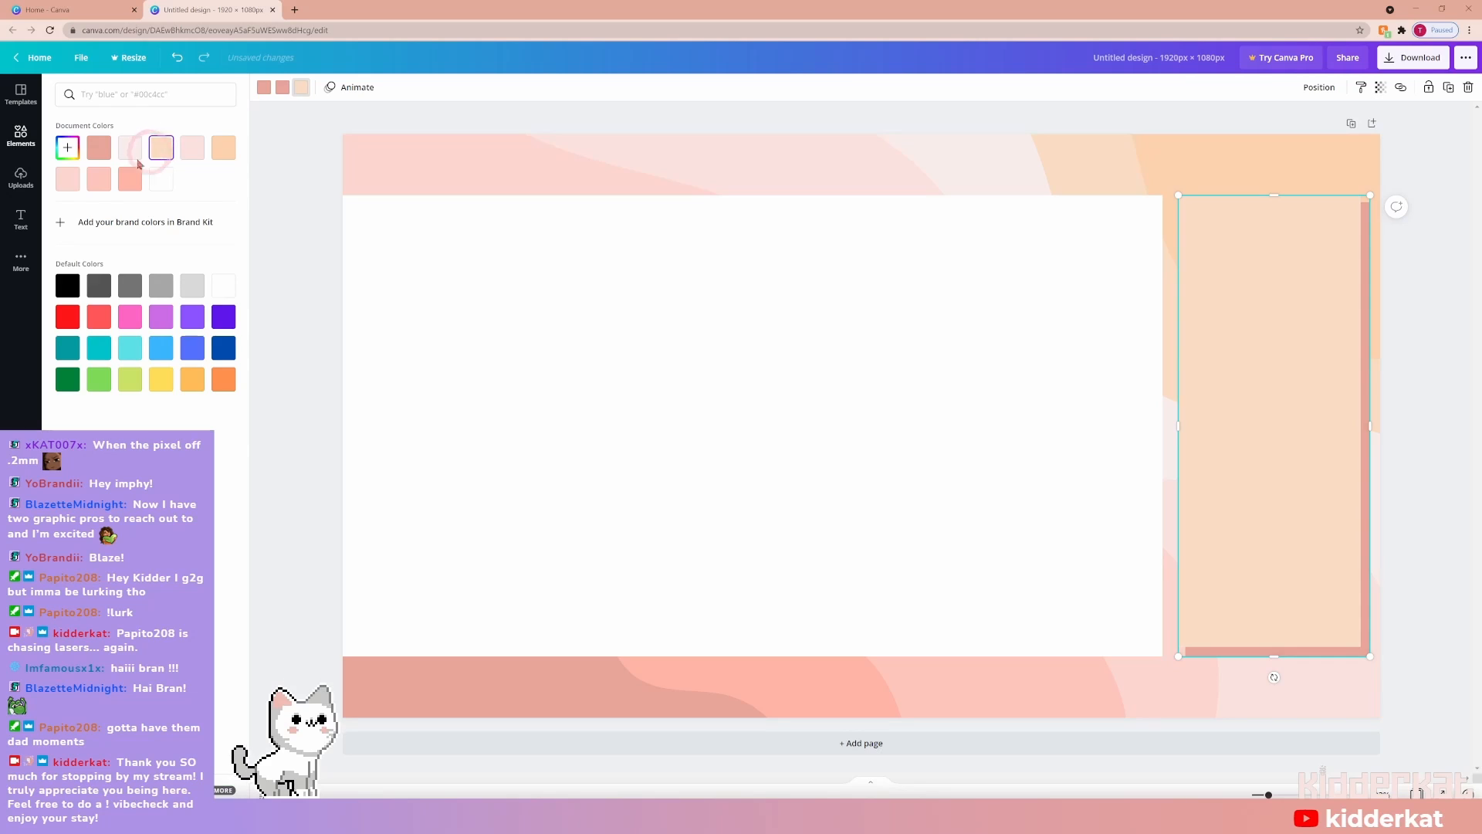
left_click(67, 147)
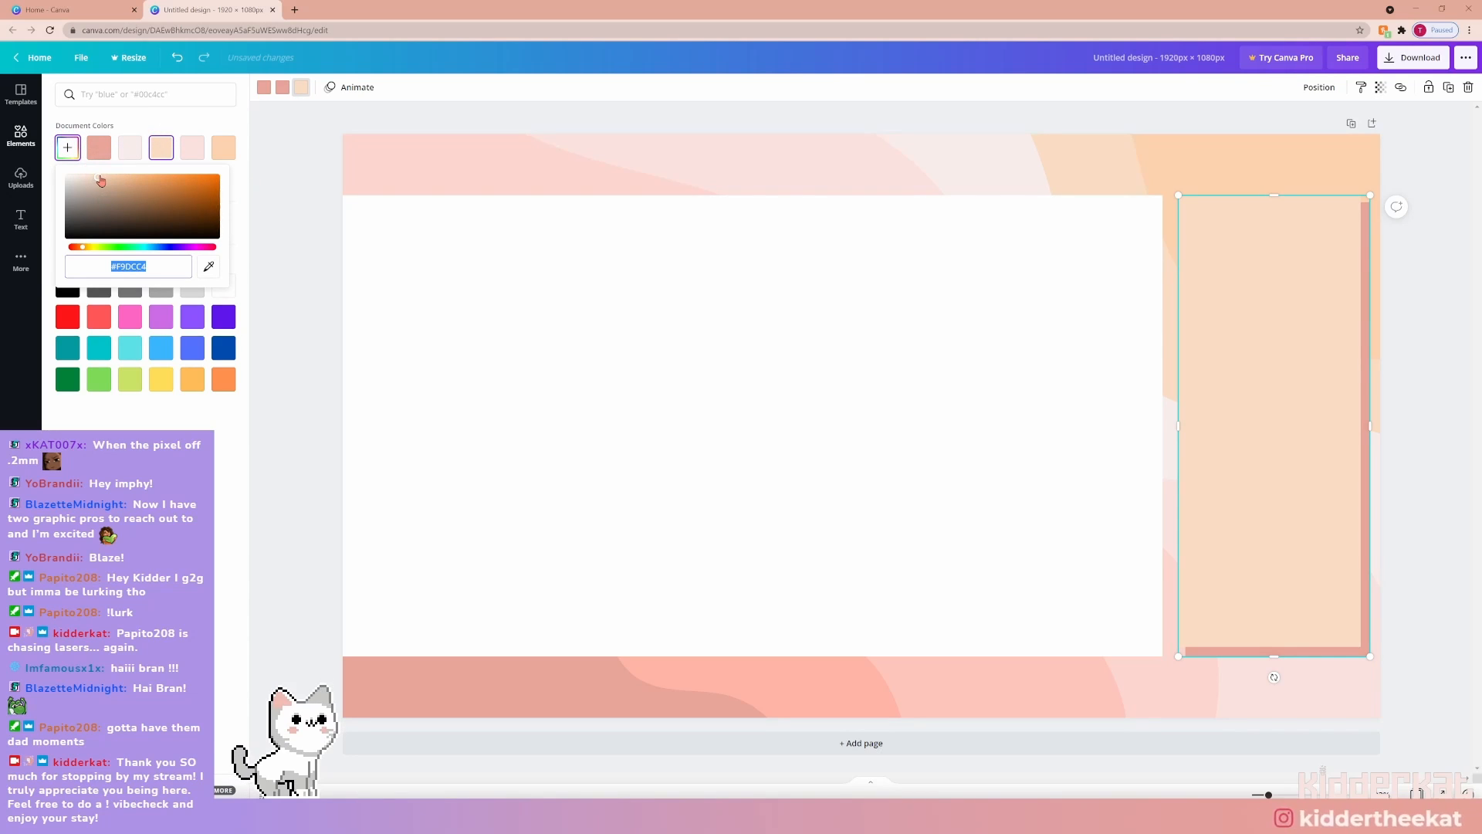
left_click_drag(101, 180, 87, 176)
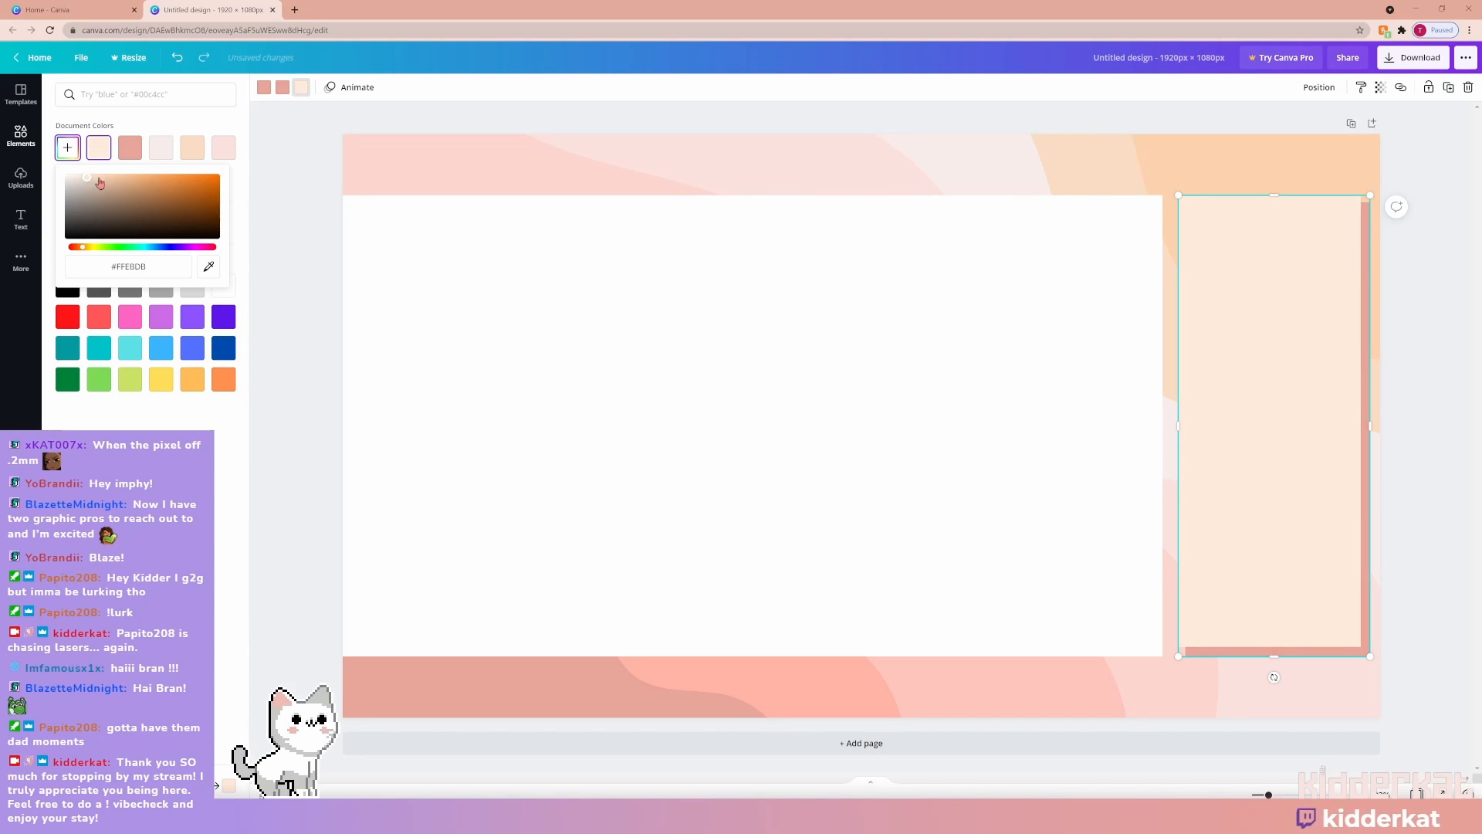
key("Escape")
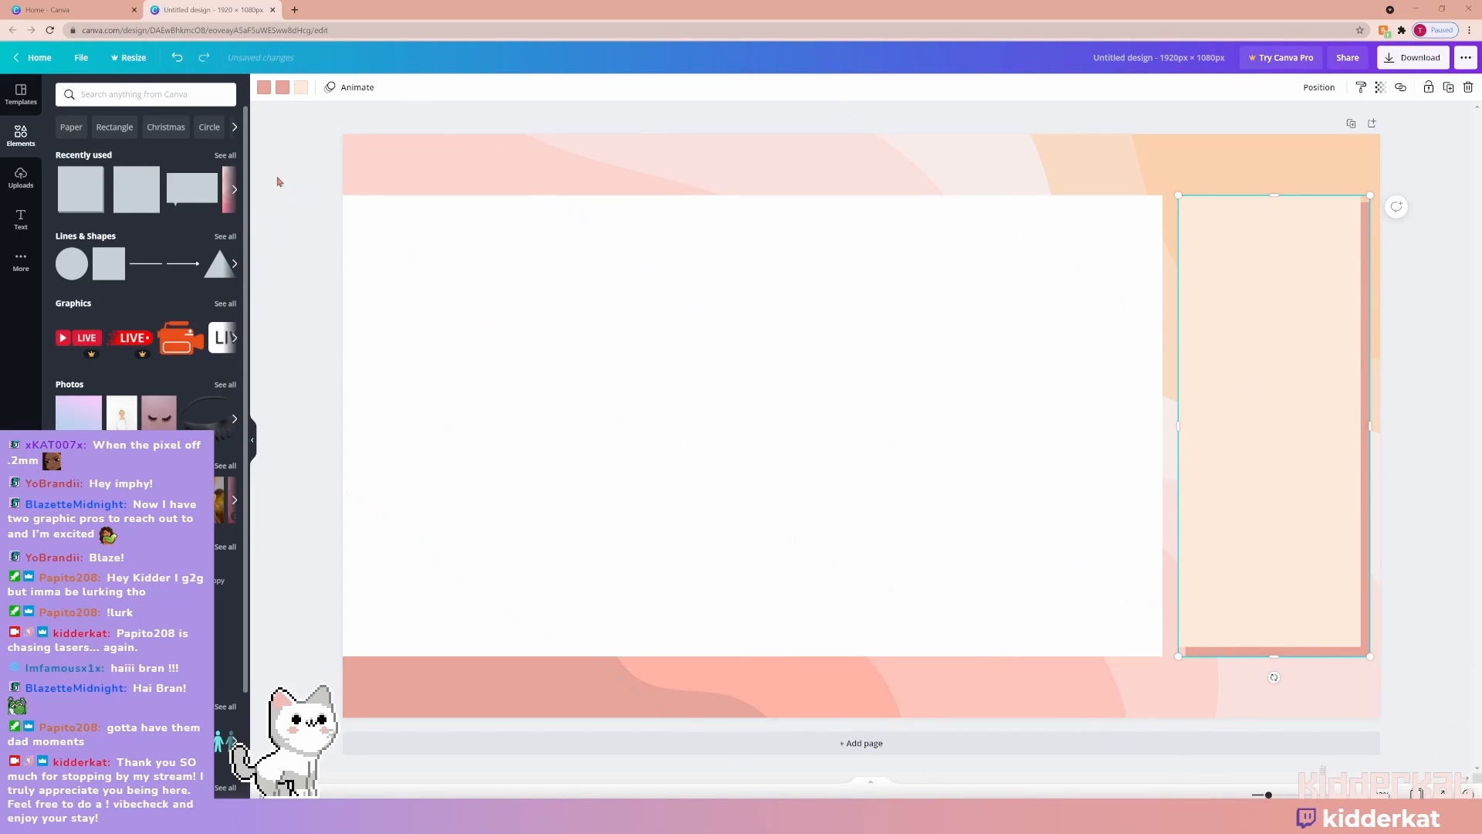
left_click(267, 152)
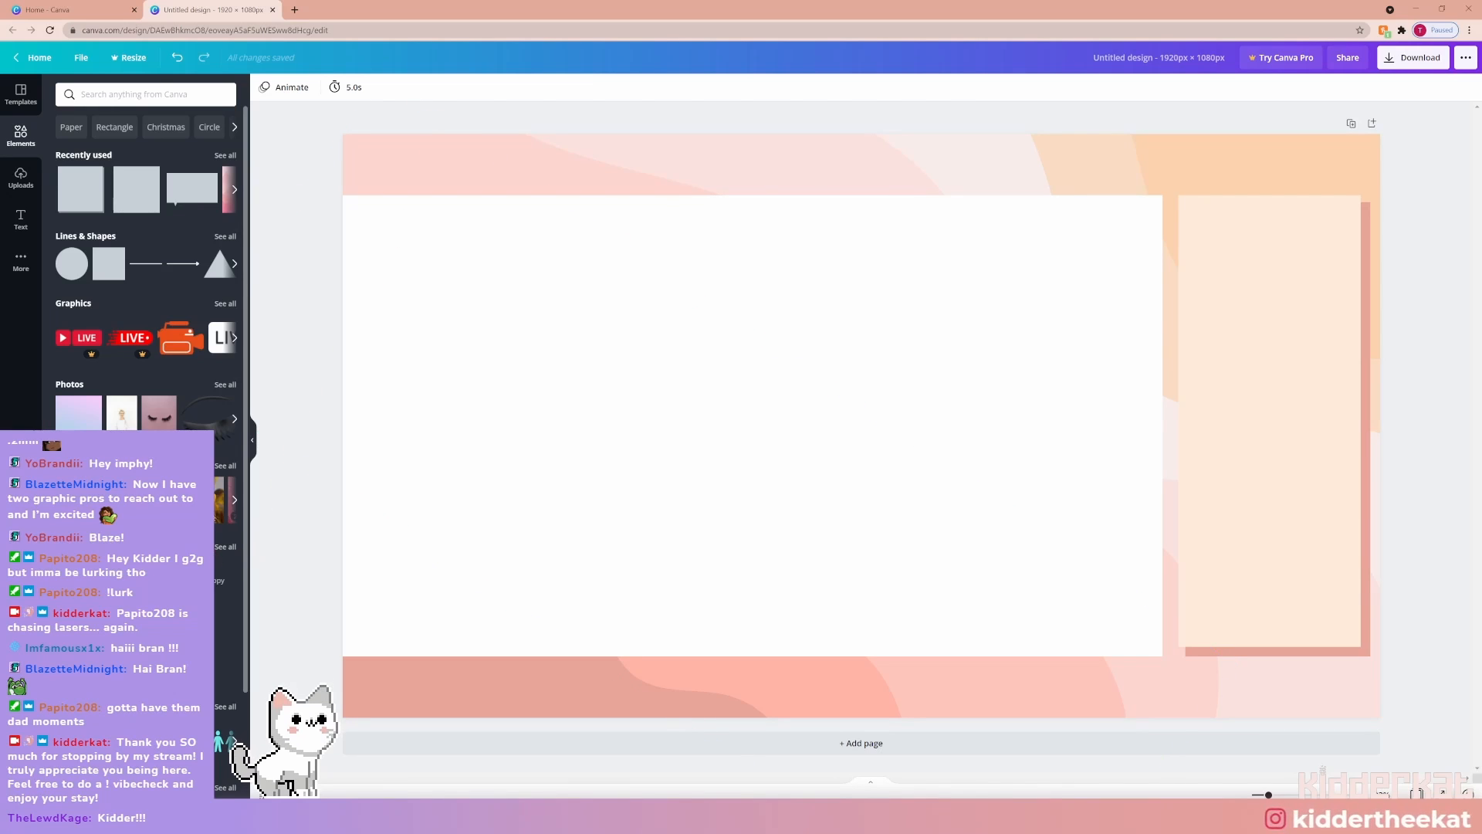
Add a heading to the page with the text "kidderkat".
scroll(154, 324, "down", 2)
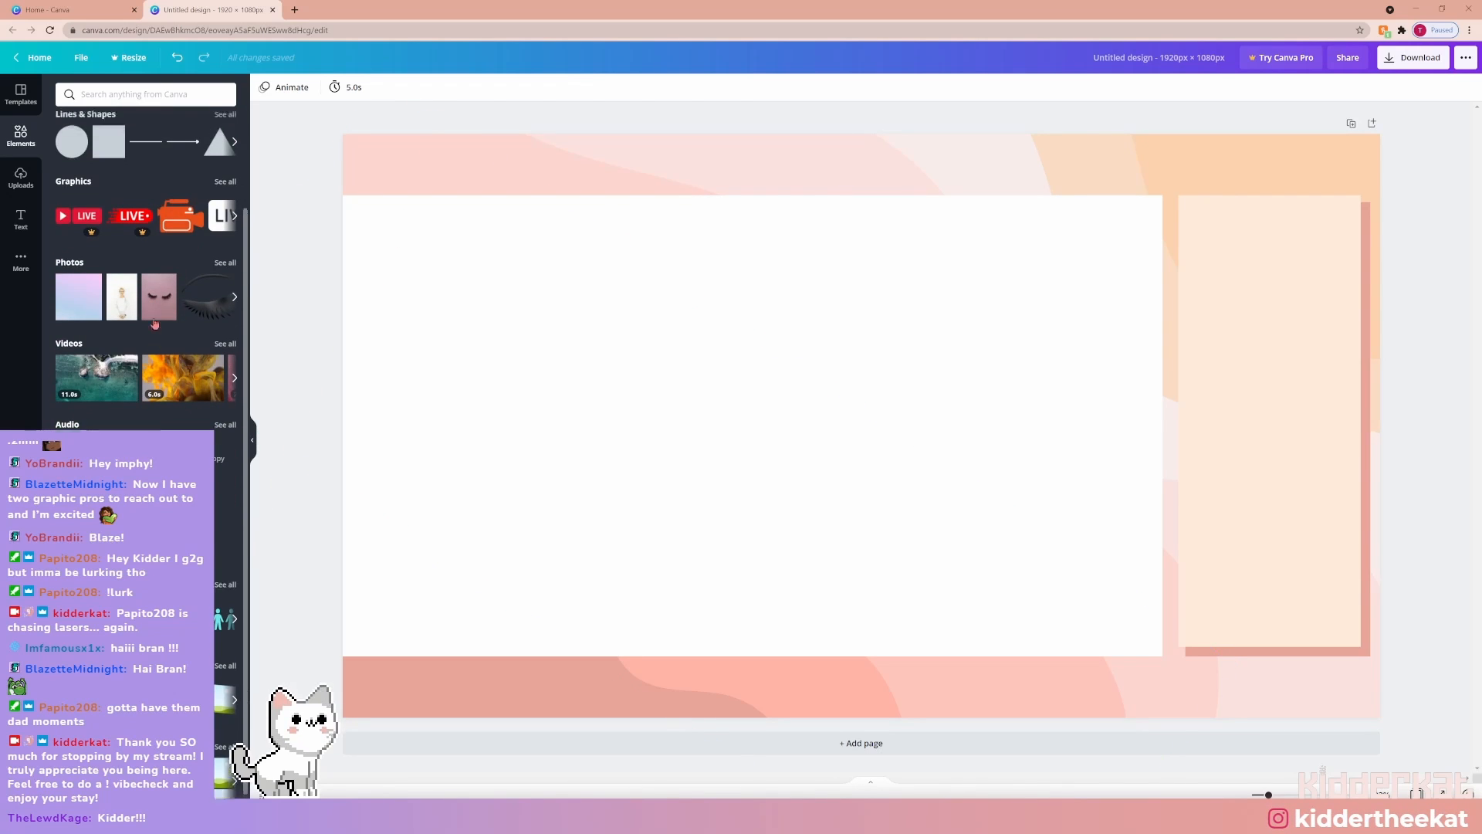
scroll(155, 324, "up", 2)
left_click(21, 220)
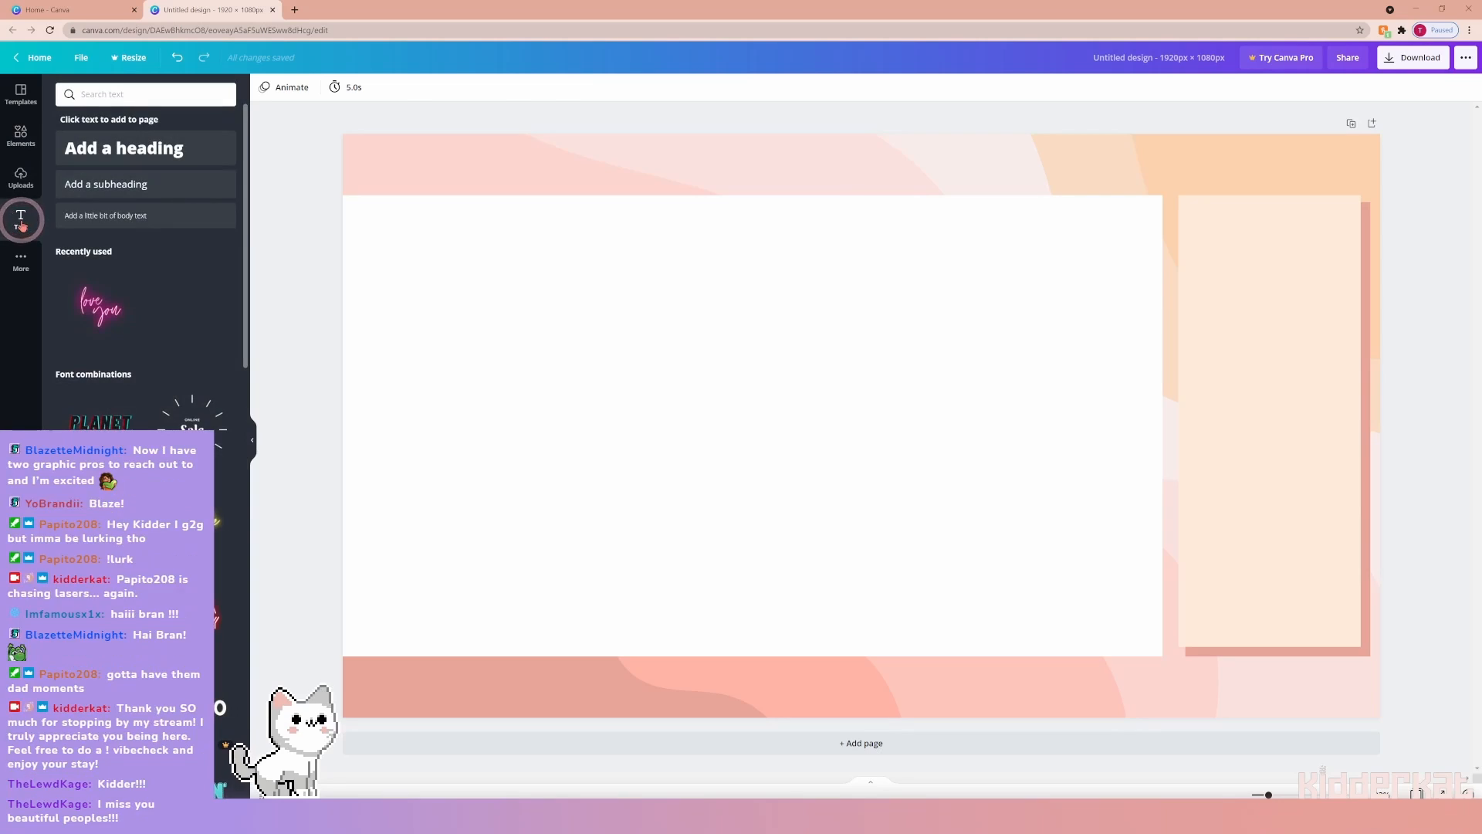
left_click(149, 156)
type("k")
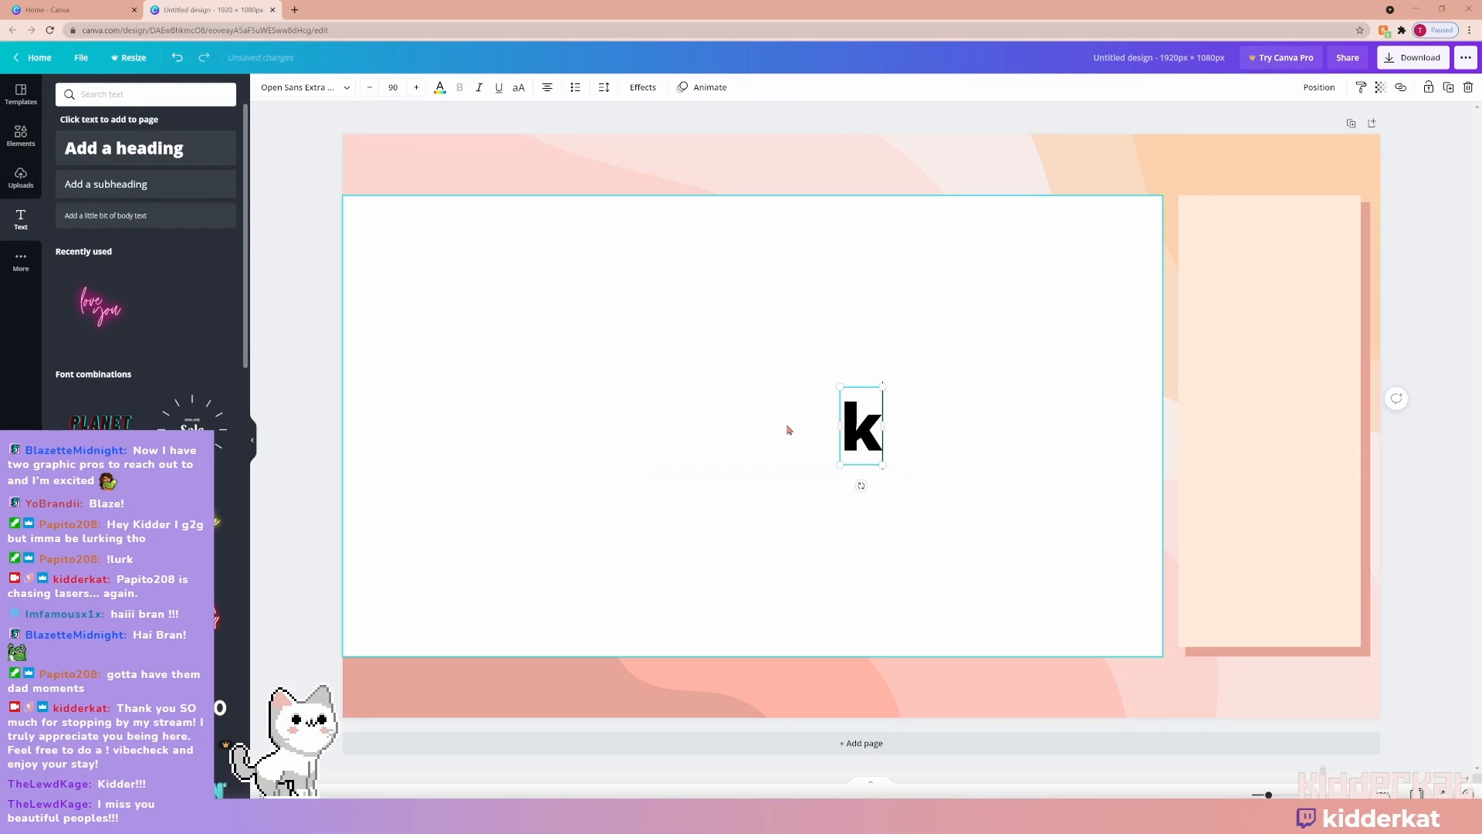
type("idderka")
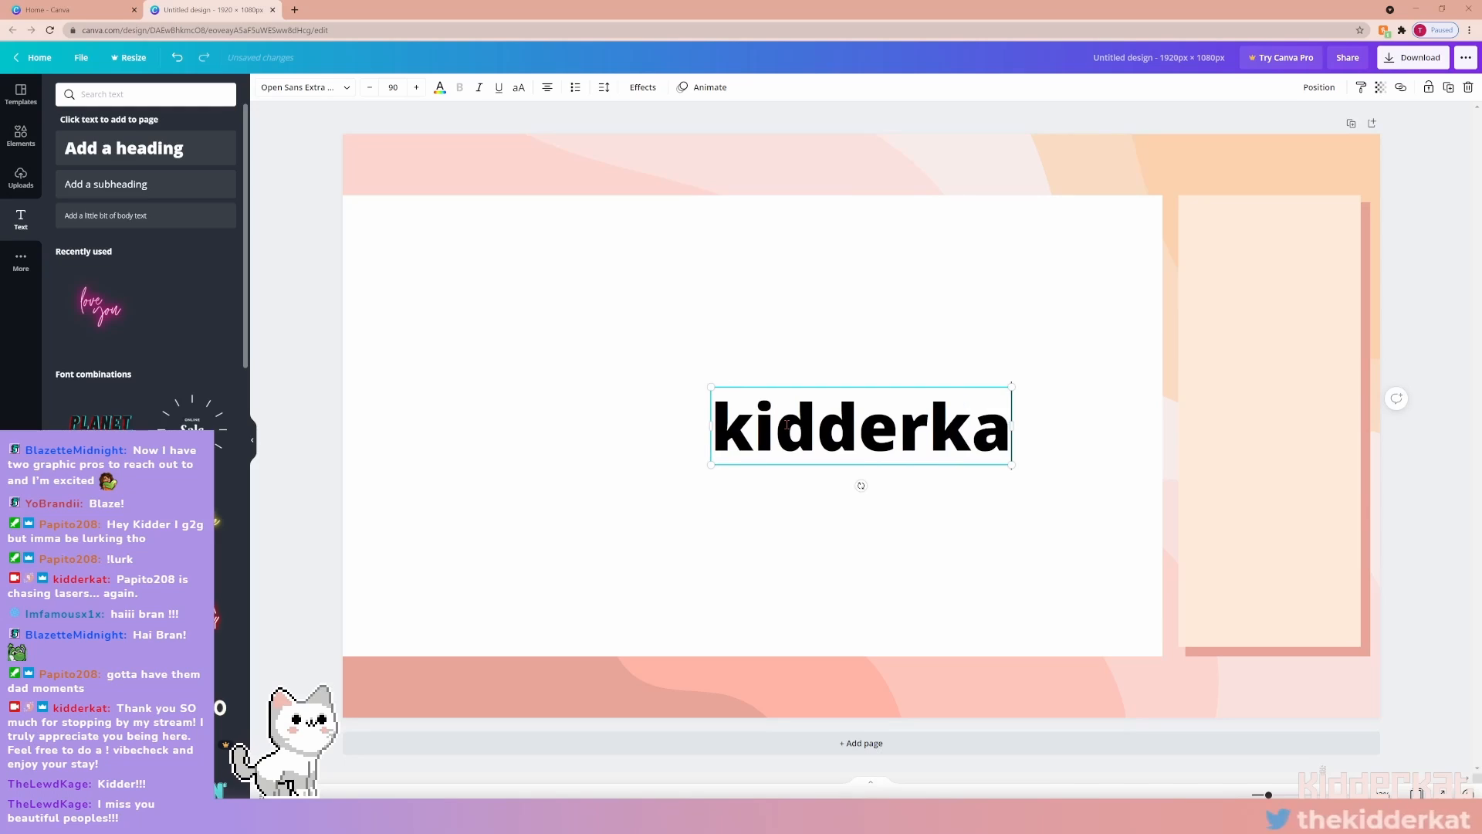
type("gt")
key("BackSpace")
key("BackSpace")
type("t")
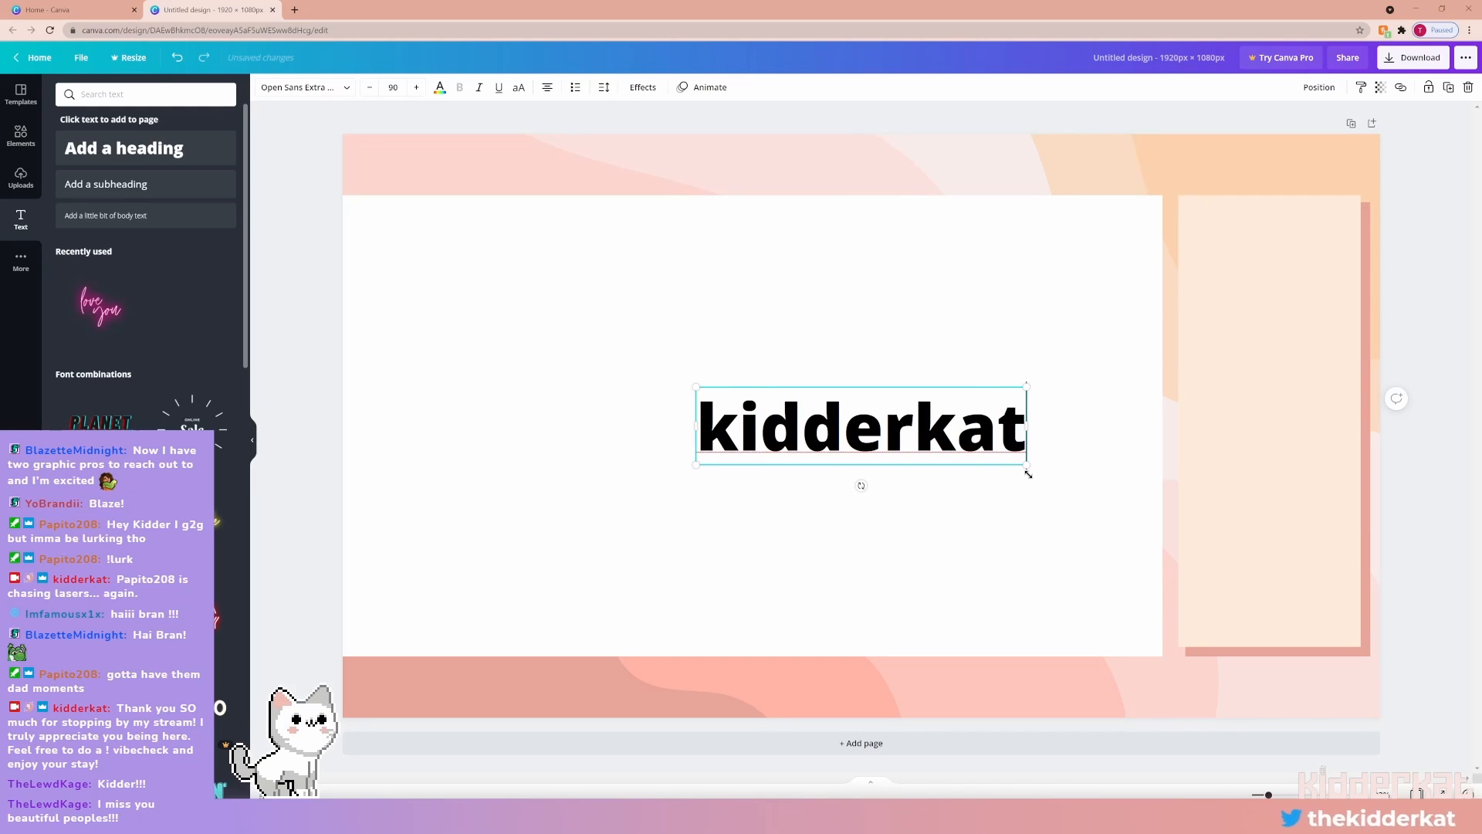
Scale the heading down to font size 59.2 and place it directly above the side panel, near the page's upper right corner.
left_click_drag(1025, 473, 914, 438)
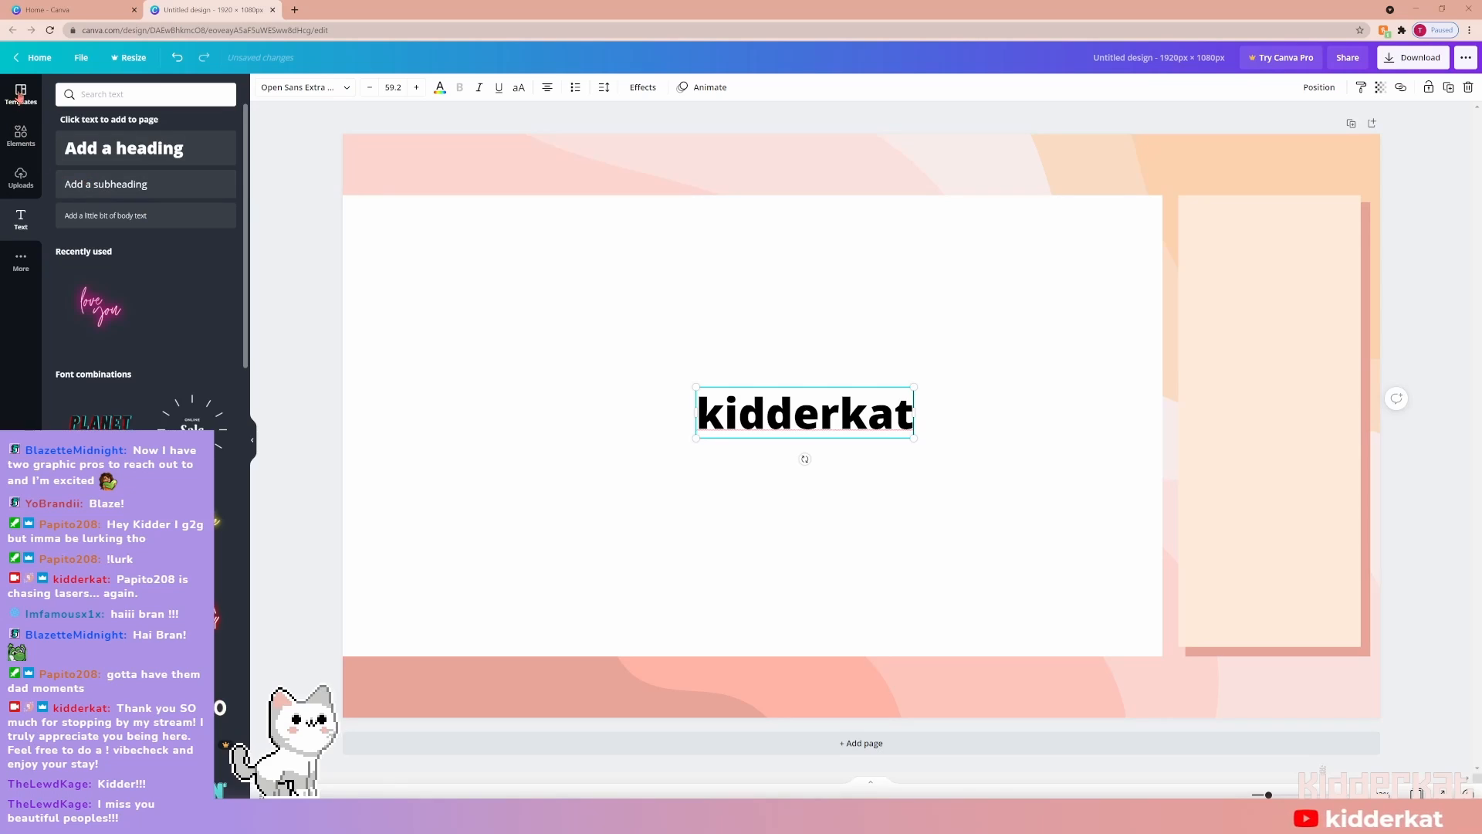
left_click(718, 297)
left_click_drag(805, 410, 1303, 137)
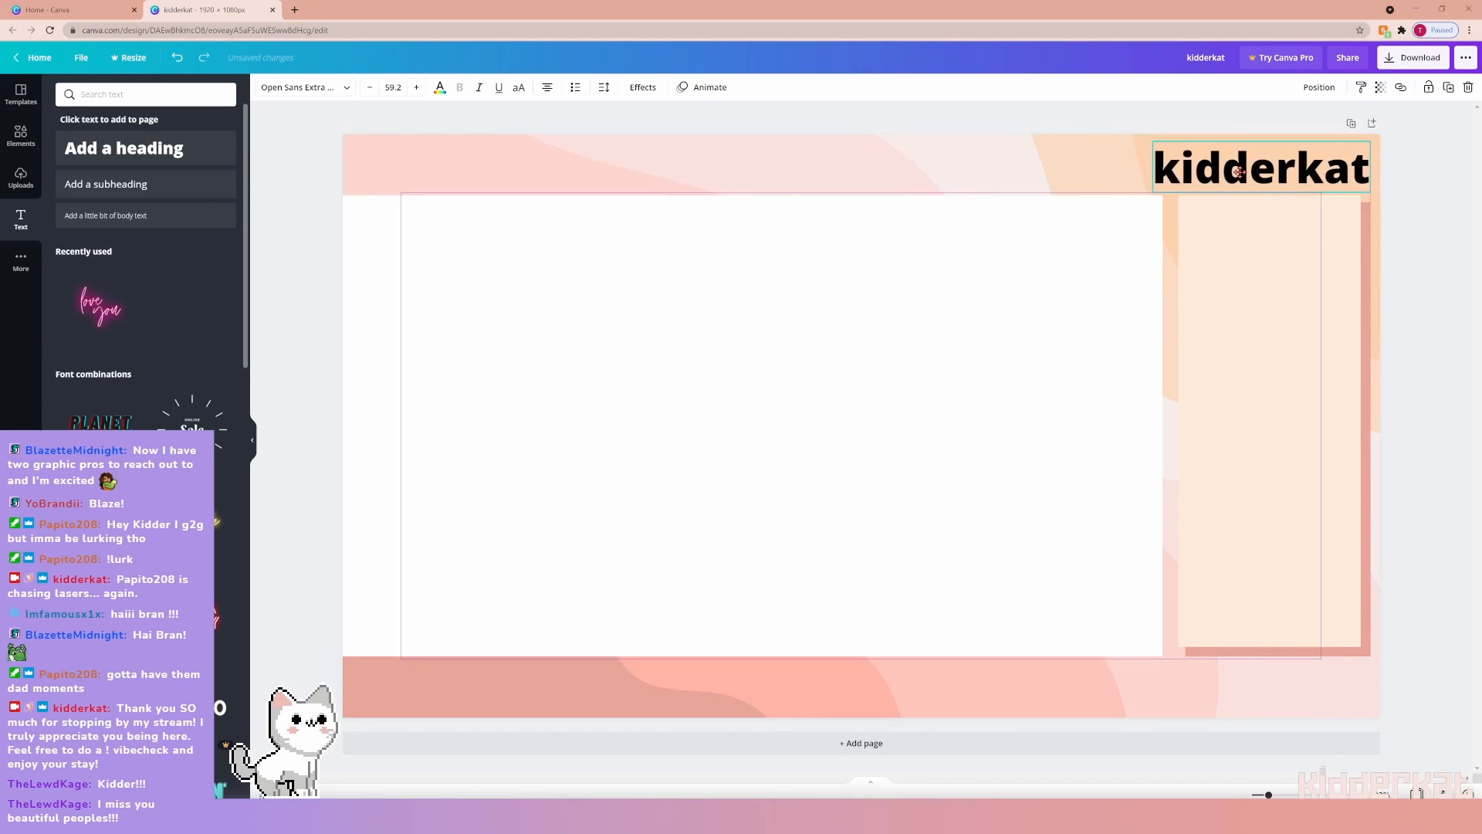
left_click_drag(1241, 177, 1242, 177)
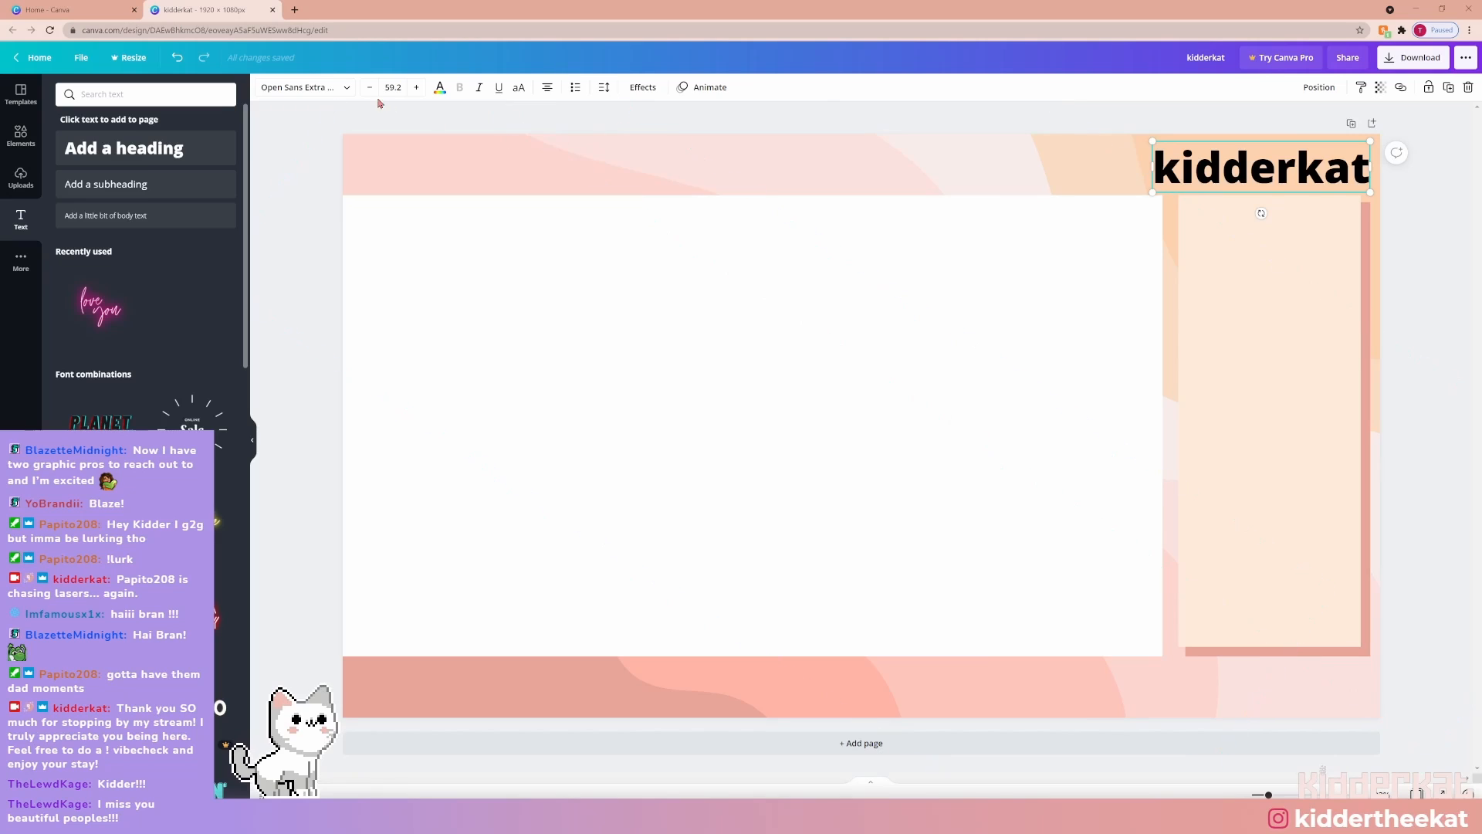
Open the heading's font choices and check the font resources in the notes window, highlighting the 1001 fonts entry.
left_click(347, 89)
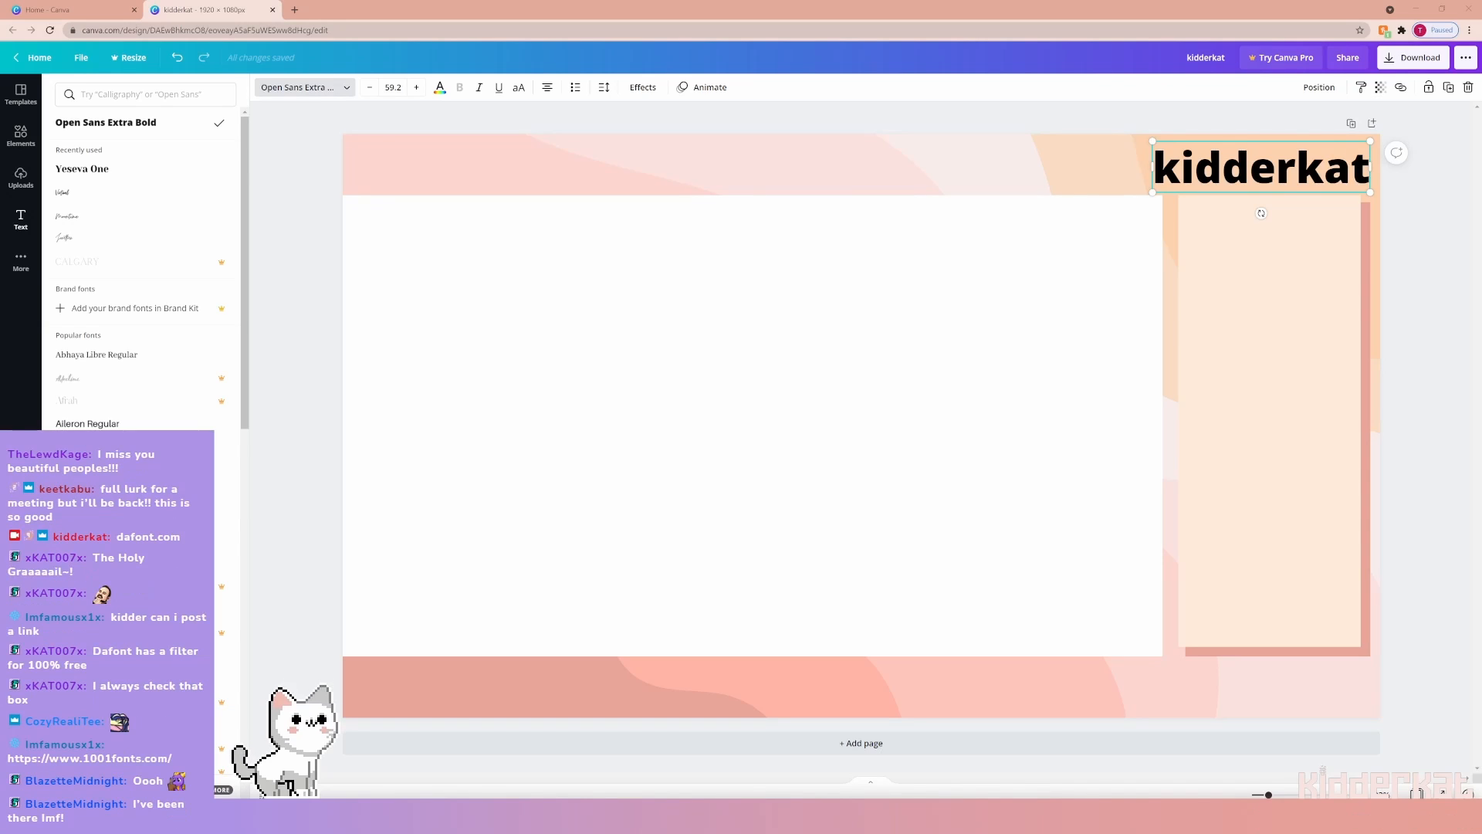
left_click_drag(635, 116, 562, 132)
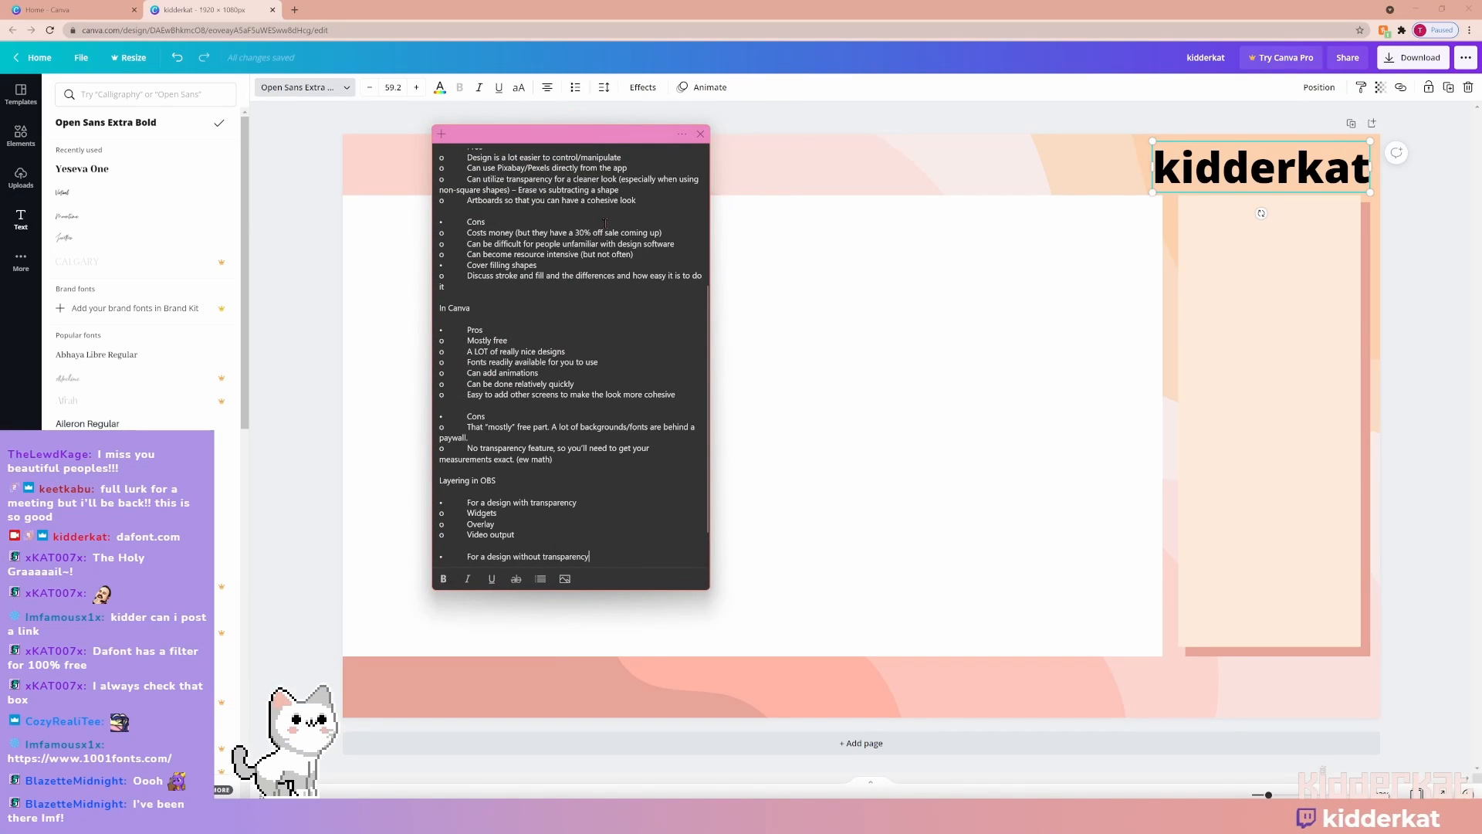
scroll(559, 352, "up", 5)
triple_click(457, 295)
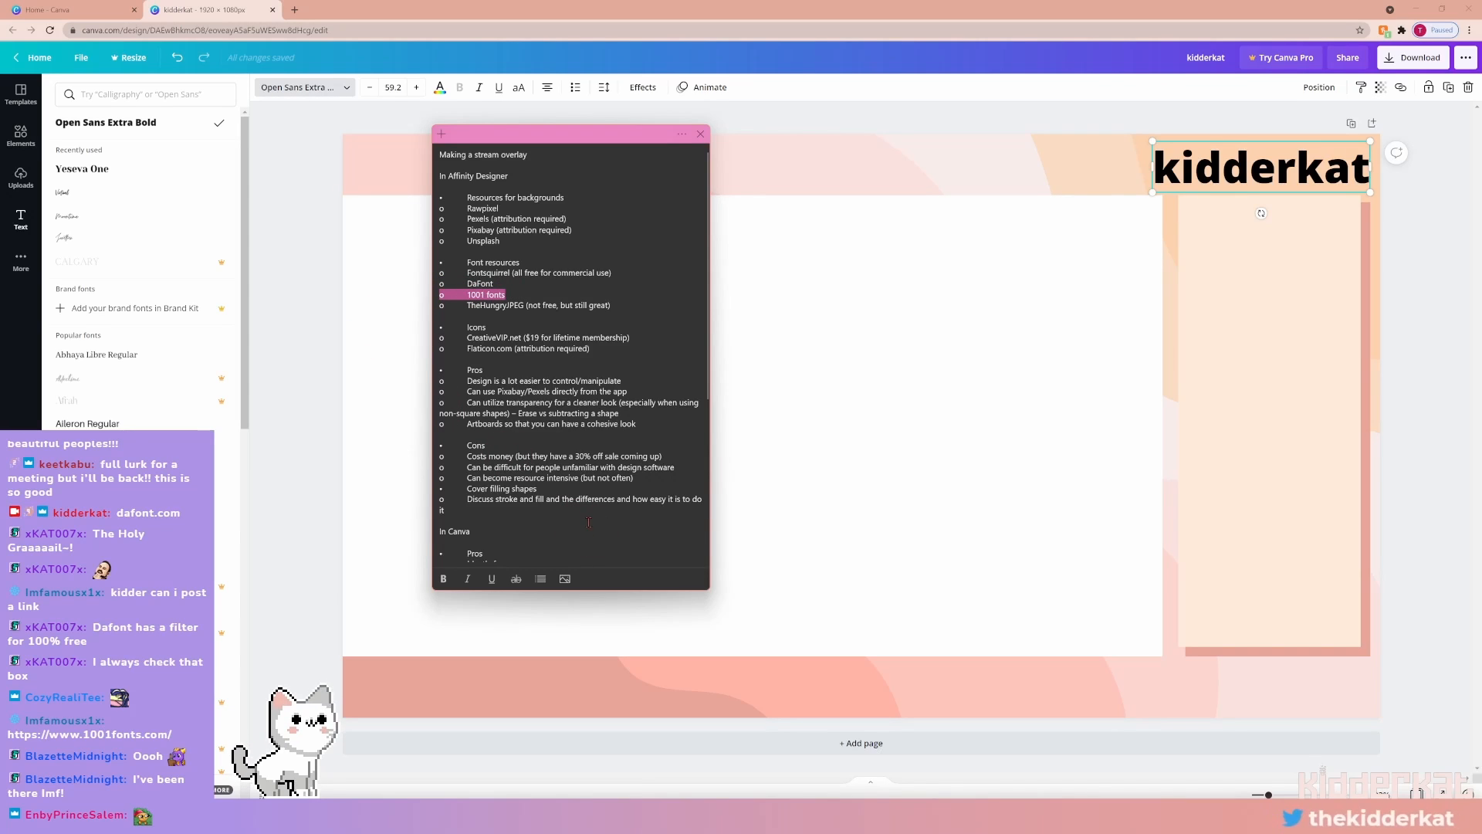
left_click_drag(552, 139, 0, 222)
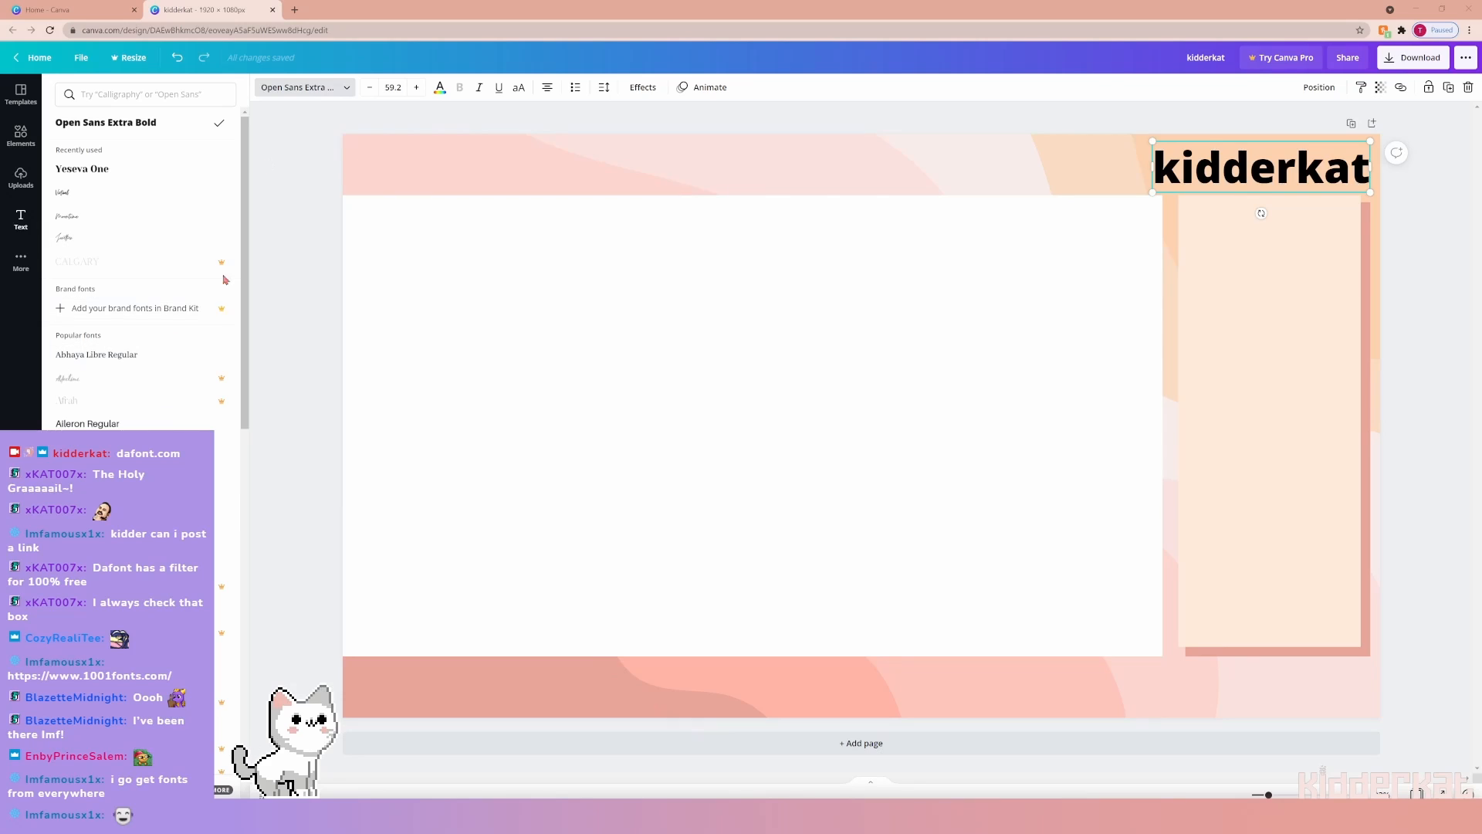
Set the heading's font to Moontime, enlarge it to size 85.3 and centre it above the side panel.
left_click(139, 220)
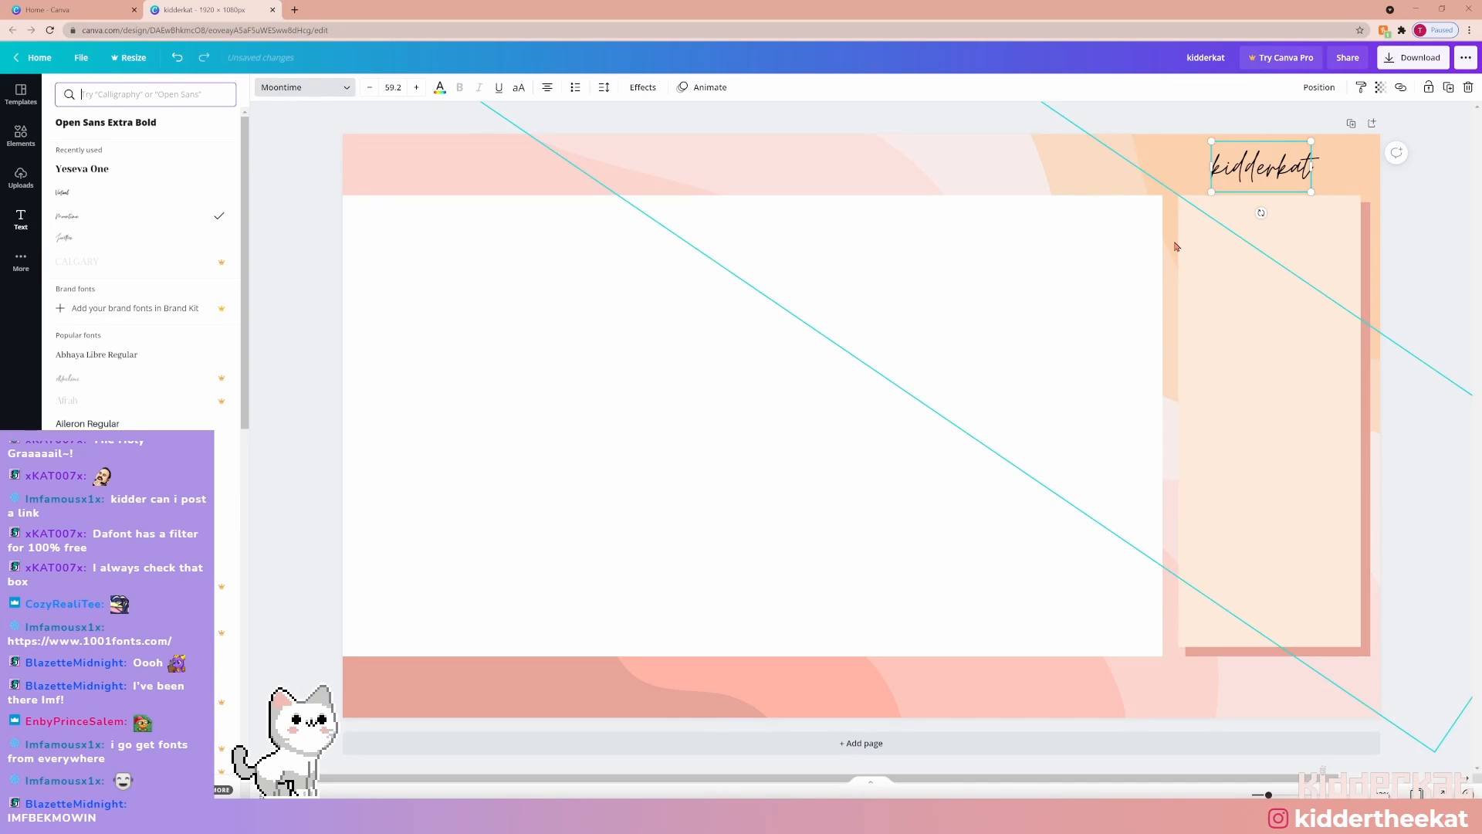
left_click_drag(1311, 191, 1351, 224)
left_click_drag(1312, 178, 1301, 173)
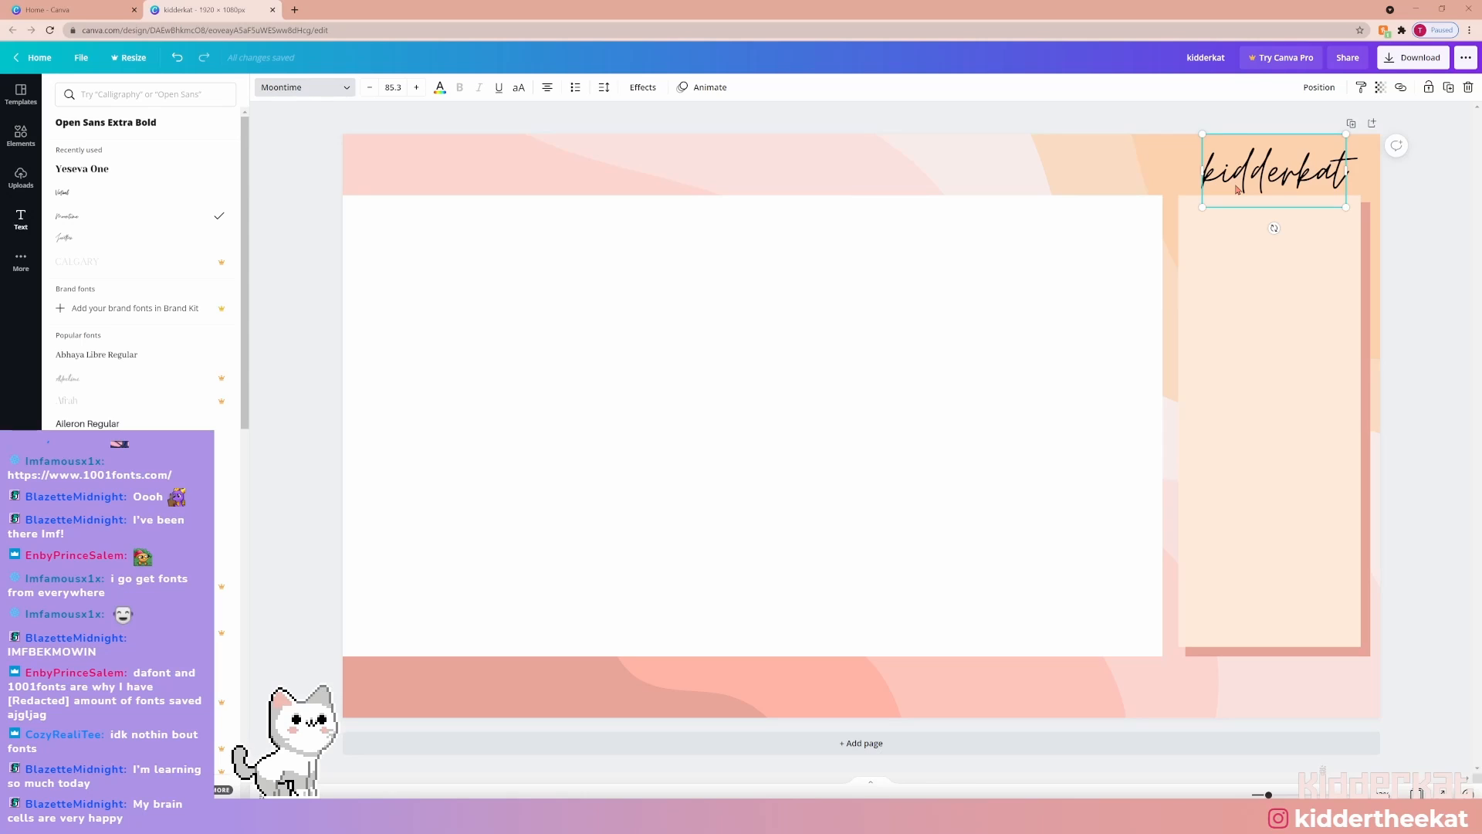
Colour the "kidderkat" heading text white, check it deselected against the background, and select the heading again.
left_click(1238, 189)
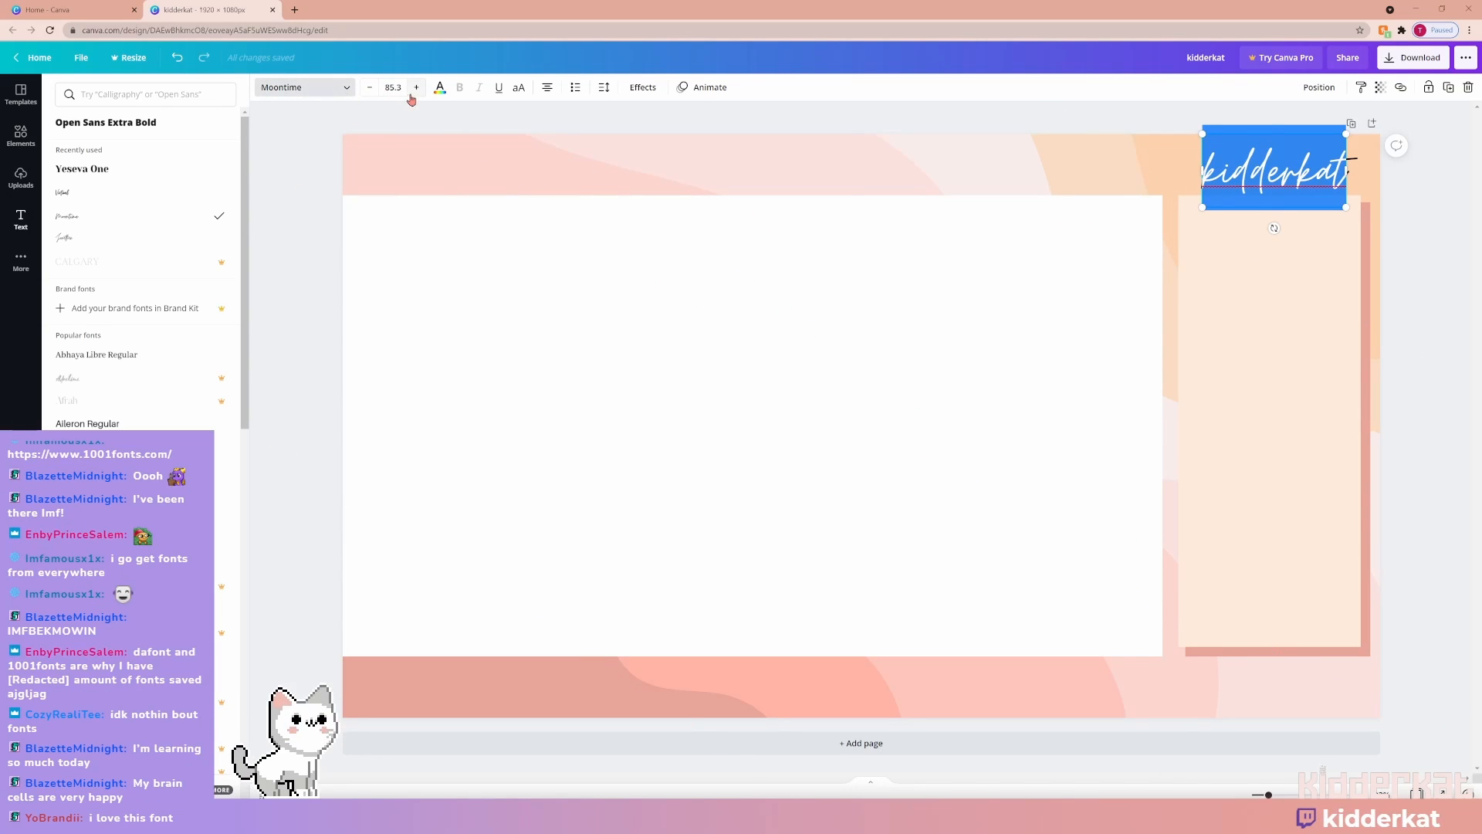
left_click(437, 92)
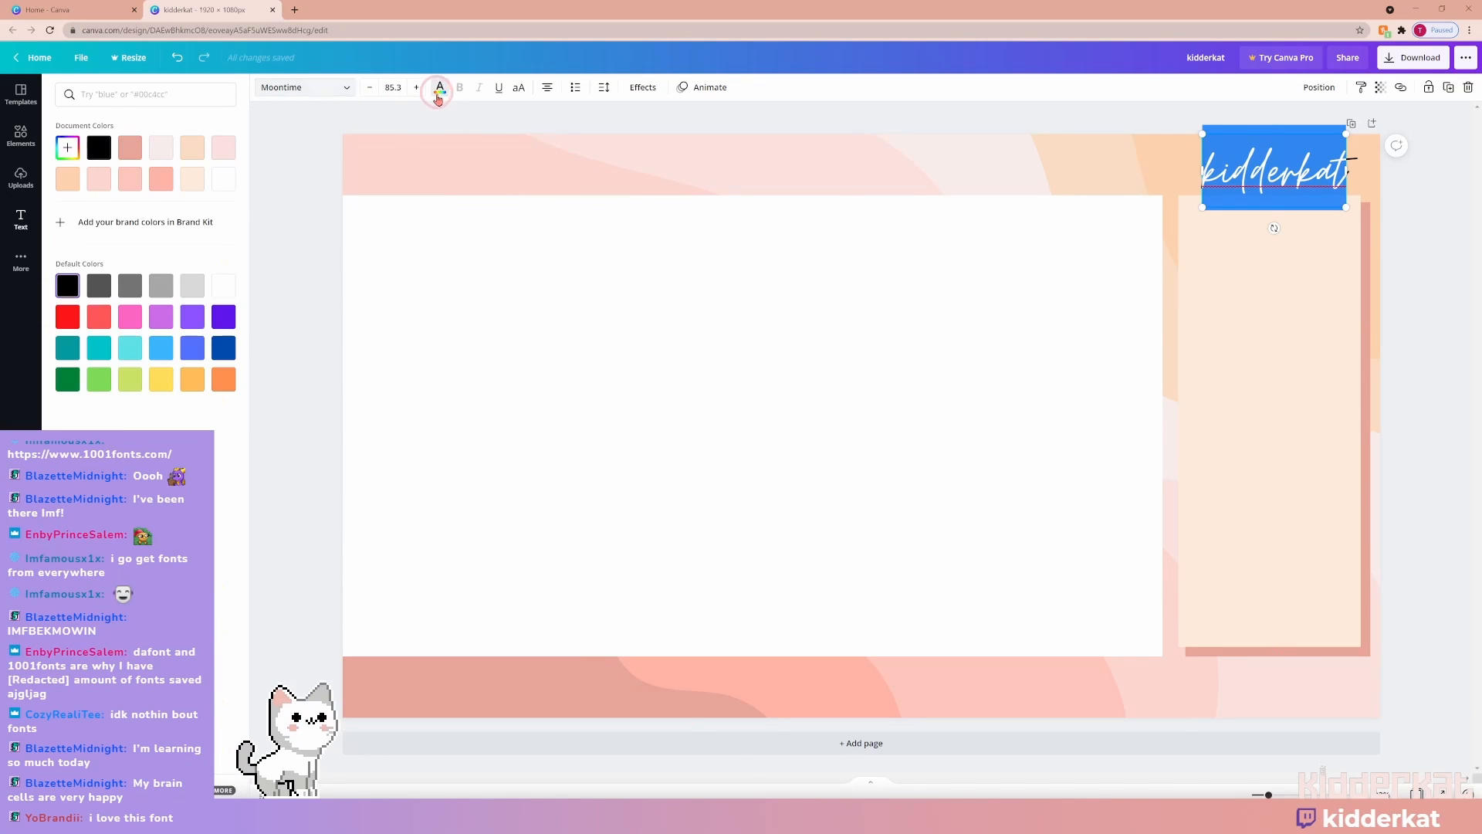
left_click(224, 180)
left_click(811, 112)
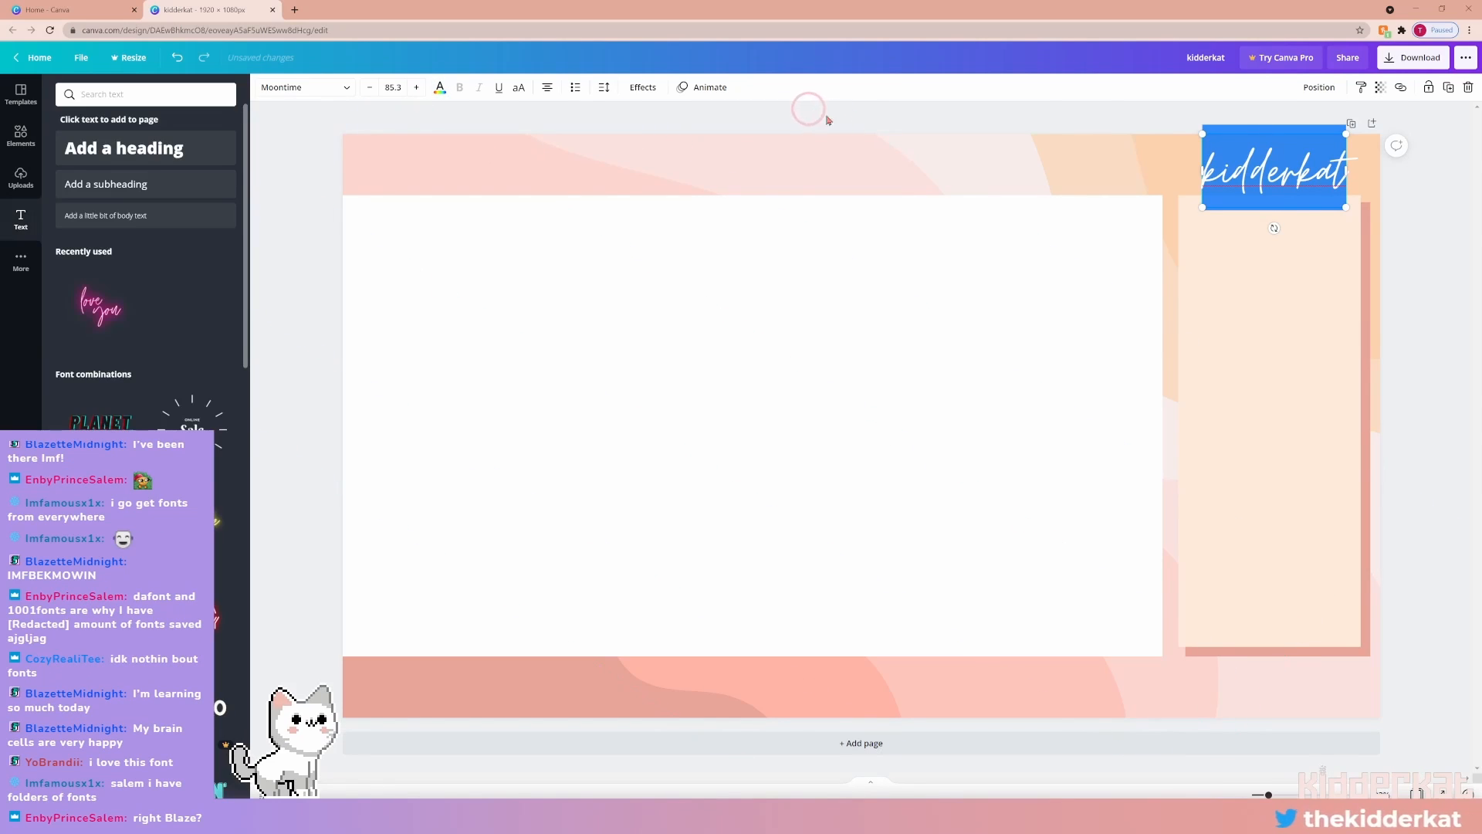
left_click(1388, 202)
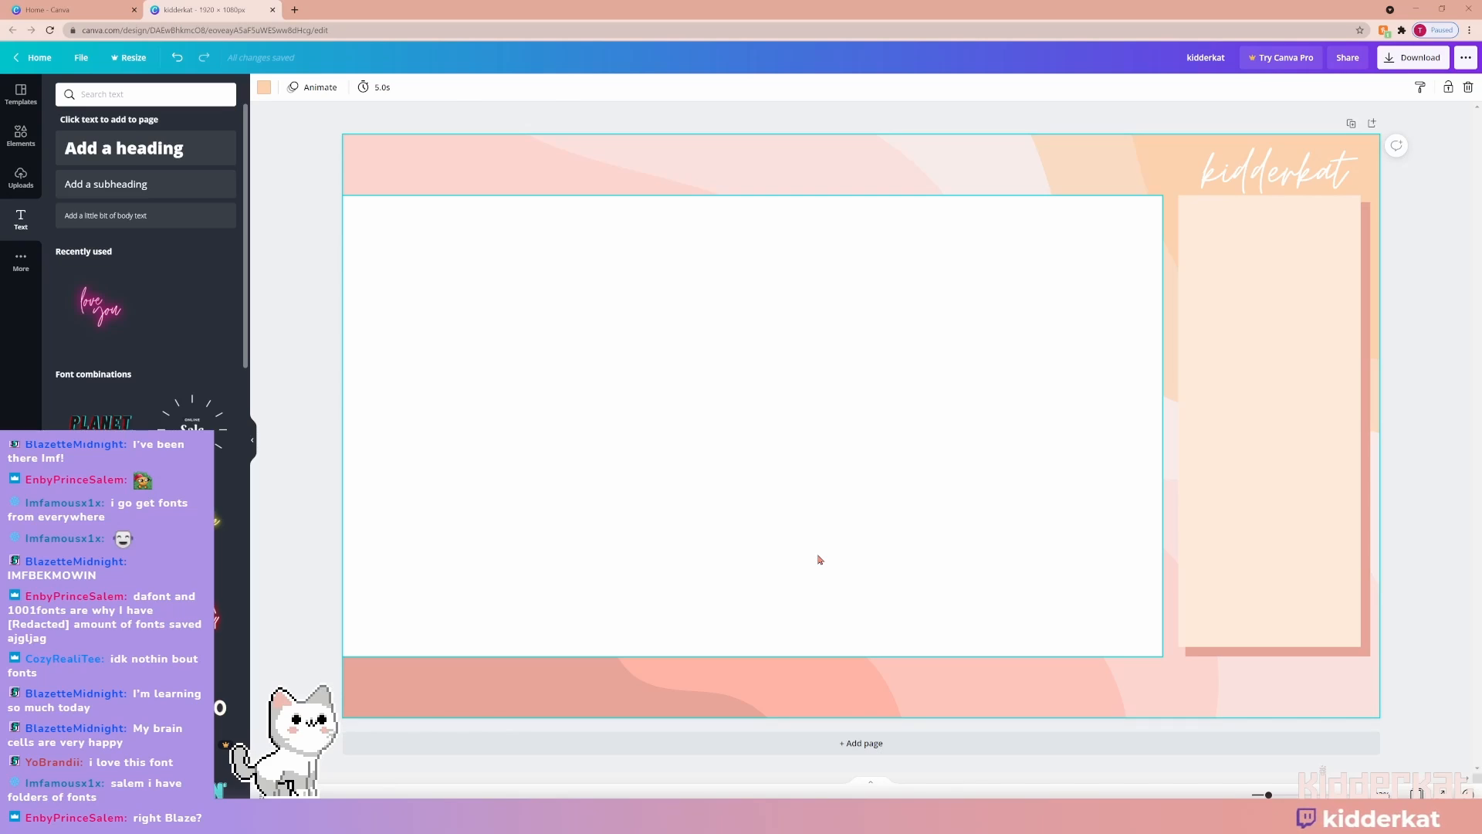
left_click(1274, 177)
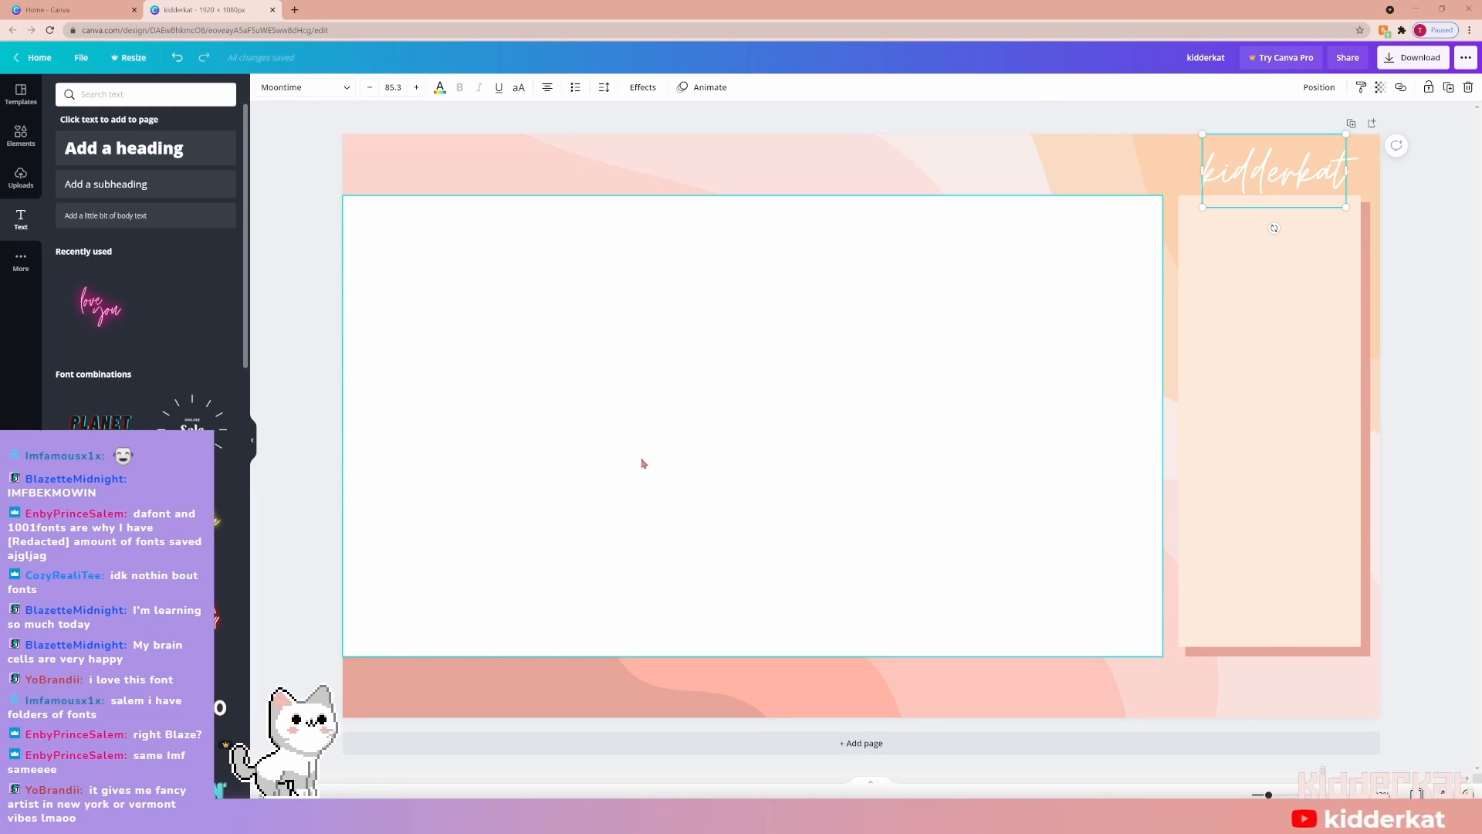
Browse the font combinations and add the "Cheers to the New Year" one over the white screen area.
scroll(147, 271, "down", 2)
scroll(171, 412, "down", 4)
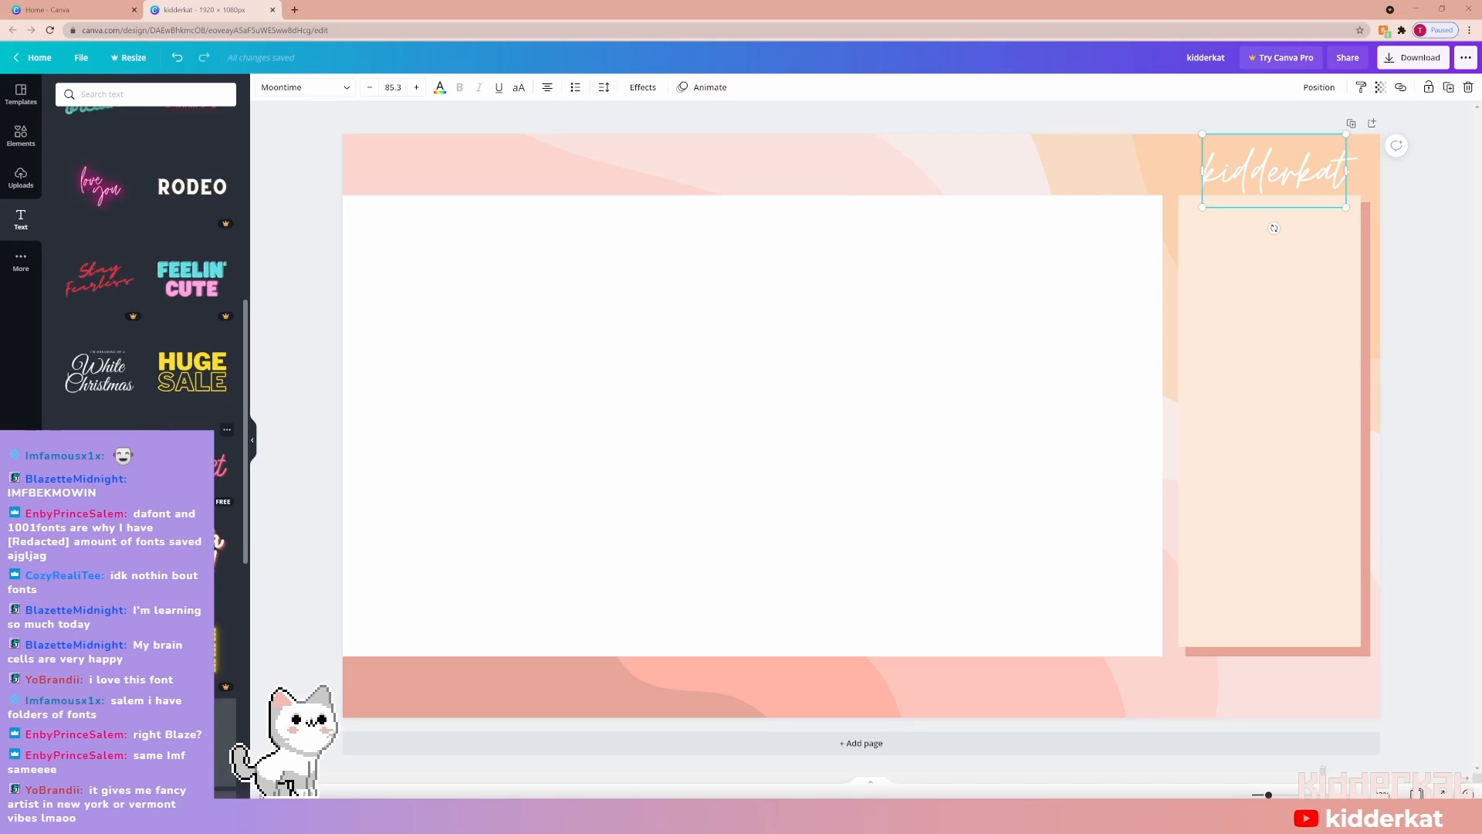
scroll(172, 411, "up", 3)
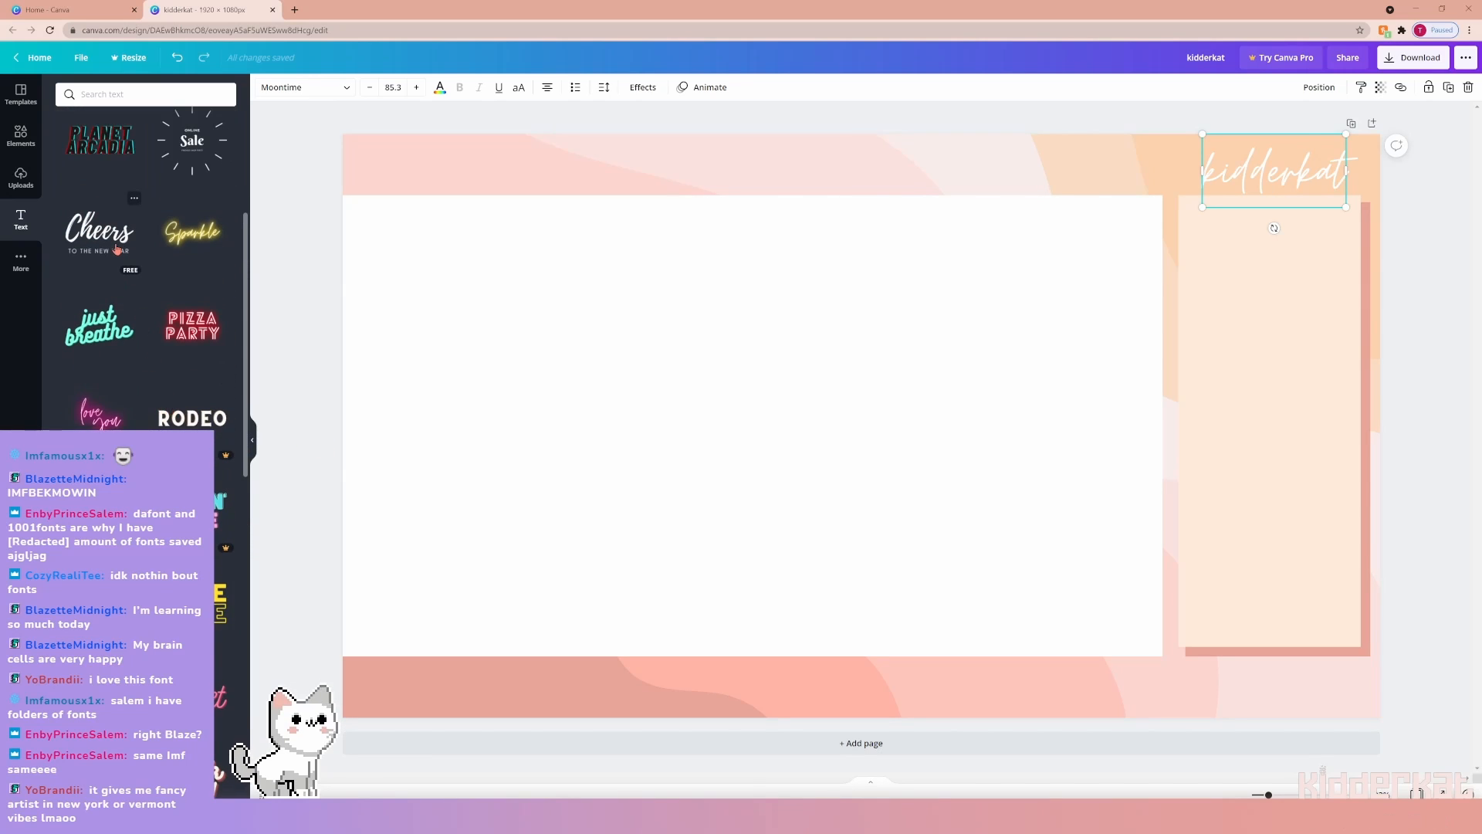
left_click_drag(582, 354, 721, 495)
left_click_drag(926, 465, 745, 411)
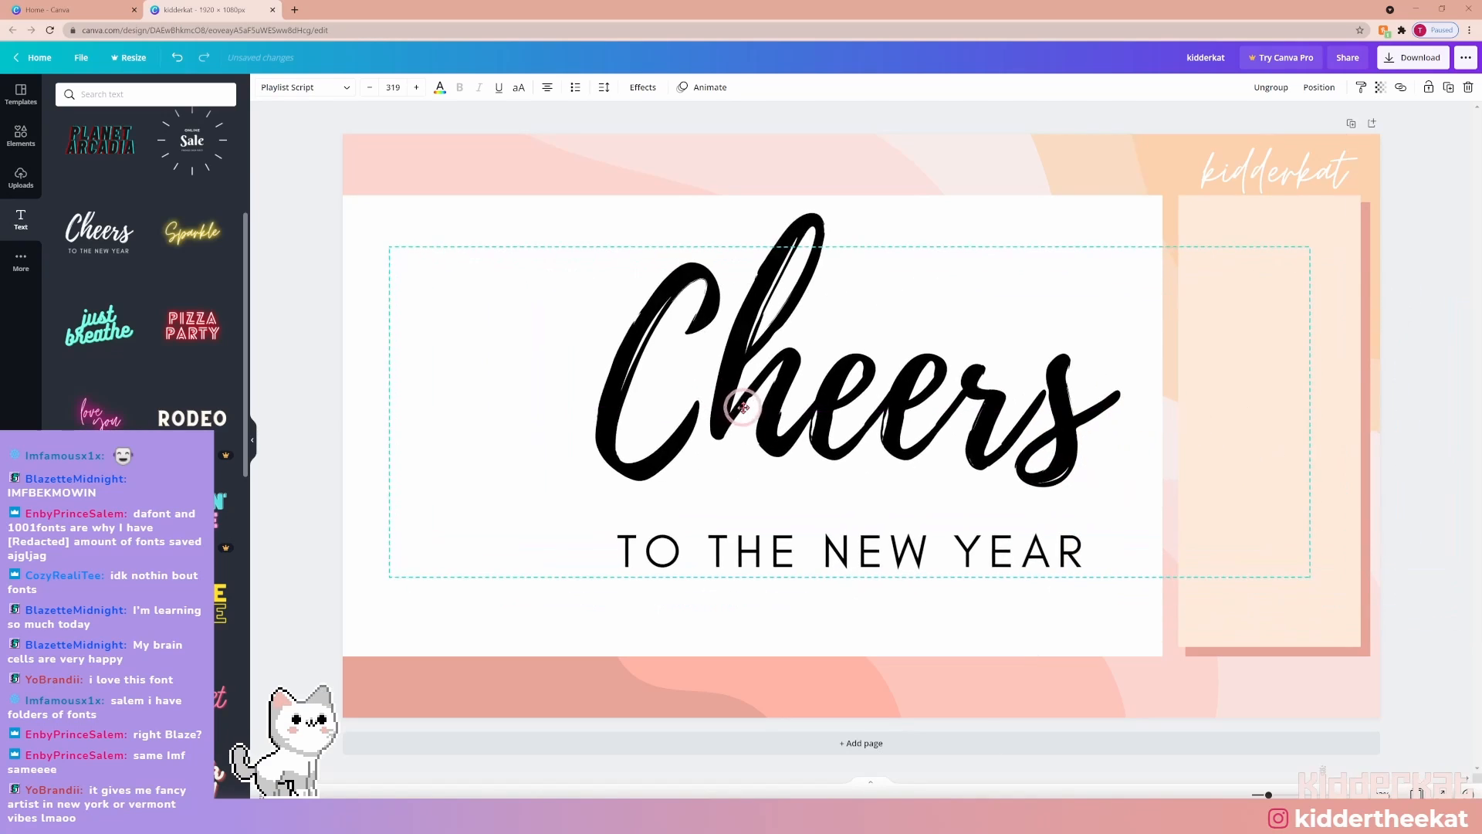
Delete both the "Cheers" and the "TO THE NEW YEAR" text from the page, leaving nothing selected.
left_click(745, 411)
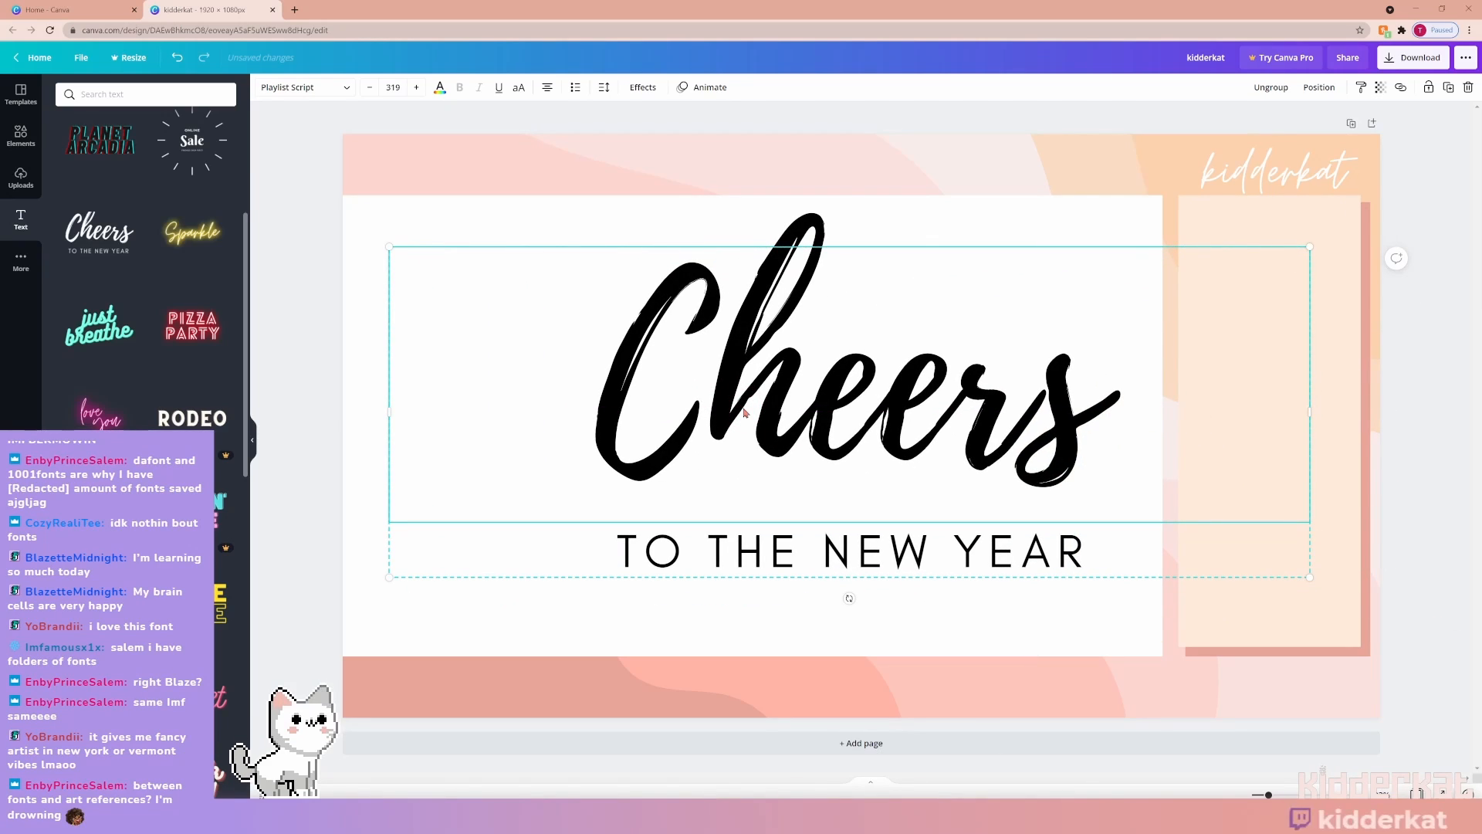
key("Delete")
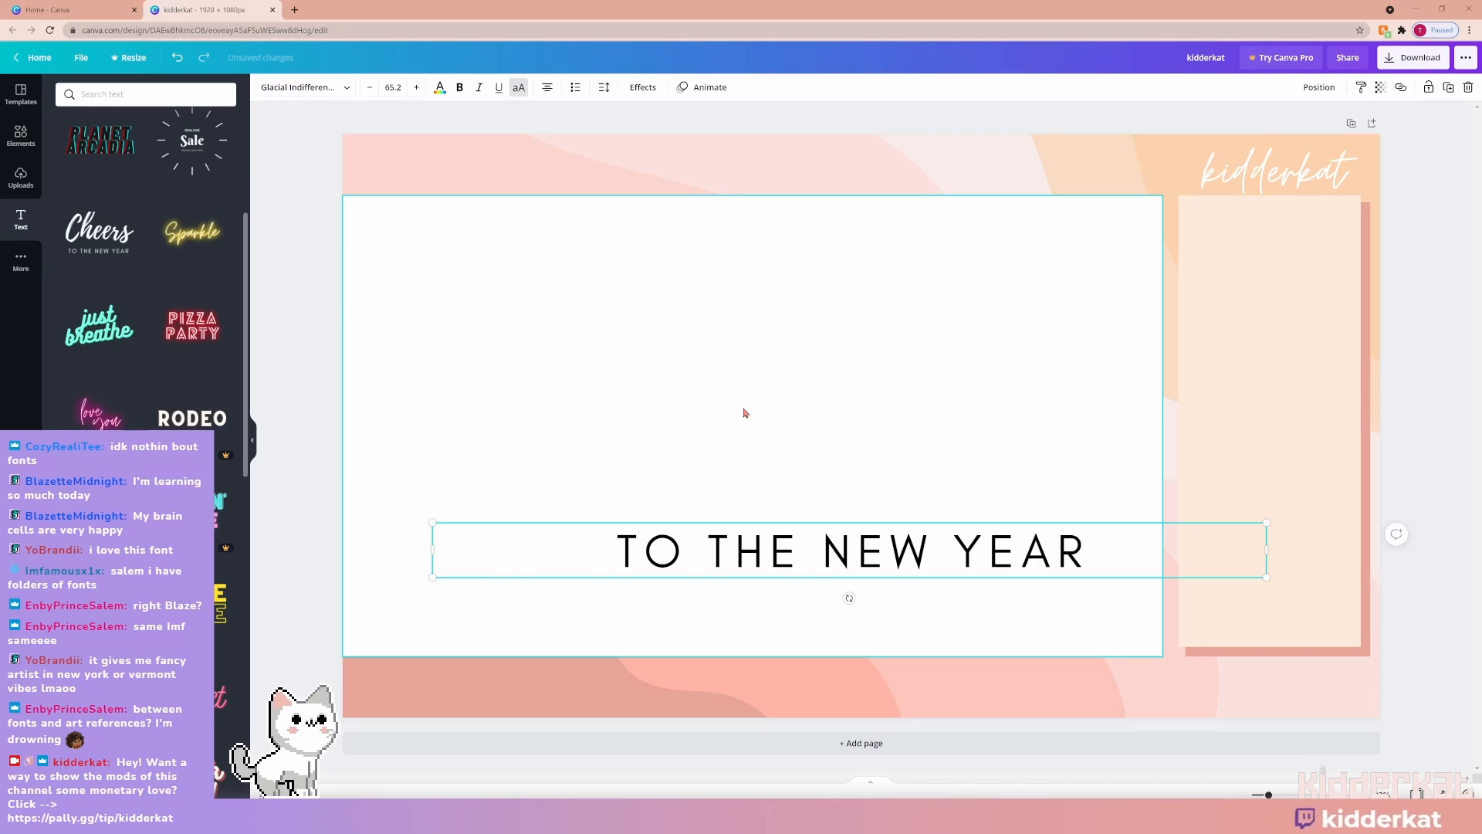
double_click(948, 556)
left_click(985, 561)
key("Delete")
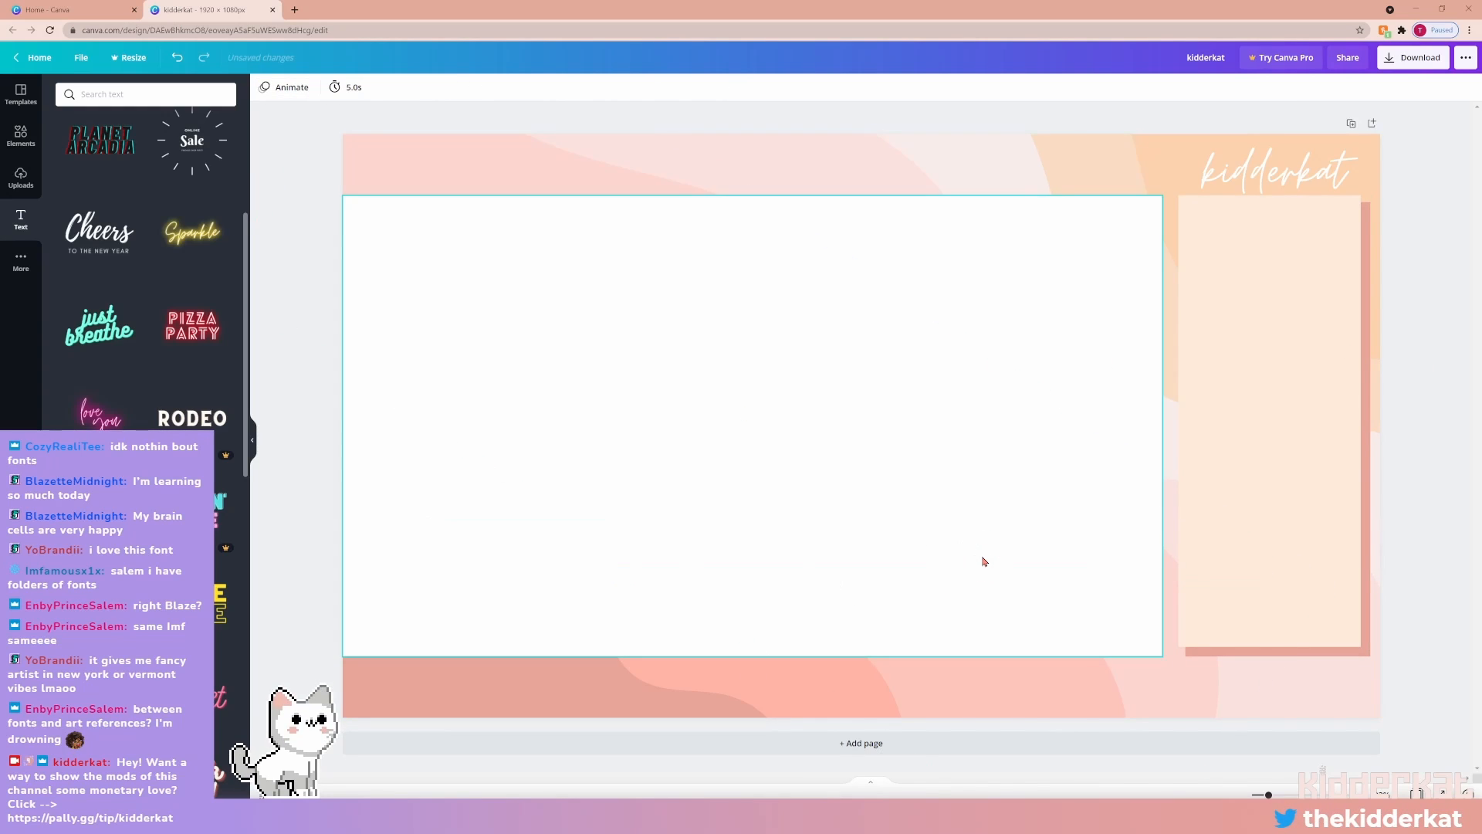
left_click(1440, 541)
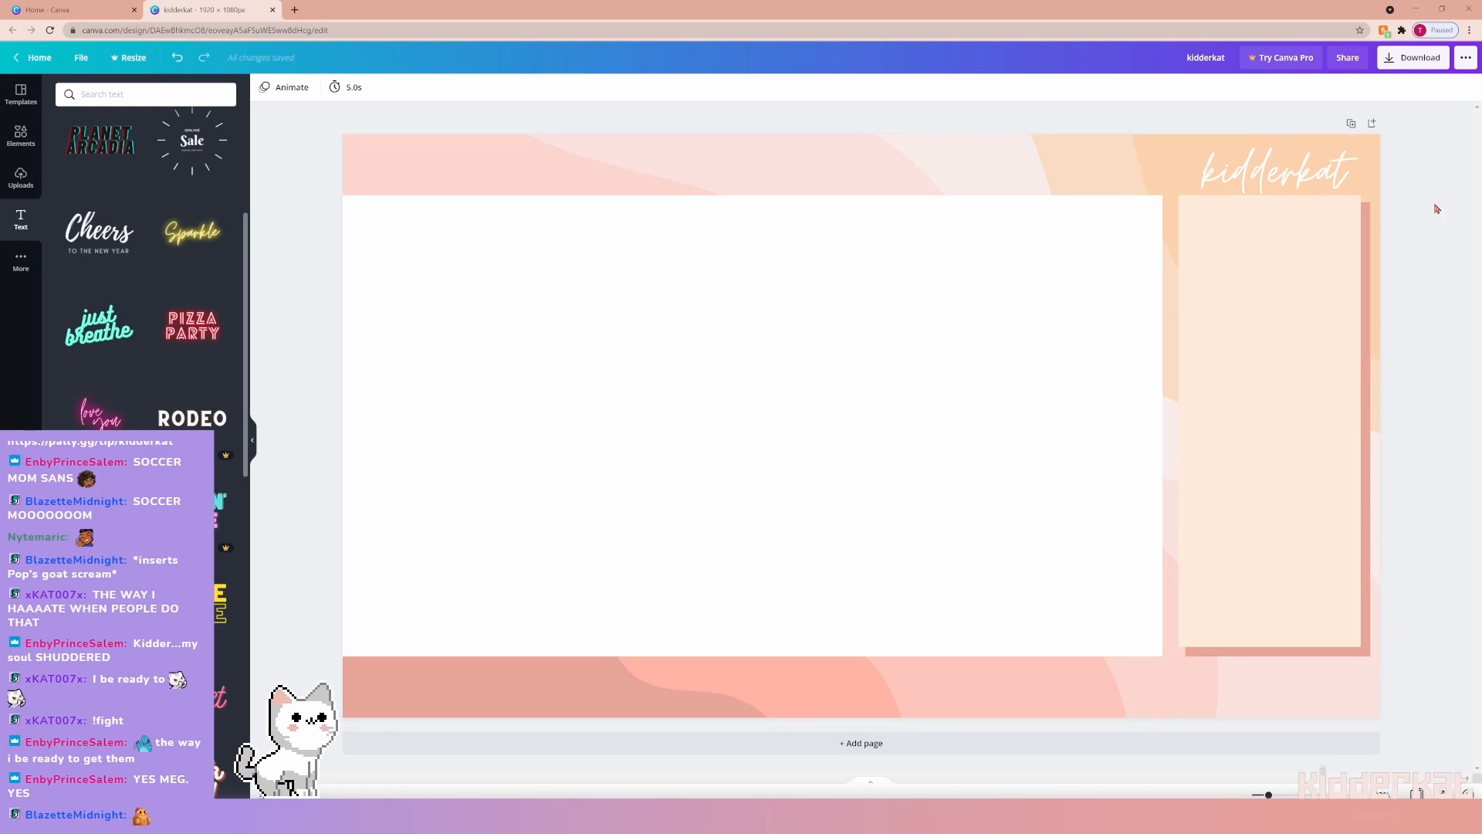
Open the stock image sites rawpixel.com and pixabay.com in two new browser tabs.
left_click(297, 10)
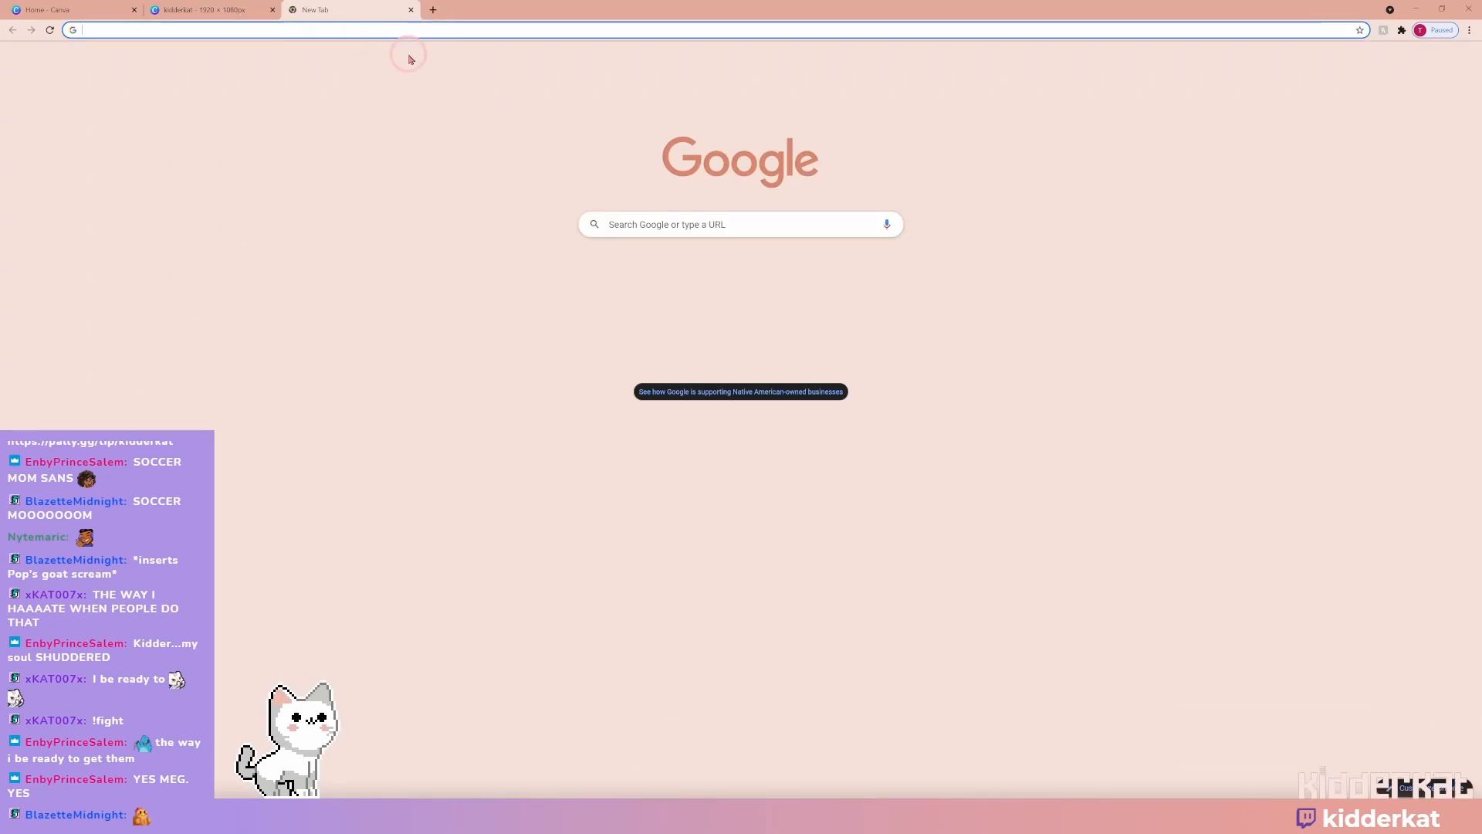
type("rawpixel.com")
key("Return")
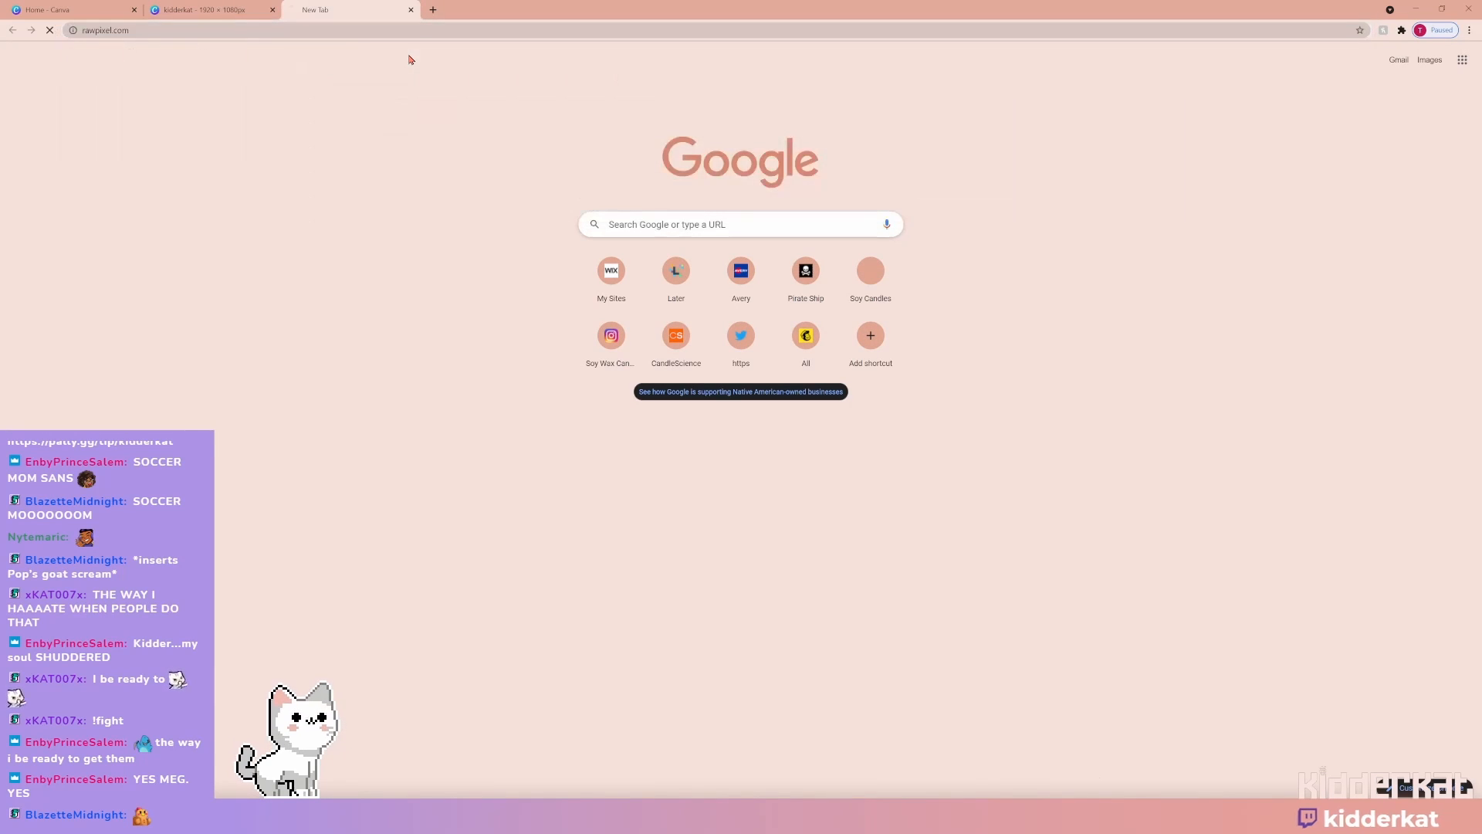
left_click(432, 11)
left_click(445, 28)
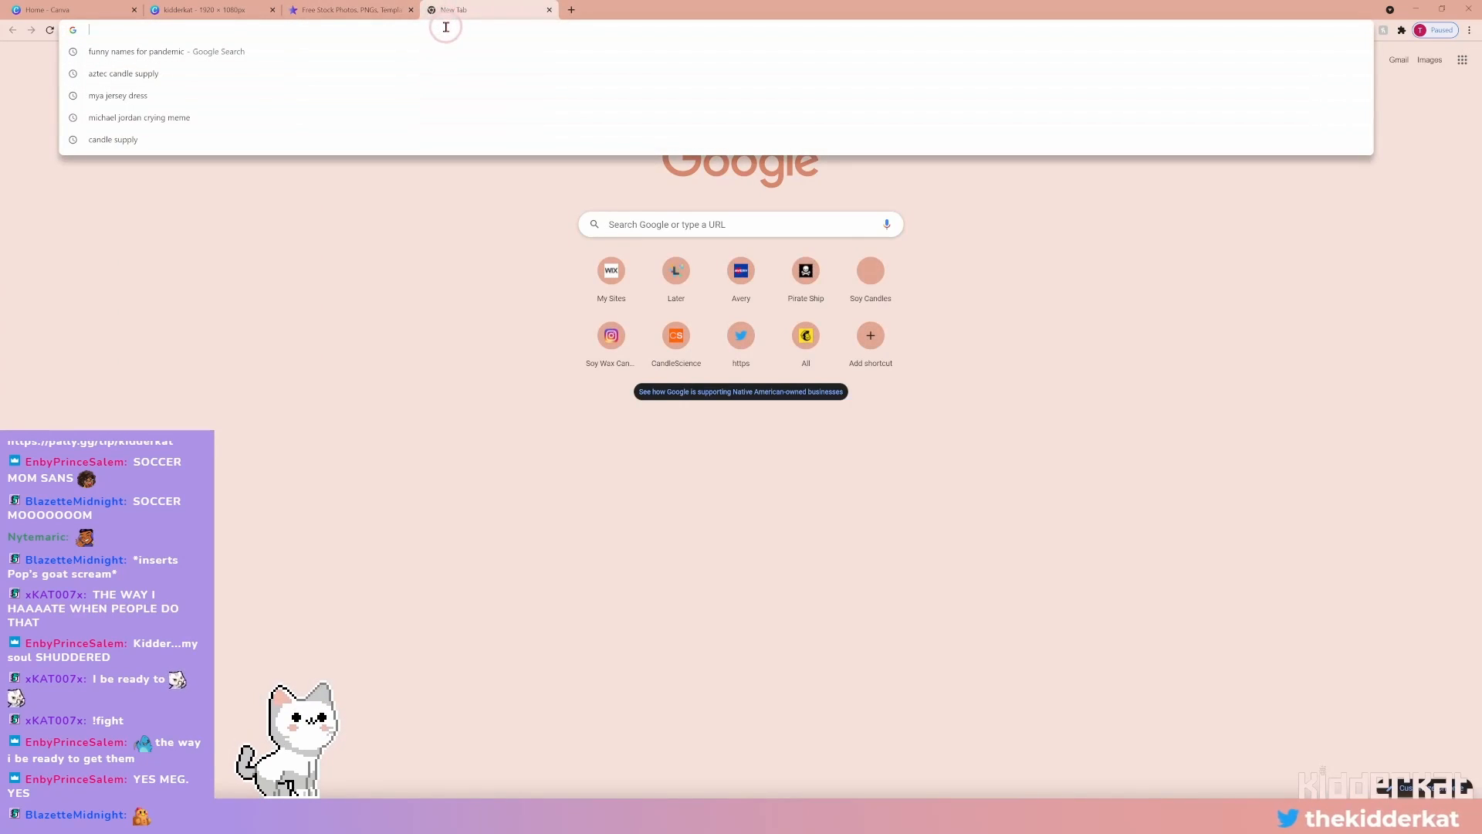
type("pixa")
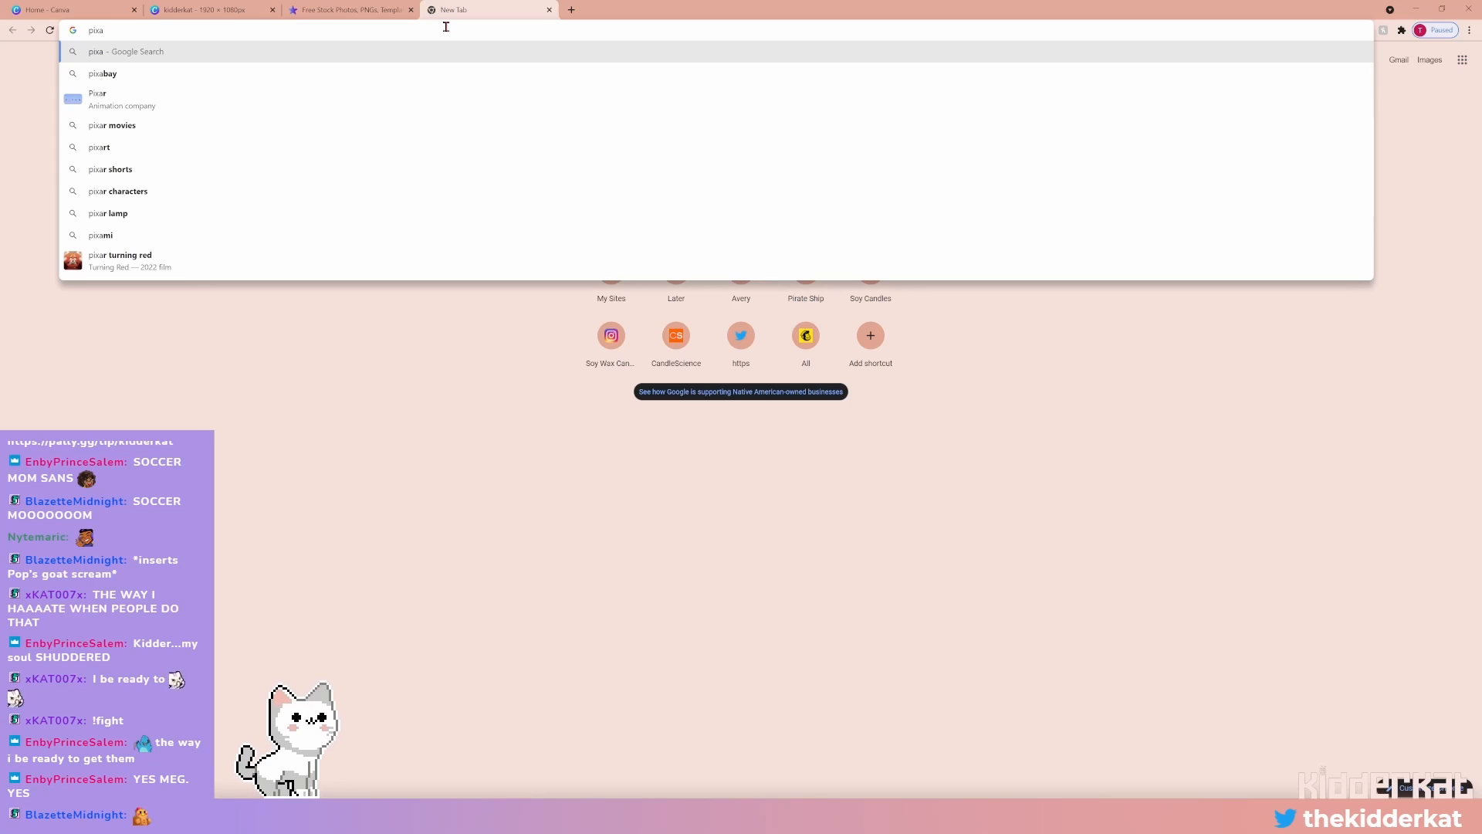
type("bay.com")
key("Return")
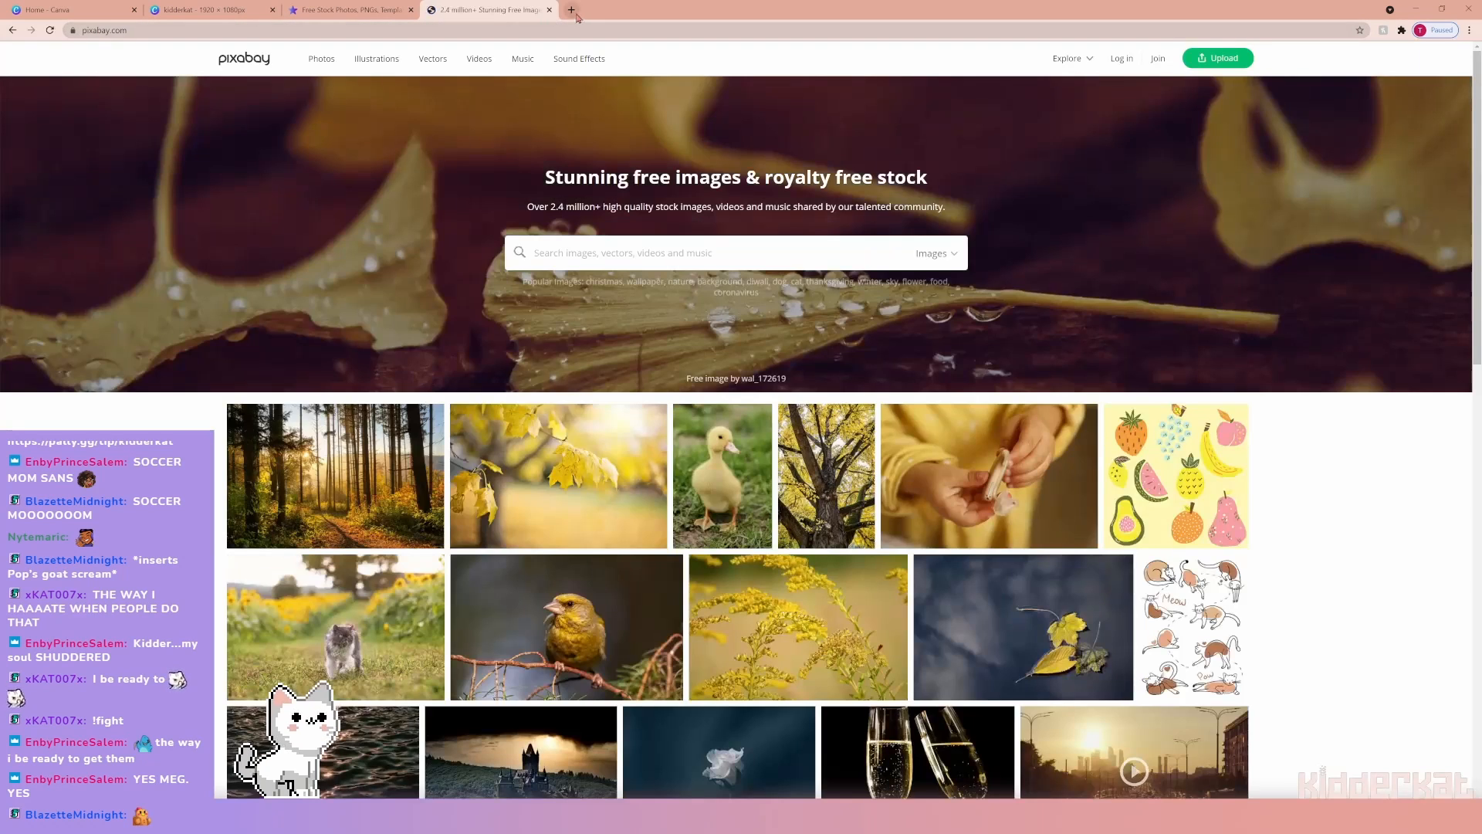
Open the stock photo site pexels.com in another new browser tab.
left_click(571, 10)
left_click(570, 25)
type("pexel")
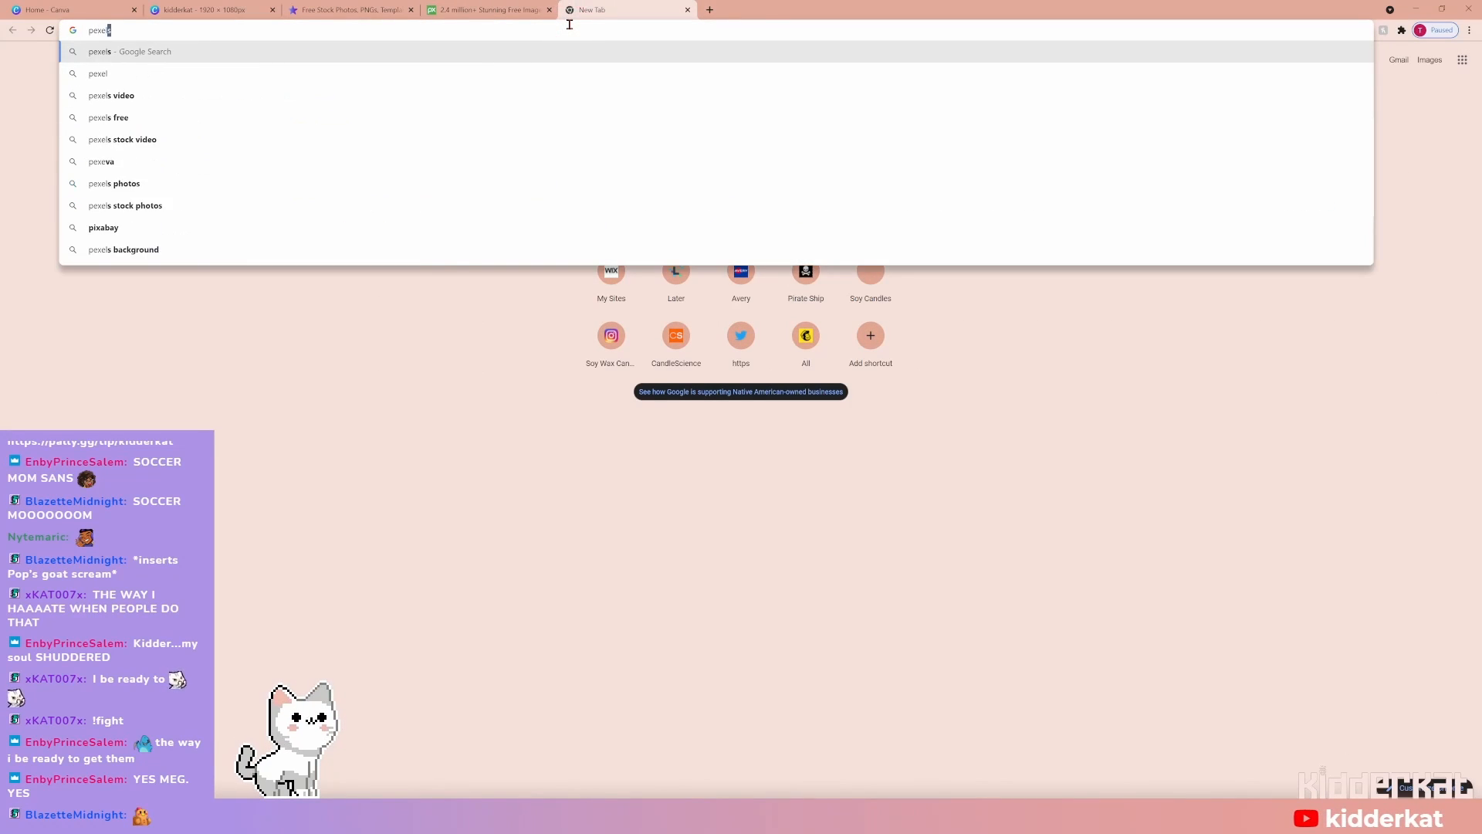
type("s.com")
key("Return")
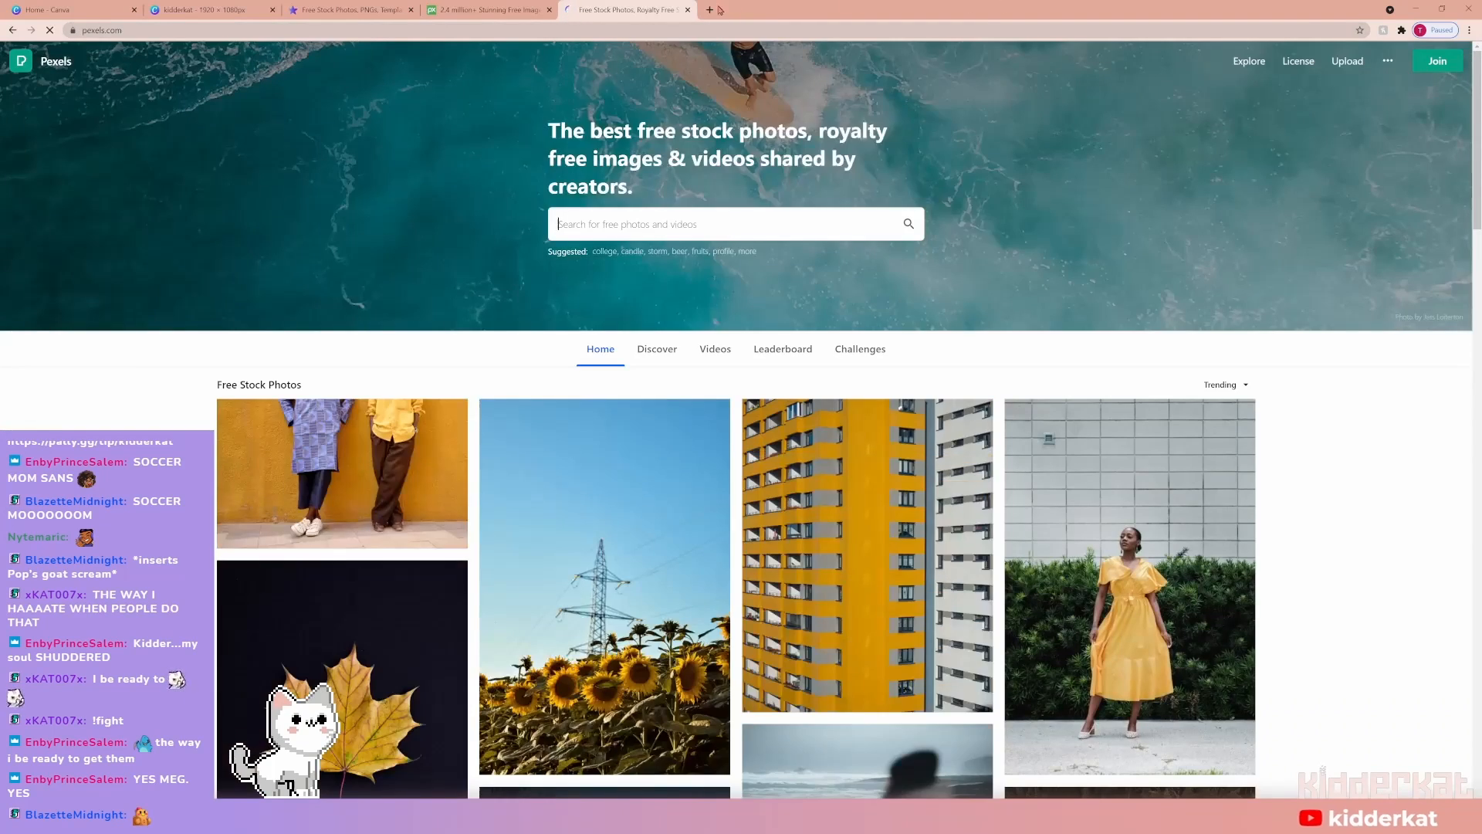
Open unsplash.com in another new browser tab and look over its homepage photos.
left_click(710, 9)
type("un")
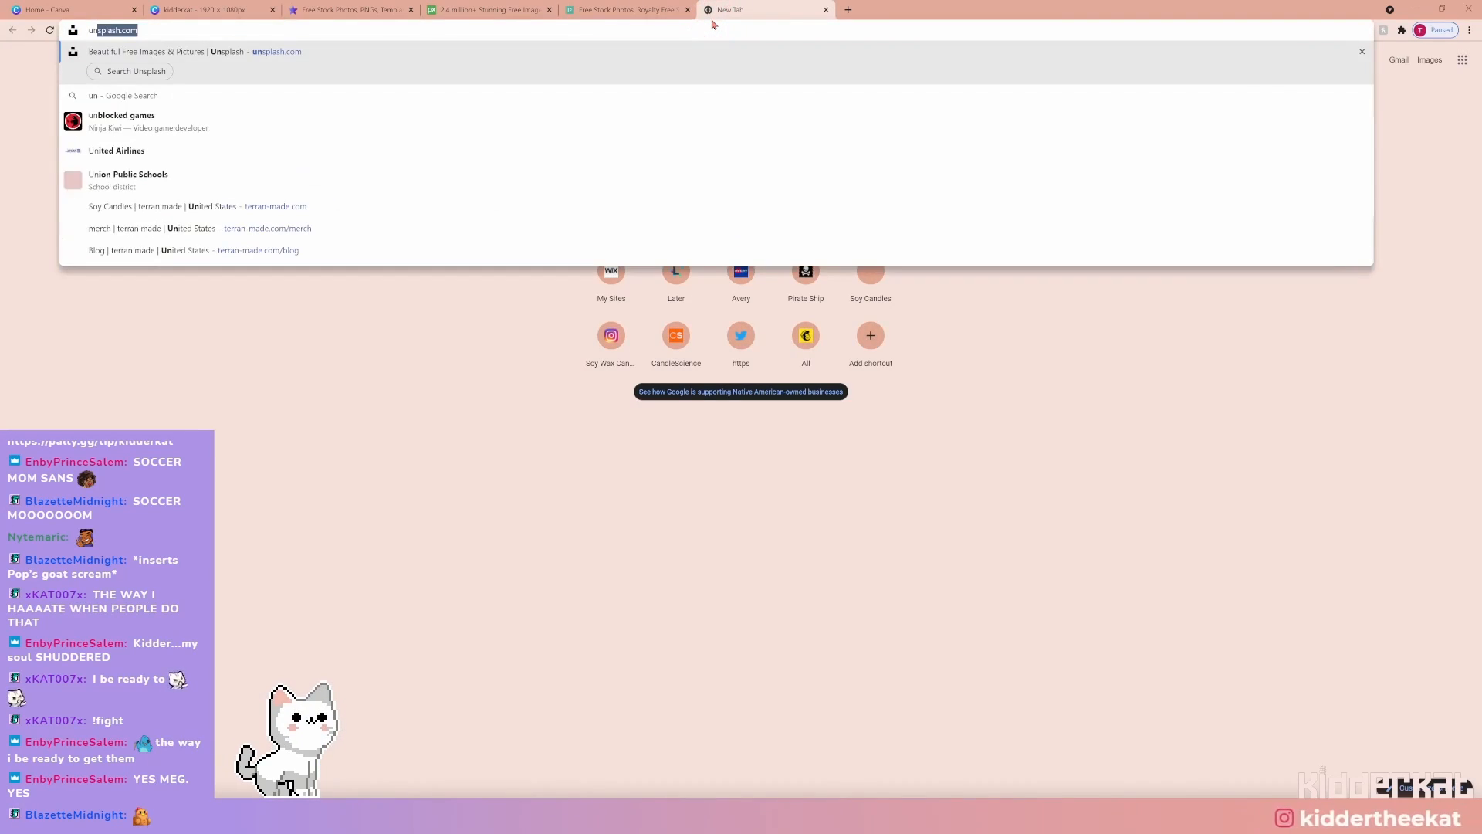
type("splash.com")
key("Return")
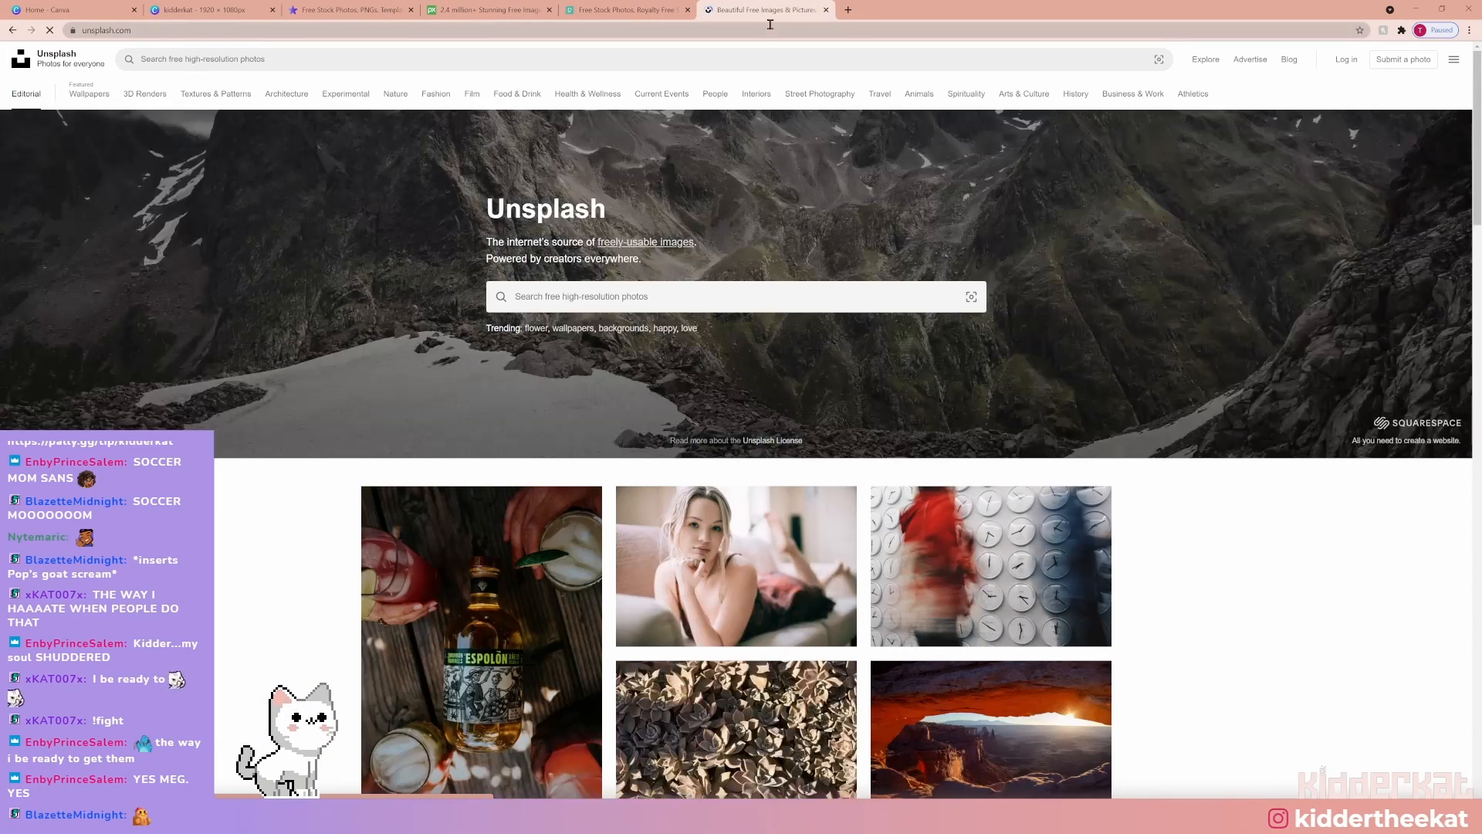
scroll(685, 475, "down", 3)
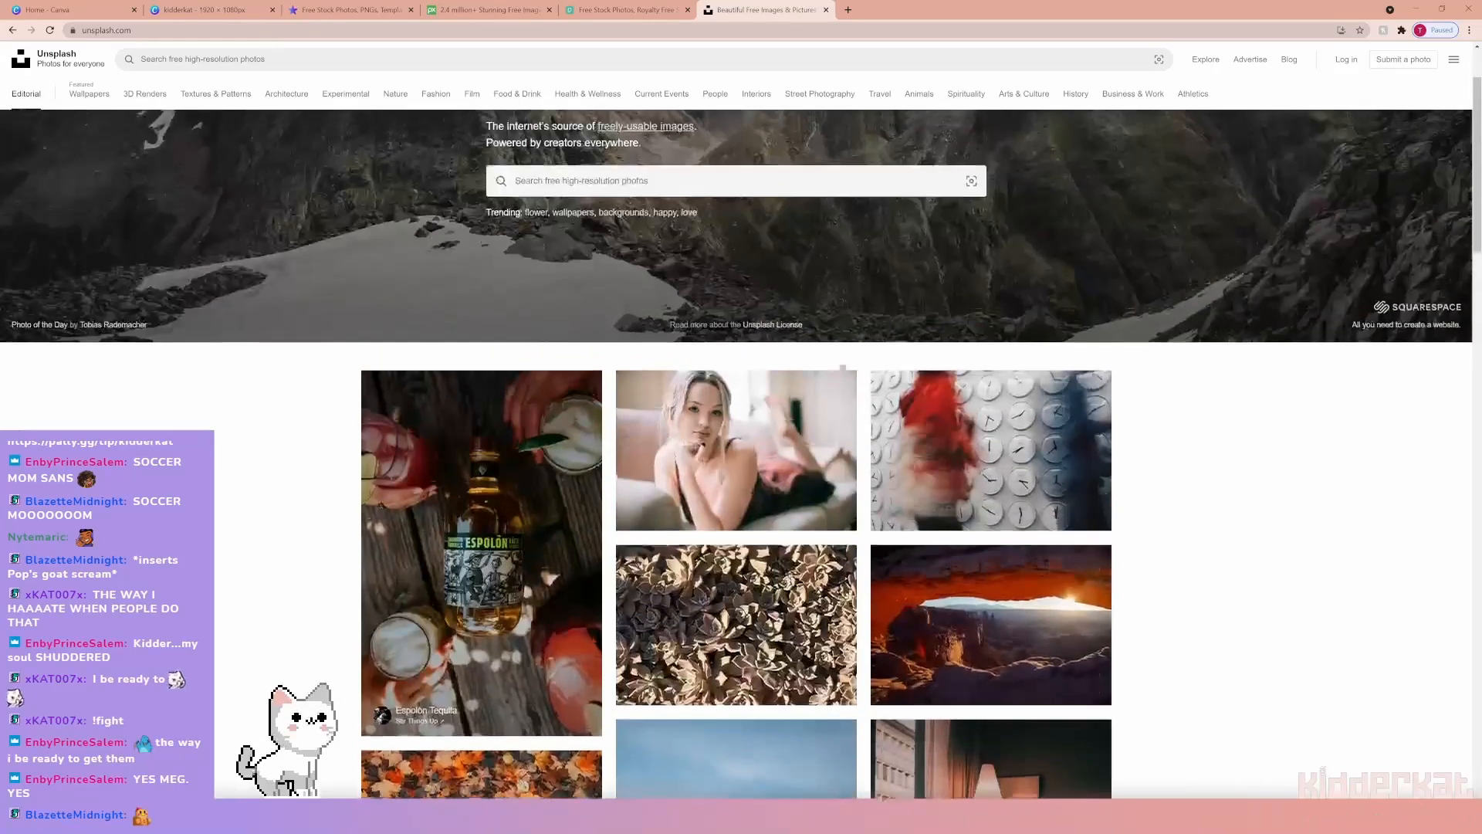
scroll(630, 298, "up", 2)
Search Unsplash for "home office" and look through the photo results.
left_click(630, 298)
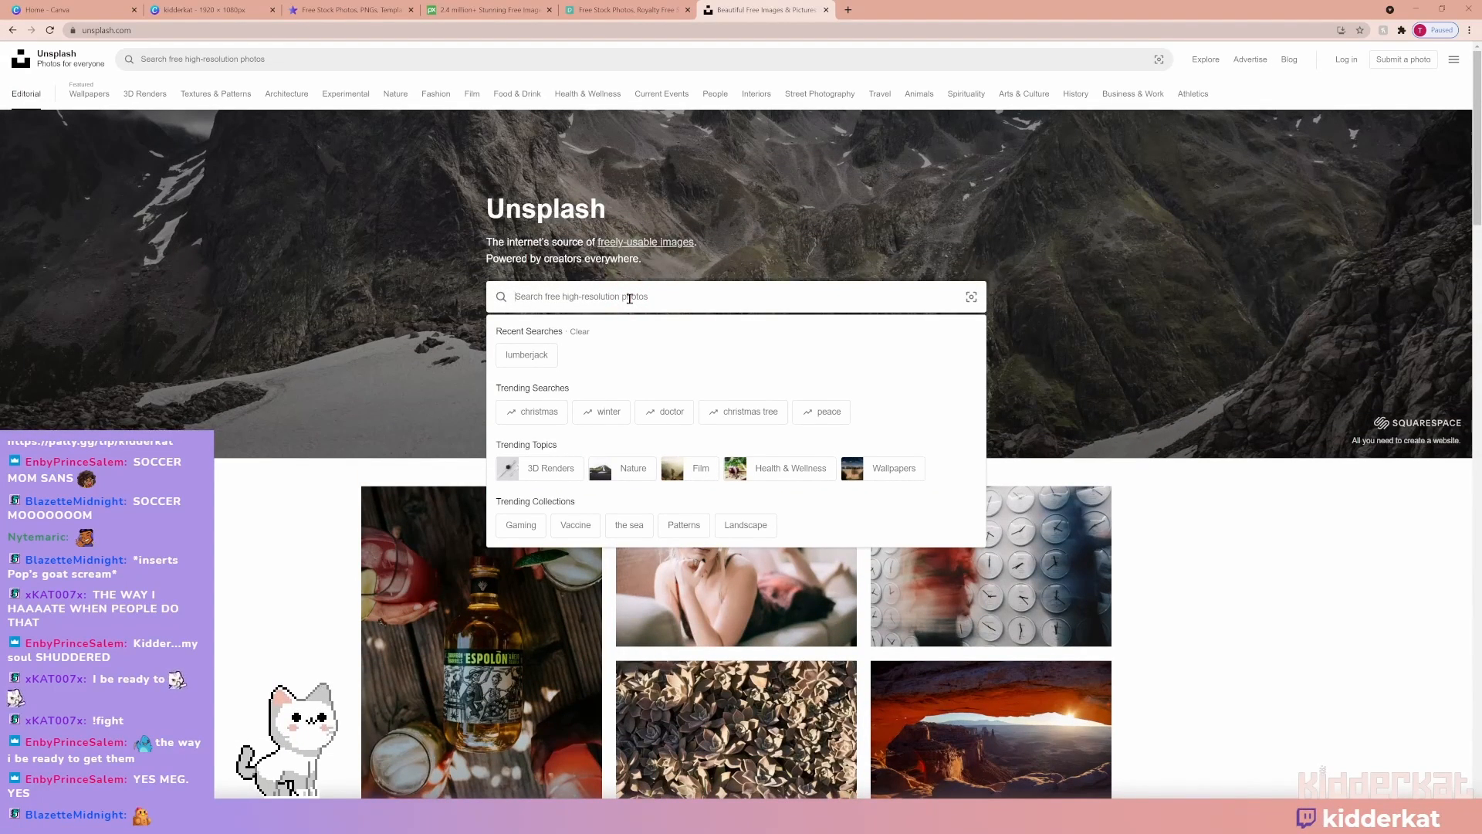
type("home office")
key("Return")
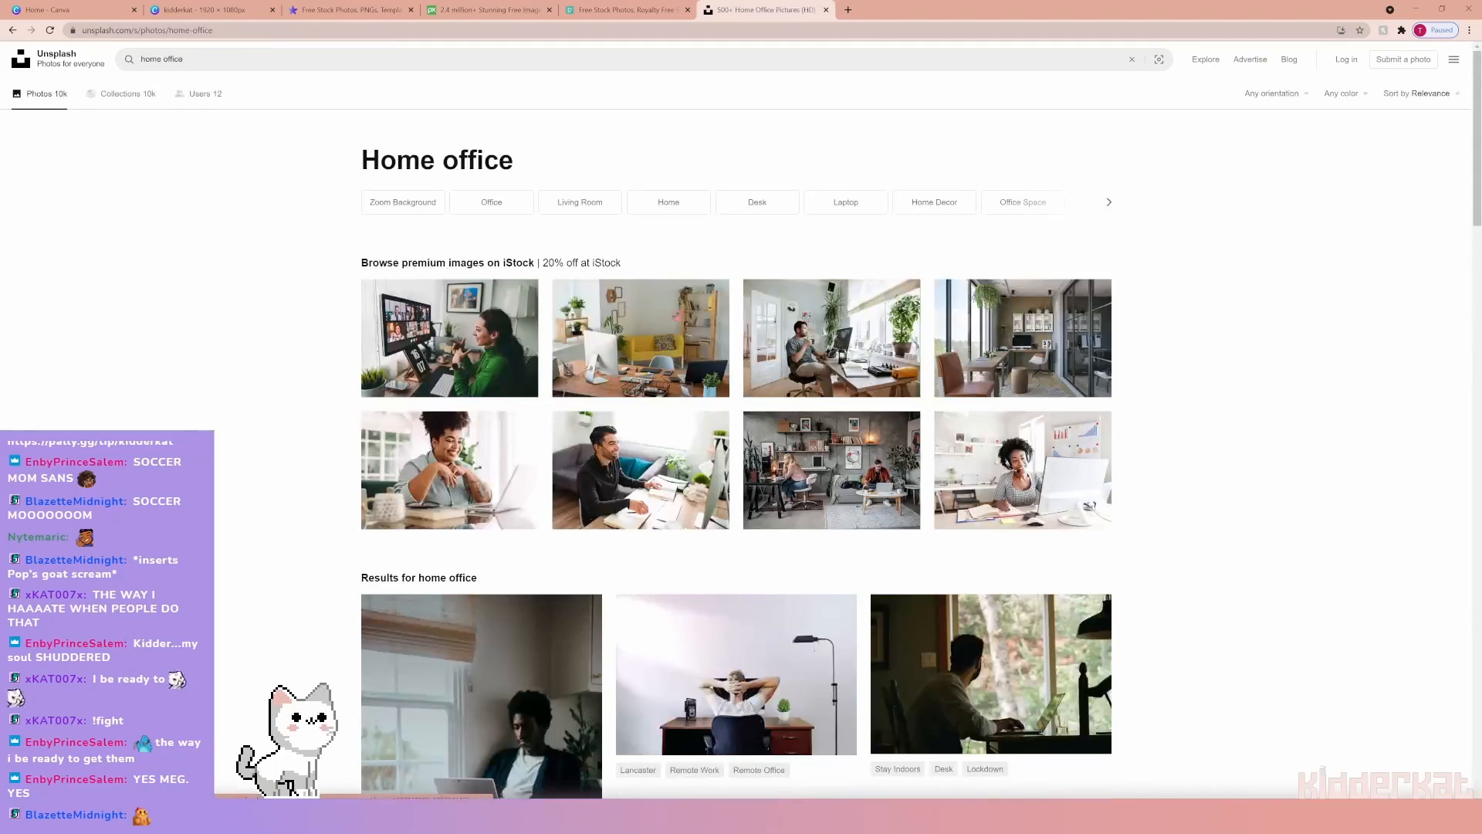
scroll(736, 454, "down", 6)
scroll(736, 454, "up", 6)
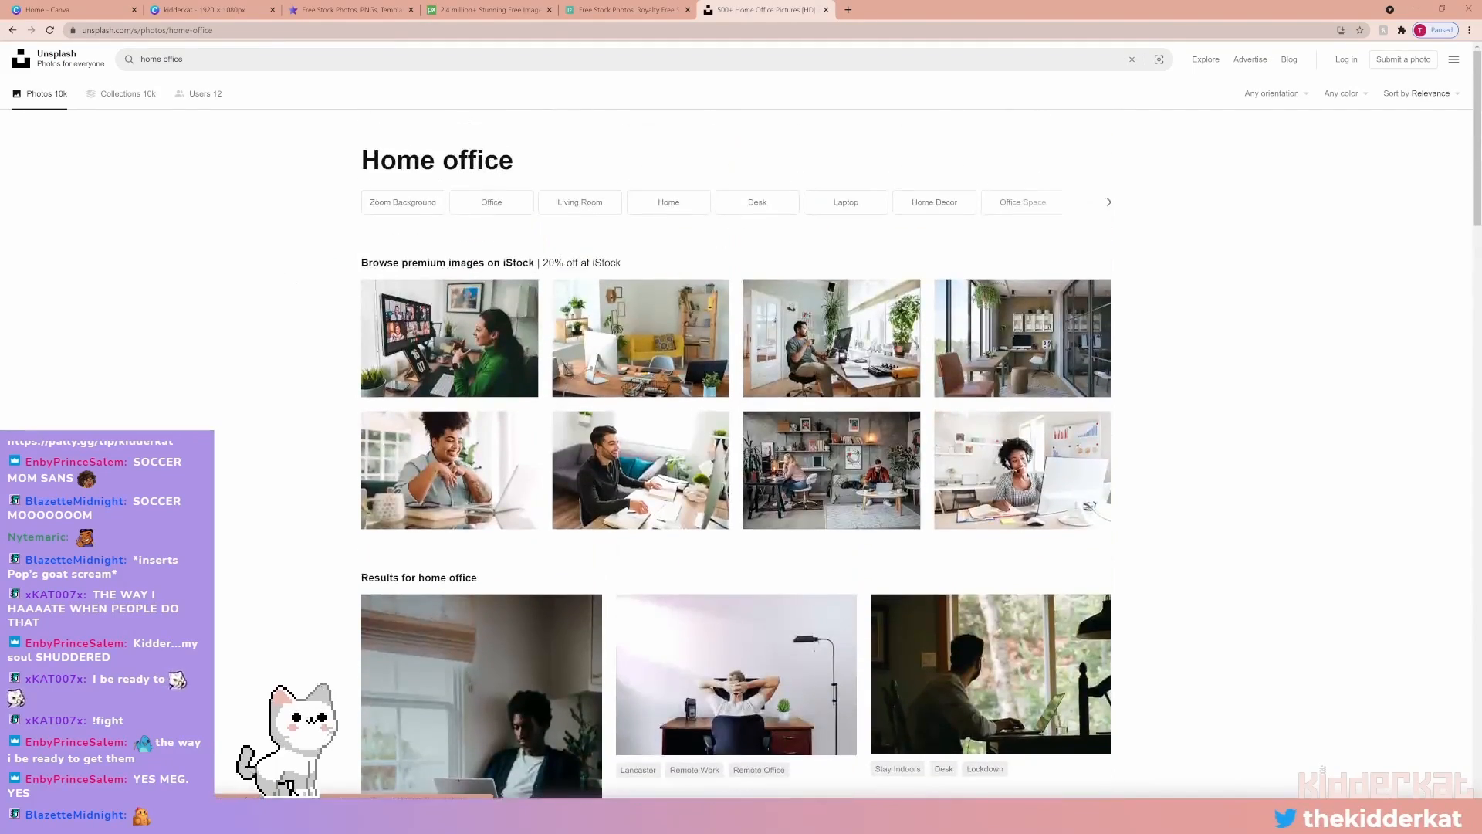
scroll(743, 375, "down", 15)
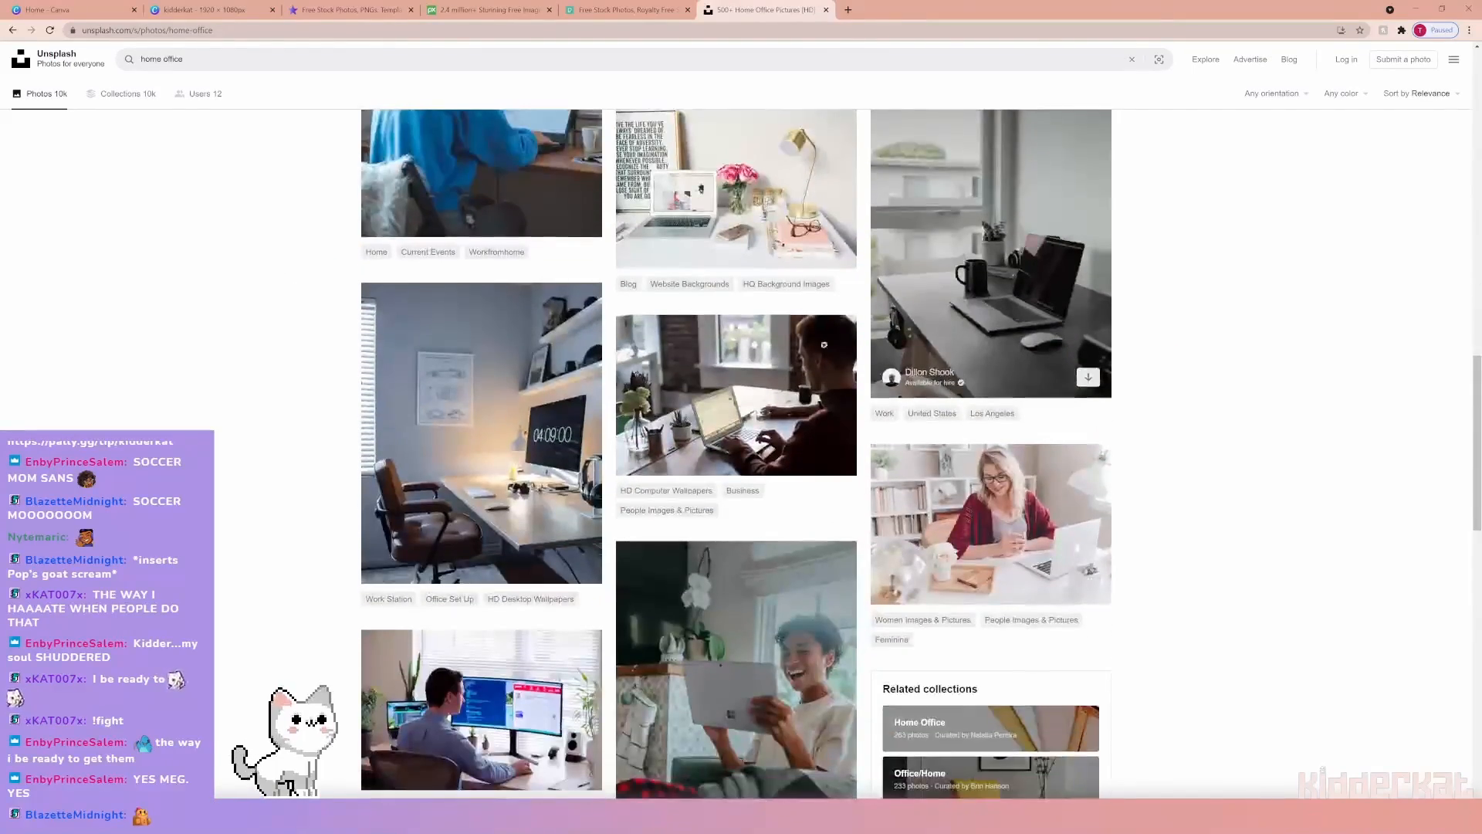
View the photo of a laptop beside pink roses and a gold lamp, and close the Unsplash tab.
left_click(811, 232)
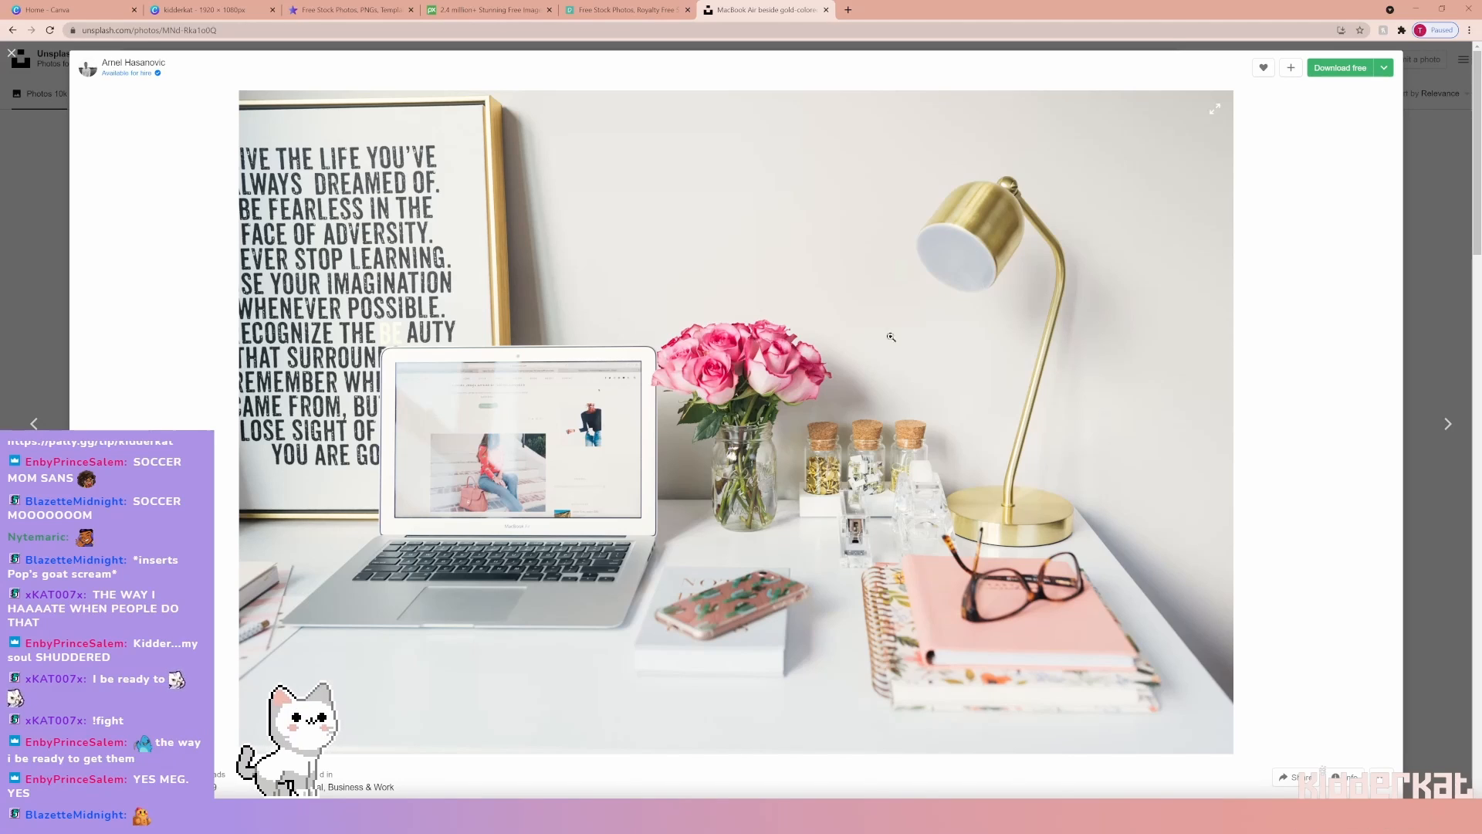
scroll(886, 331, "down", 2)
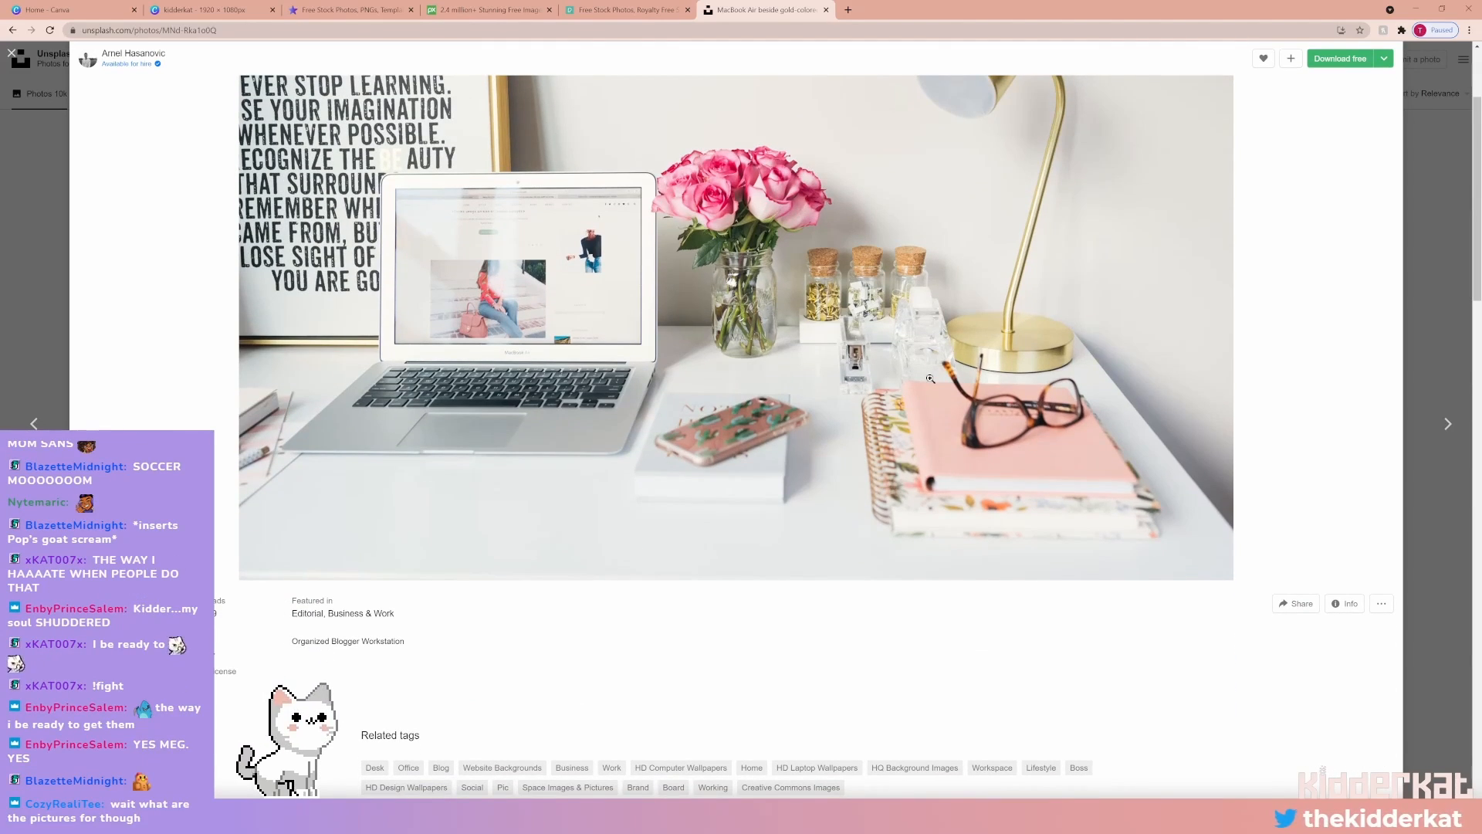
scroll(930, 378, "up", 2)
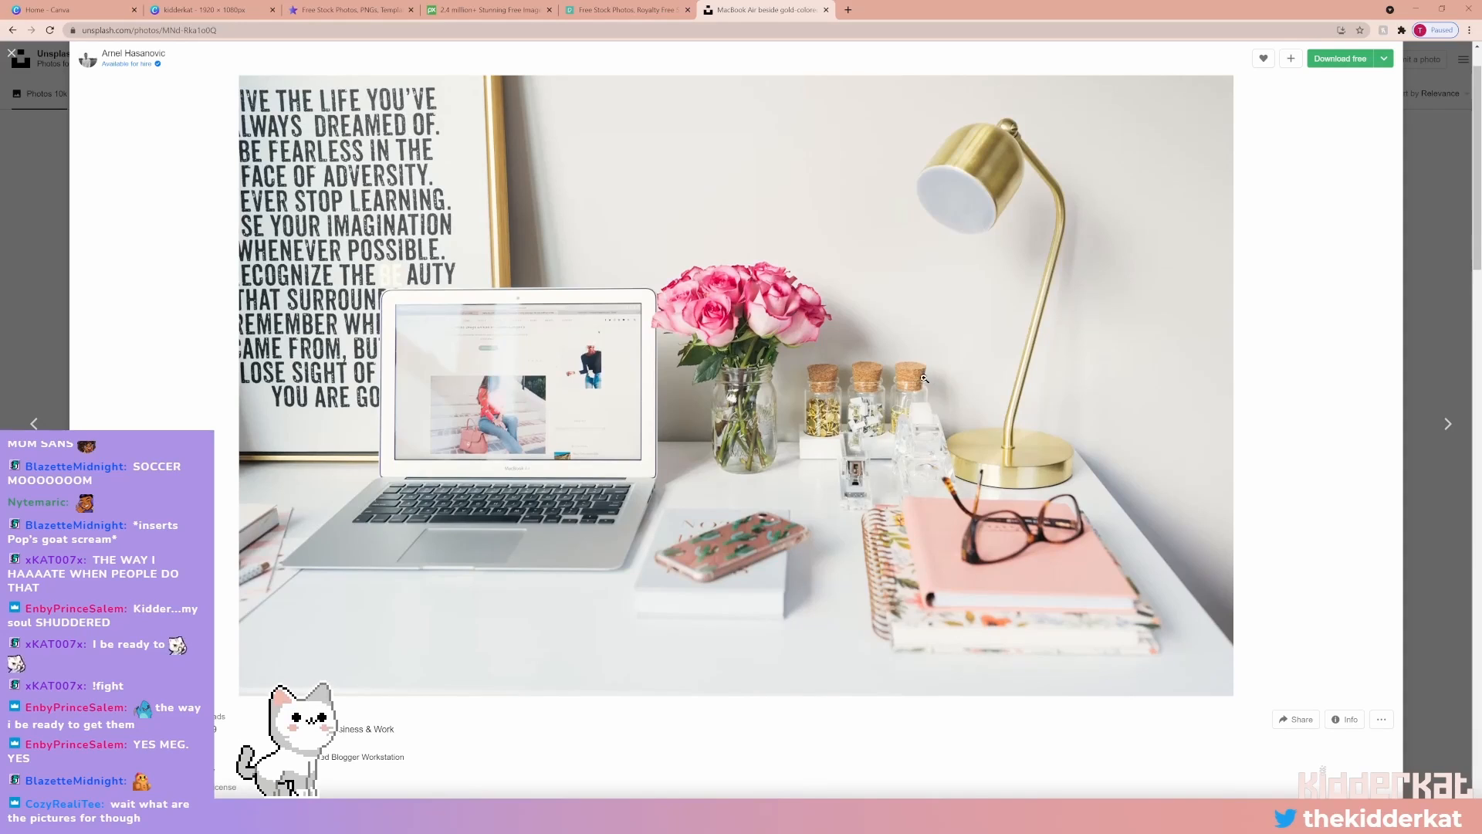
left_click(826, 10)
Switch to the rawpixel tab and search it for "abstract backgrounds".
left_click(357, 10)
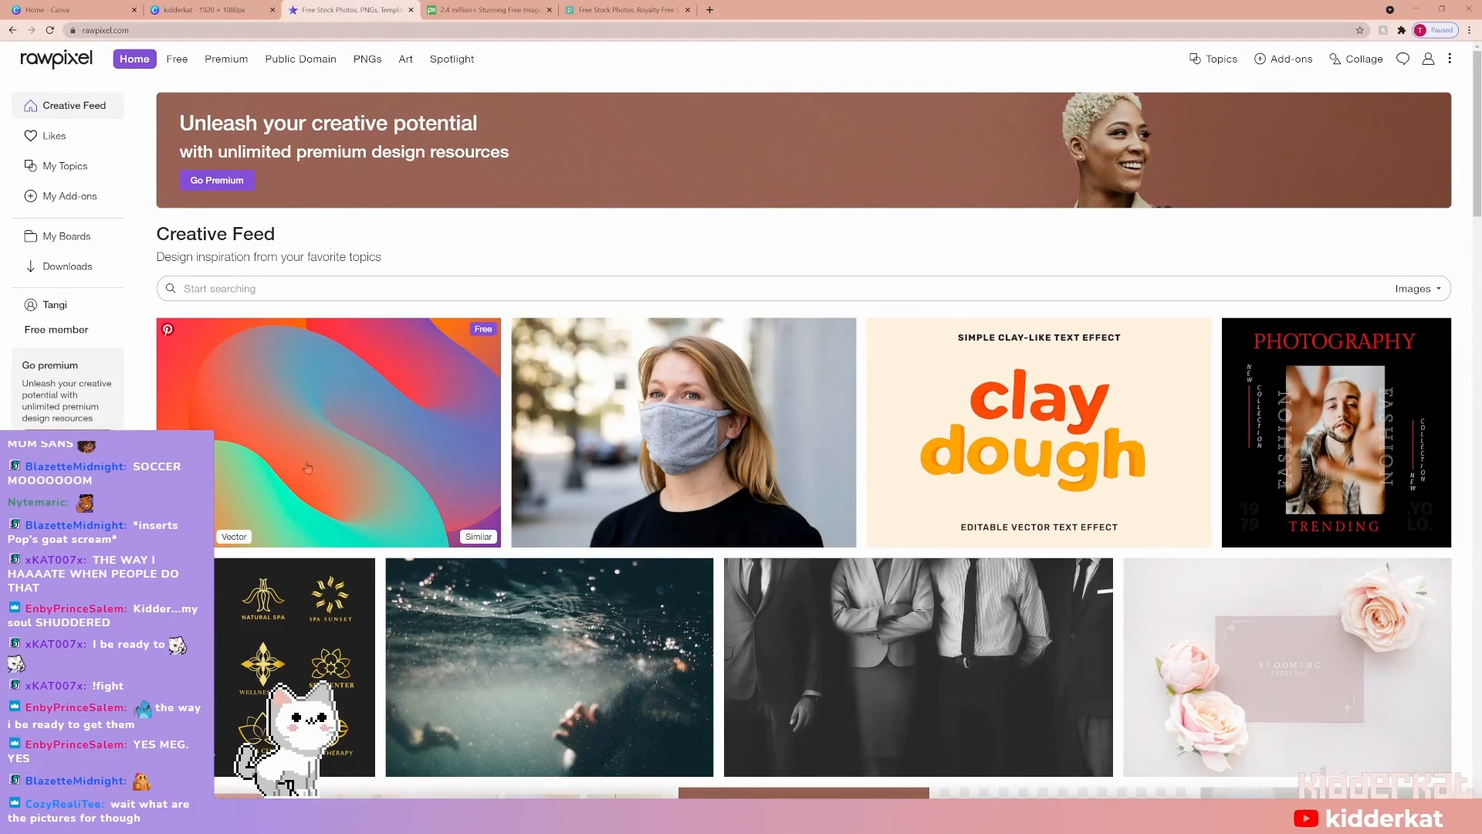
left_click(368, 290)
type("absta")
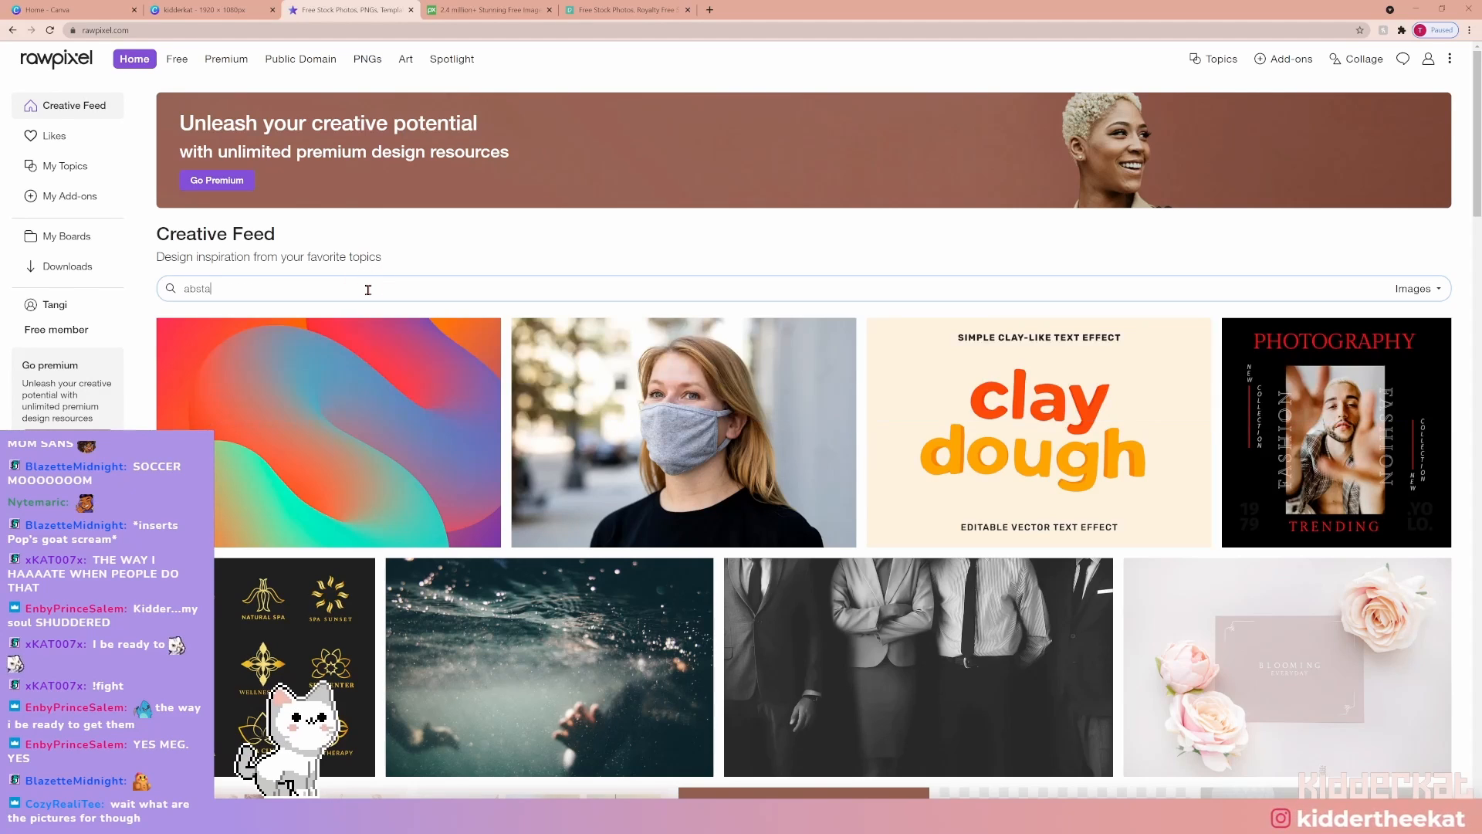
key("Down")
key("Down")
key("Return")
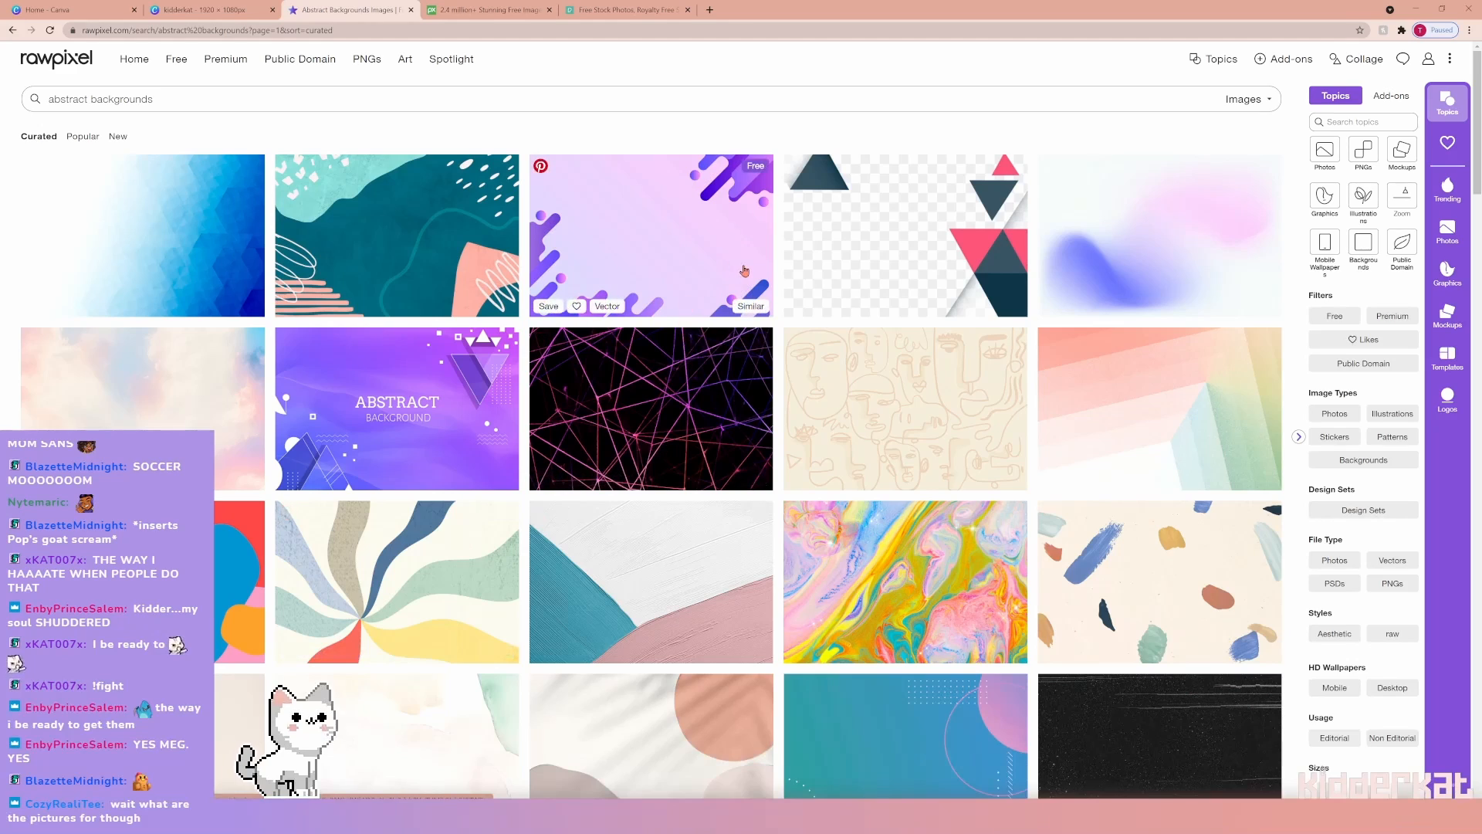
View the purple fluid background frame vector and its licence page, highlight the personal blogging and social media line, and return to the image.
left_click(734, 268)
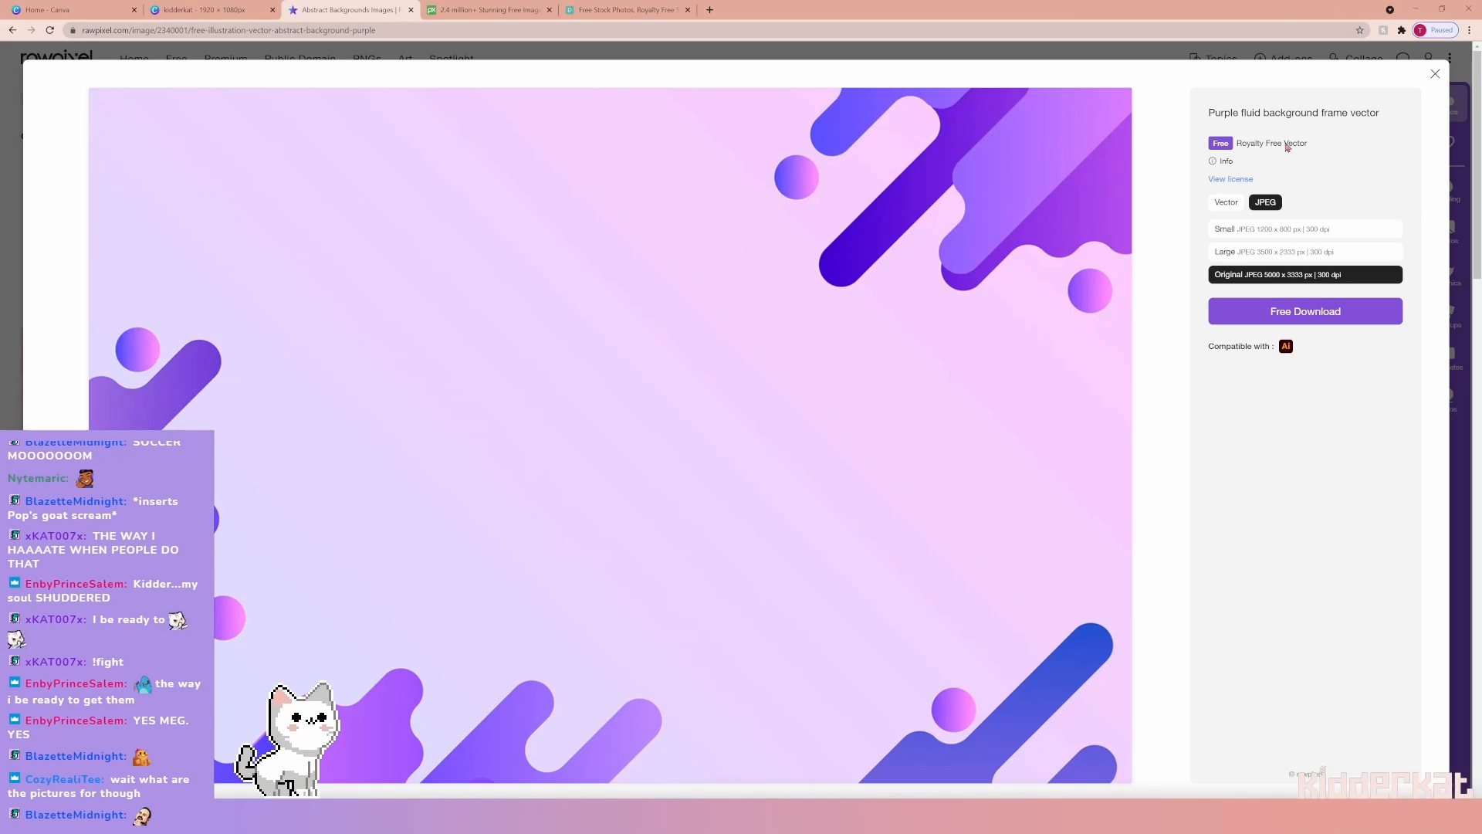
left_click(1245, 179)
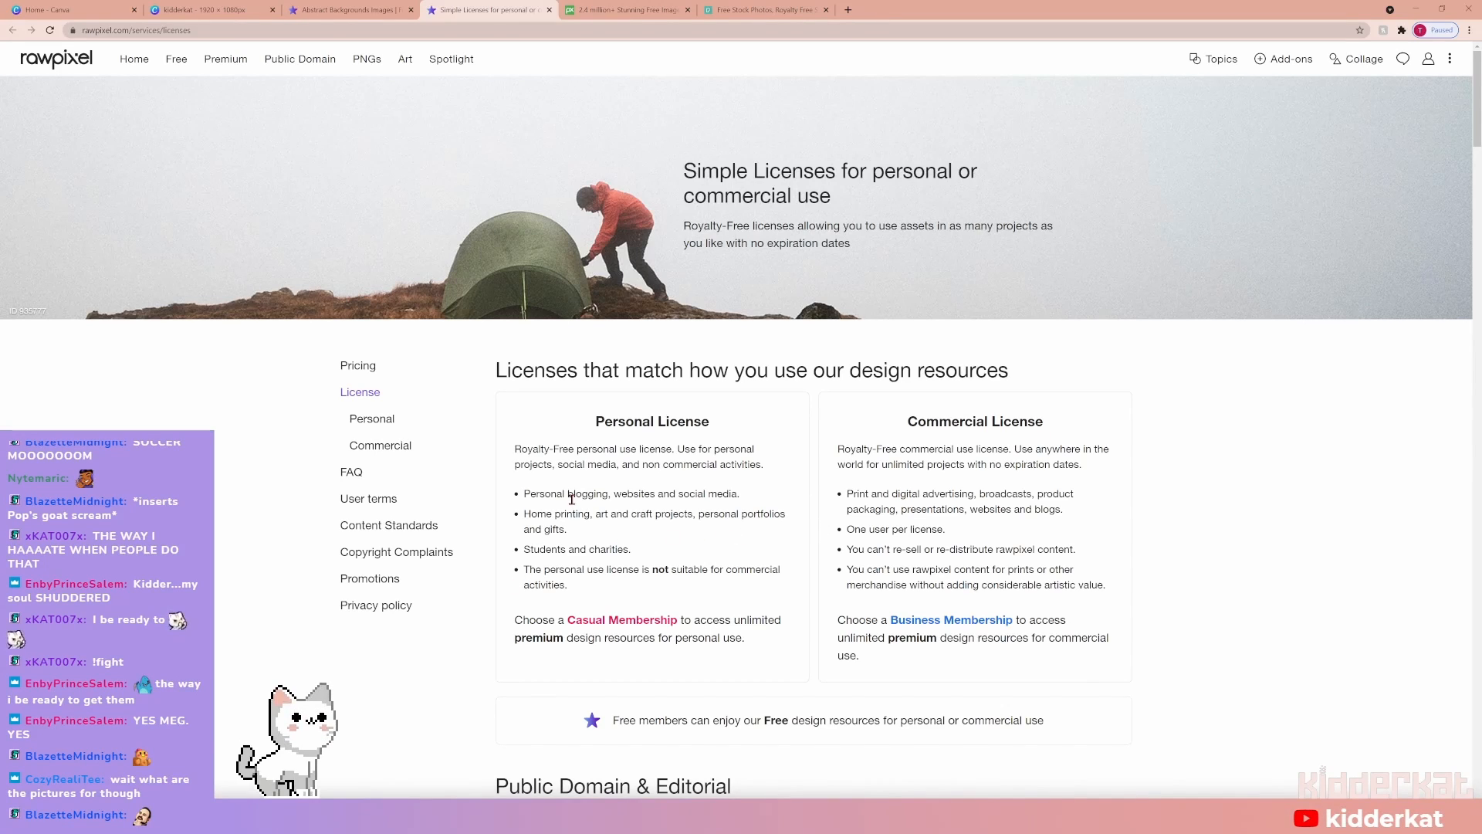
left_click_drag(537, 494, 732, 493)
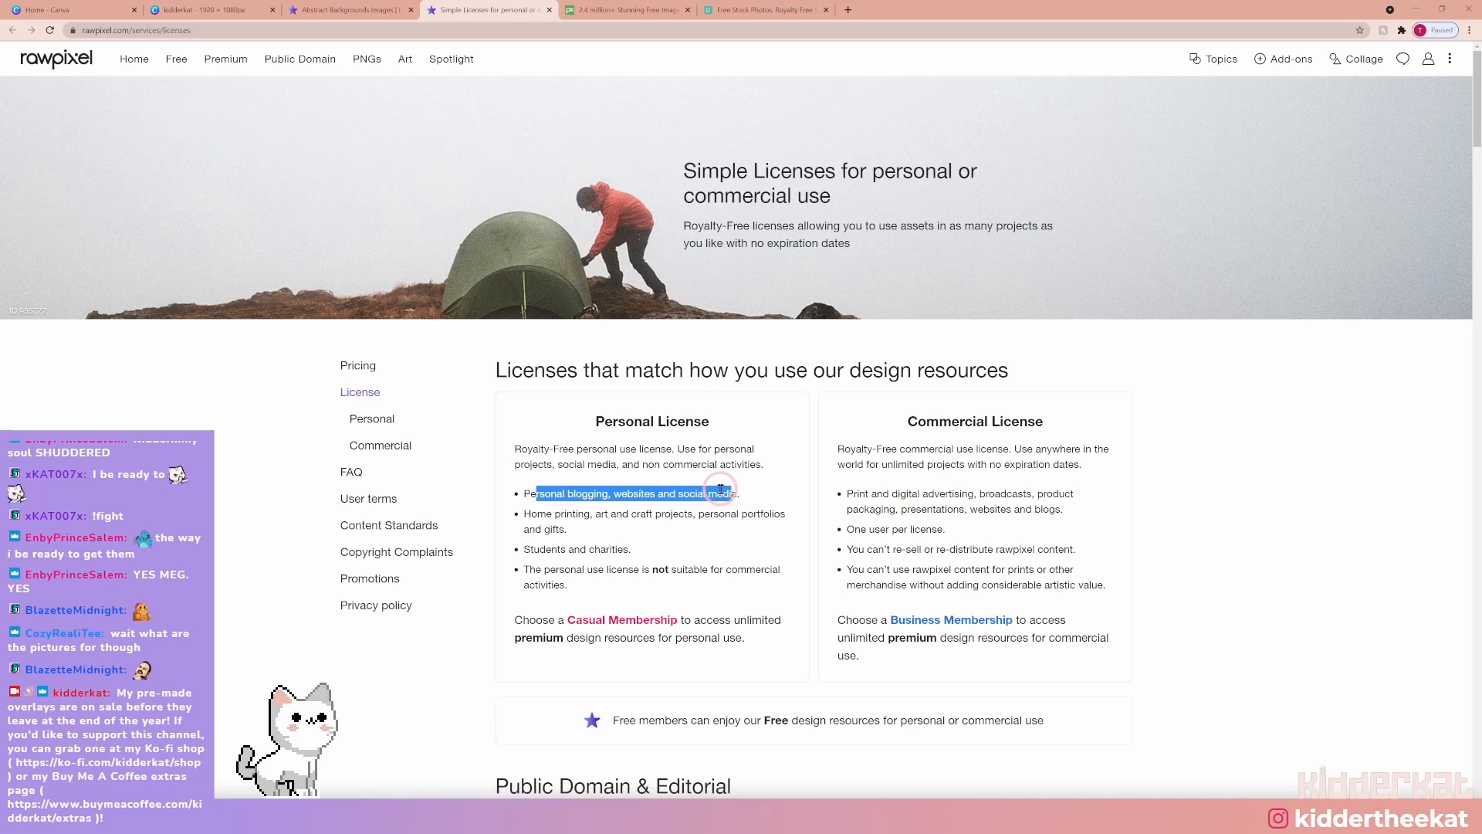
left_click(359, 10)
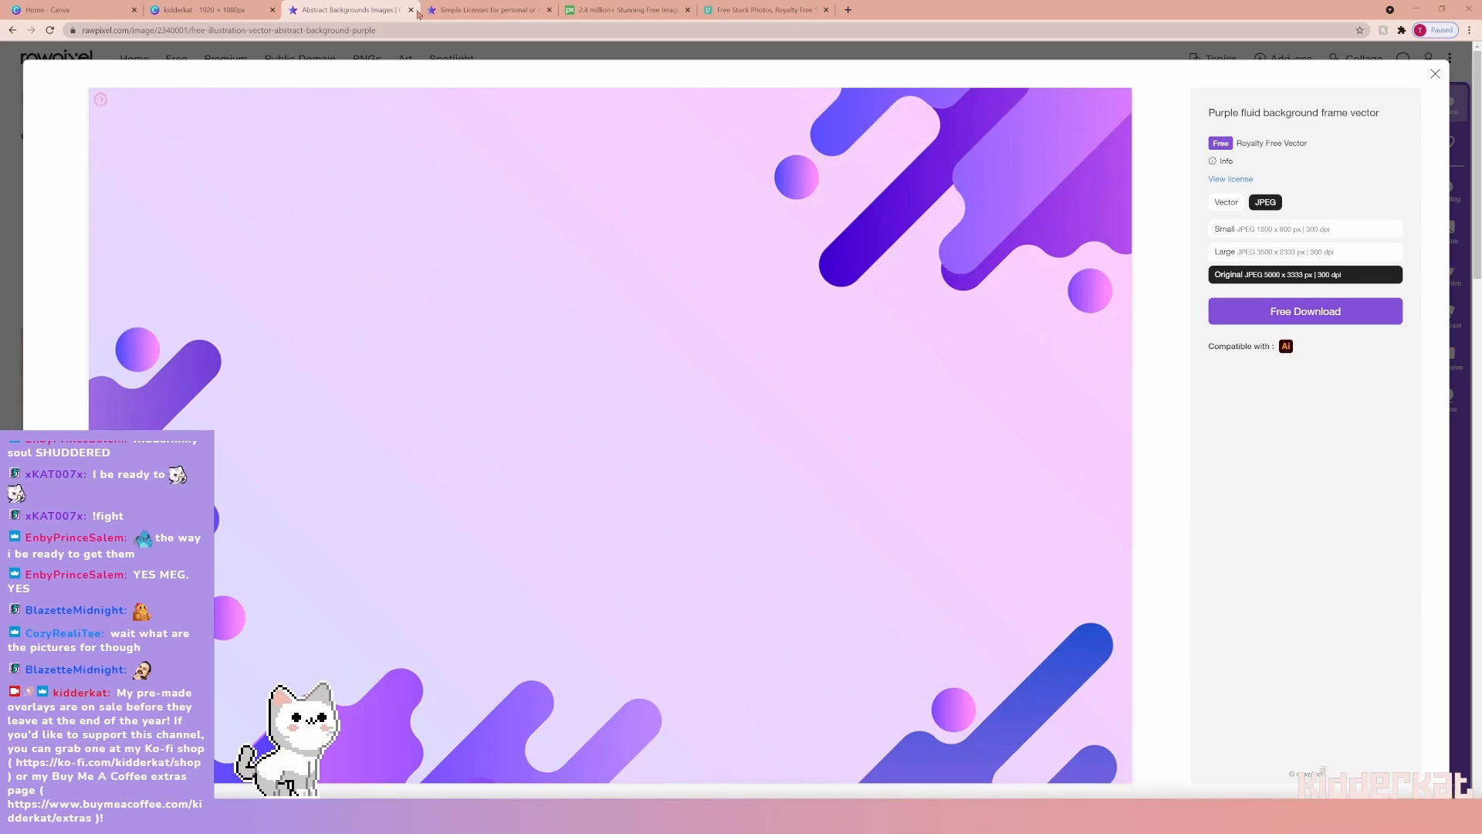
Look over the Pixabay and Pexels home pages and search Pexels for "raining".
left_click(610, 12)
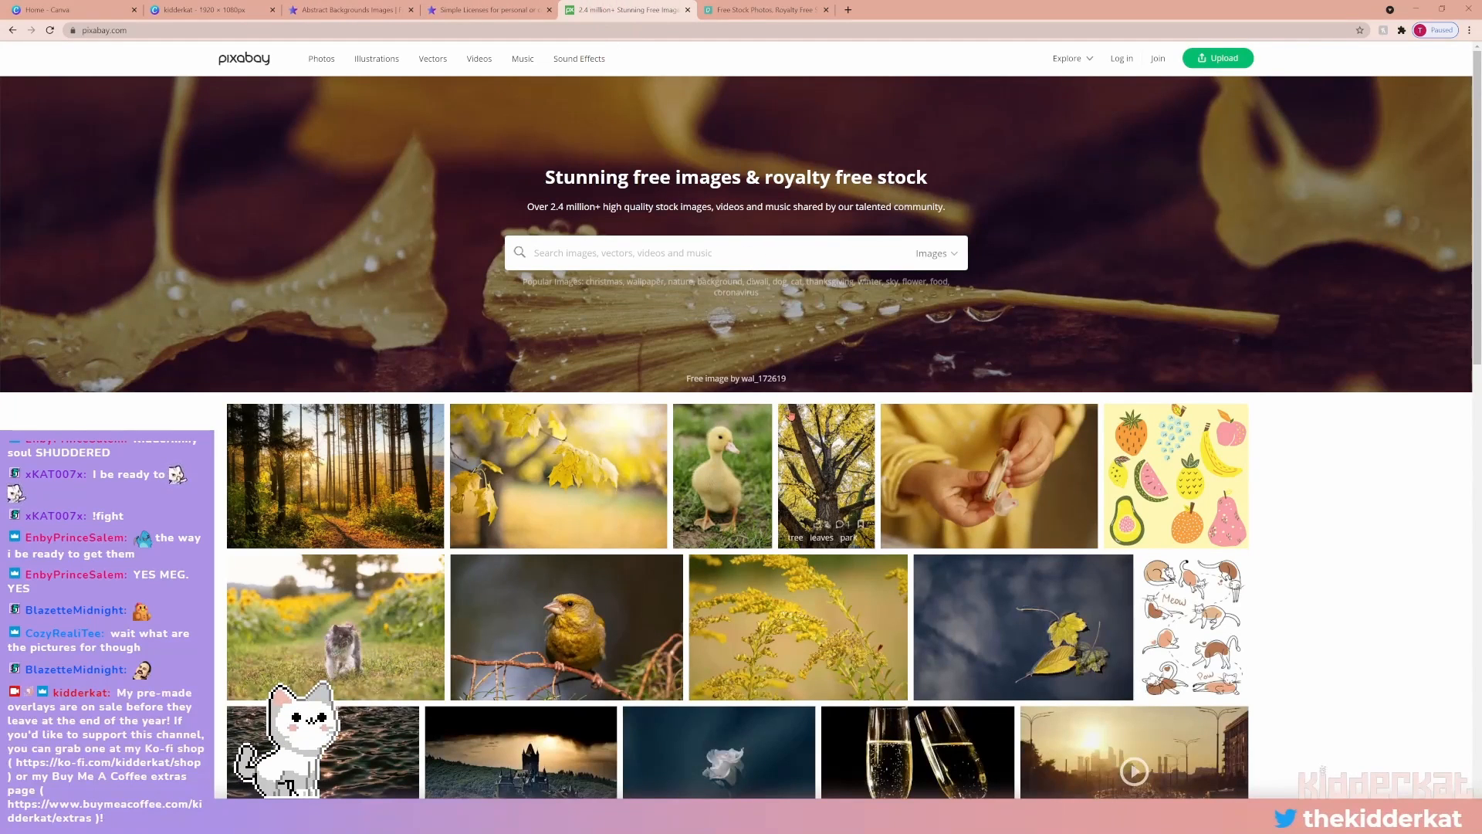
left_click(798, 22)
scroll(867, 390, "down", 10)
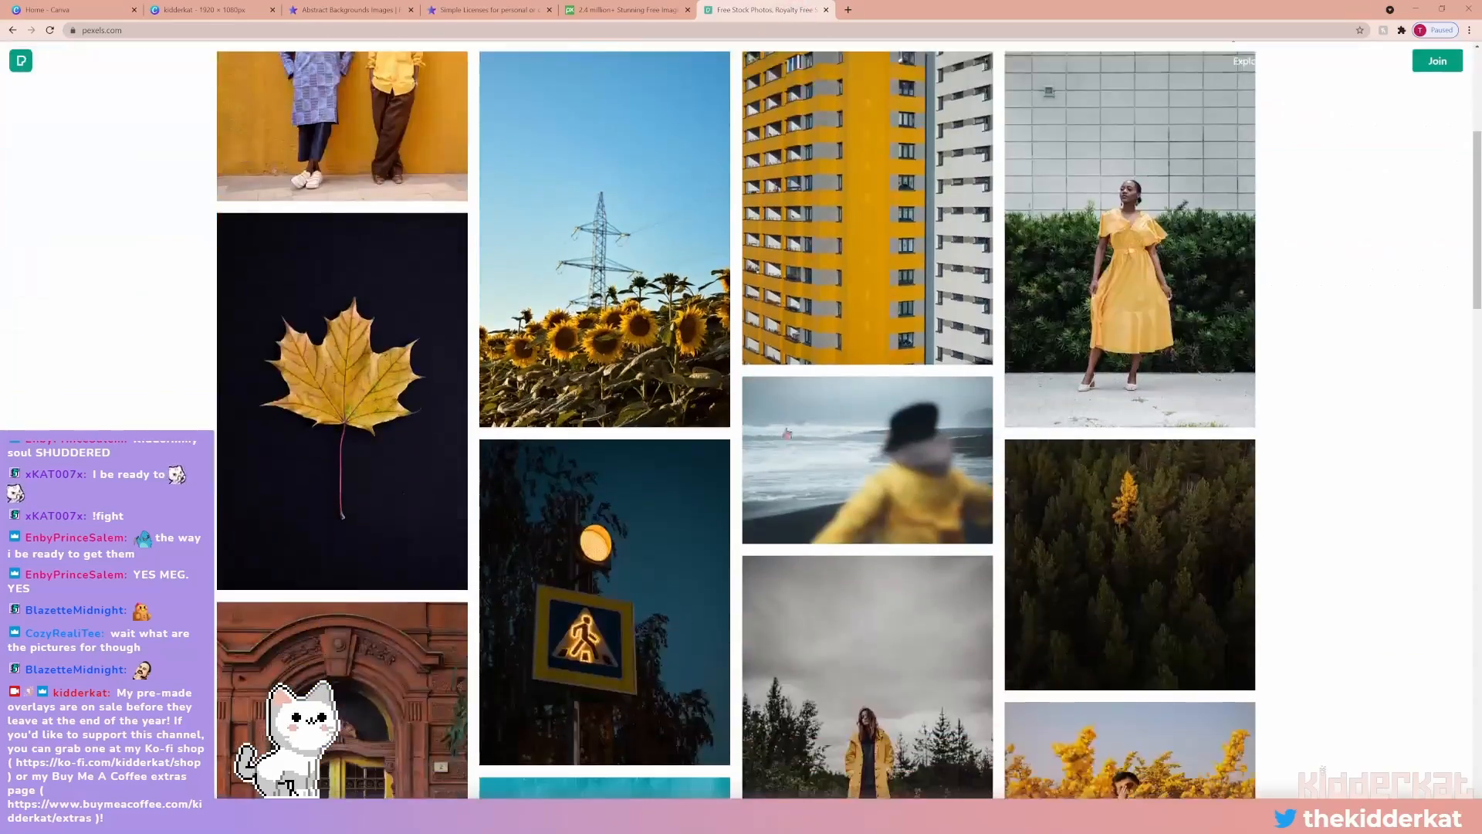
scroll(868, 390, "up", 3)
scroll(868, 391, "up", 10)
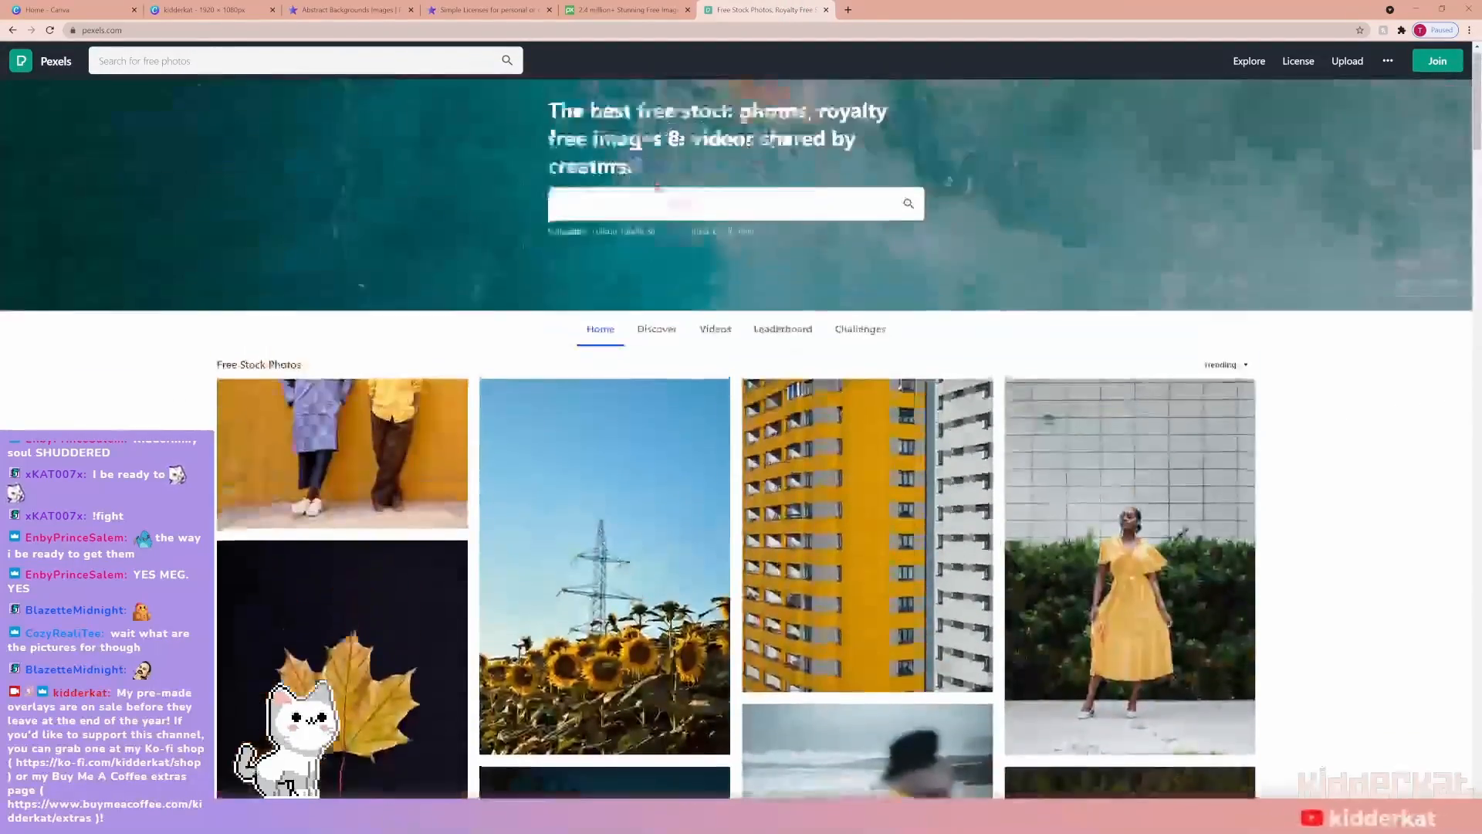
left_click(618, 222)
type("raining")
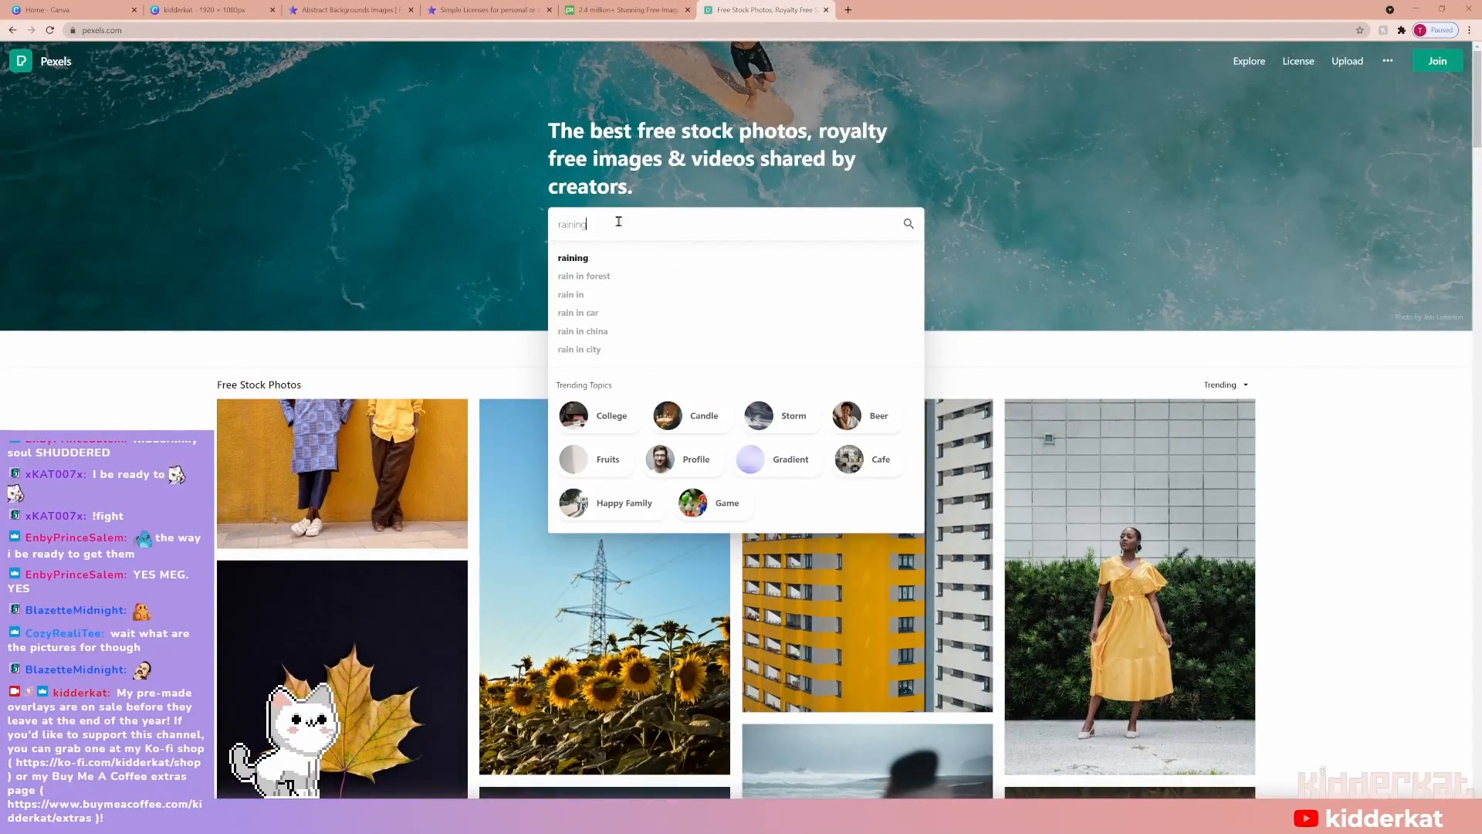
key("Return")
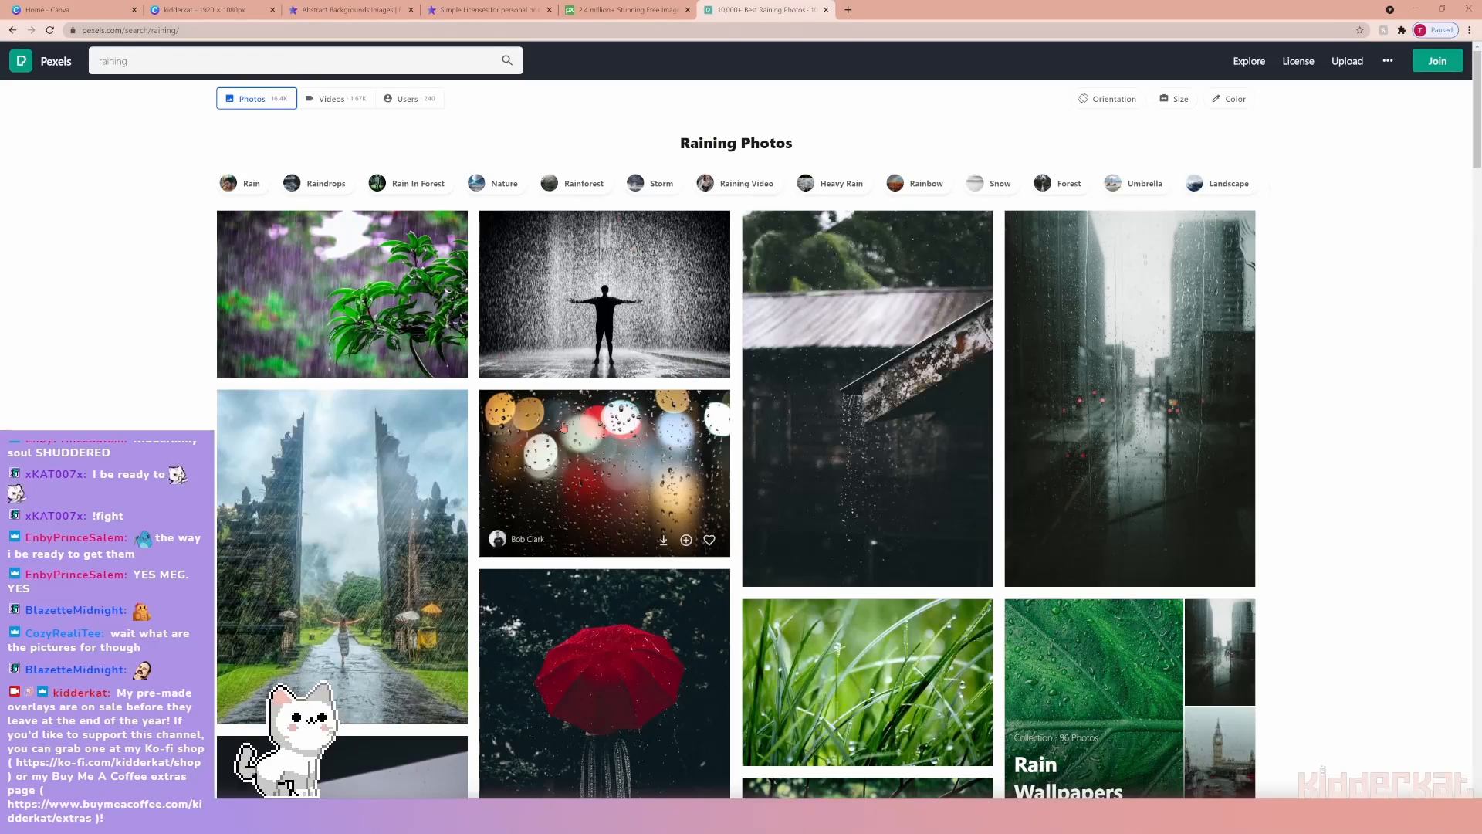
scroll(616, 302, "down", 1)
scroll(616, 302, "up", 1)
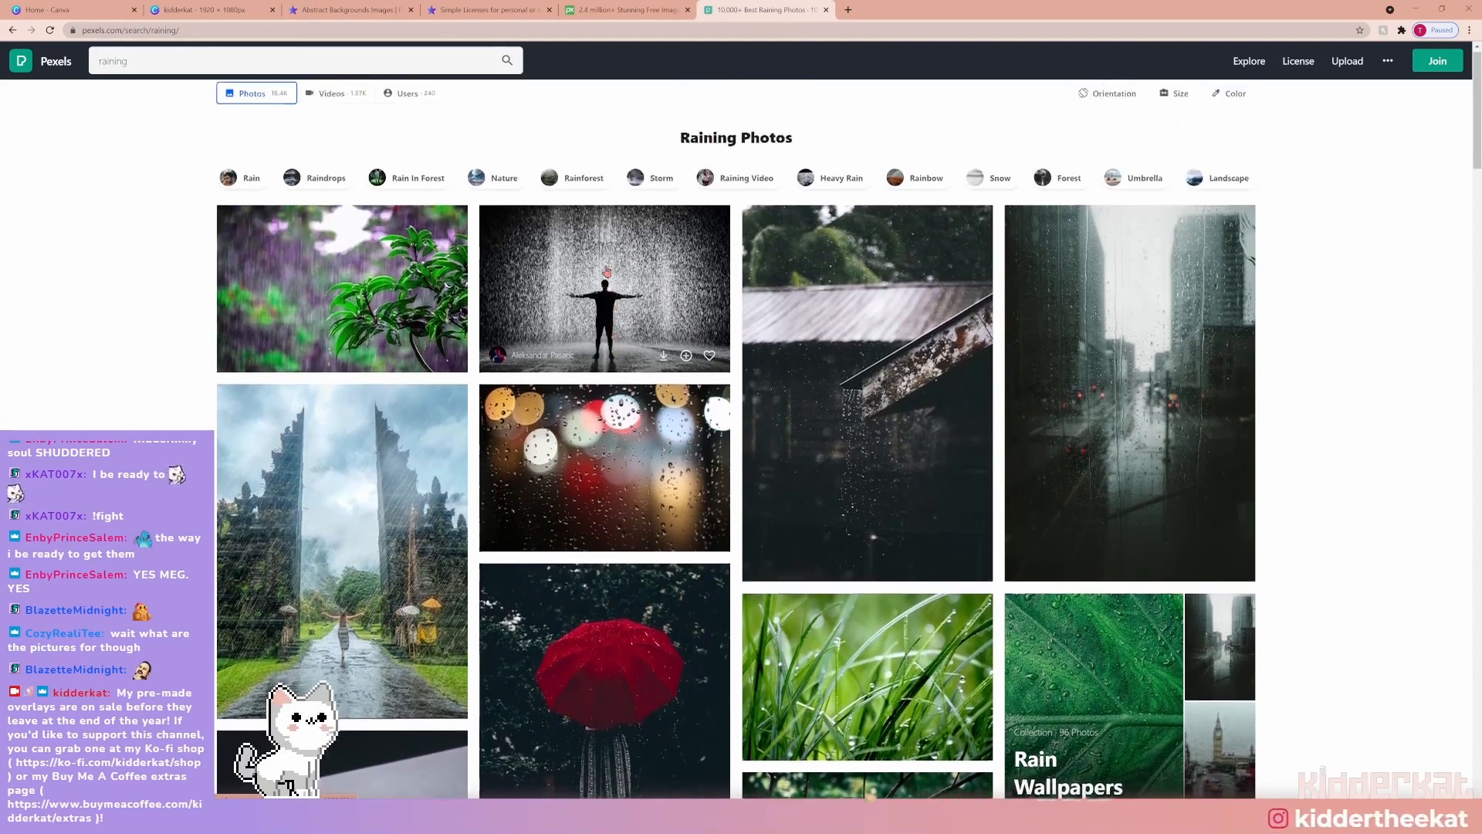
View the photo of a man standing under the rain, start its free download without saving the file, and copy the attribution text.
left_click(615, 302)
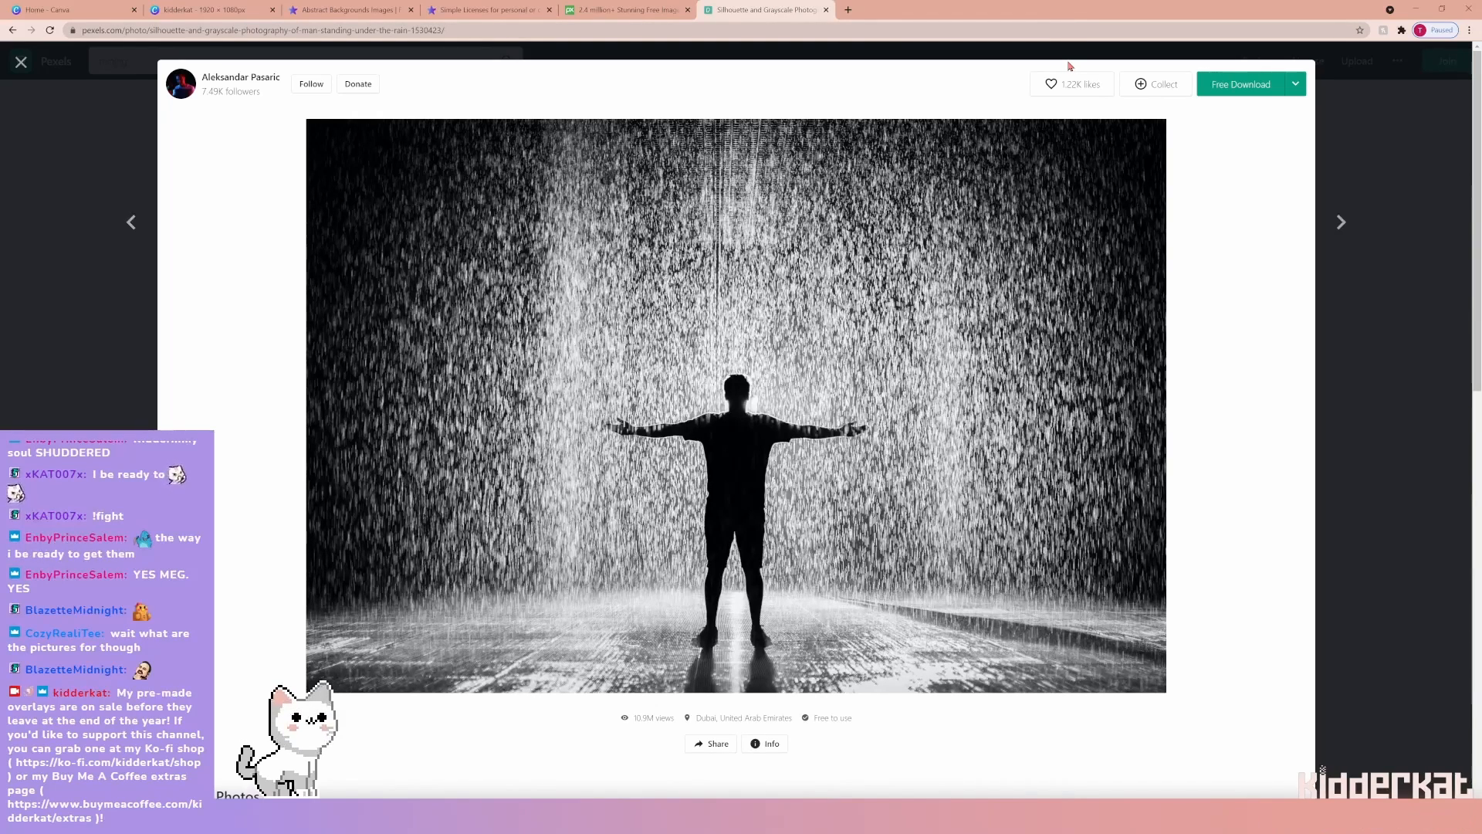
left_click(1259, 89)
left_click(652, 396)
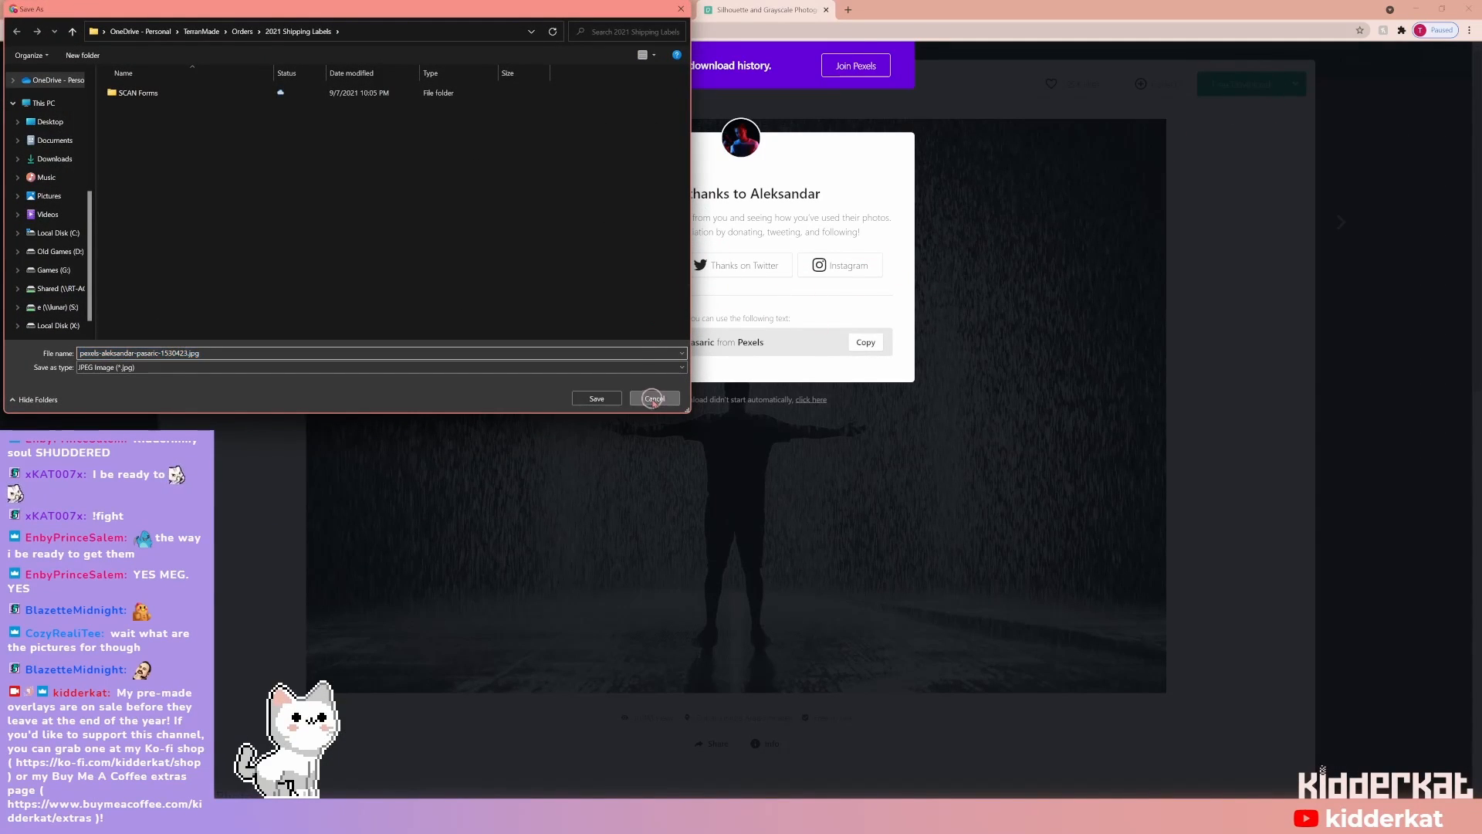
left_click(868, 344)
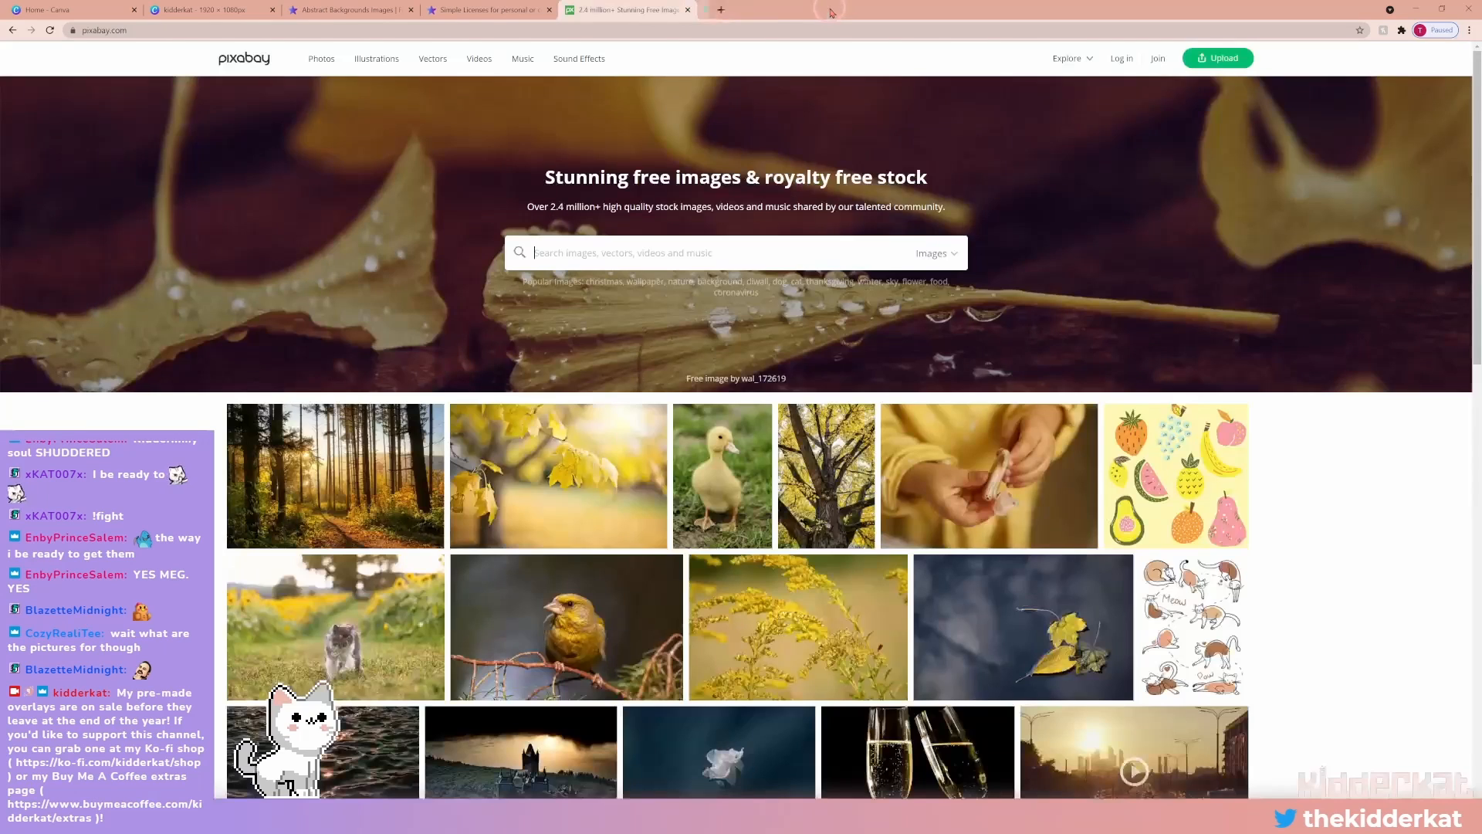
Close the Pexels and Pixabay tabs and return to the kidderkat design in Canva.
left_click(826, 9)
left_click(688, 10)
left_click(202, 9)
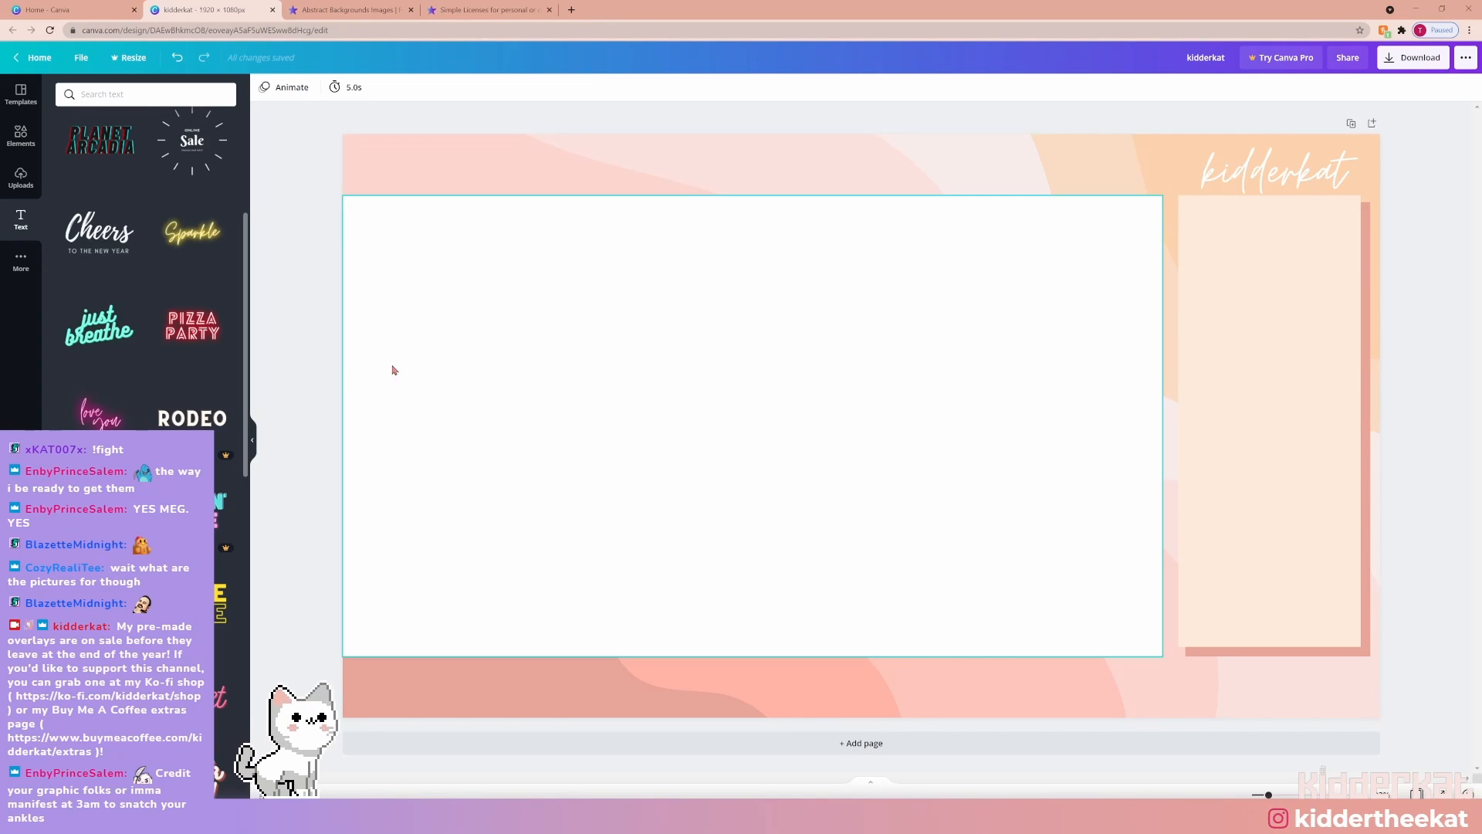
left_click(474, 189)
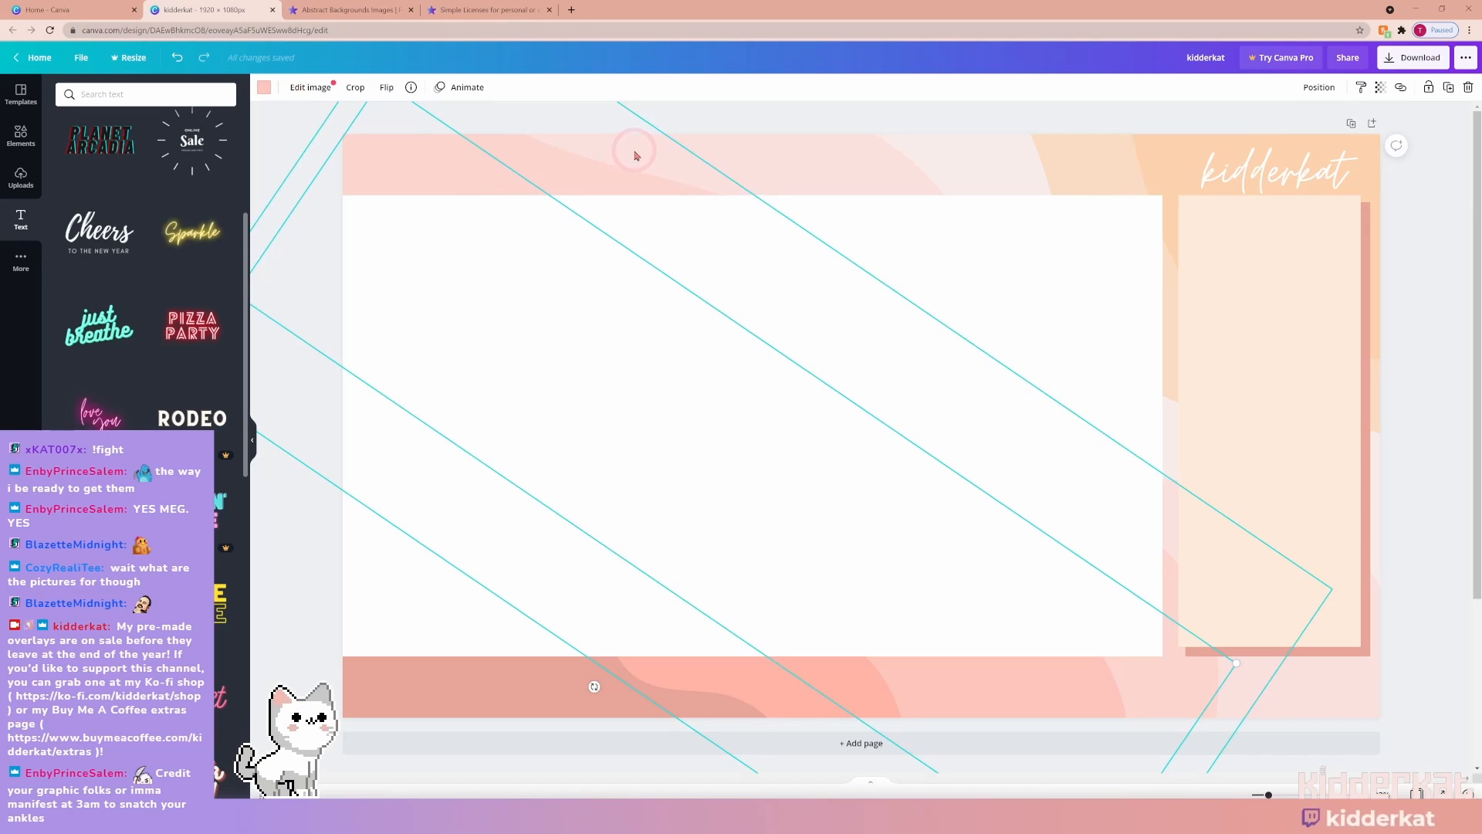
left_click(1433, 257)
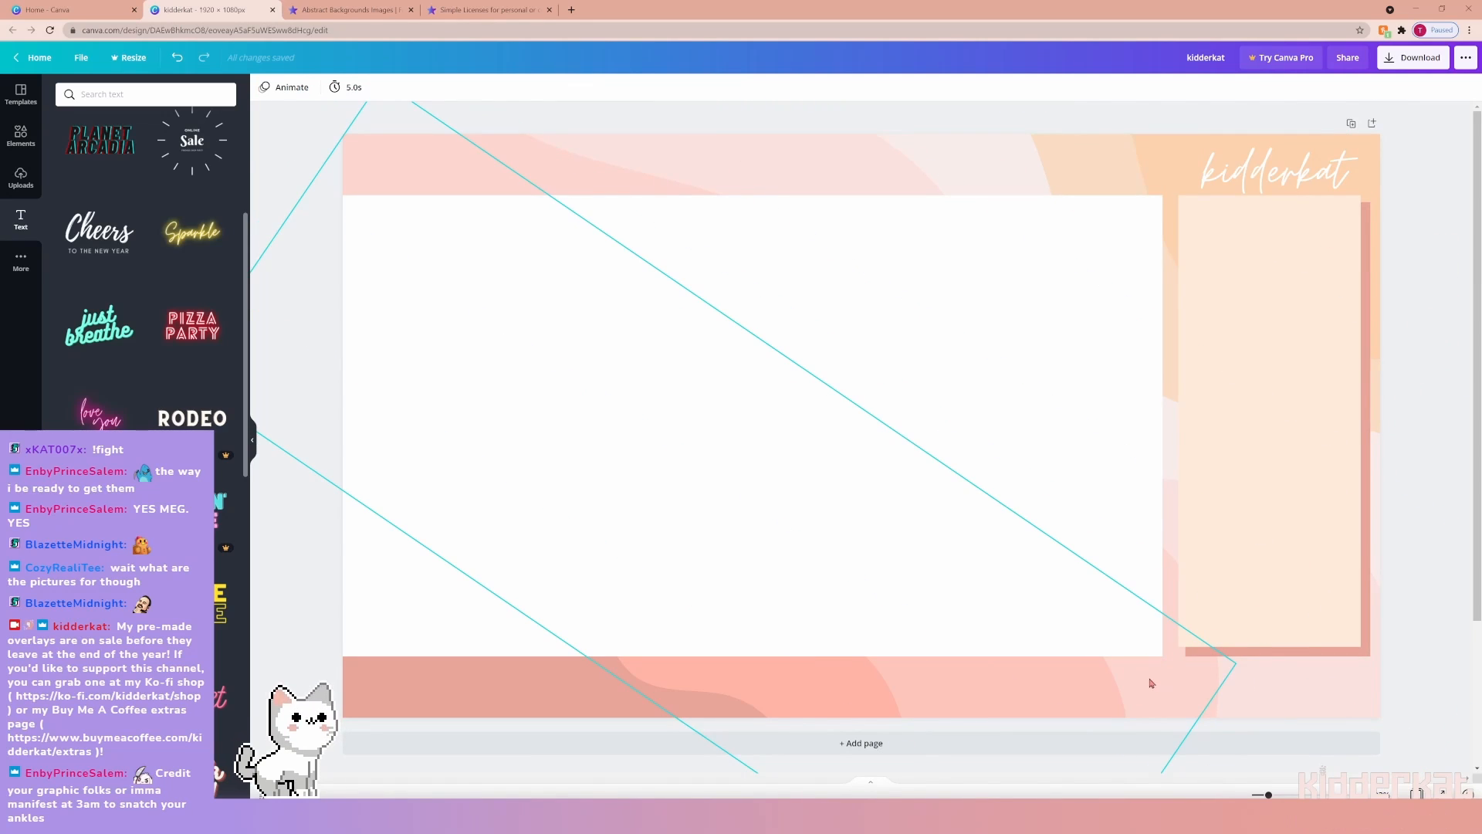
Delete the white screen area, the side panel with its shadow and the "kidderkat" heading from the page.
left_click(656, 590)
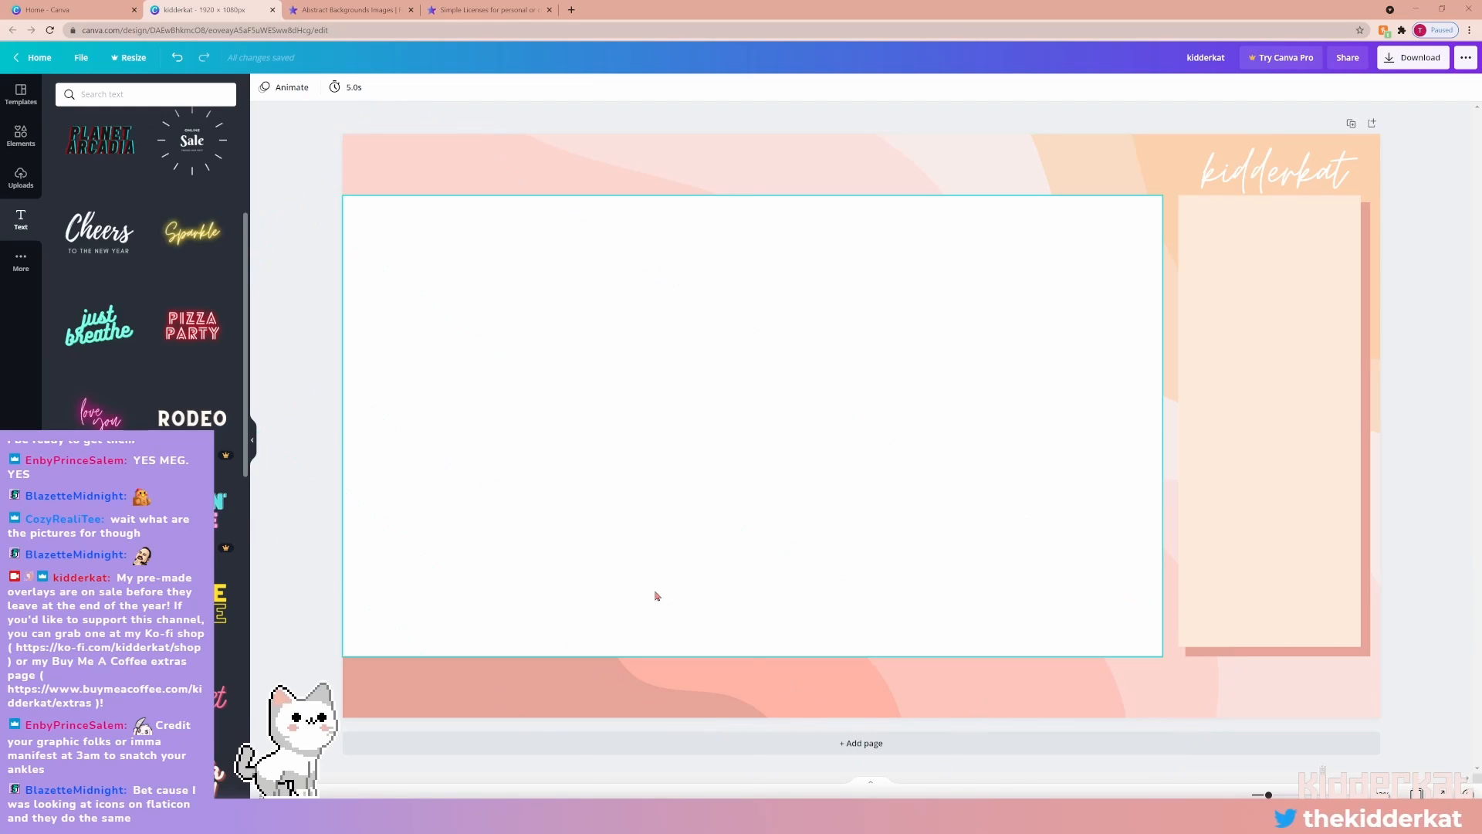
key("Delete")
left_click(1271, 566)
key("Delete")
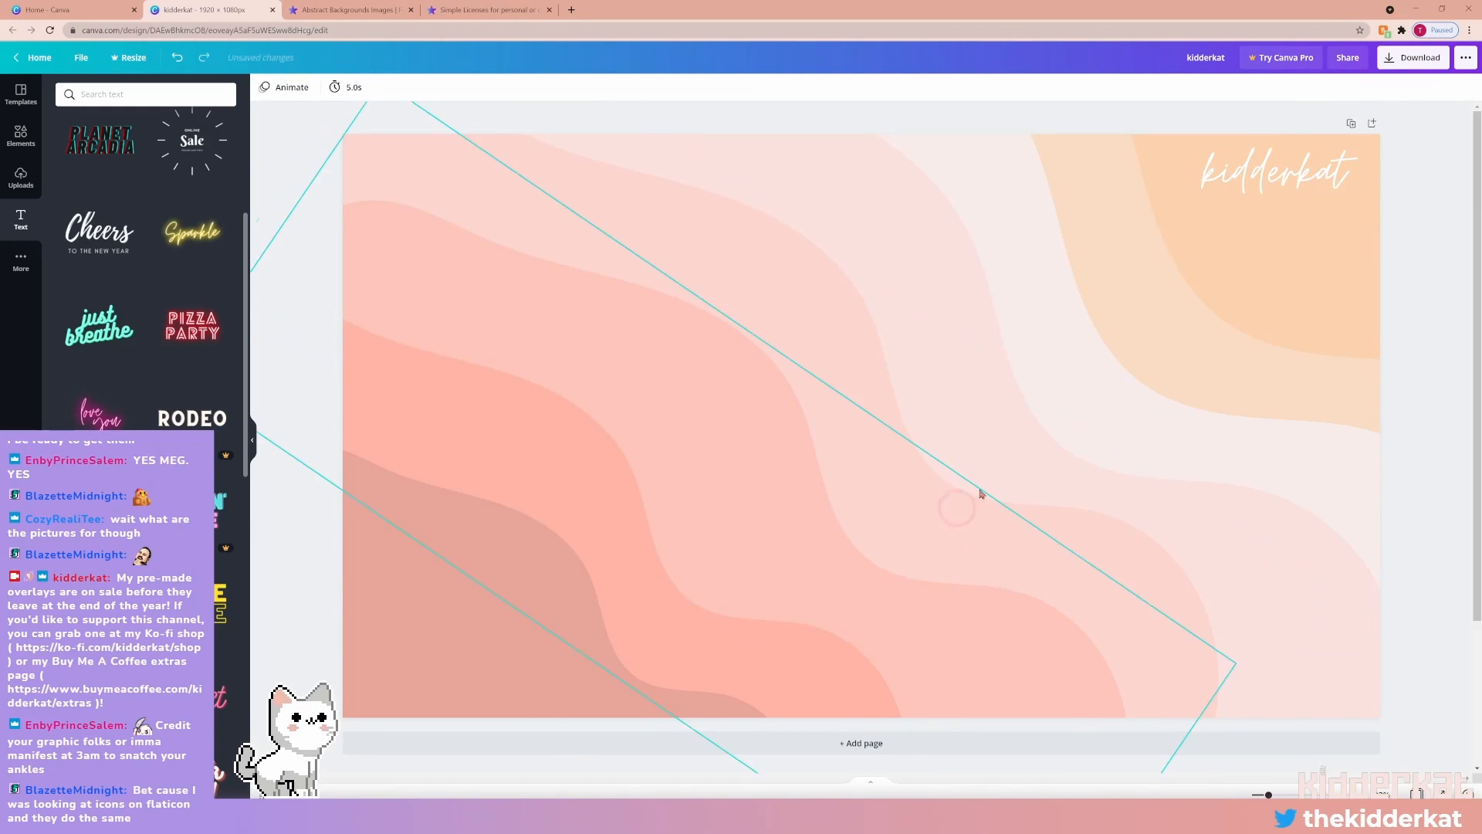
left_click(1299, 180)
key("Delete")
Delete all the wavy pastel background shapes so that the page is blank.
left_click(1157, 333)
left_click_drag(1156, 310, 837, 491)
left_click(649, 562)
key("Delete")
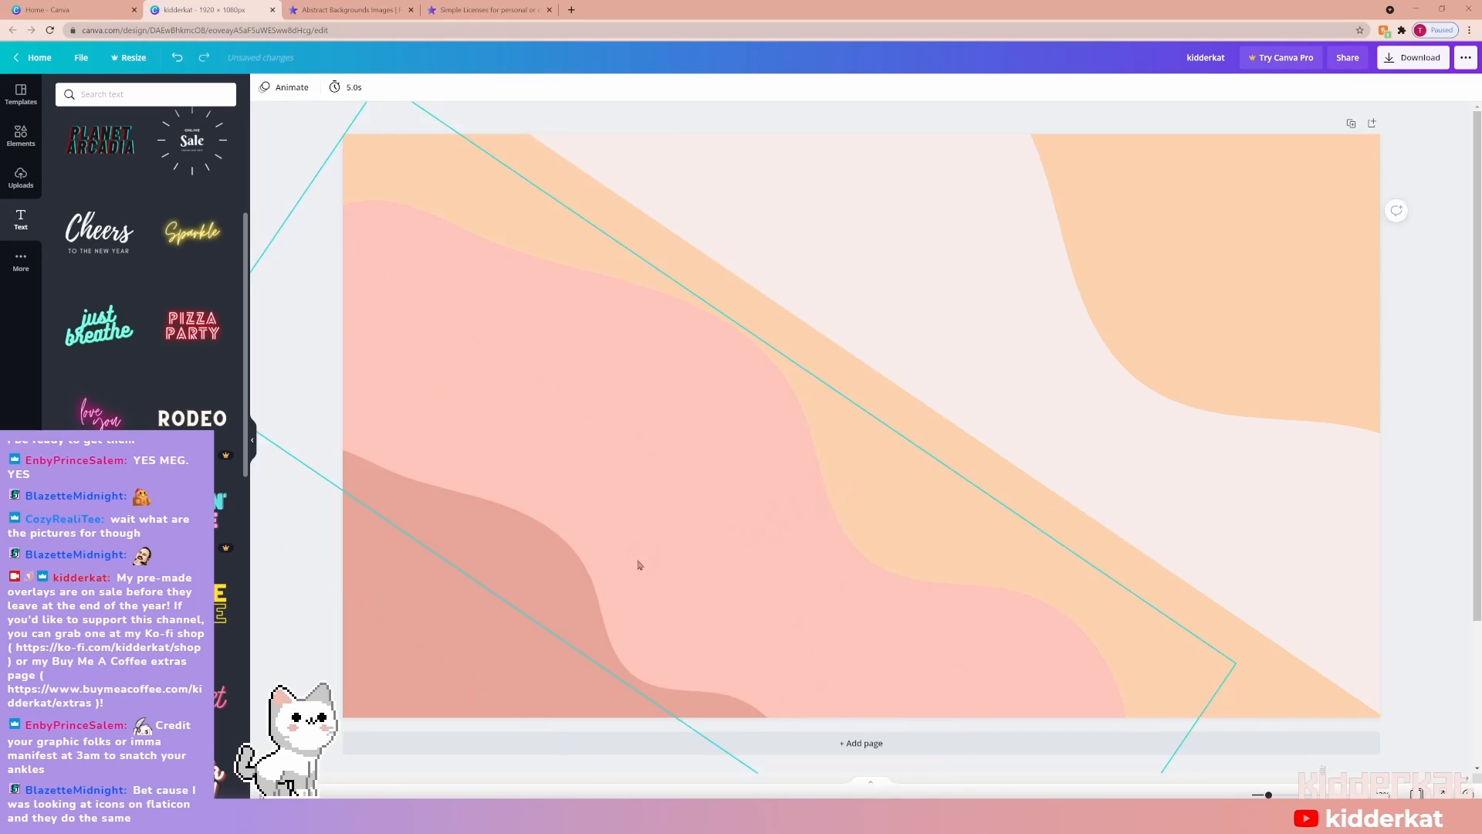
left_click(638, 566)
key("Delete")
left_click(507, 622)
key("Delete")
left_click(715, 549)
key("Delete")
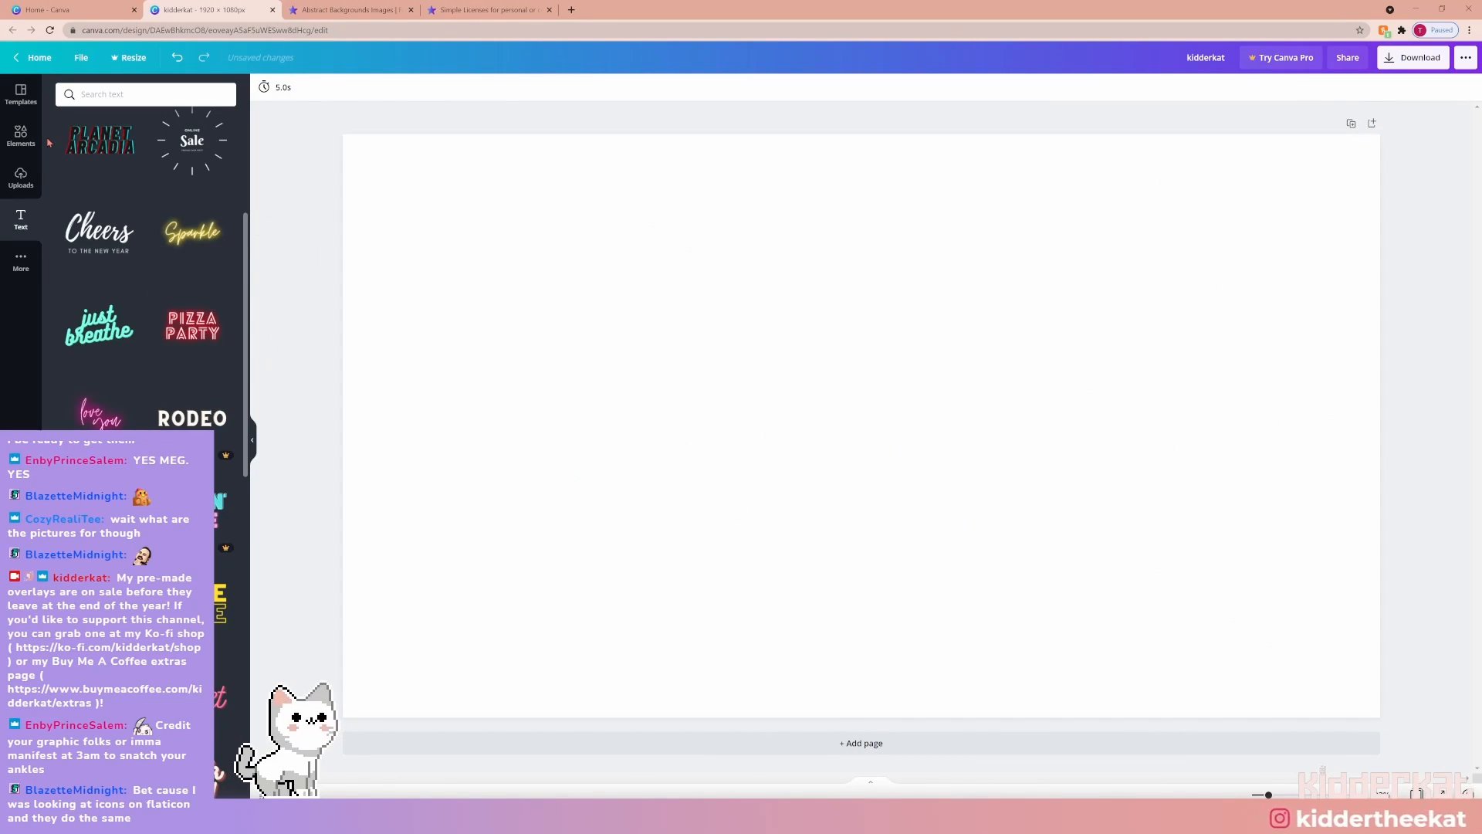
Open the elements library, bring the sticky note over the canvas to highlight its Flaticon.com line, and move the note off screen.
left_click(21, 137)
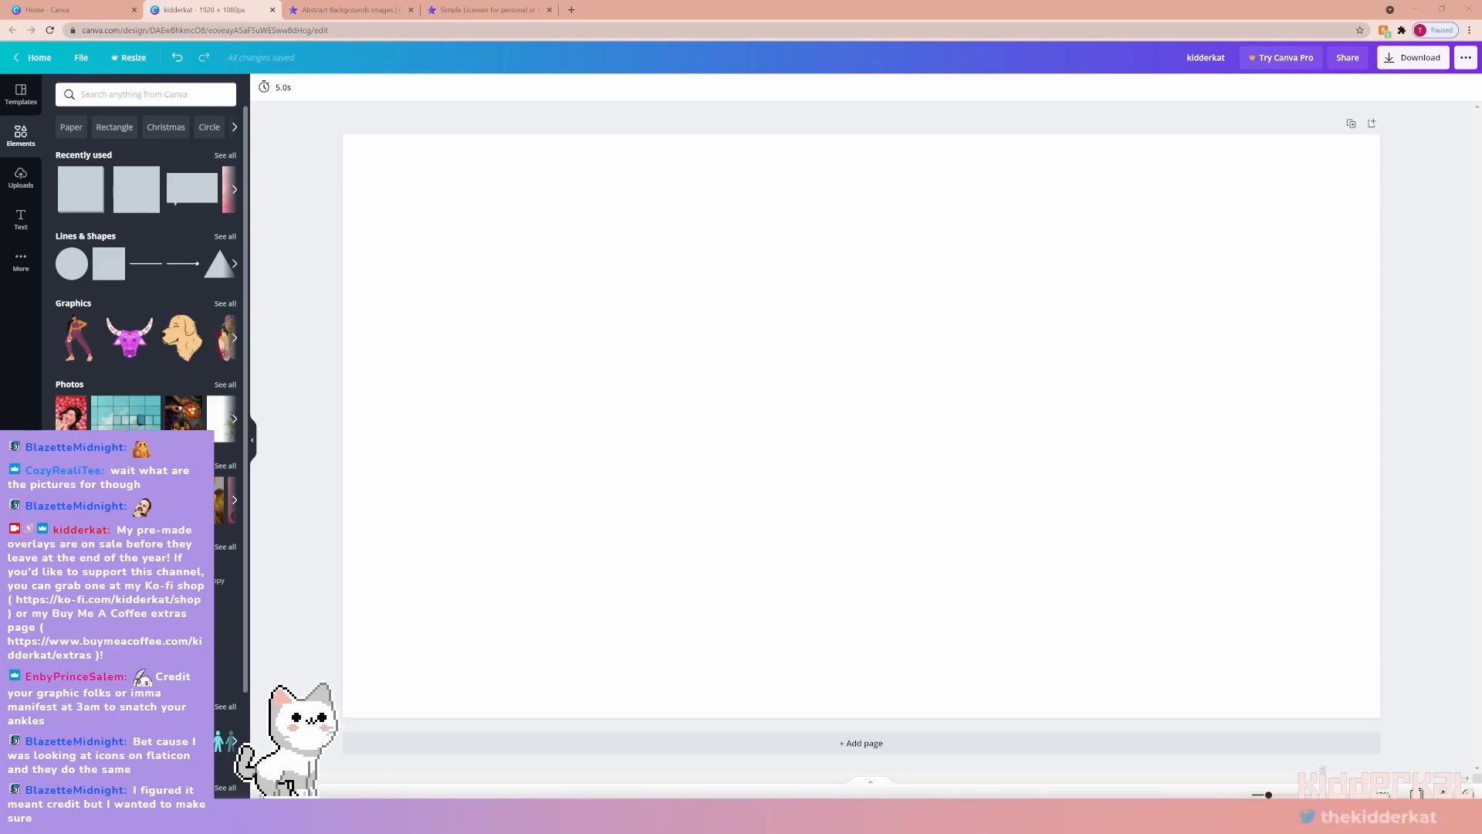
left_click_drag(456, 186, 776, 190)
scroll(691, 368, "down", 1)
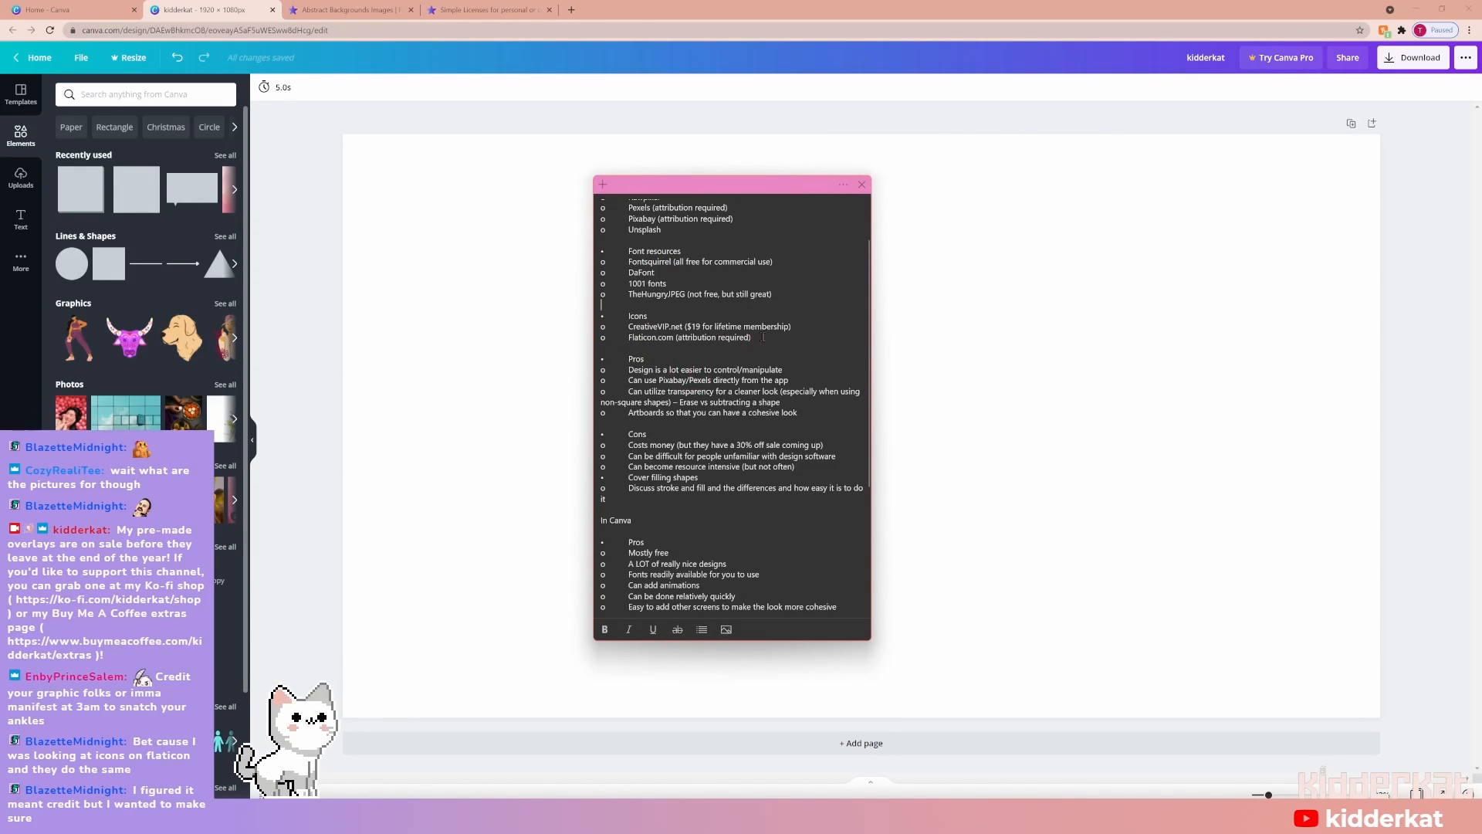
triple_click(720, 337)
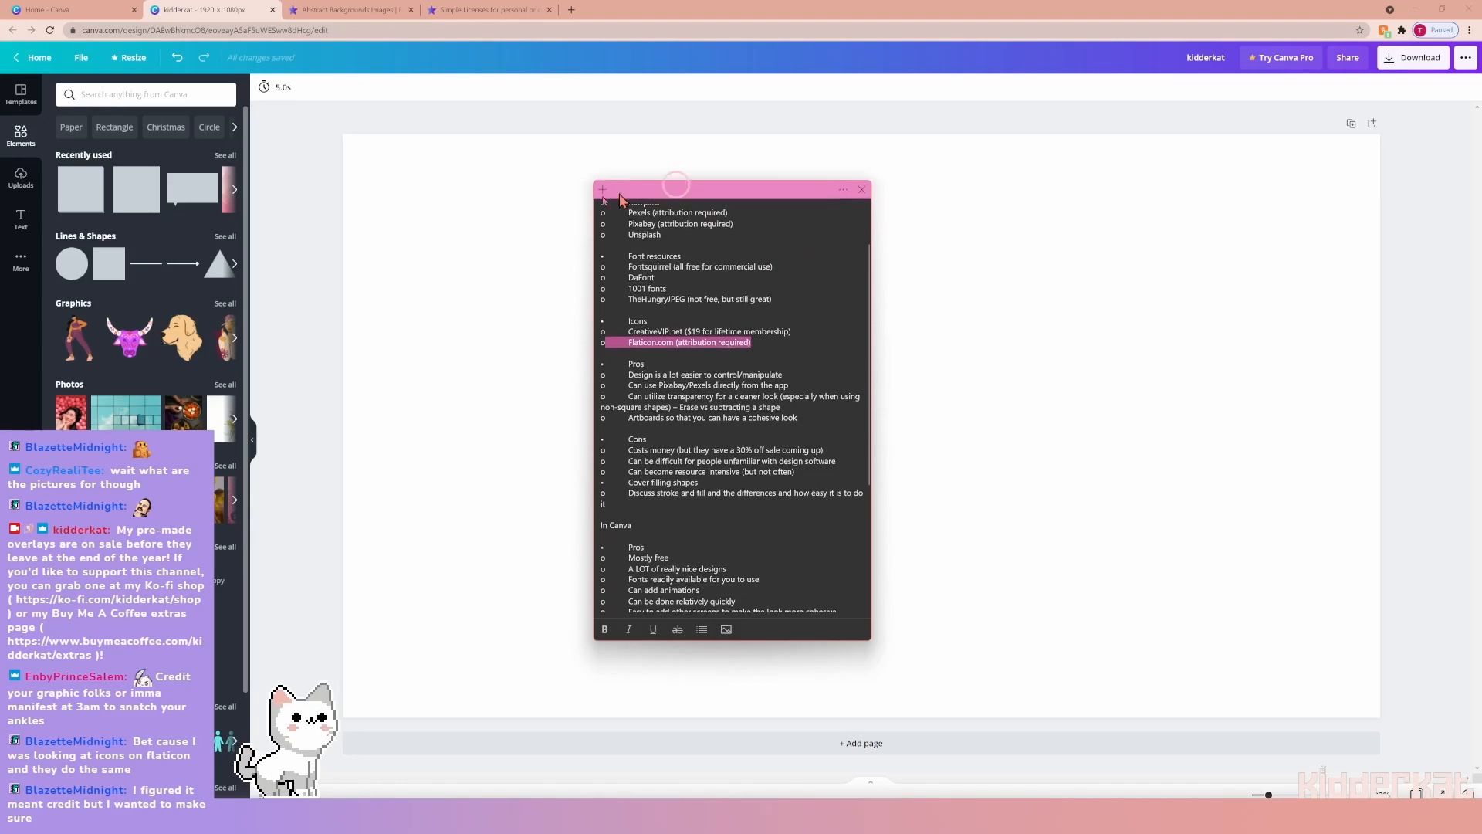
left_click_drag(670, 191, 0, 224)
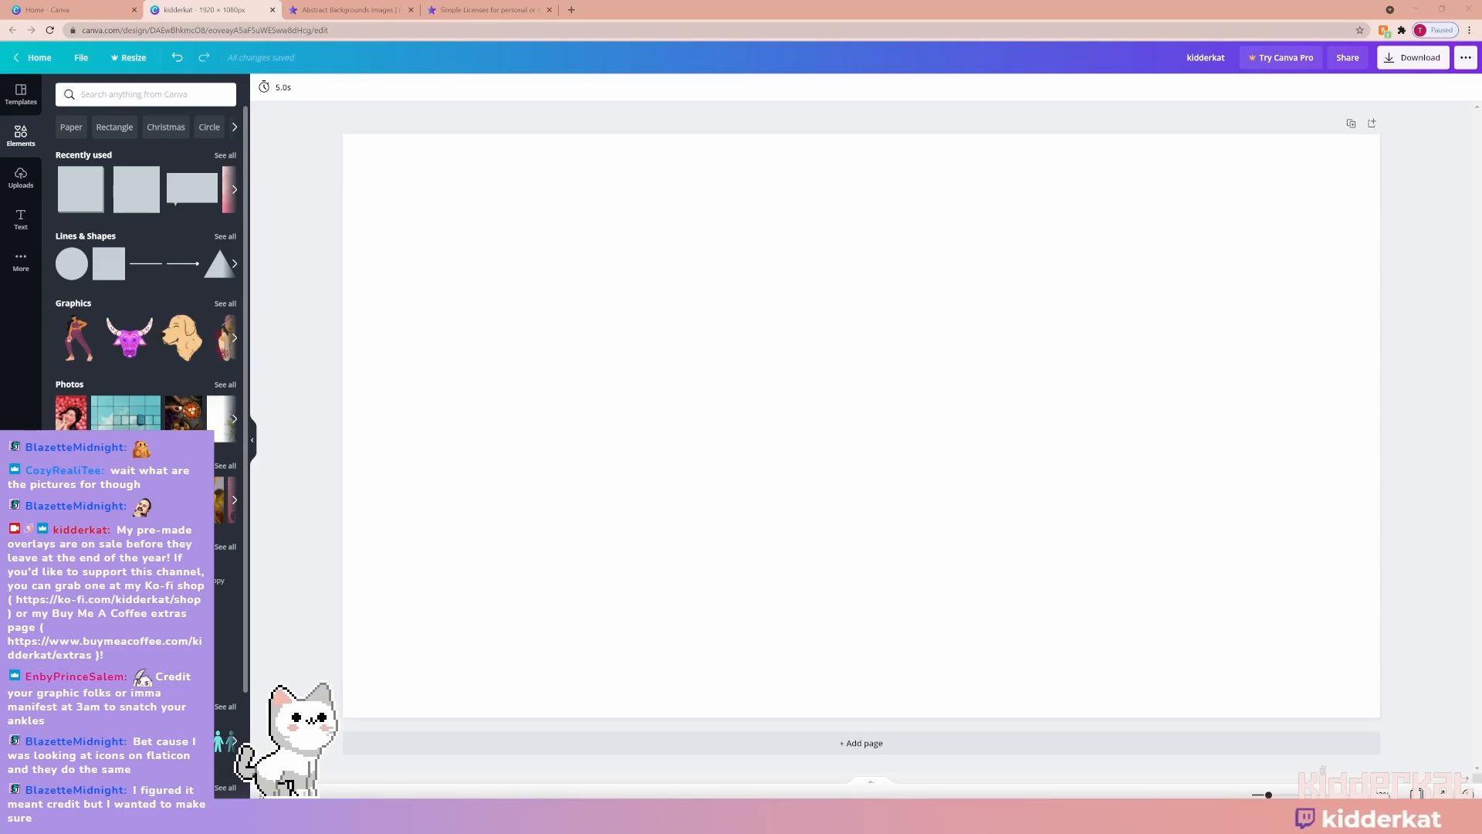
Look through the photo and graphics collections in the elements library and return to all elements.
scroll(148, 368, "down", 2)
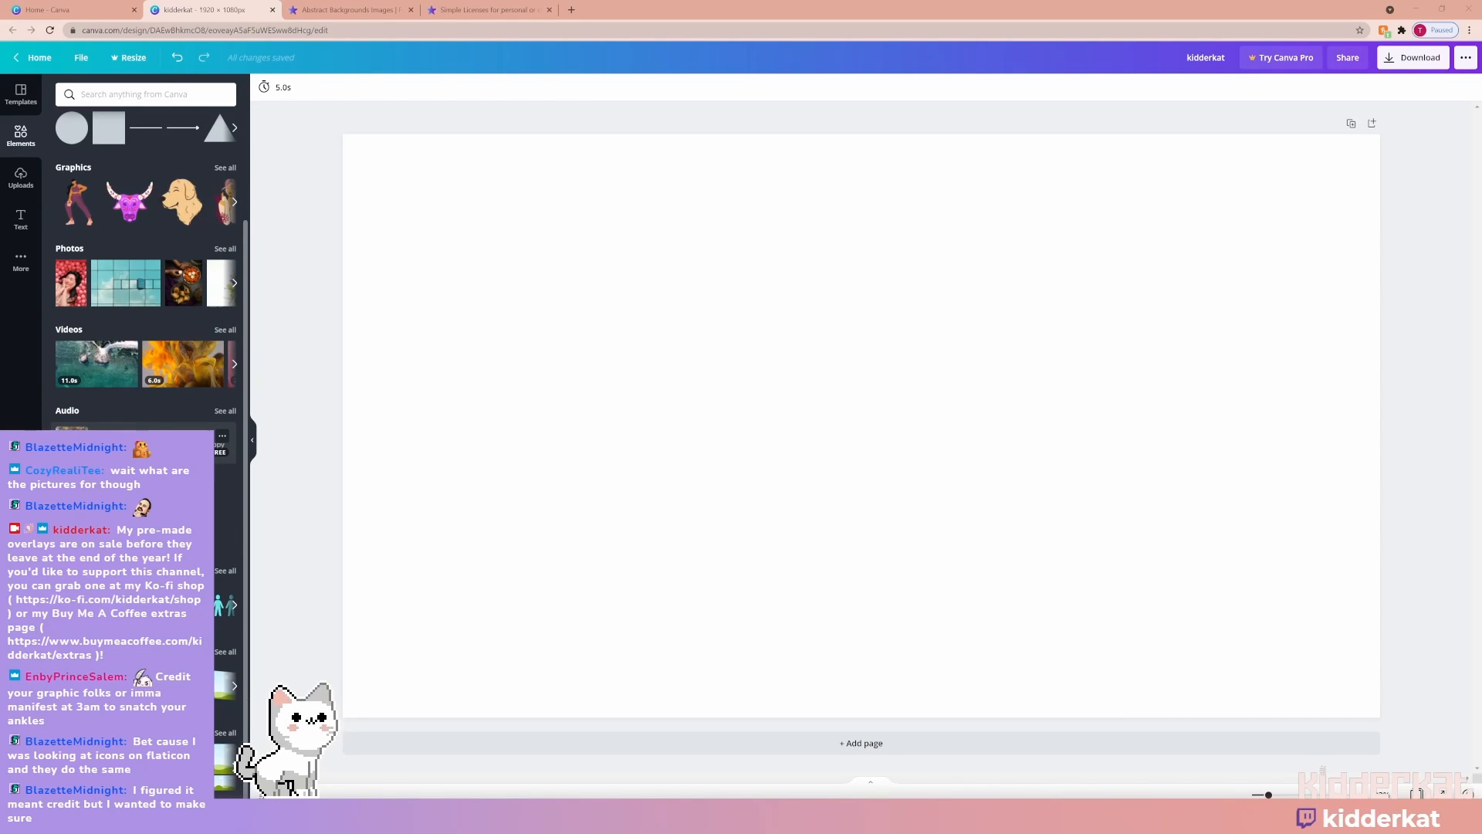
scroll(121, 404, "up", 2)
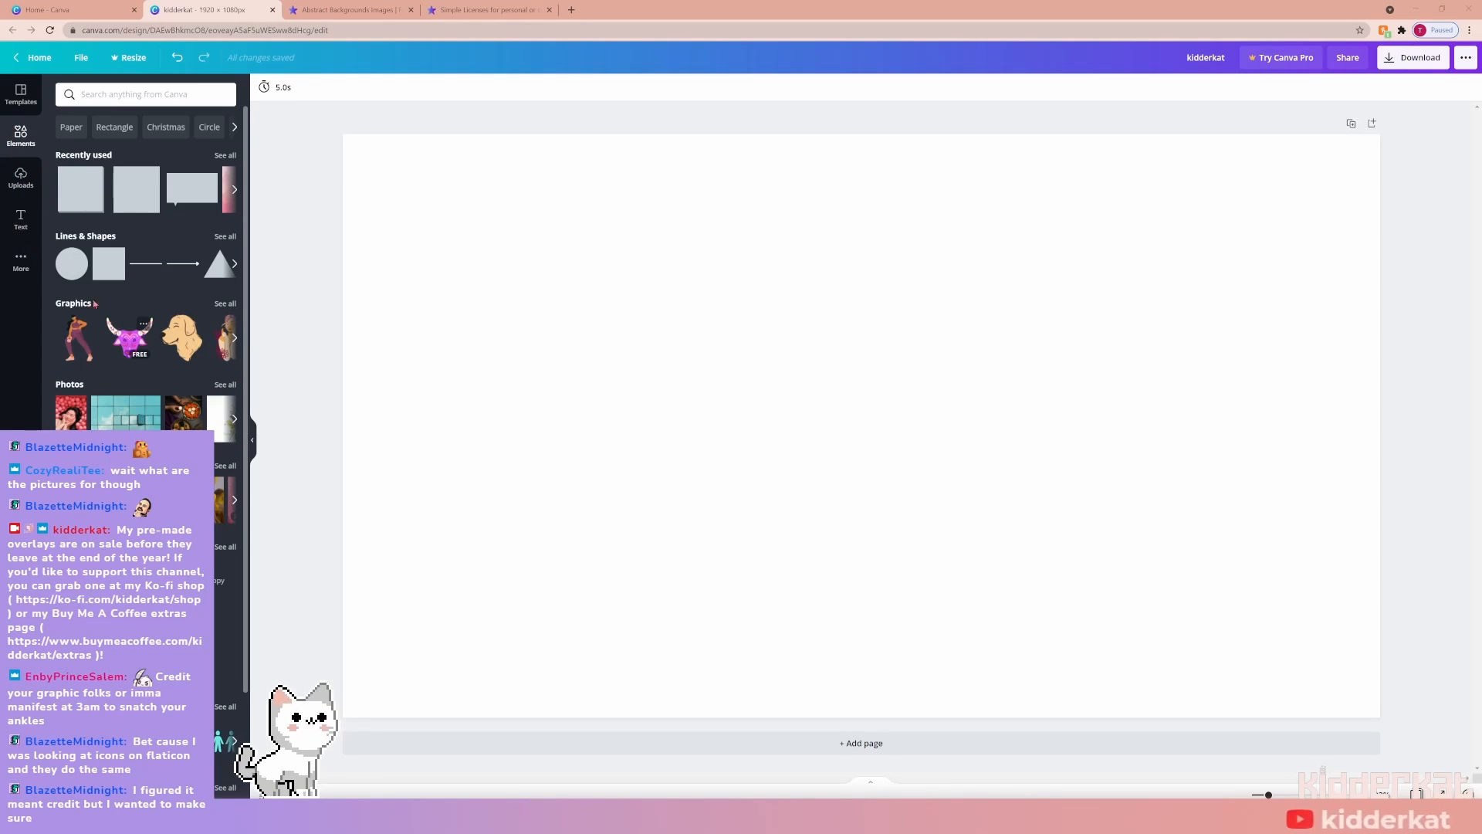
scroll(133, 346, "down", 1)
scroll(185, 340, "up", 1)
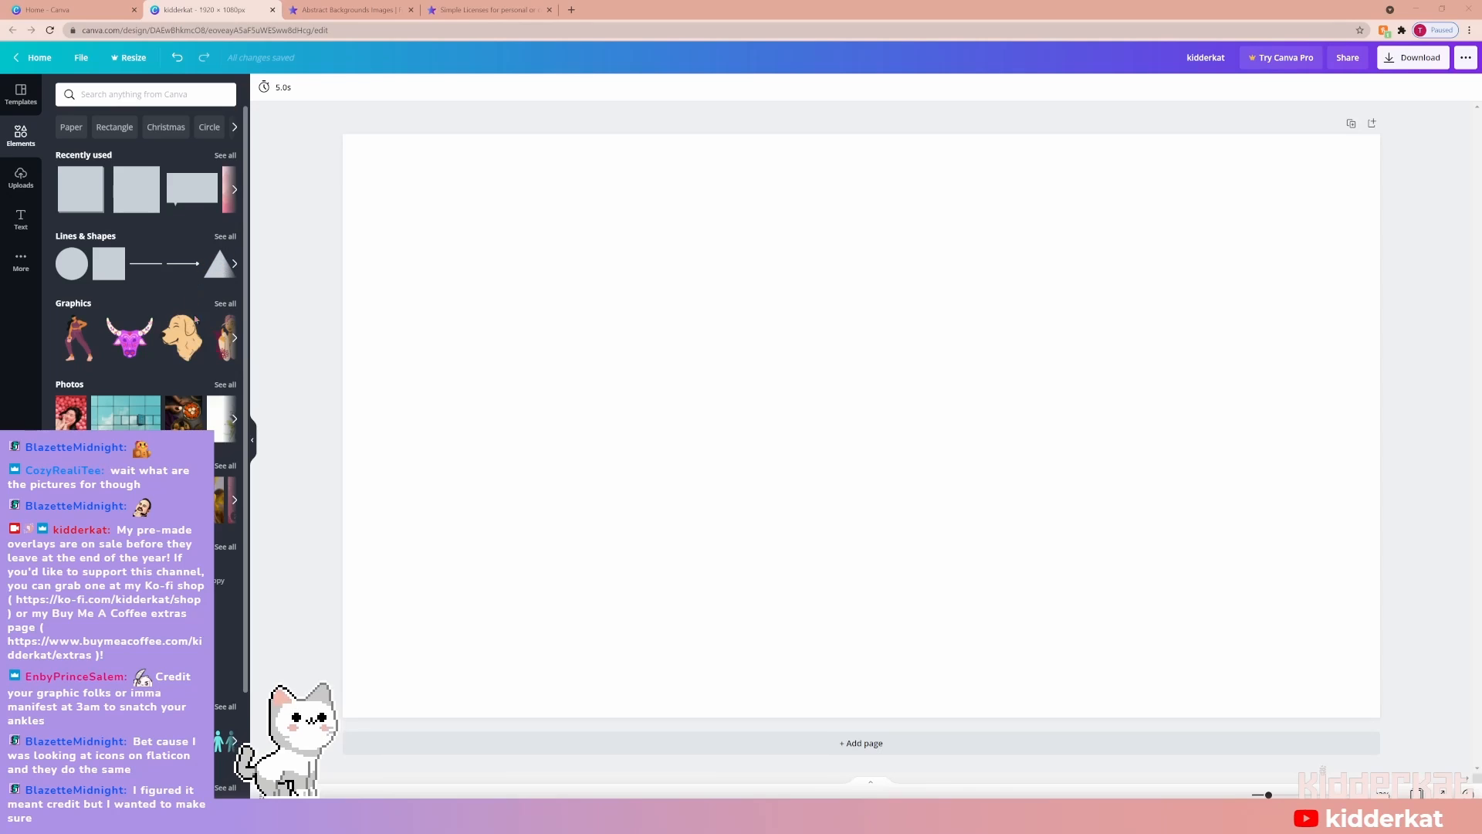
left_click(225, 386)
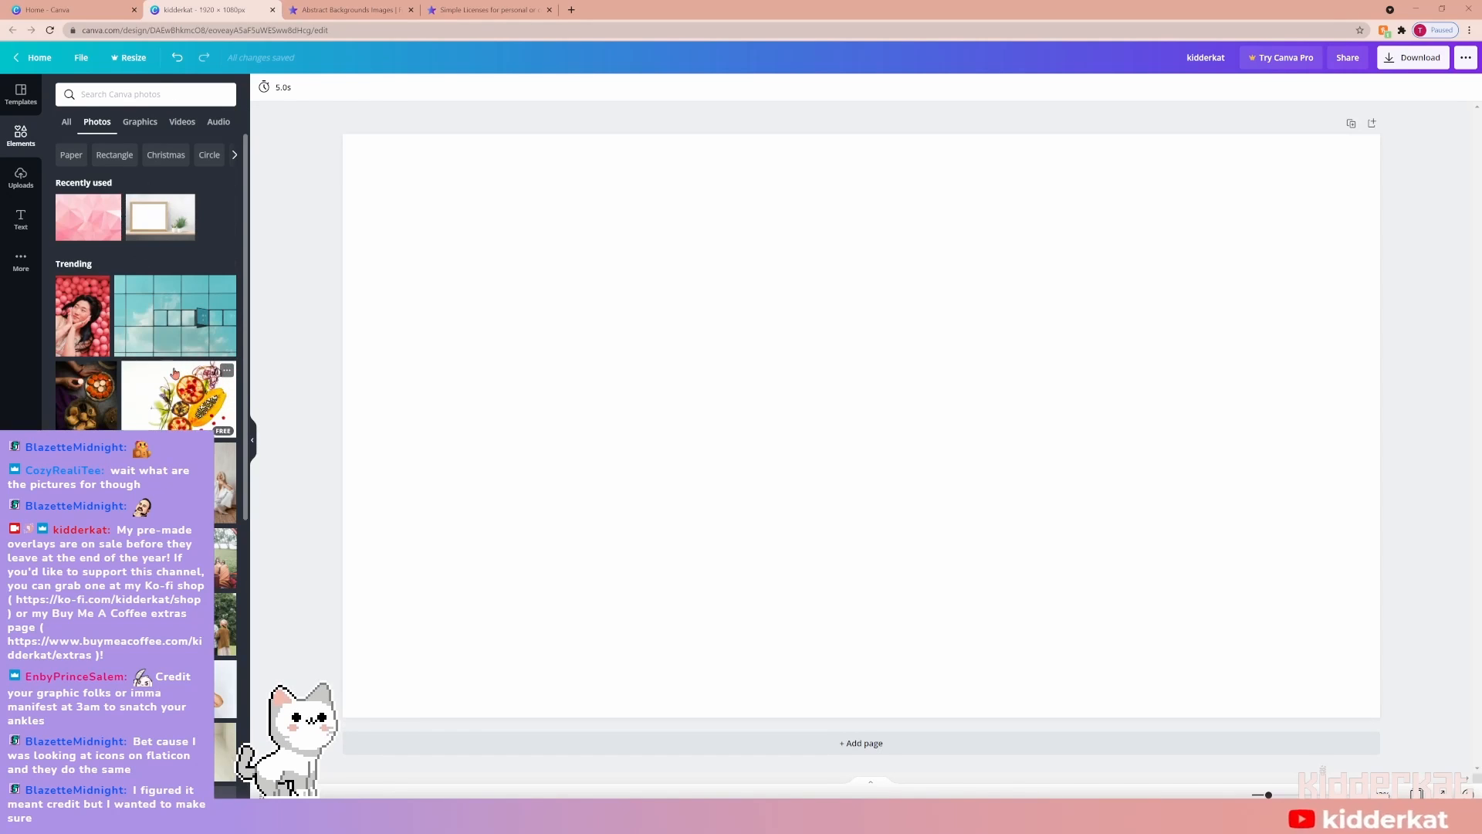
scroll(165, 378, "down", 3)
left_click(140, 121)
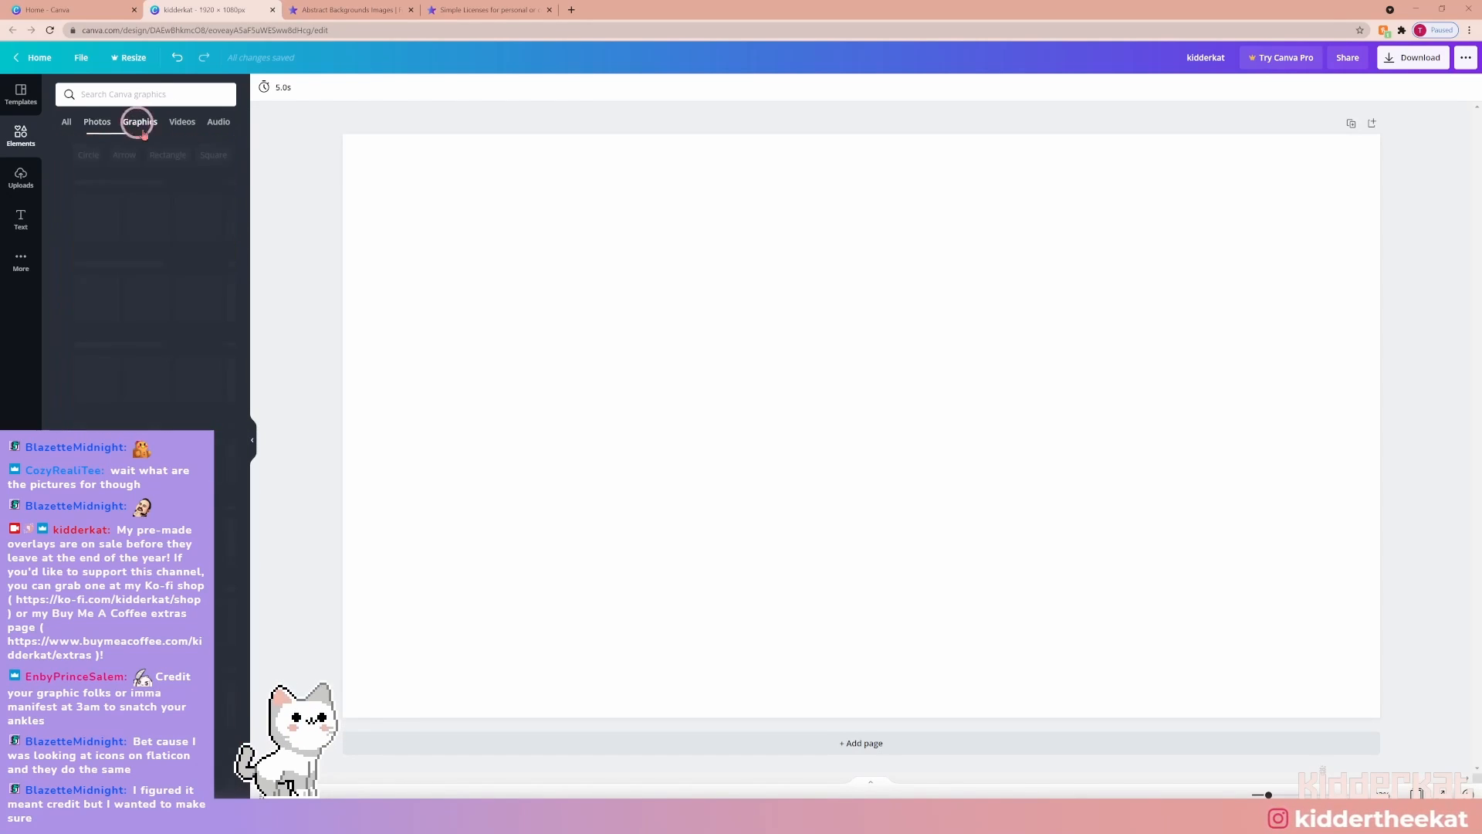
scroll(132, 327, "down", 15)
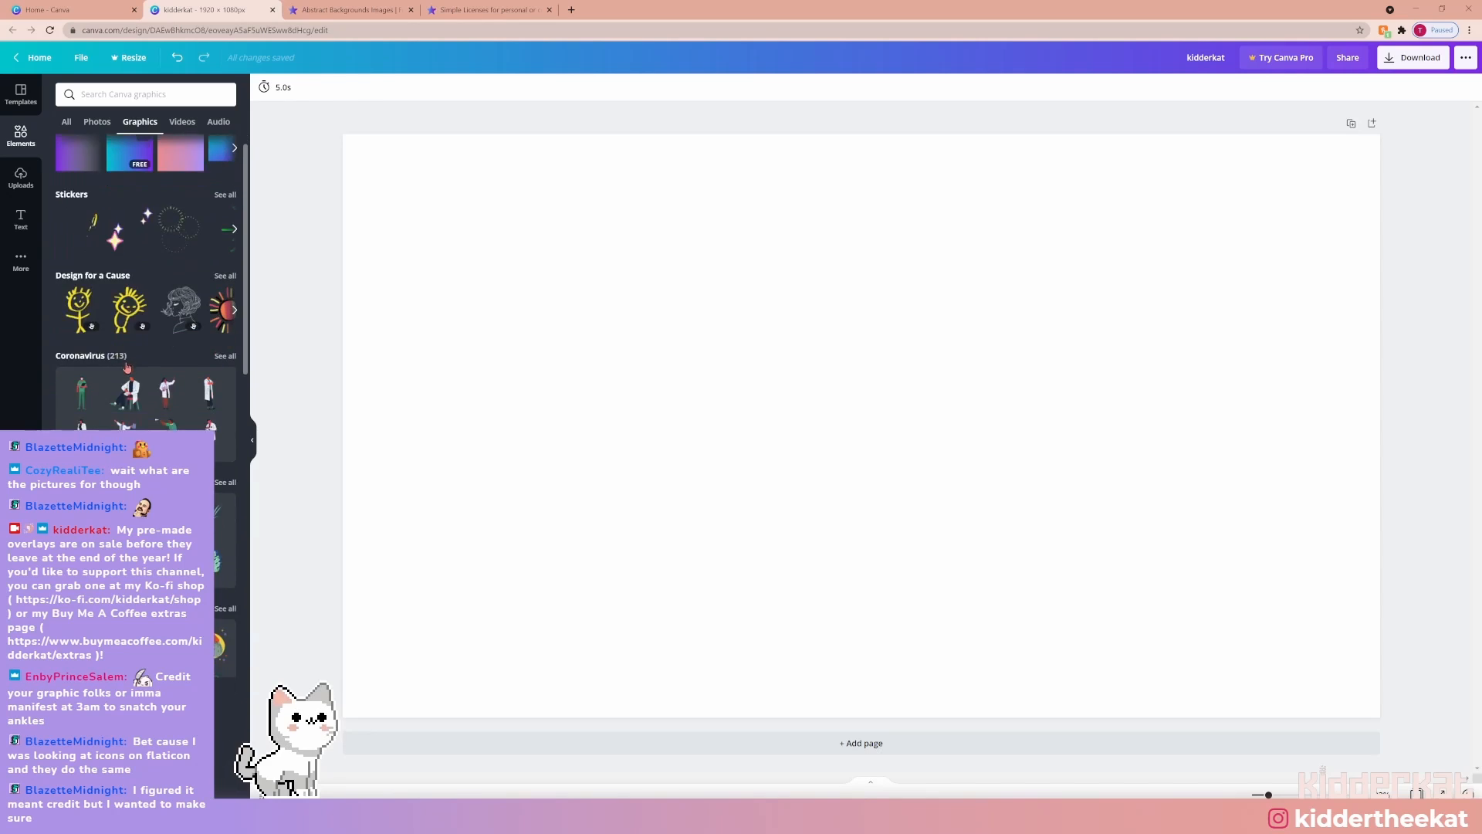
scroll(174, 392, "down", 8)
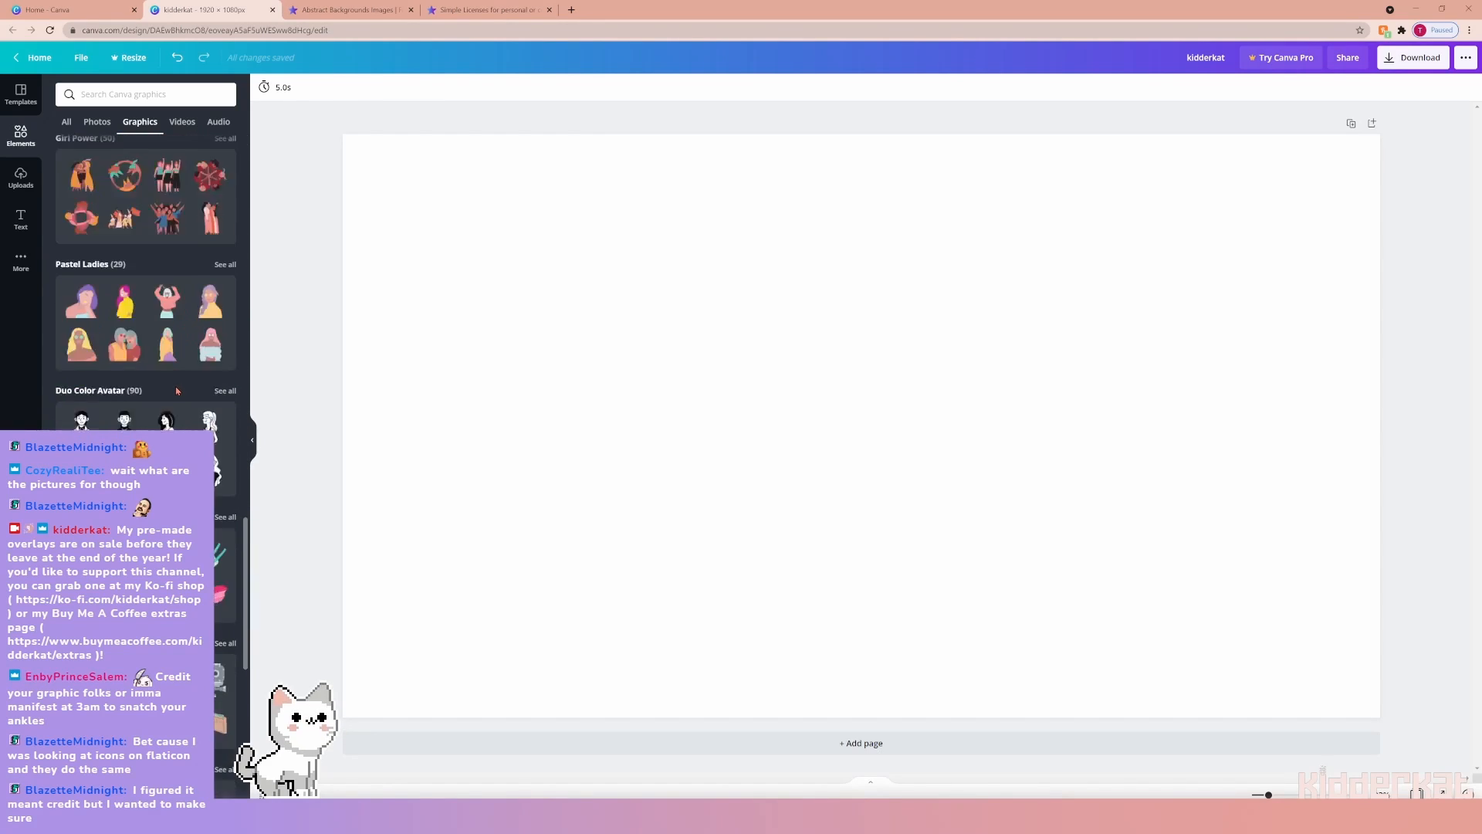
scroll(146, 309, "down", 3)
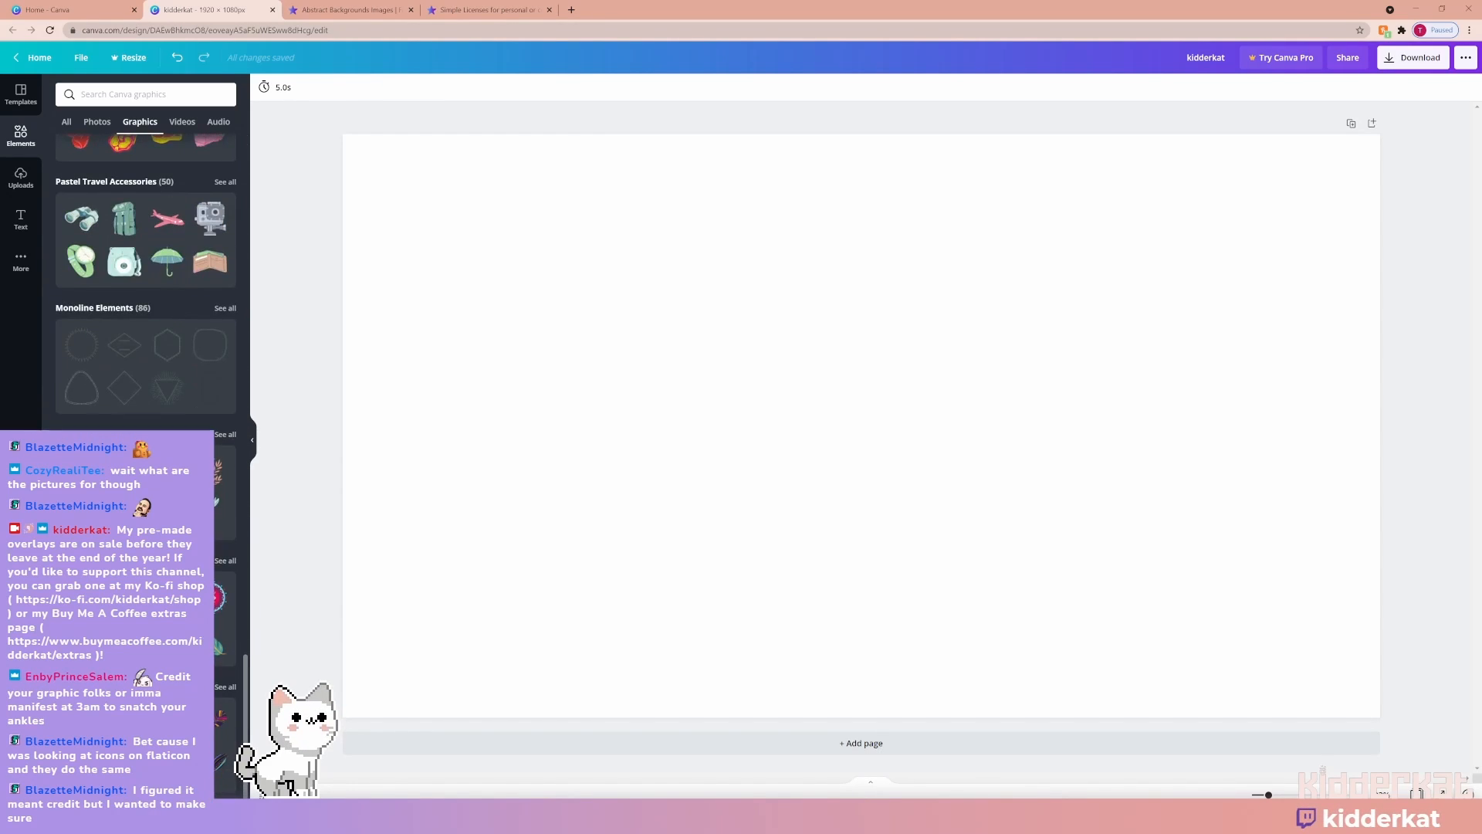
left_click(96, 122)
left_click(67, 125)
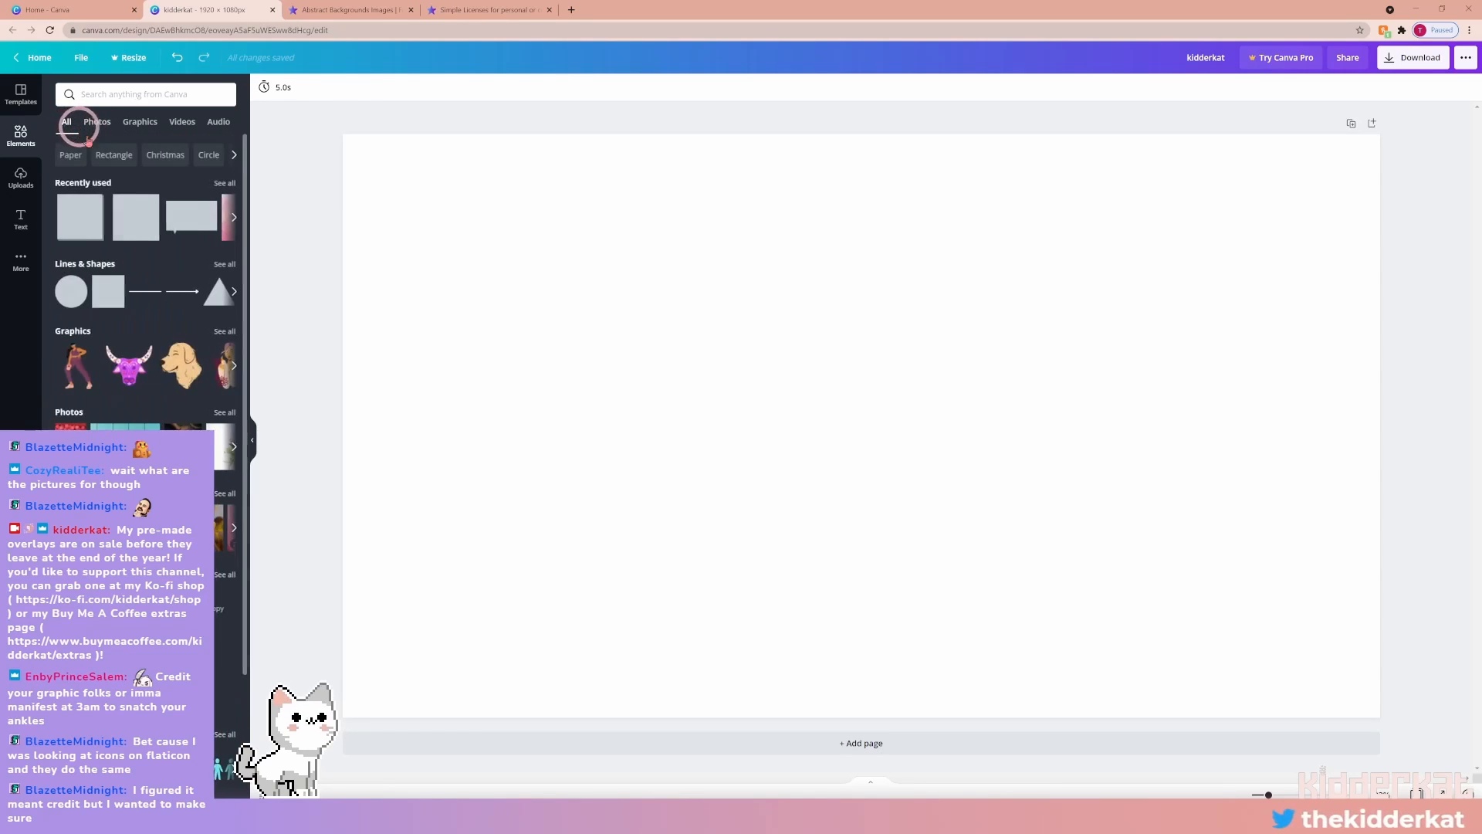
Search the elements library for "background" and browse the results for a photo background.
left_click(134, 97)
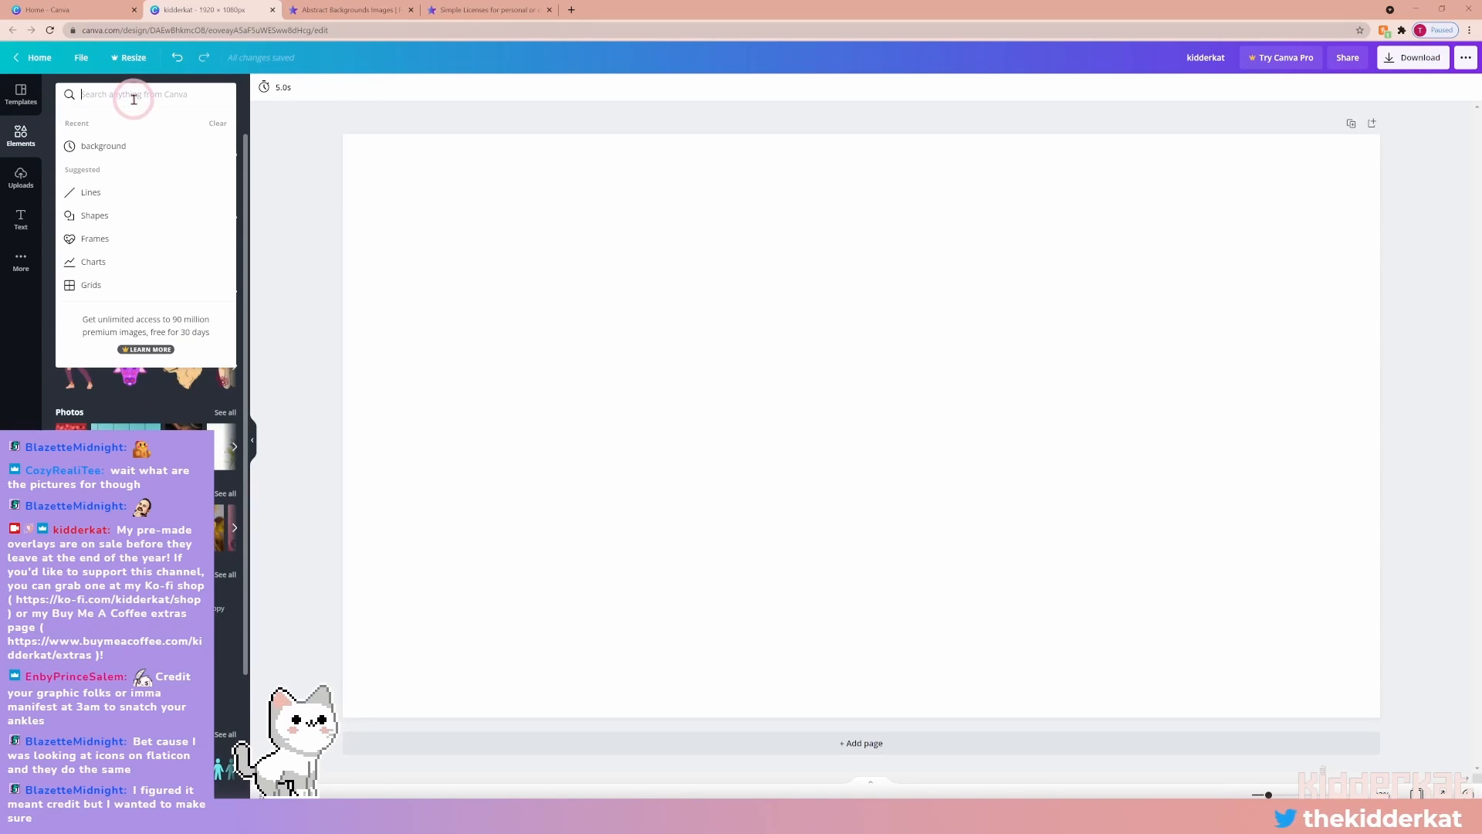
left_click(118, 146)
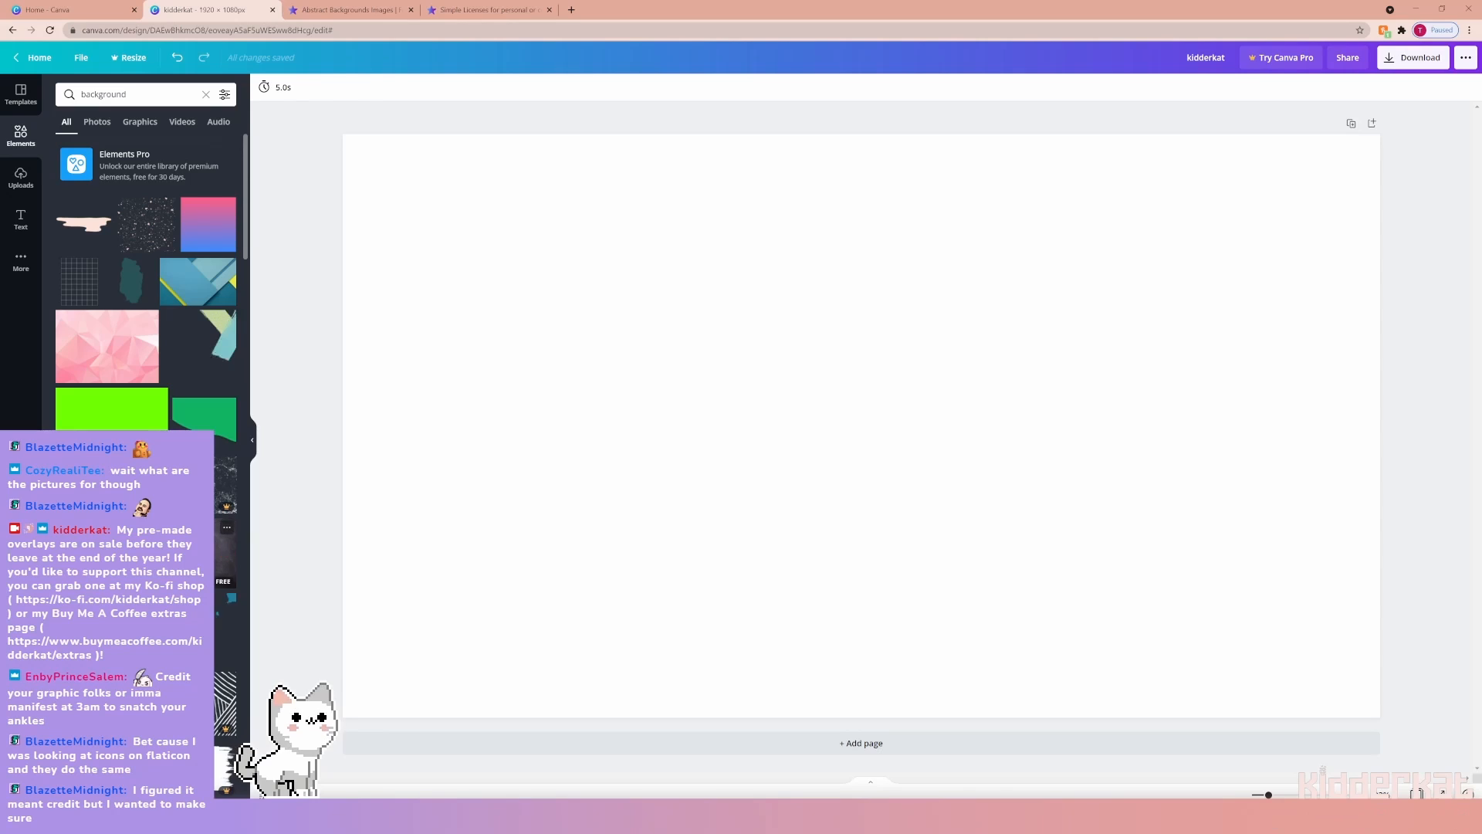
scroll(146, 309, "down", 3)
scroll(146, 309, "down", 10)
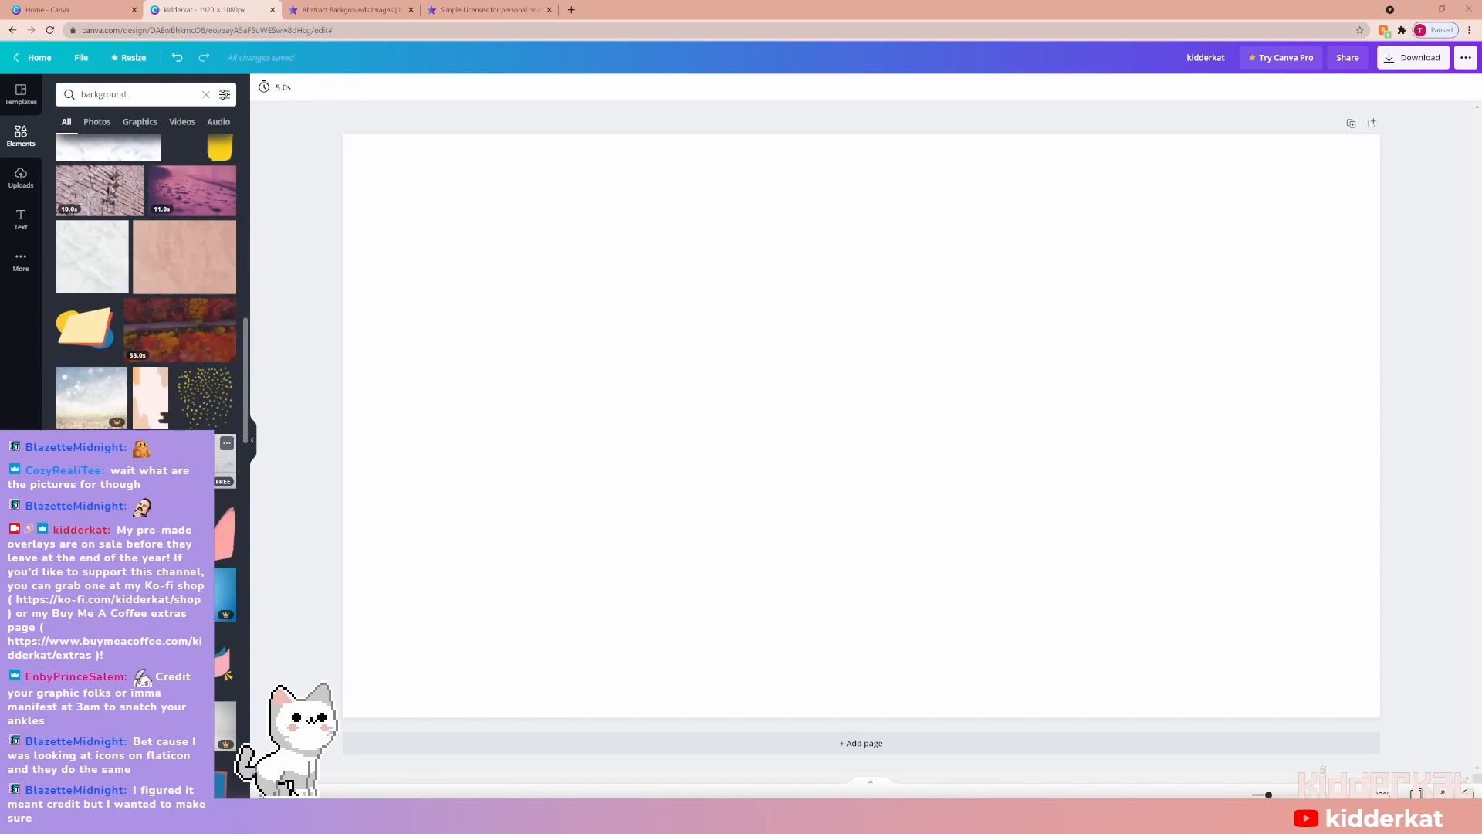
scroll(146, 281, "down", 1)
scroll(108, 348, "down", 1)
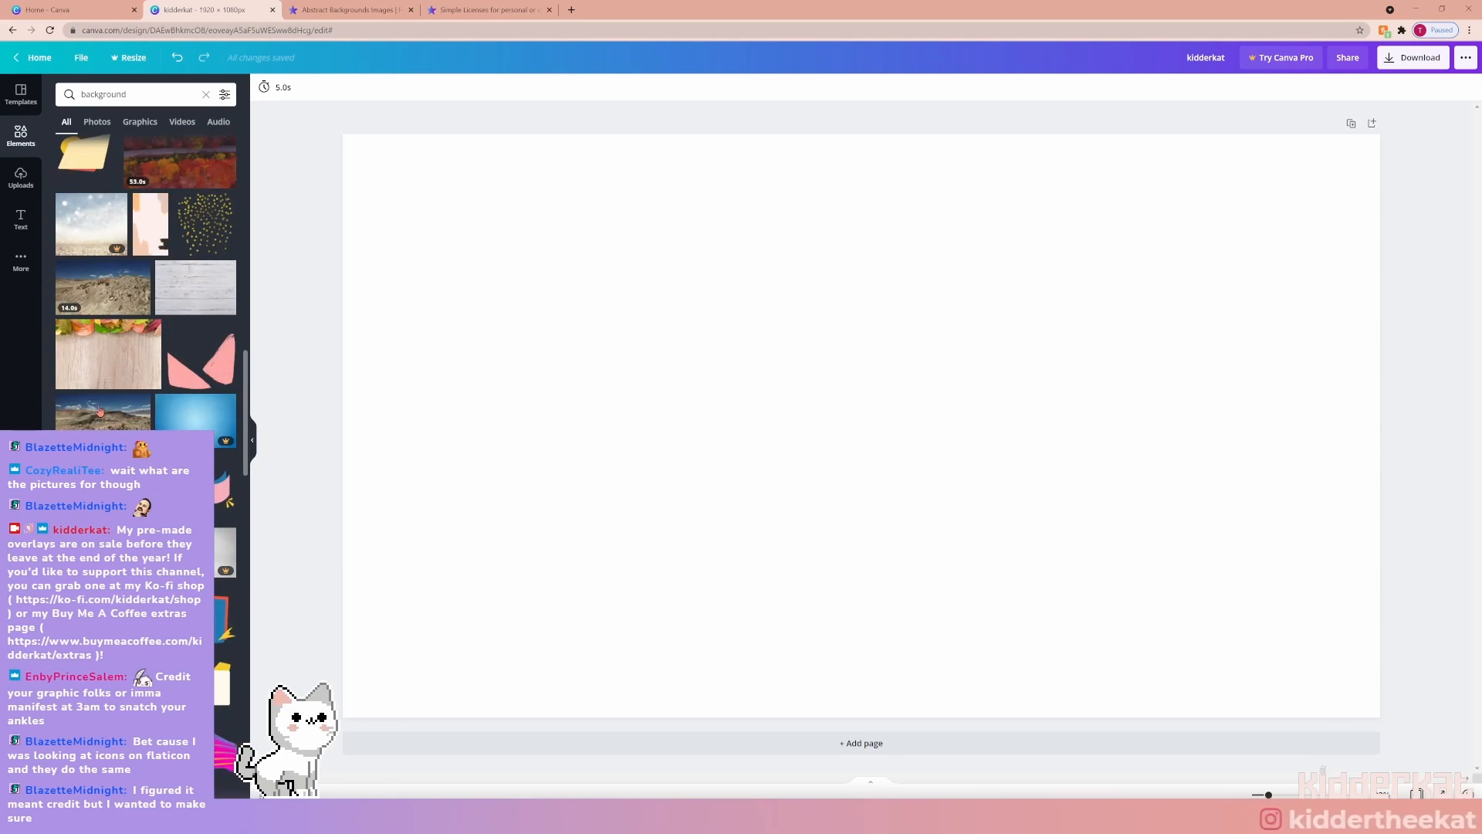
Try the wood photo with an autumn leaf border as an enlarged page background, and delete it.
left_click_drag(108, 355, 574, 245)
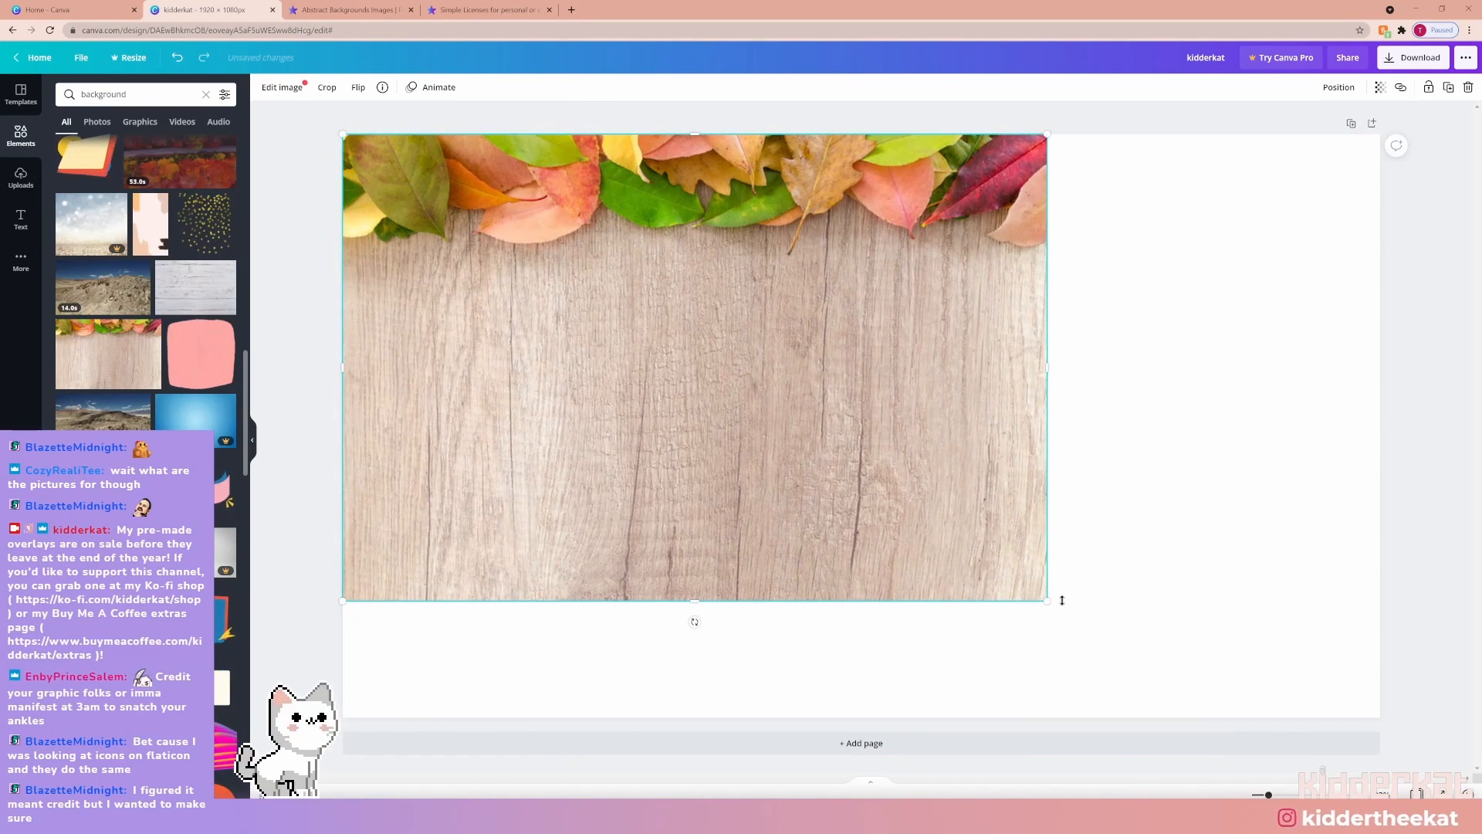
left_click_drag(1047, 600, 1212, 615)
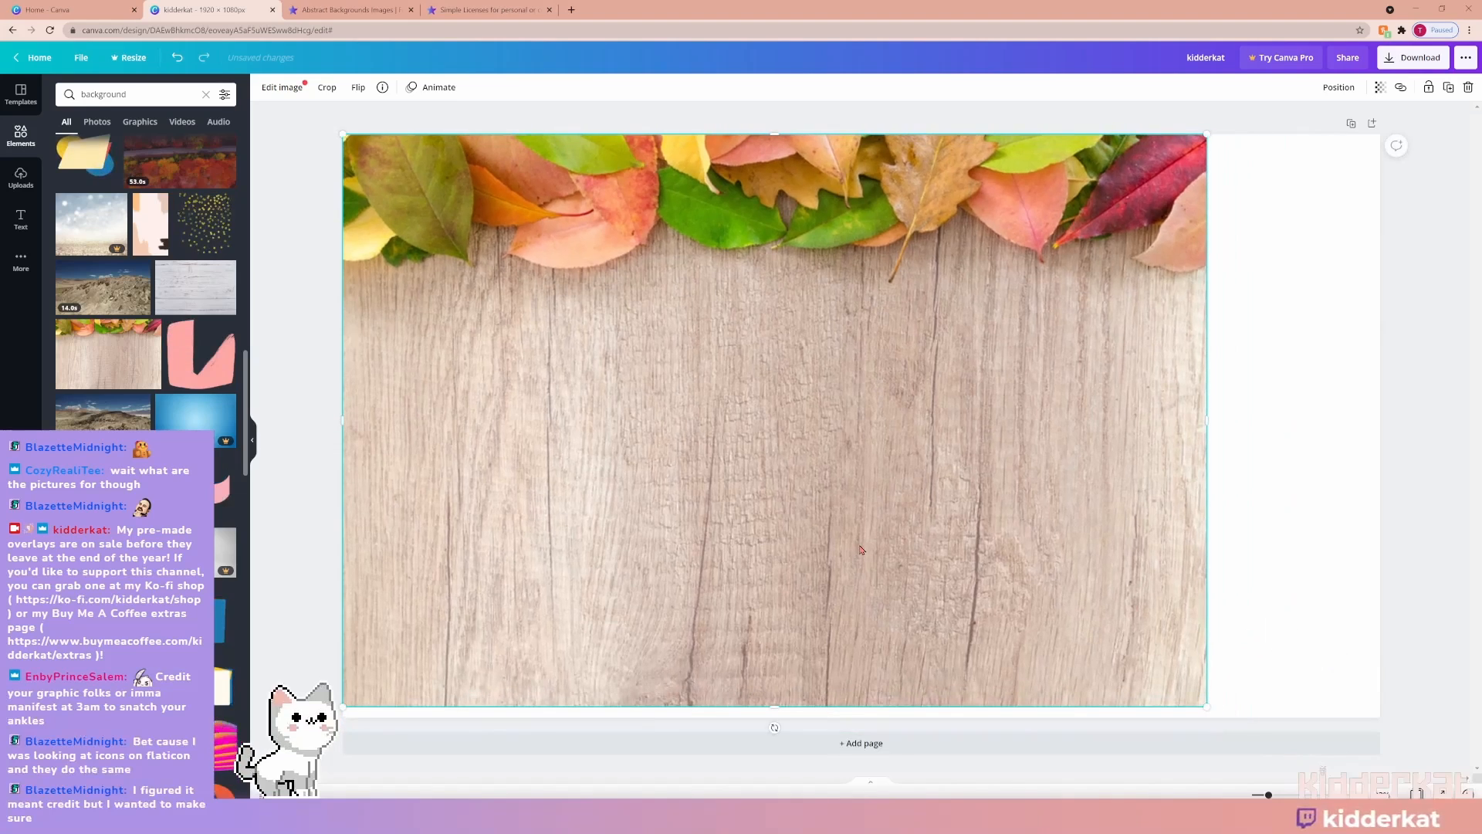
key("Delete")
Try placing the pink wood photo with white corner flowers on the page, open its crop mode, and delete the photo.
scroll(124, 440, "down", 1)
scroll(147, 309, "down", 5)
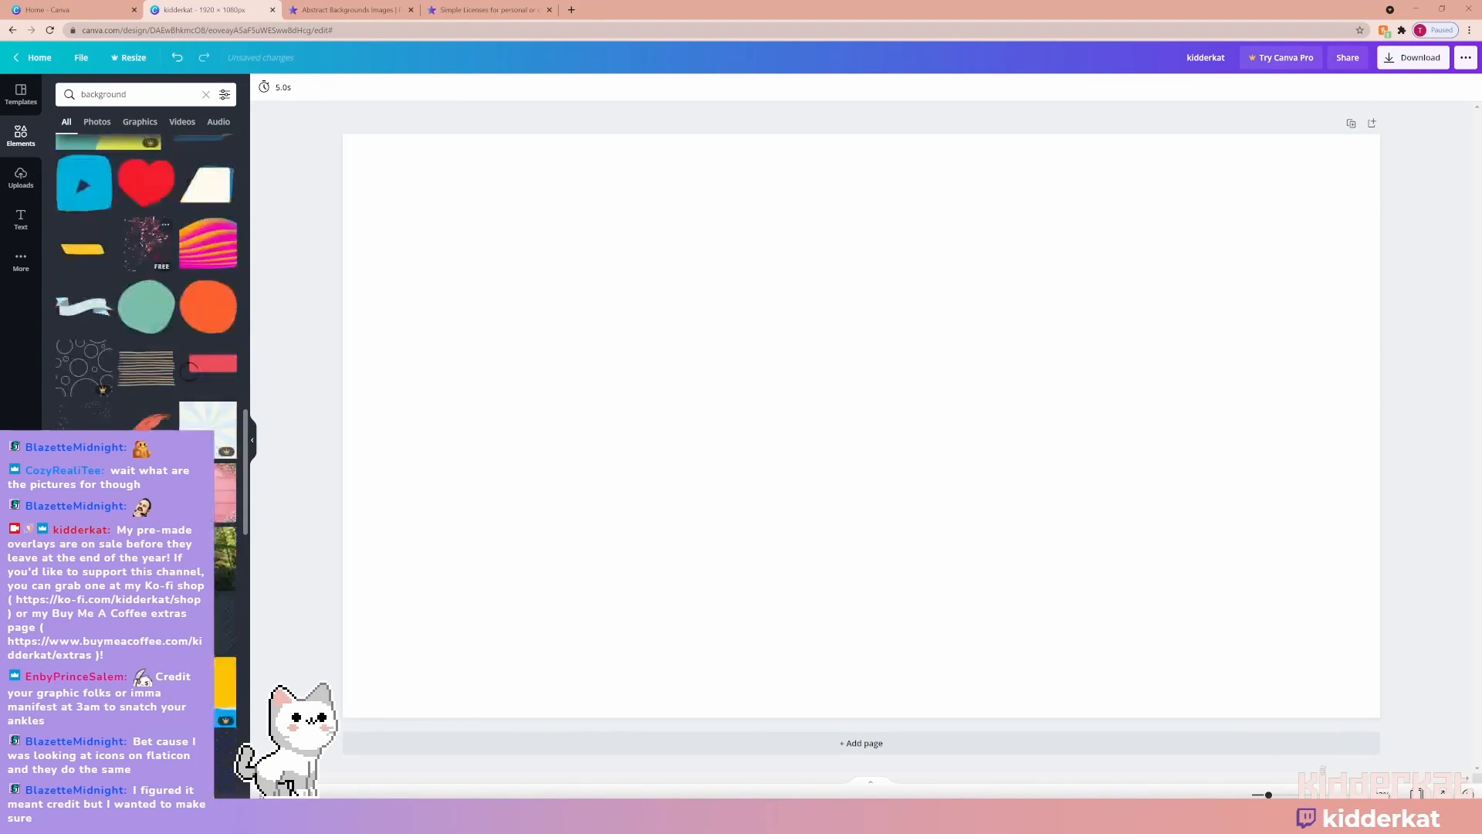
left_click_drag(193, 417, 636, 431)
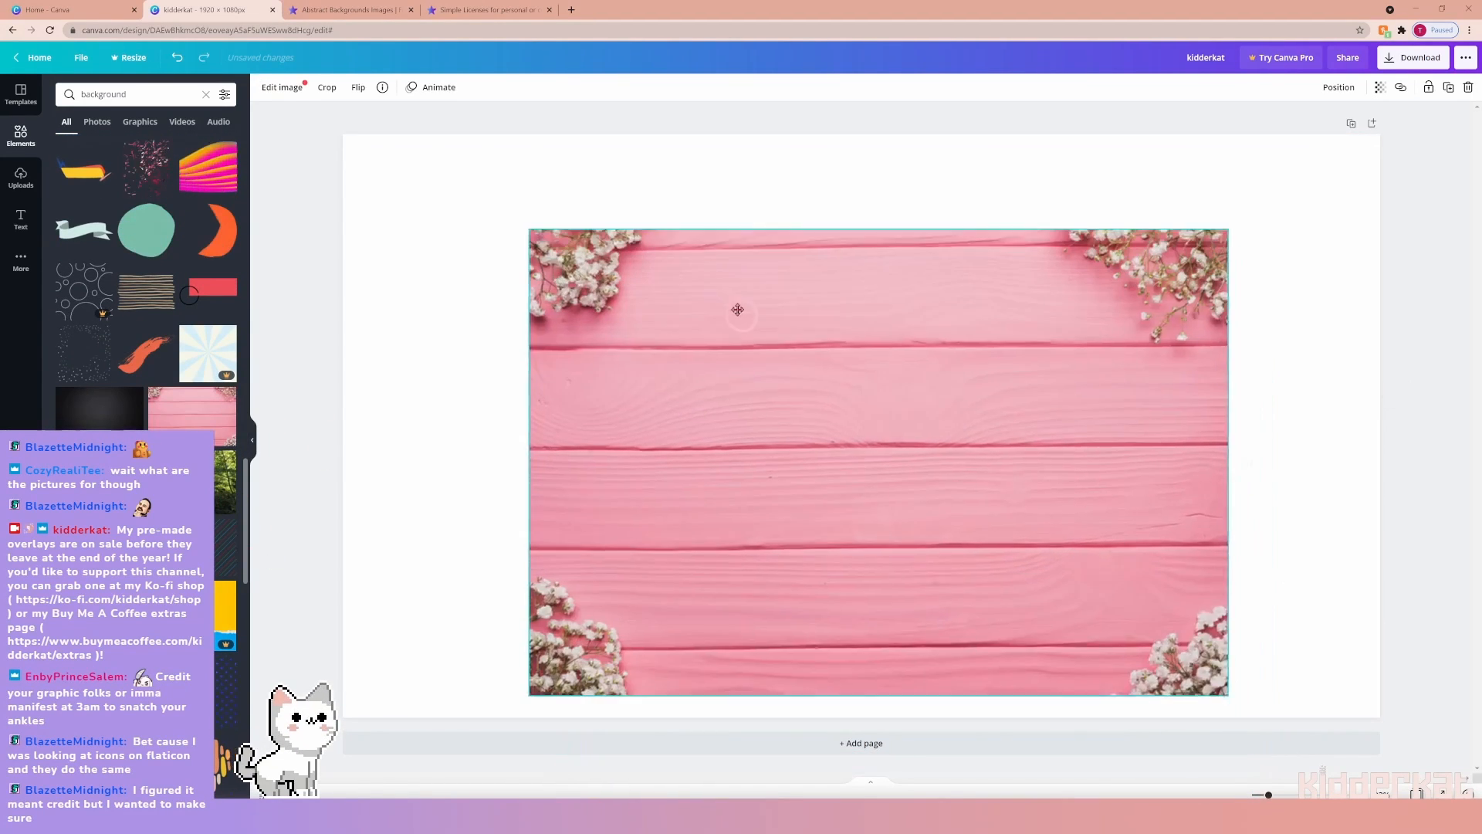
double_click(692, 367)
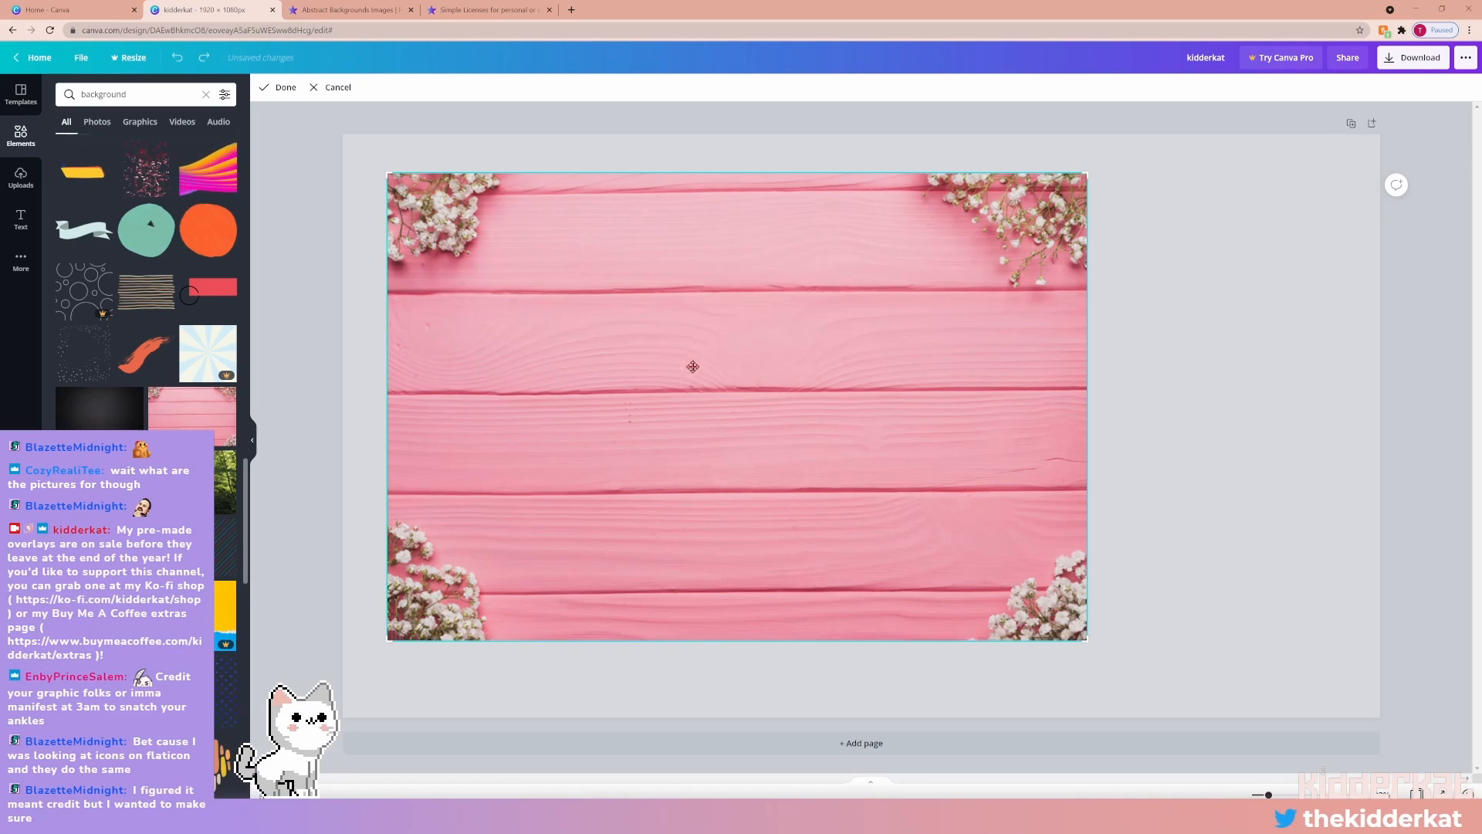
left_click(915, 299)
left_click_drag(883, 314, 698, 370)
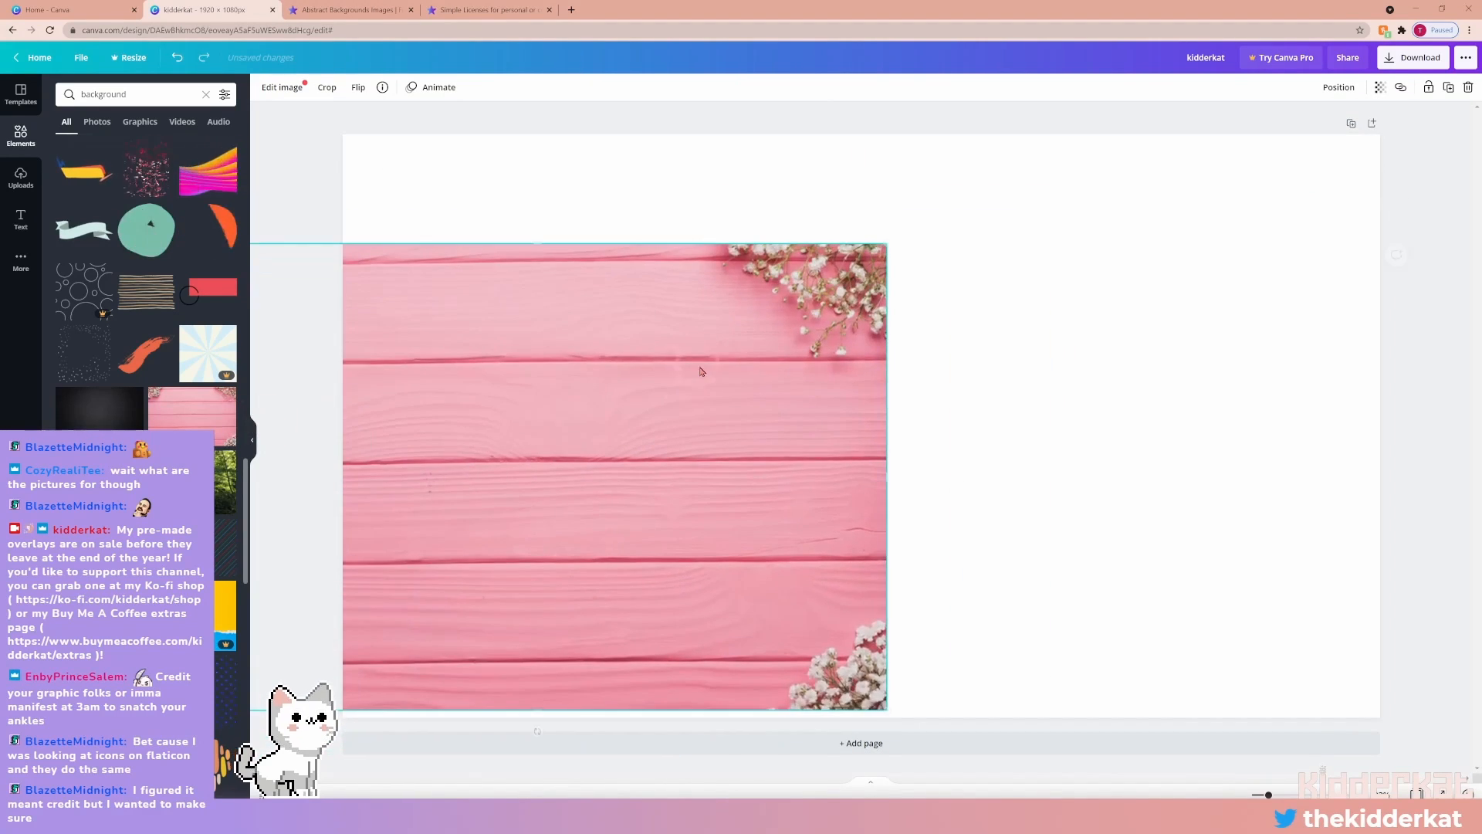
key("Delete")
Place the pink wood photo with white flowers on the page again, enlarge it to cover the page, and shift it up.
left_click_drag(219, 428, 688, 298)
left_click_drag(499, 205, 525, 232)
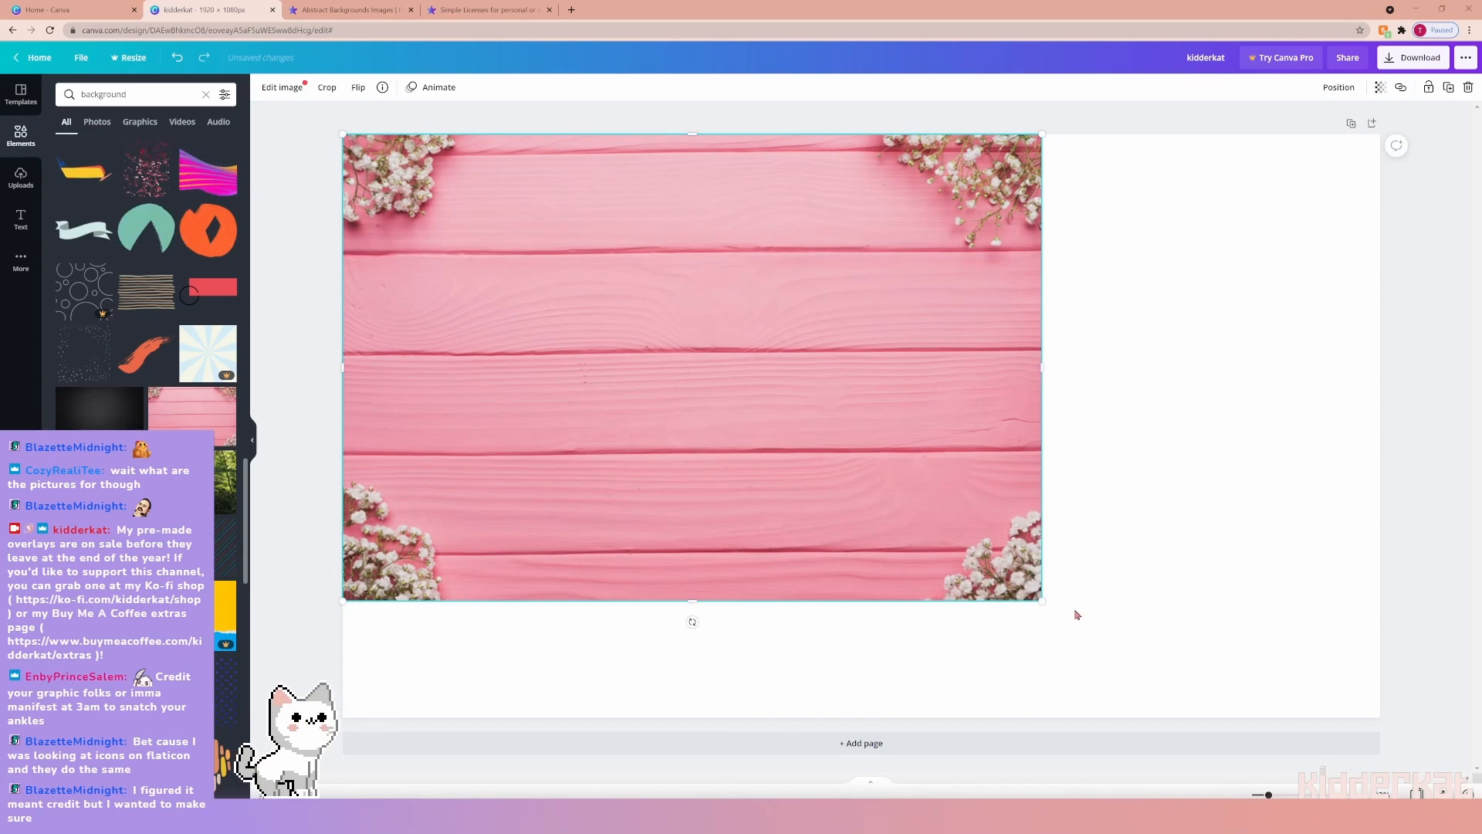
left_click_drag(1045, 601, 1475, 700)
left_click_drag(985, 591, 976, 499)
Add a square shape from the elements library, stretch it into a large rectangle, and align it to the page's top-left corner.
scroll(199, 417, "up", 10)
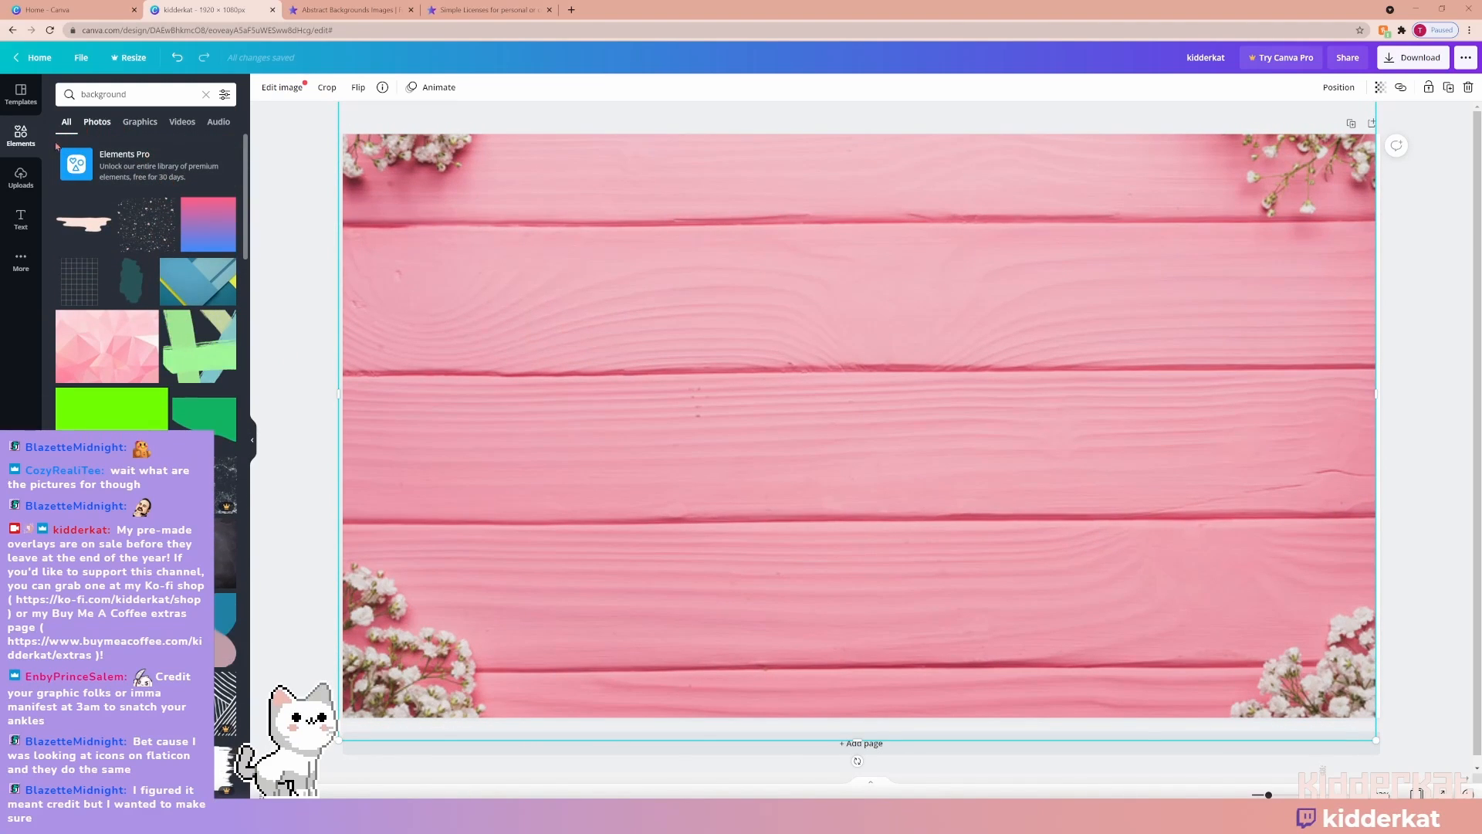
left_click(31, 139)
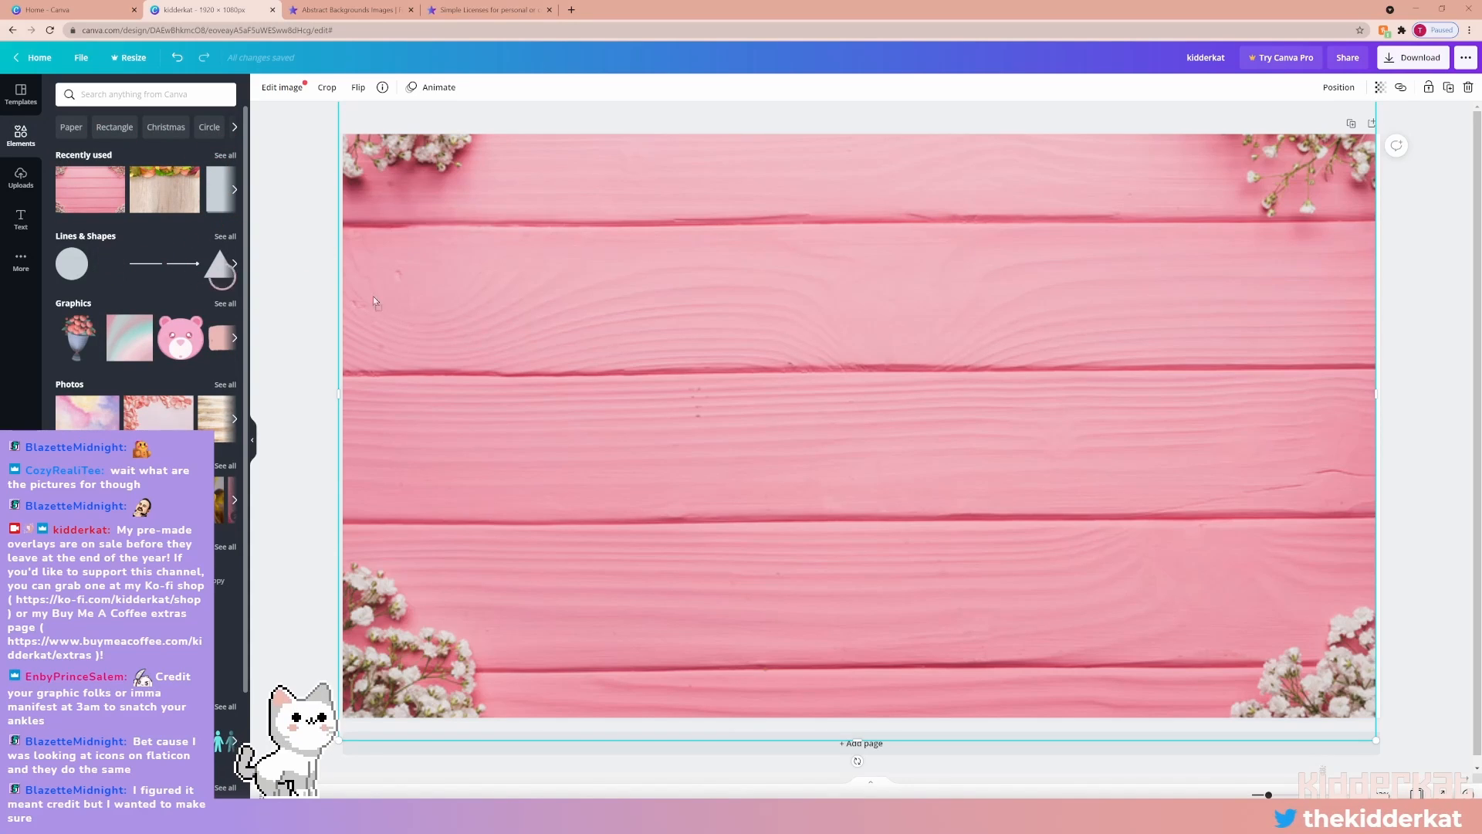
left_click_drag(373, 295, 512, 309)
left_click_drag(812, 448, 1207, 446)
left_click_drag(980, 506, 850, 429)
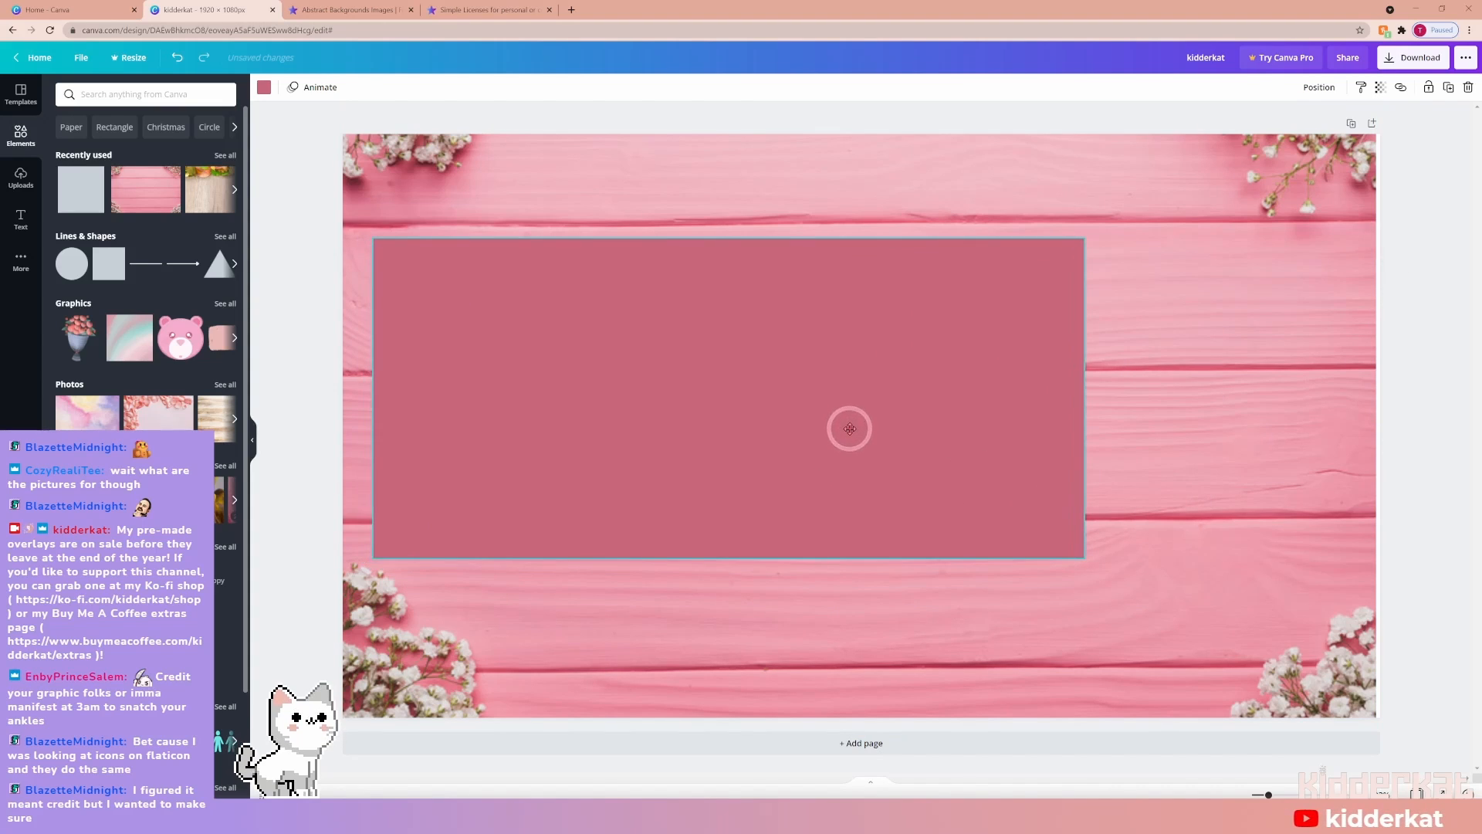
left_click_drag(728, 239, 727, 155)
left_click_drag(733, 564, 734, 673)
left_click_drag(759, 606, 729, 577)
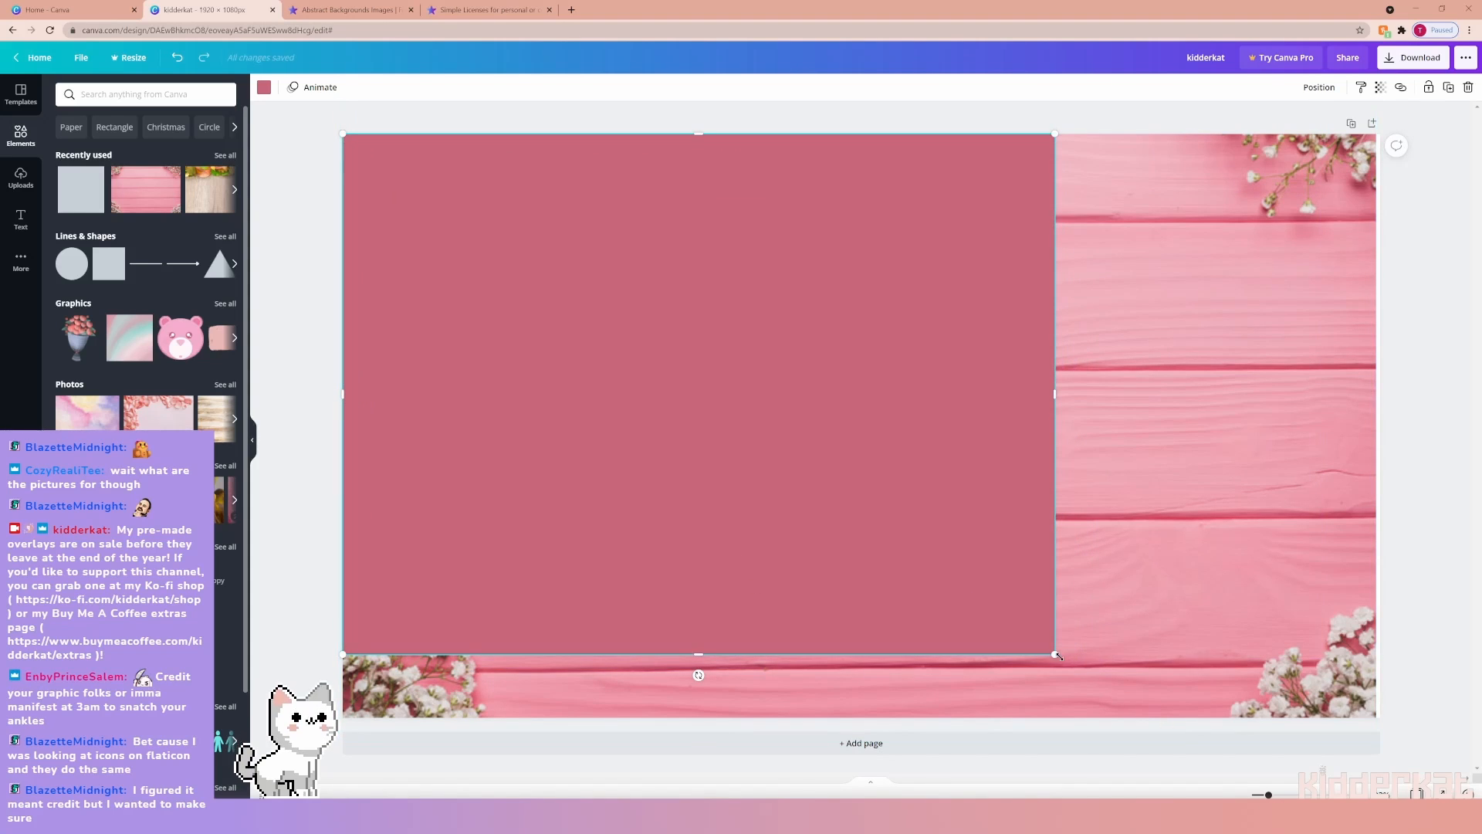
Fit the rectangle to the full page, scale it down proportionally to about three quarters, and centre it vertically along the page's left edge.
left_click_drag(1055, 654, 1164, 728)
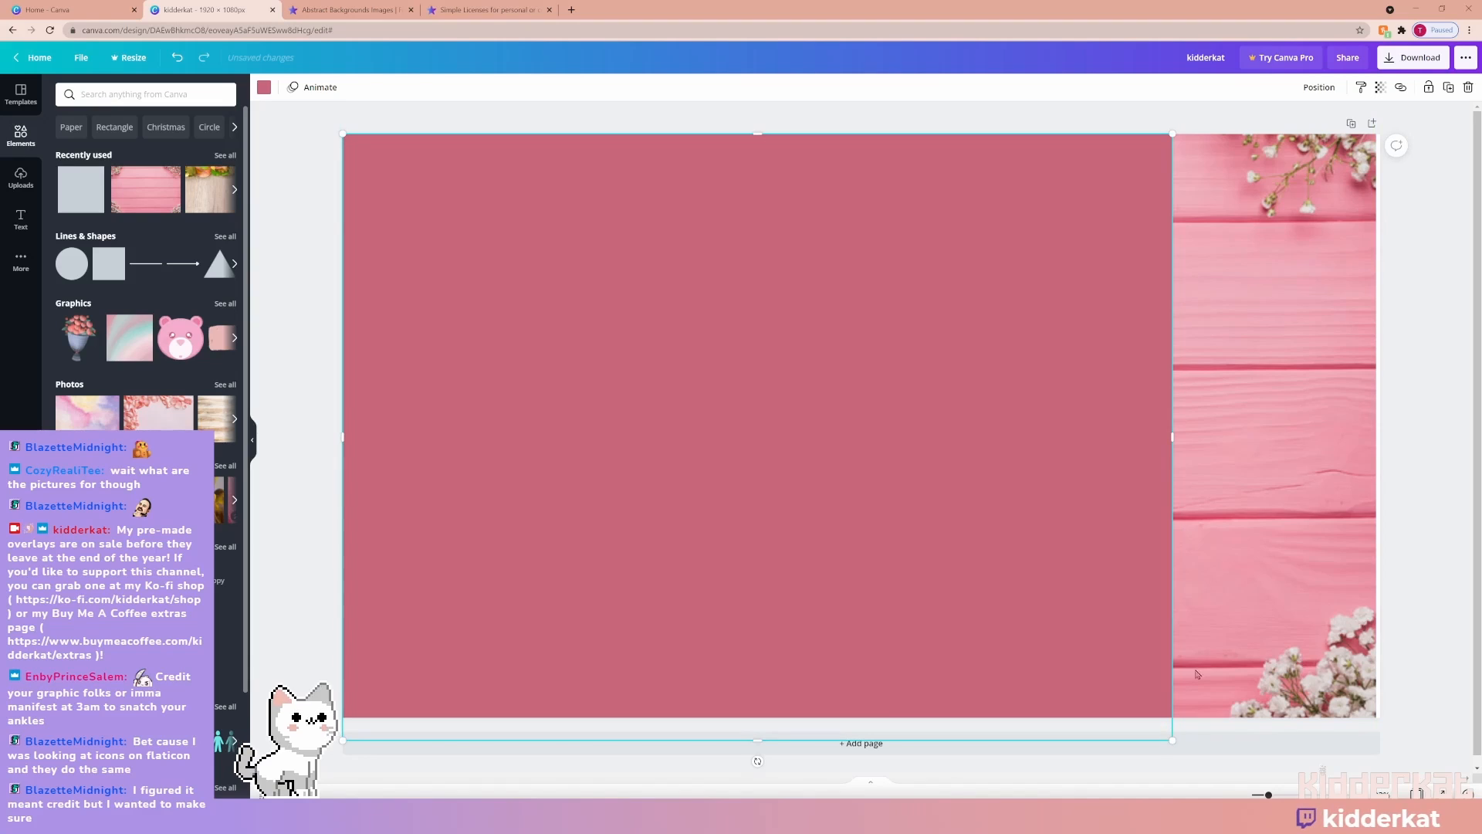
left_click_drag(1173, 437, 1379, 424)
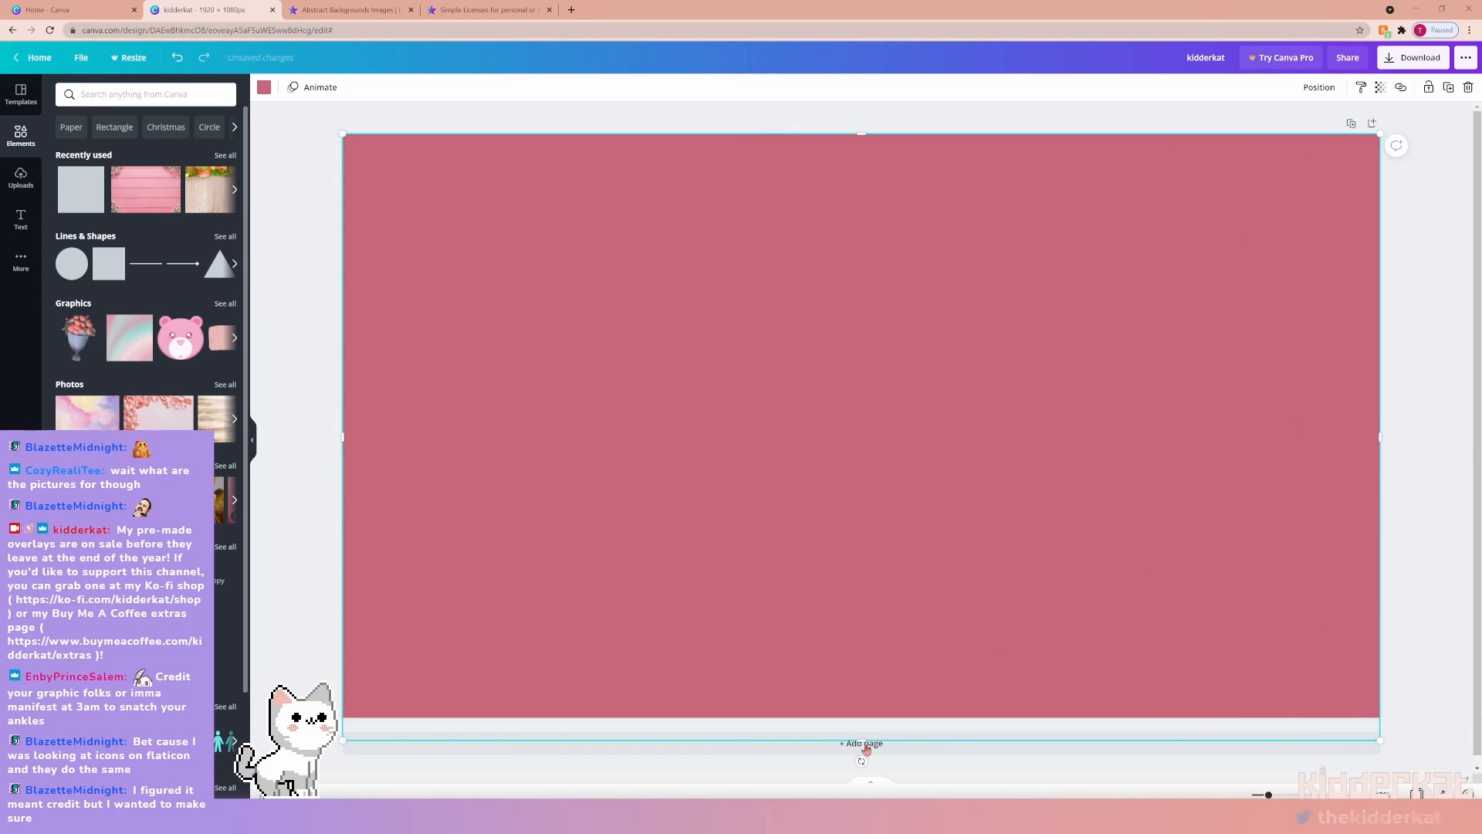
left_click_drag(863, 739, 870, 715)
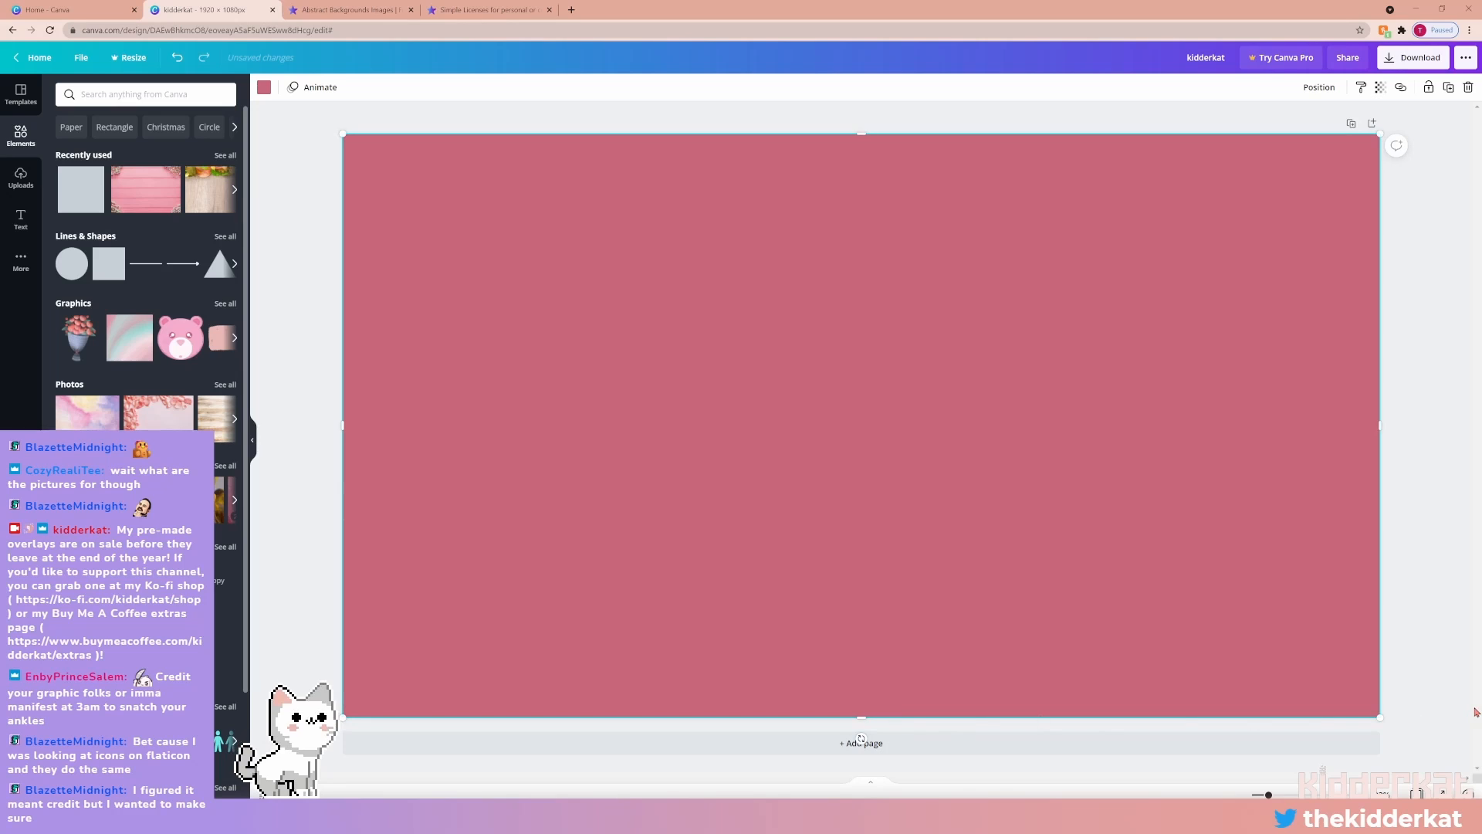
left_click_drag(1381, 721, 1142, 583)
left_click_drag(842, 466, 842, 532)
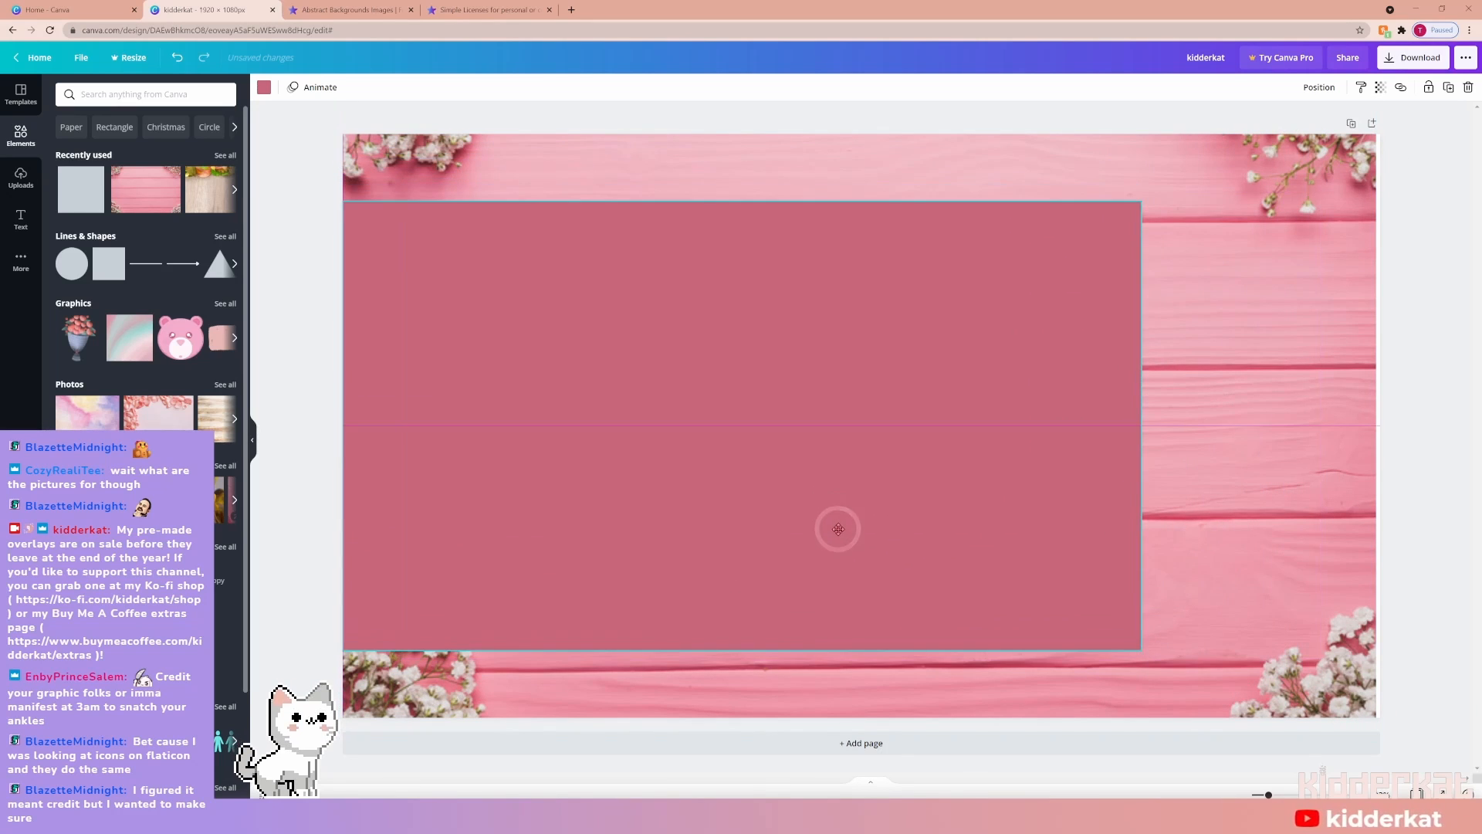
Widen the pink wood background photo so that it reaches the page's right edge.
left_click(1370, 441)
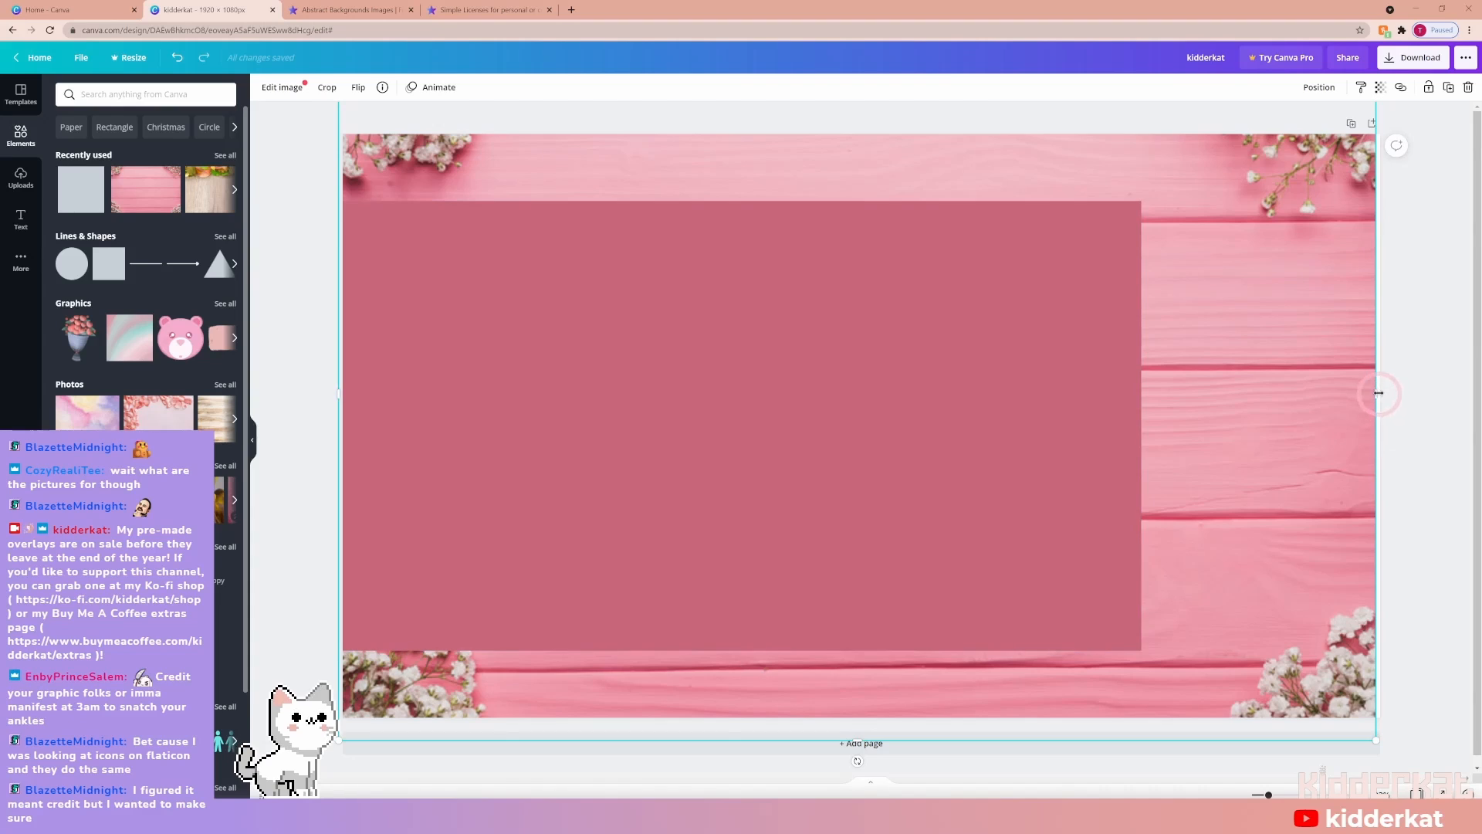
left_click_drag(1387, 396, 1391, 394)
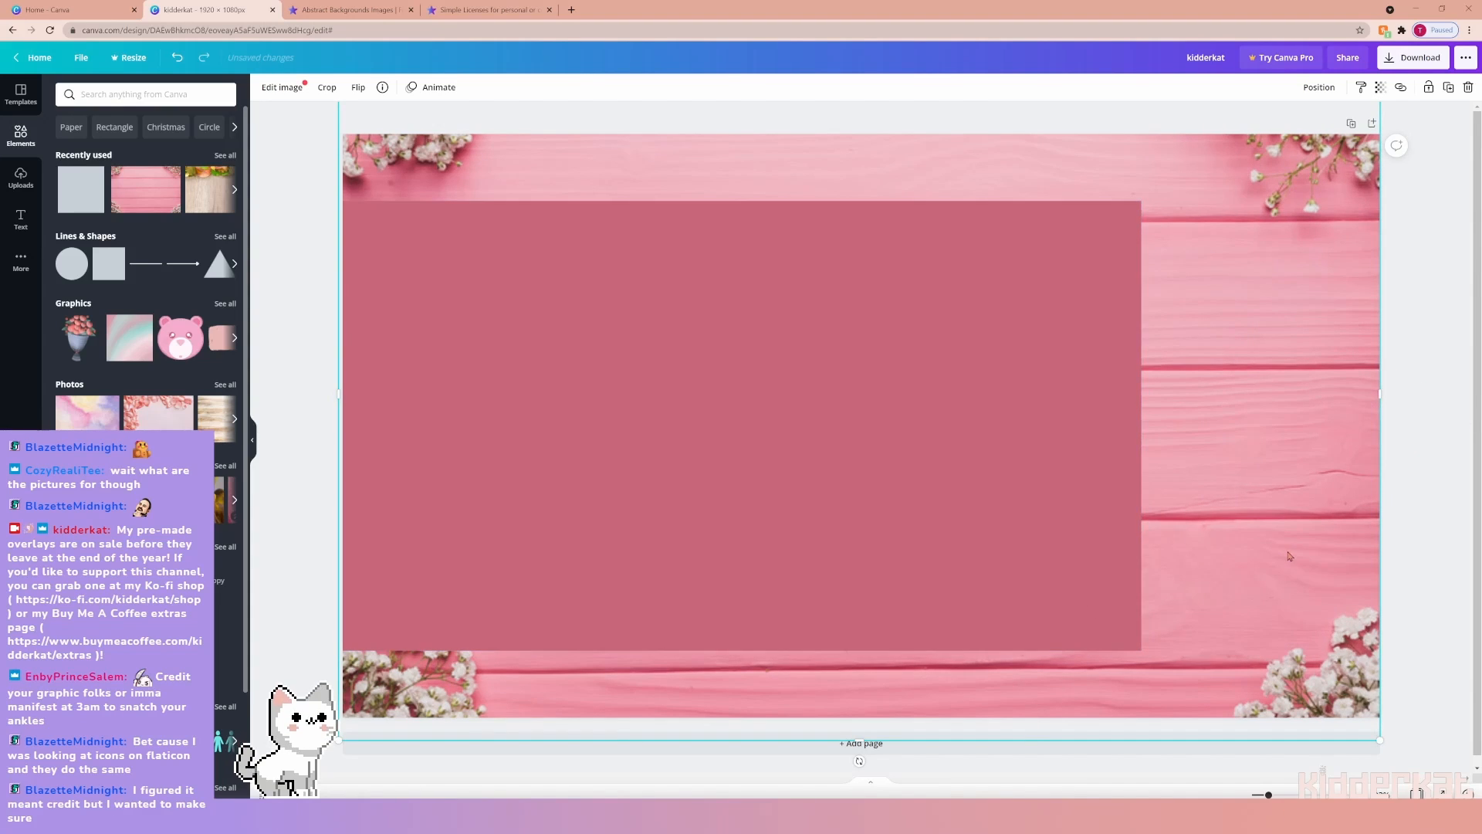
left_click(1152, 502)
left_click(1109, 533)
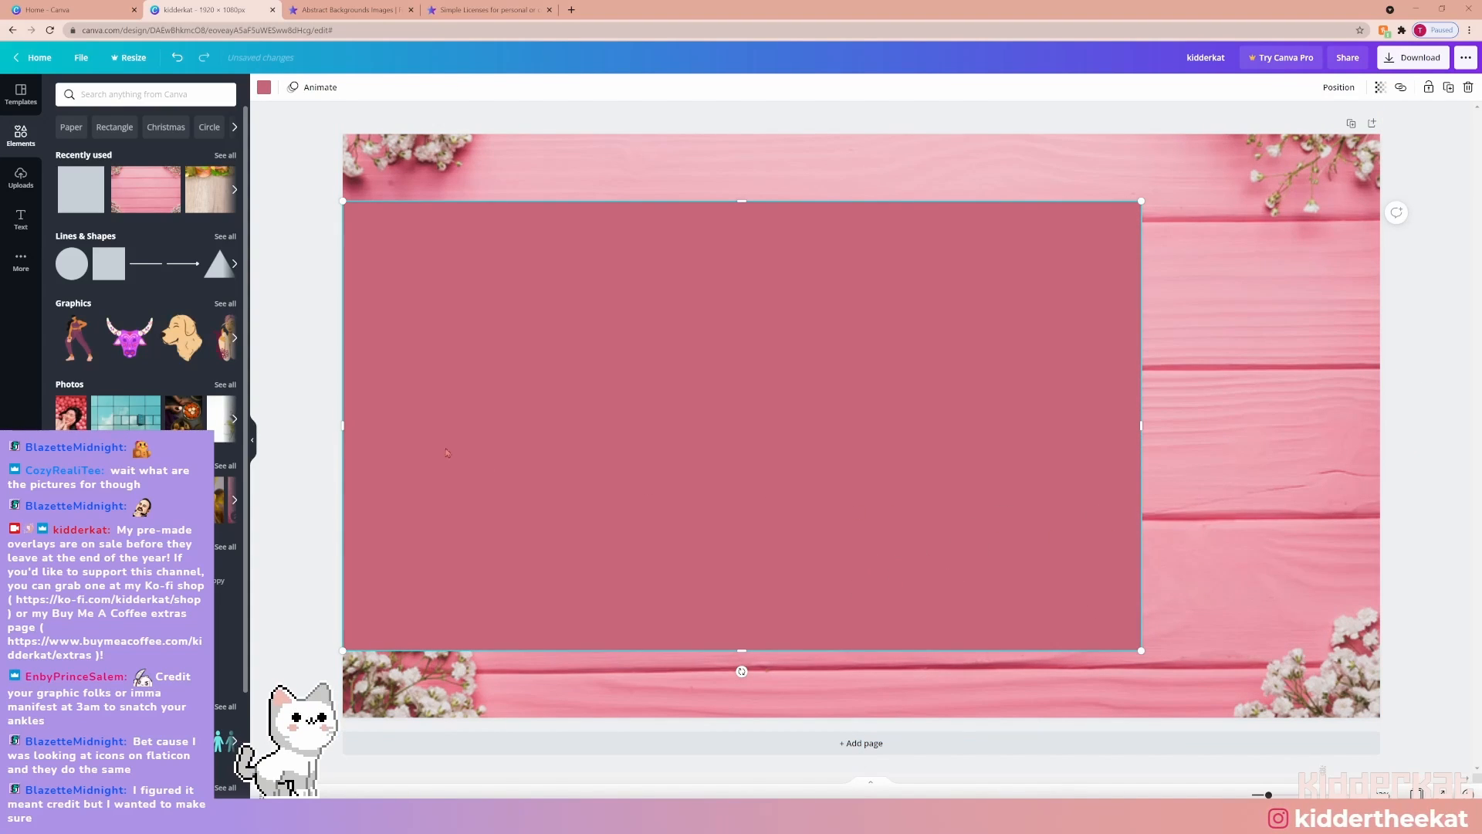
Add a square beside the main rectangle and shape it into a panel about 405 × 593 px, level with the rectangle's bottom edge.
left_click_drag(108, 178, 1151, 352)
left_click_drag(1071, 387, 1172, 387)
left_click_drag(1284, 407, 1268, 383)
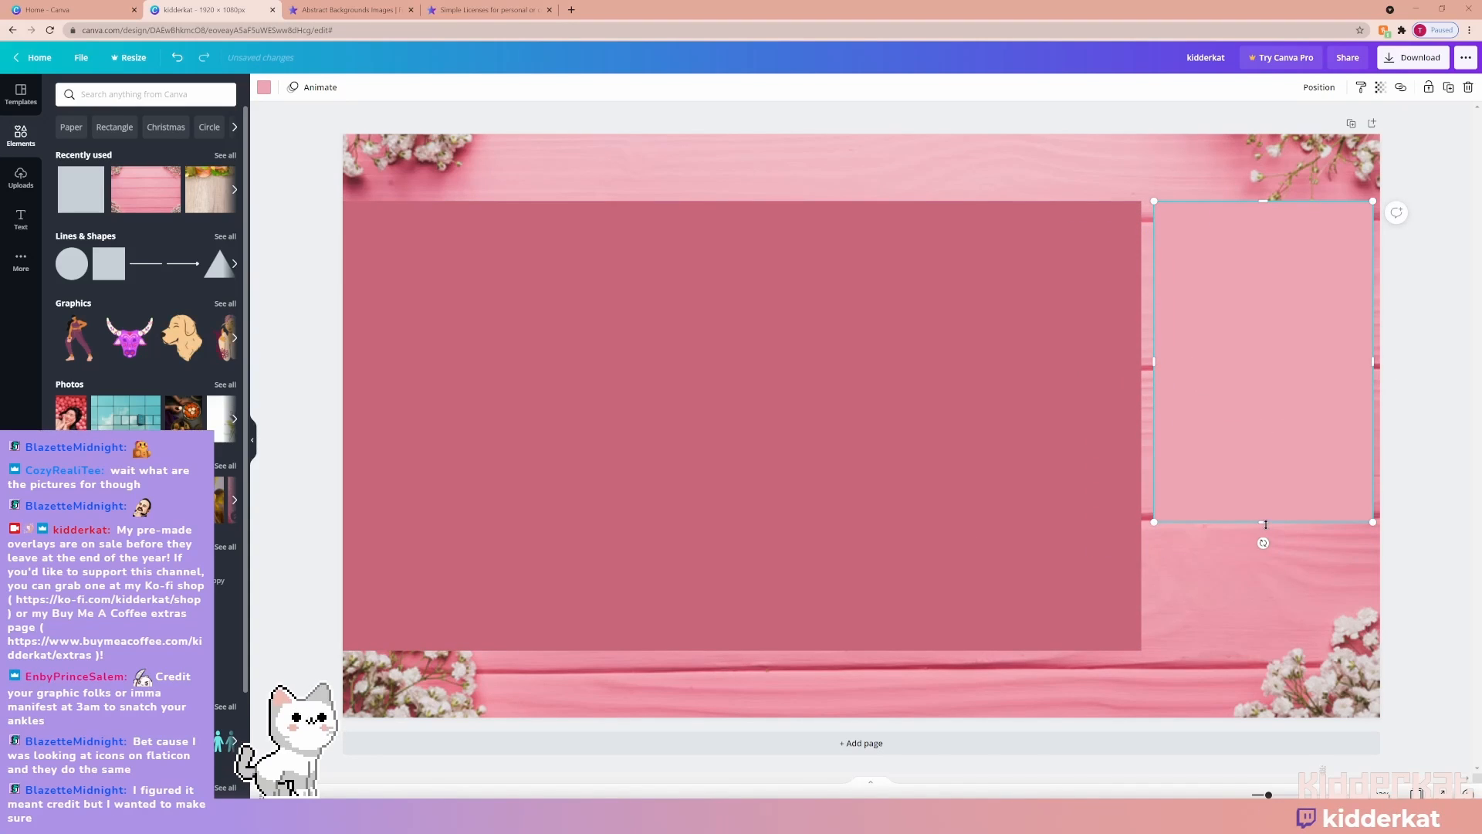
left_click_drag(1264, 524, 1263, 651)
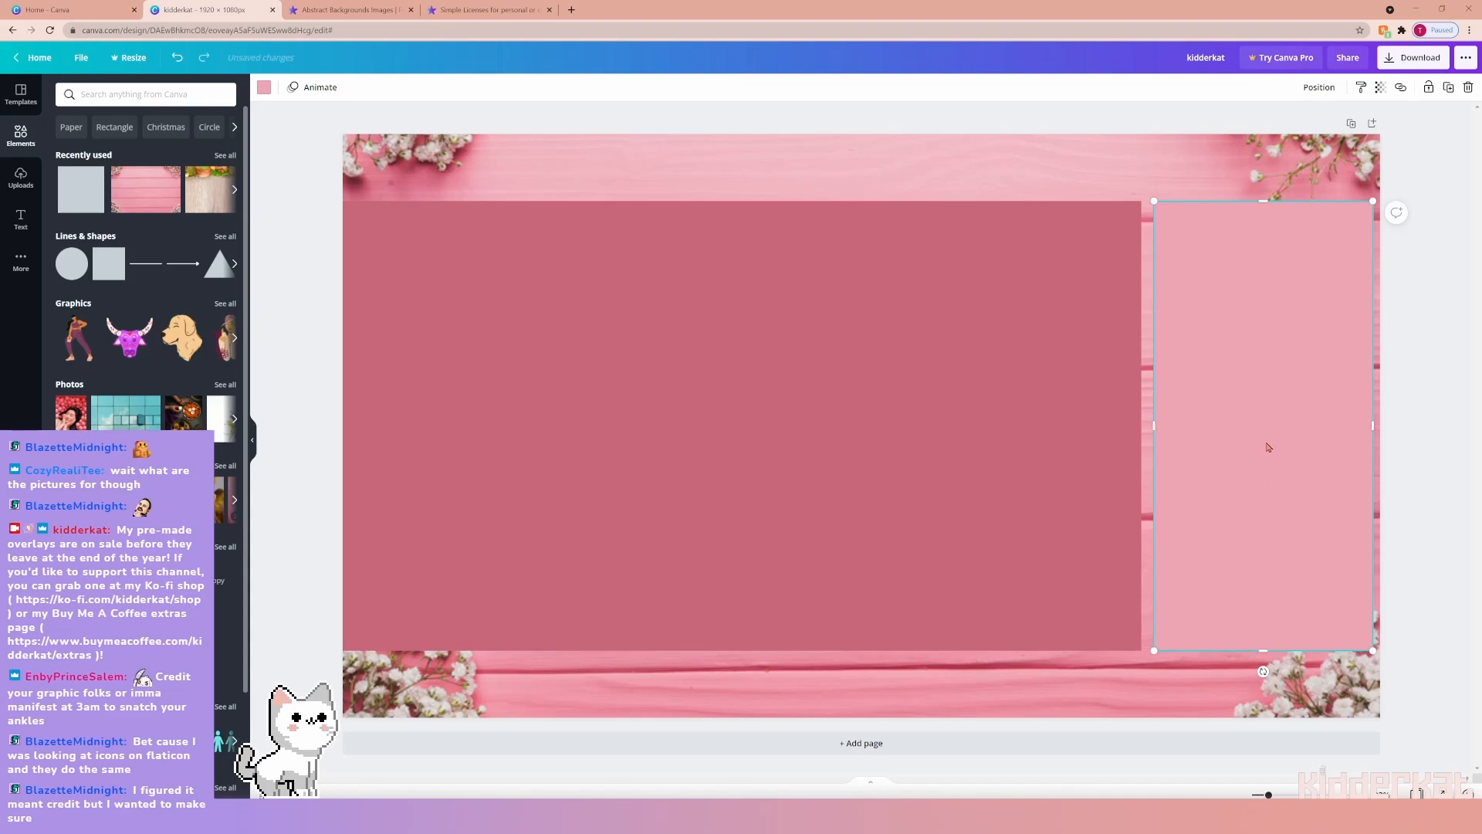
left_click_drag(1276, 199, 1279, 331)
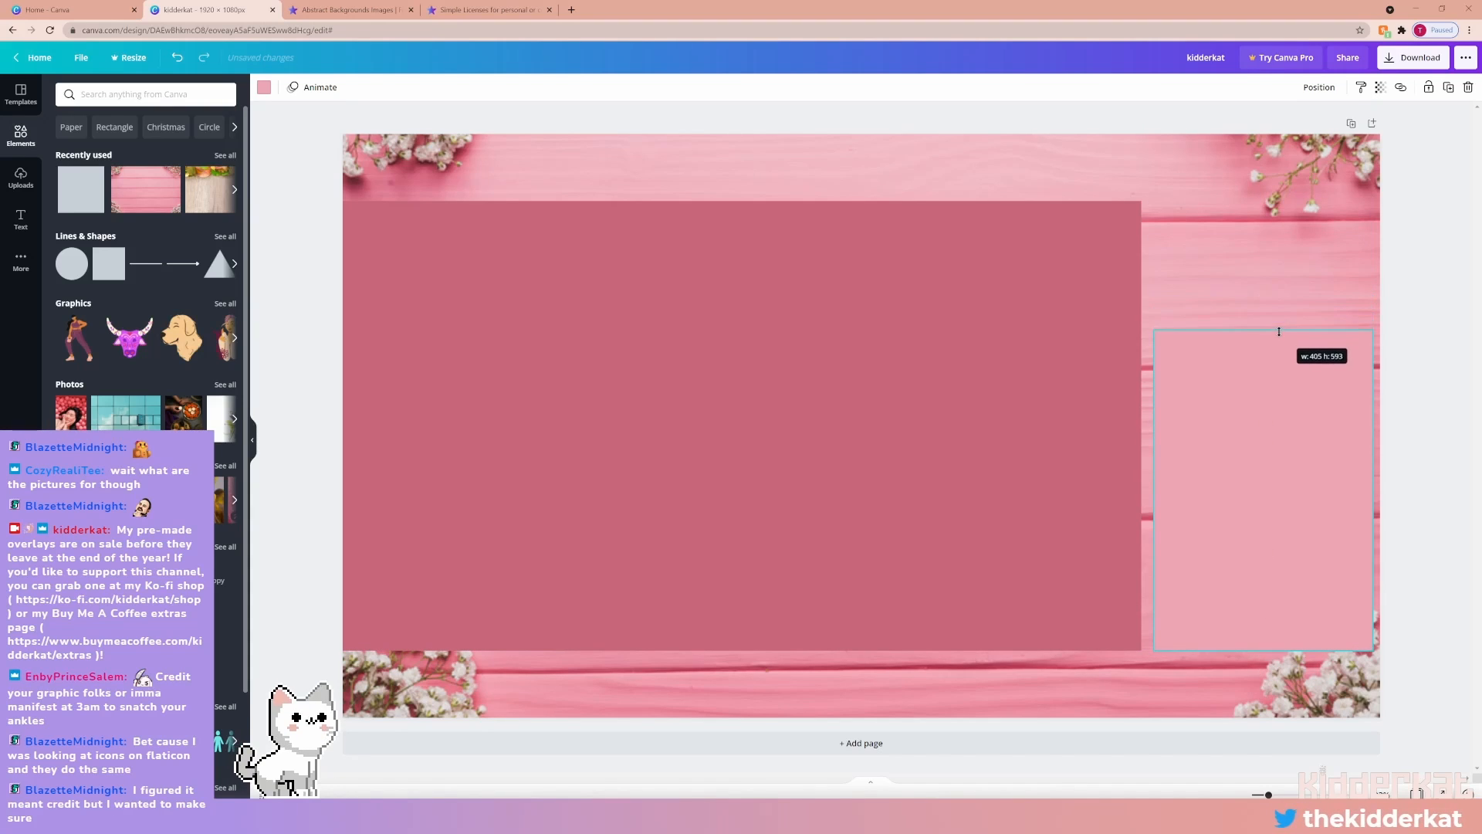
Add another square above the side panel, match its width to the panel, and reduce its height to leave a small gap between them.
left_click_drag(104, 270, 1078, 472)
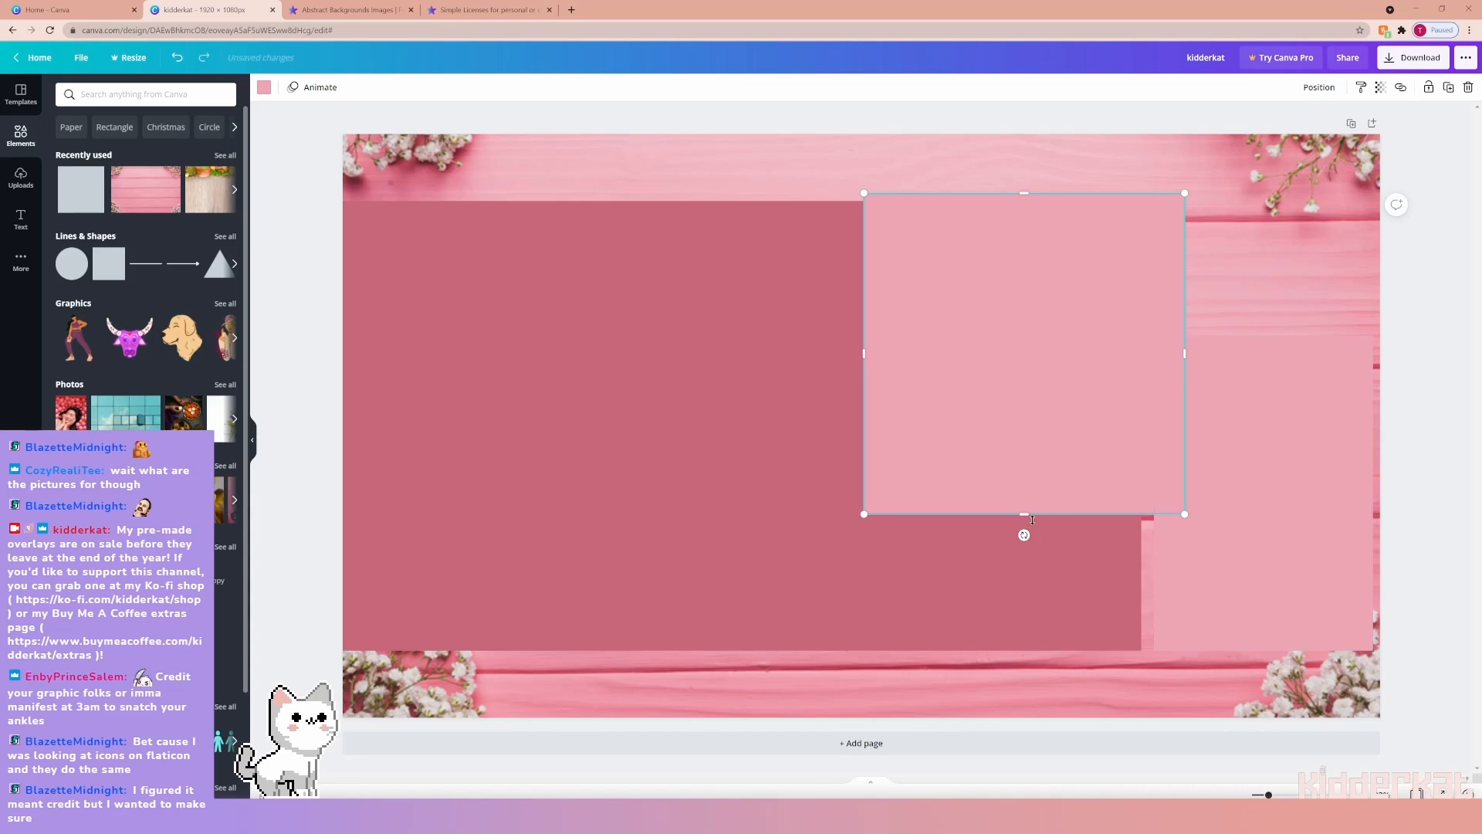
left_click_drag(1023, 516, 1013, 380)
left_click_drag(1006, 265, 1293, 221)
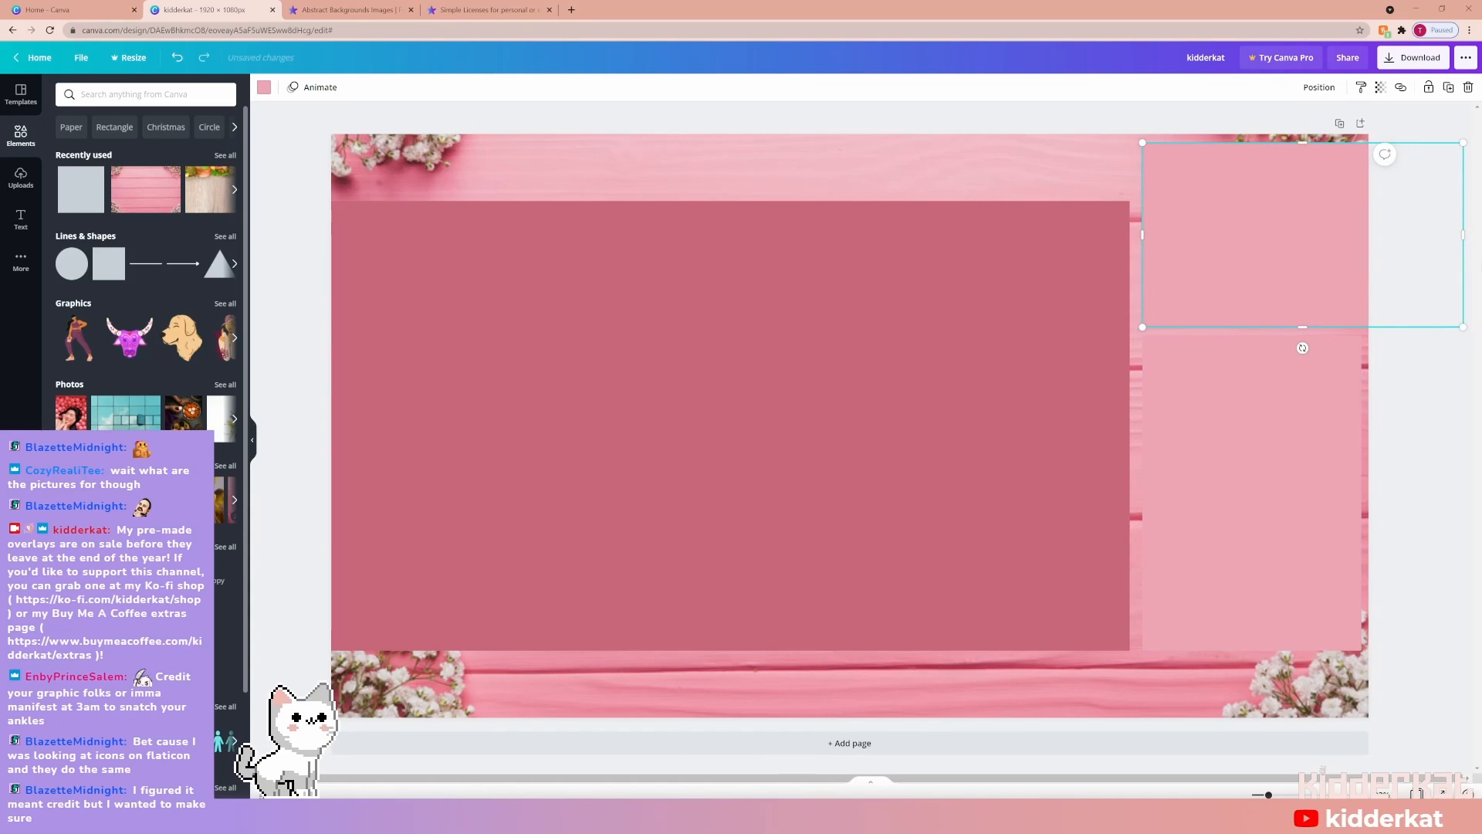
left_click_drag(1470, 234, 1371, 243)
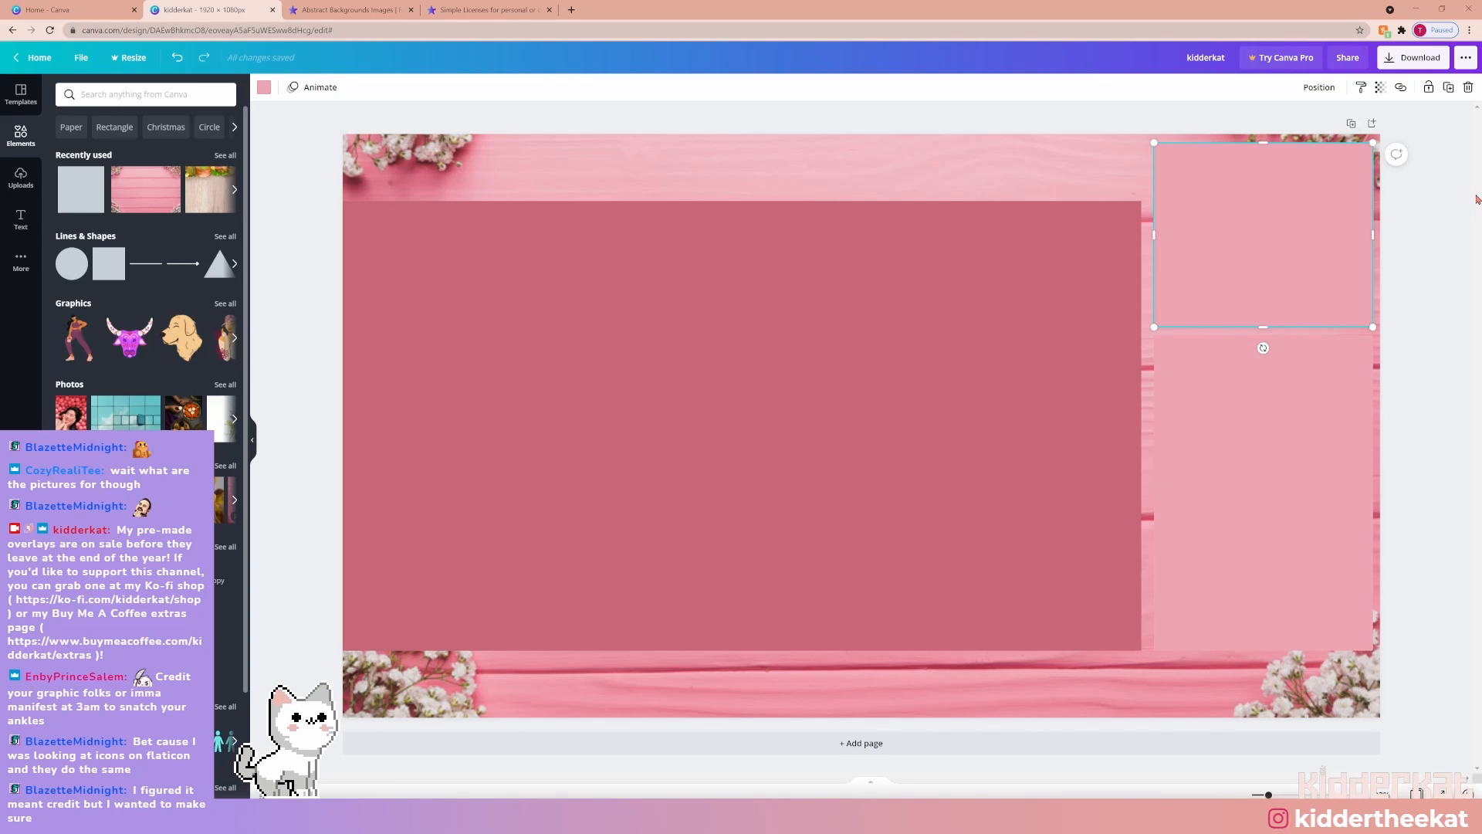
left_click_drag(1263, 156, 1264, 168)
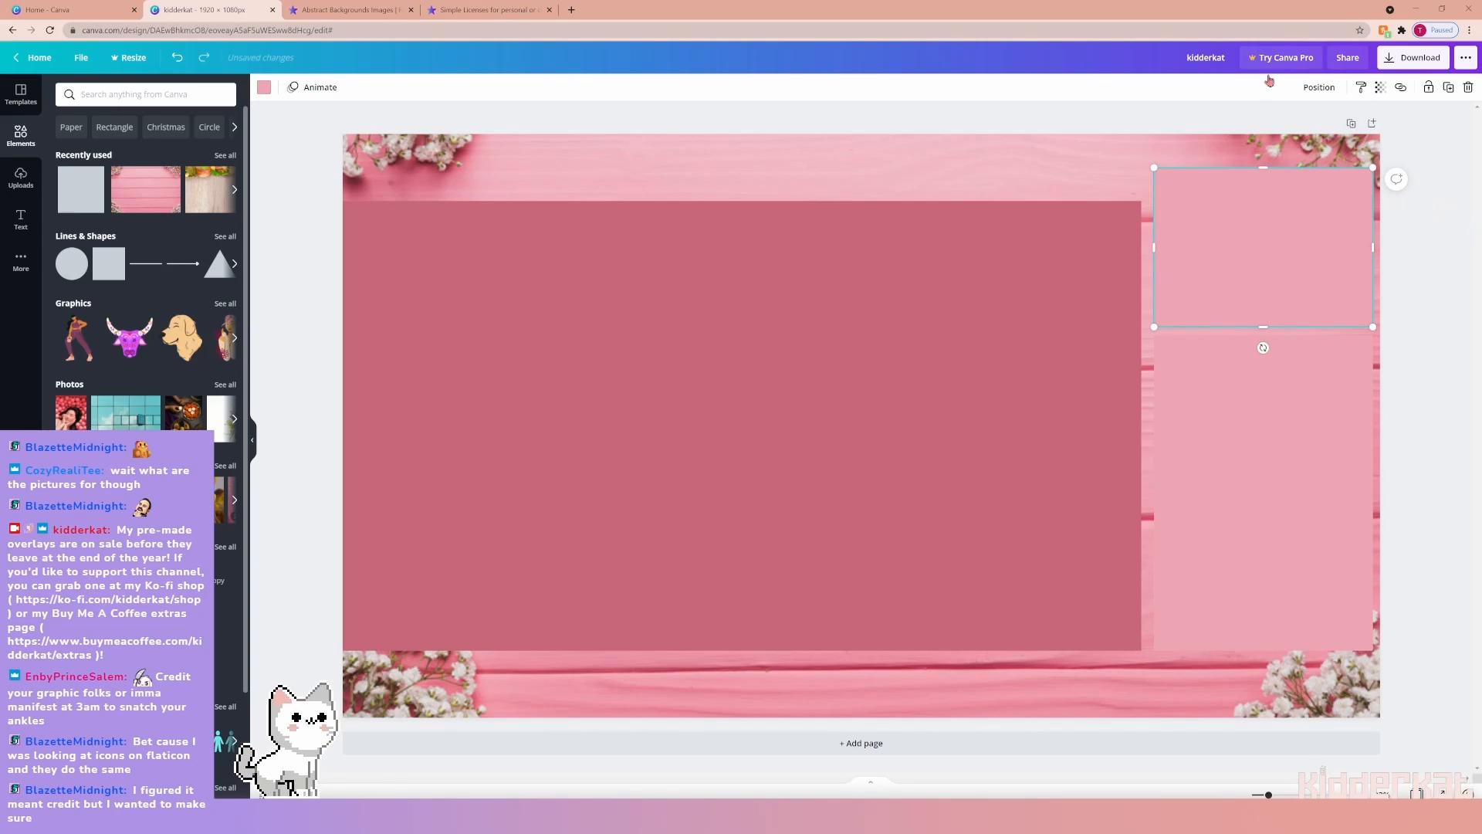
Colour both side panels white.
left_click(264, 87)
left_click(133, 147)
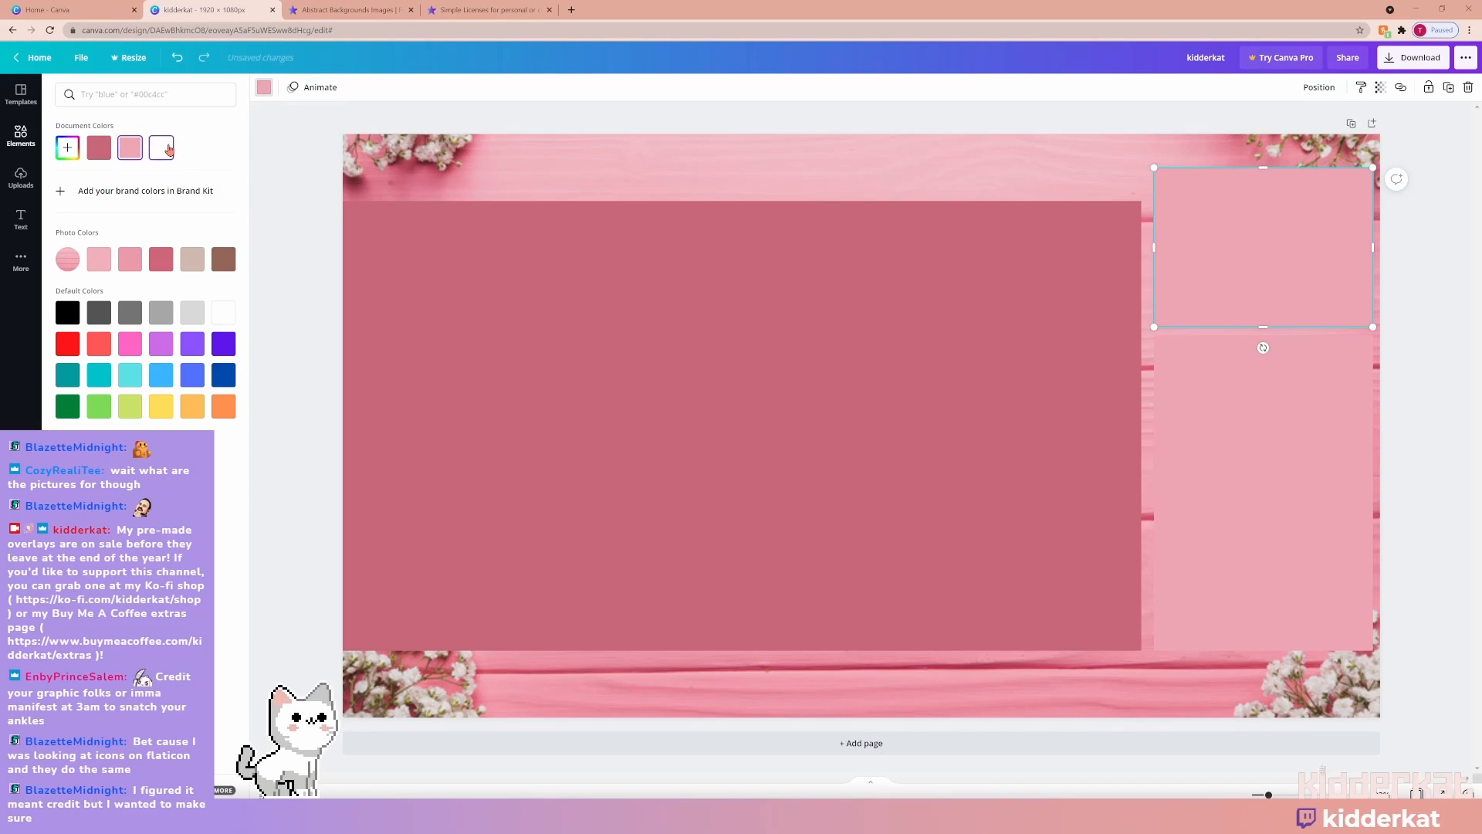
left_click(169, 148)
left_click(1209, 387)
left_click(169, 148)
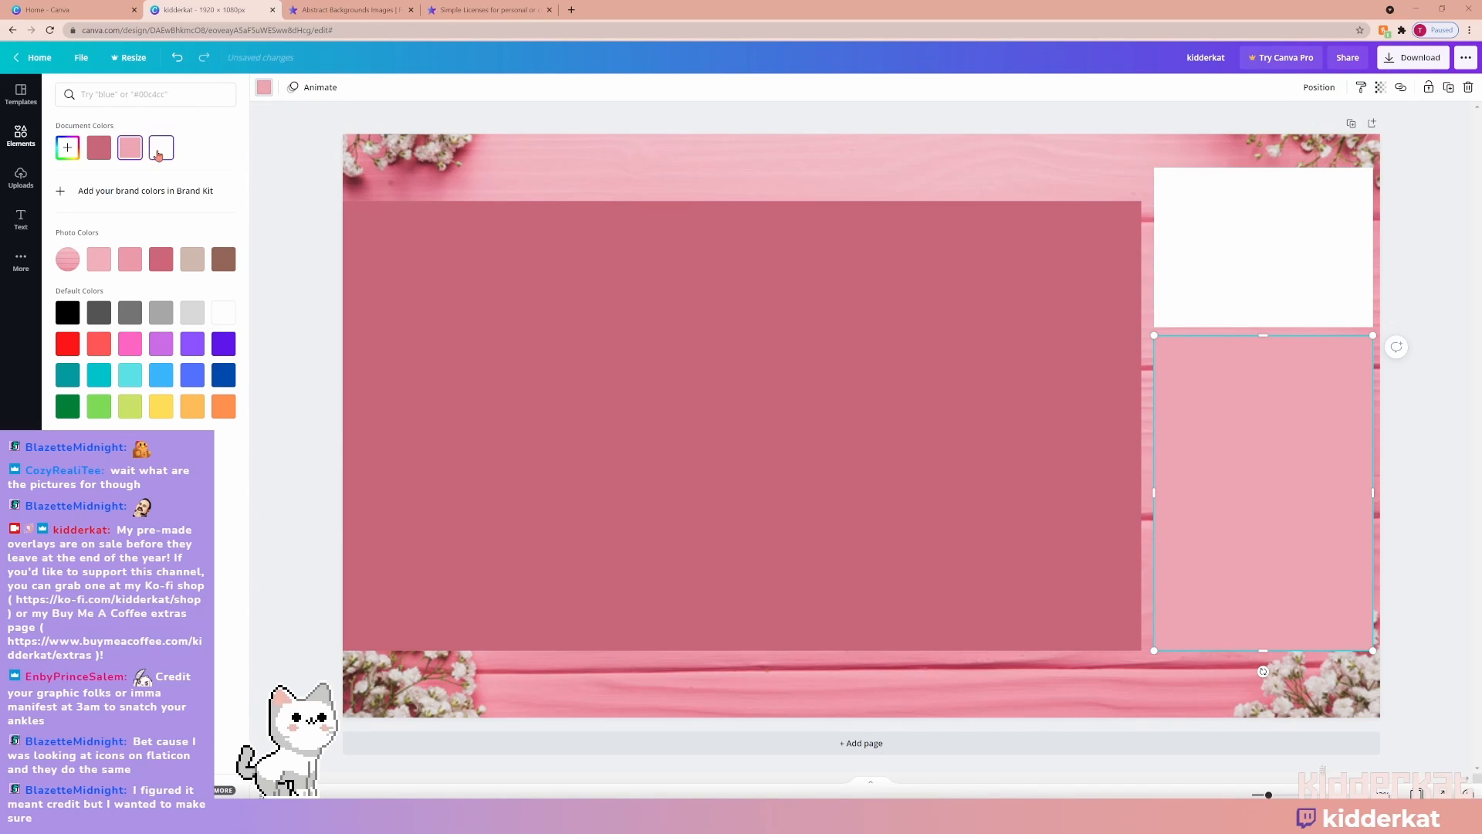
left_click(162, 149)
left_click(320, 229)
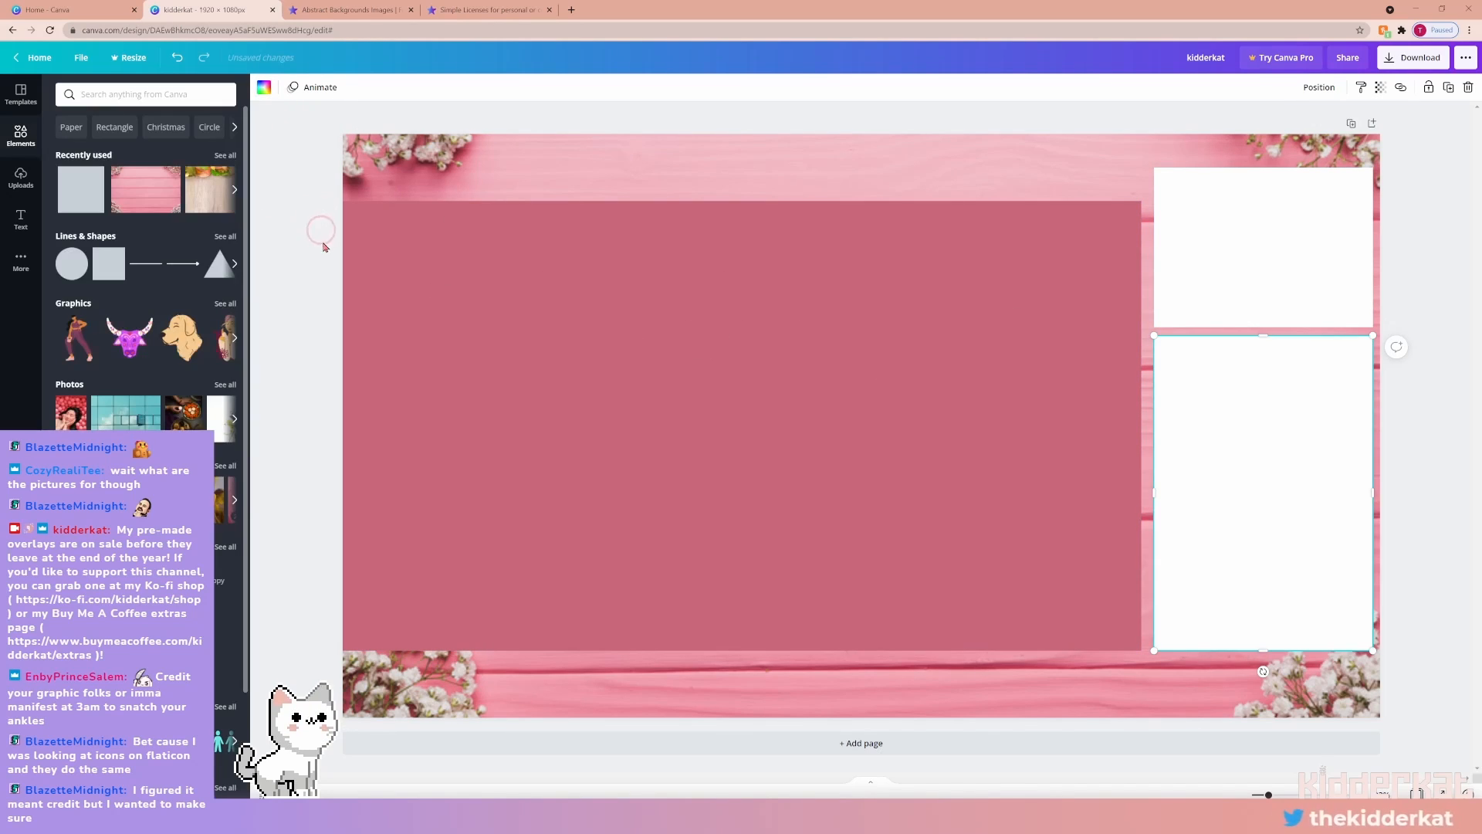
Add a heading that reads "kidderkat" to the page.
left_click(1229, 232)
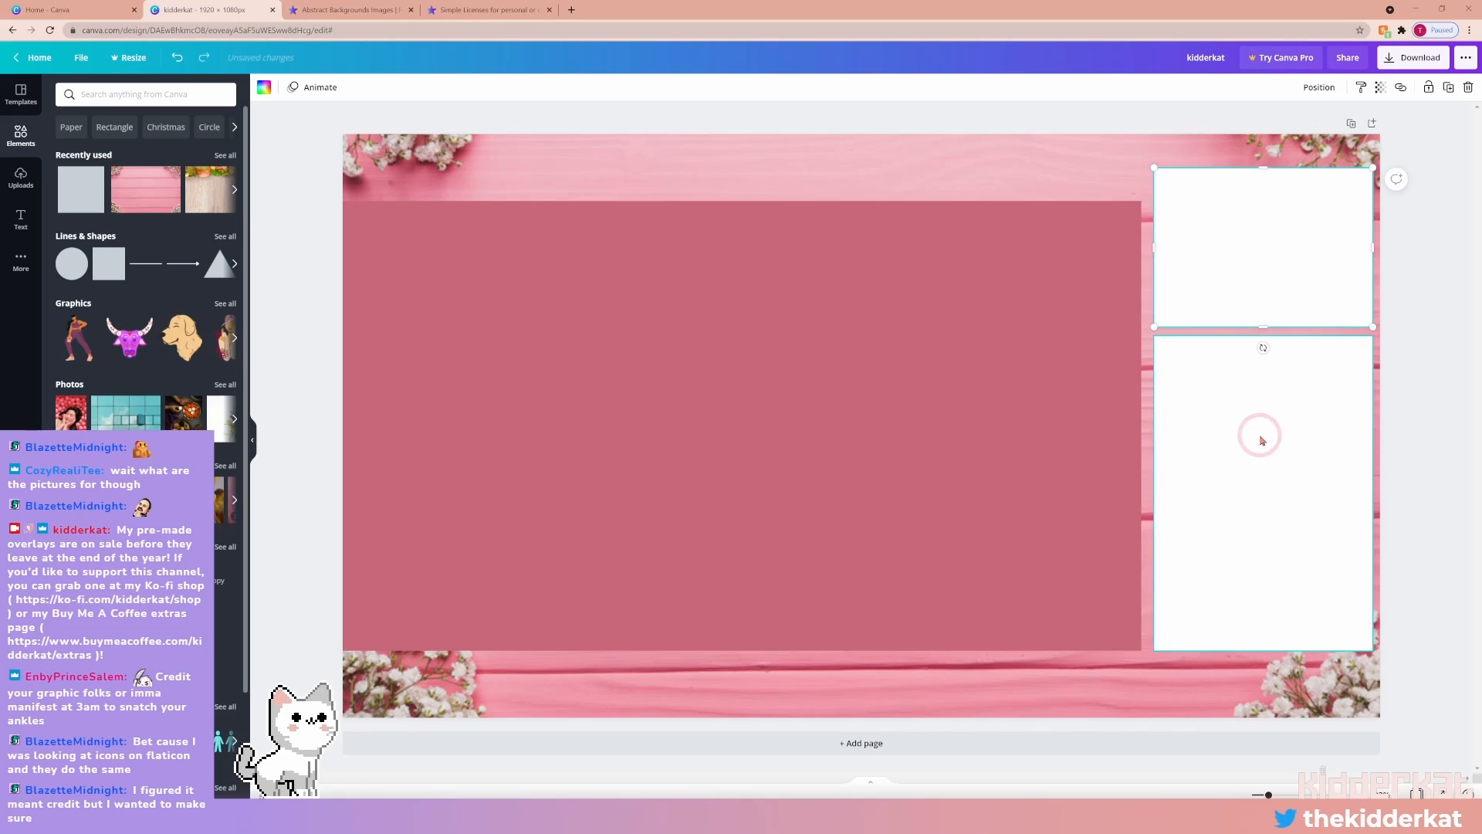
left_click(897, 563)
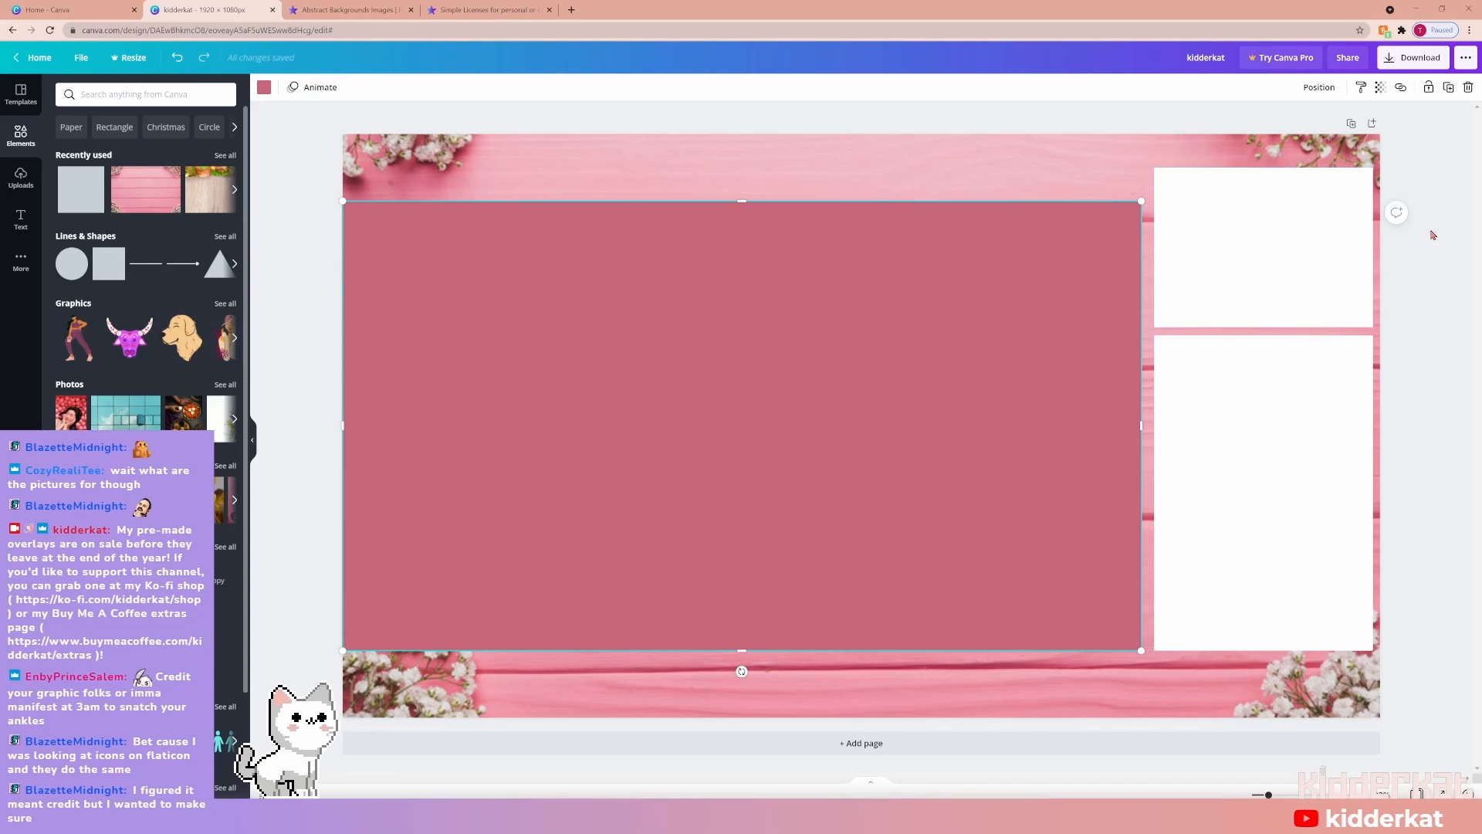
left_click(20, 220)
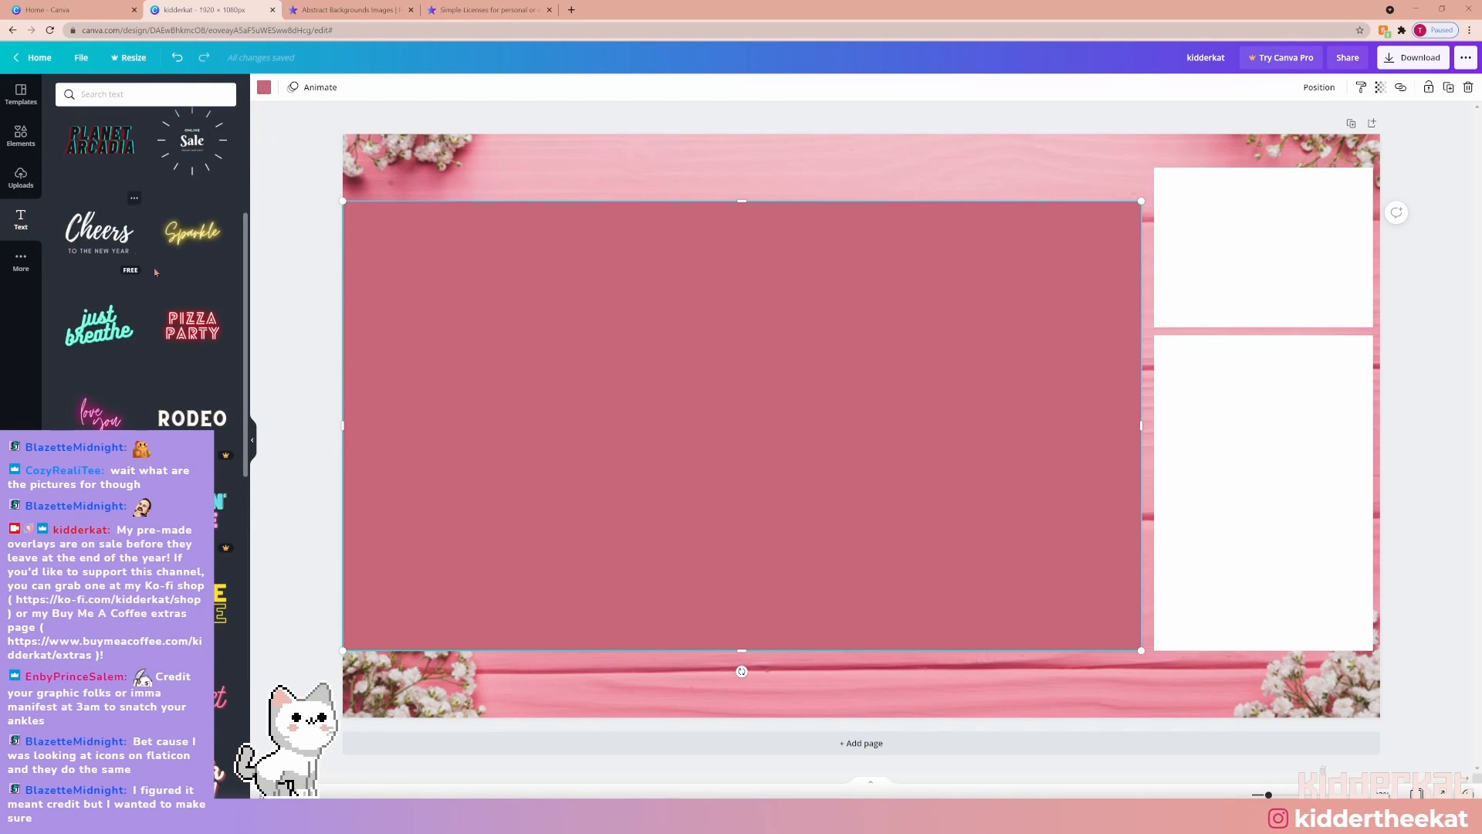
scroll(133, 390, "up", 4)
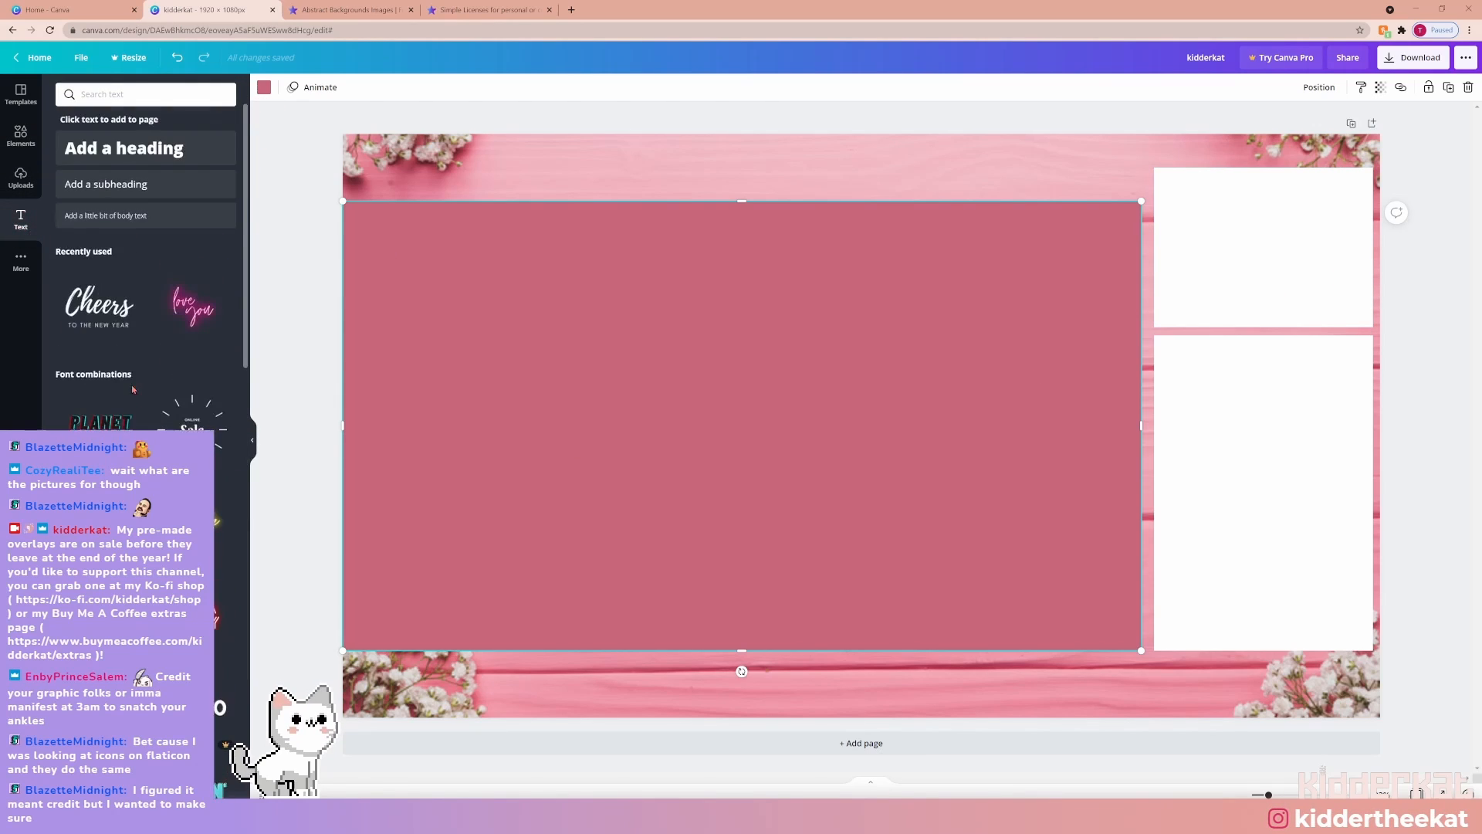
left_click(128, 148)
type("kidderkat")
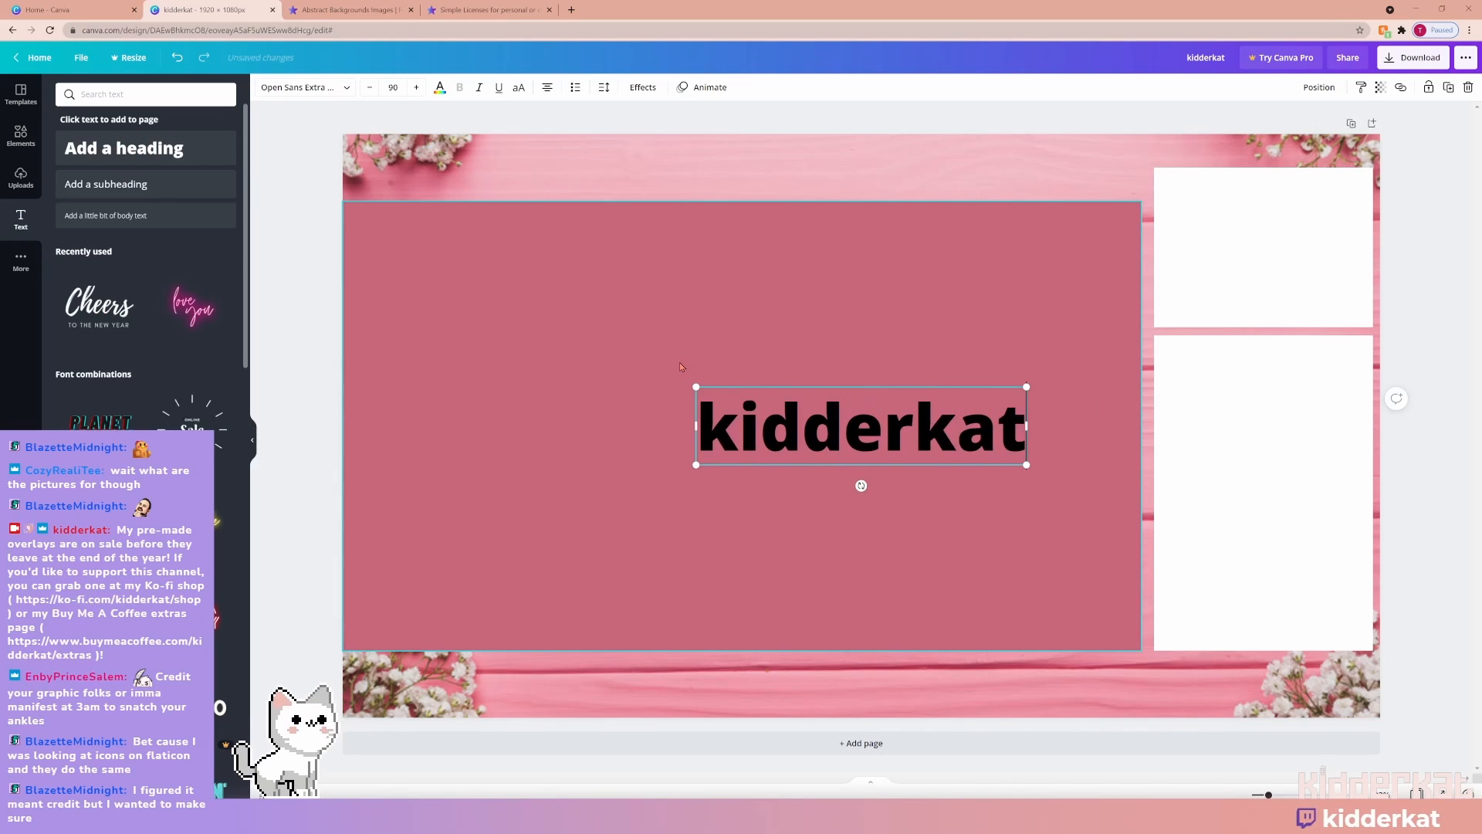
Change the kidderkat heading's font to Cardo and colour it white.
key("ctrl+a")
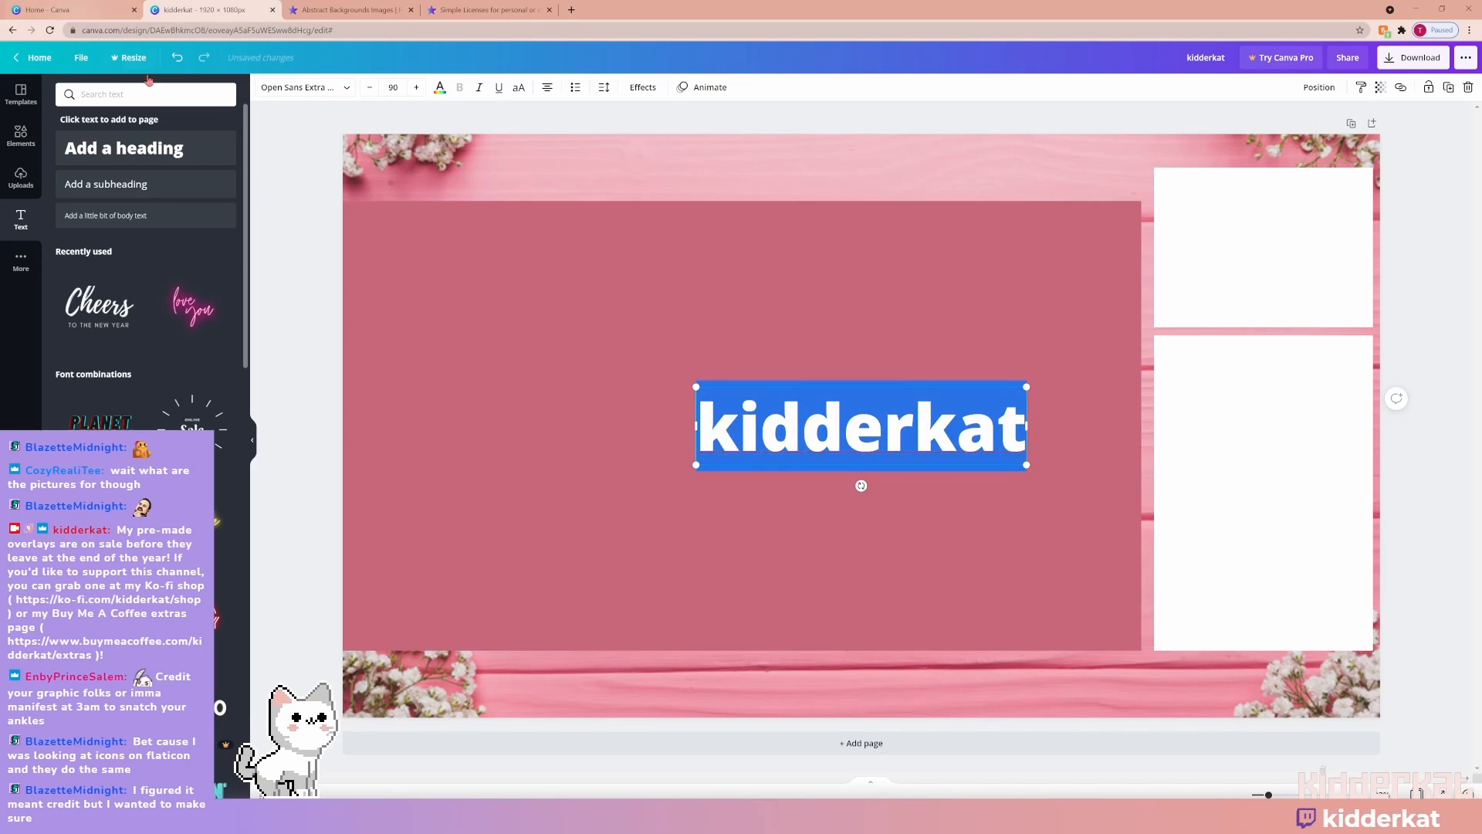
left_click(336, 89)
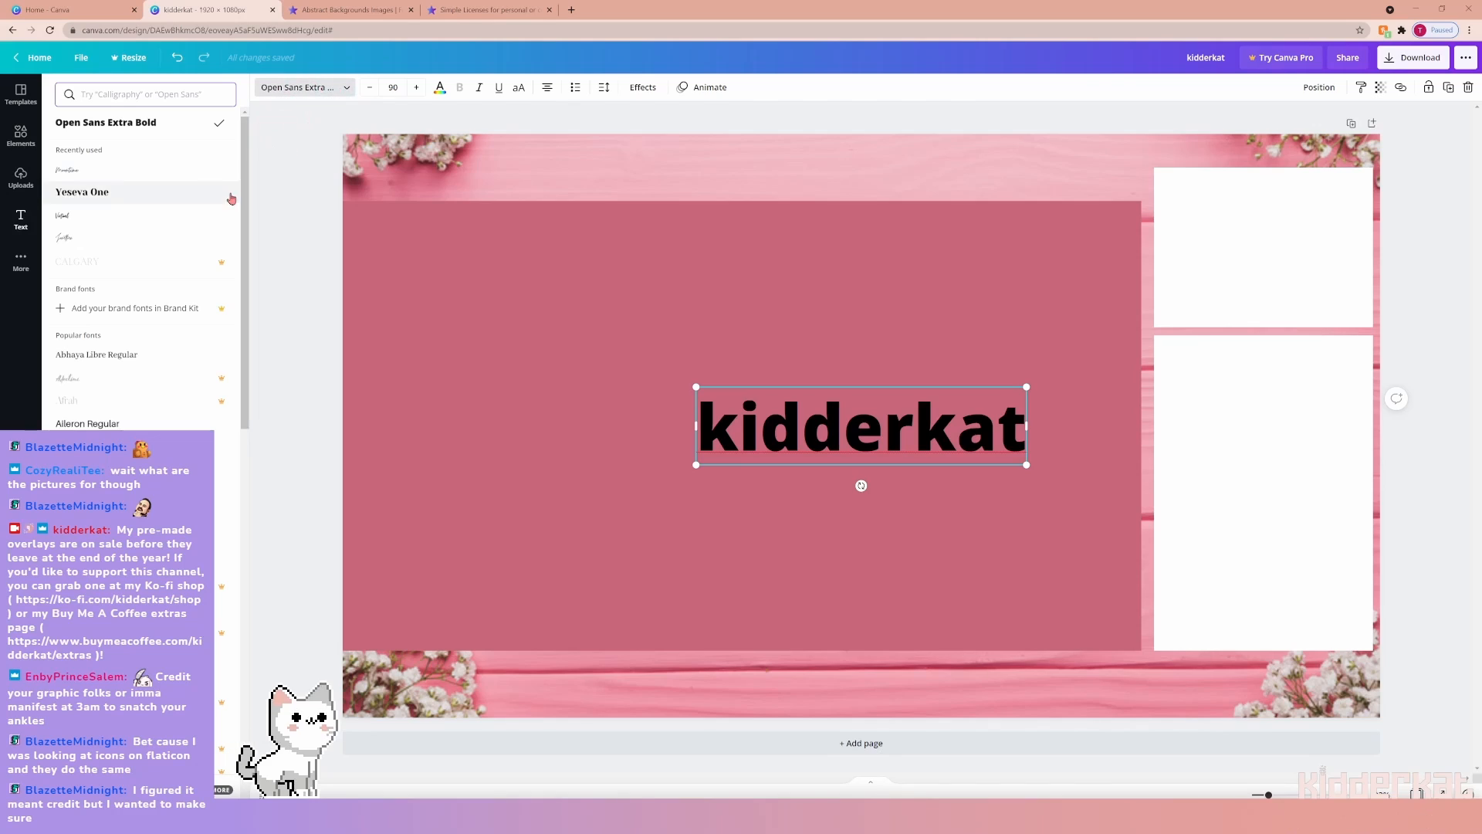
scroll(235, 525, "down", 3)
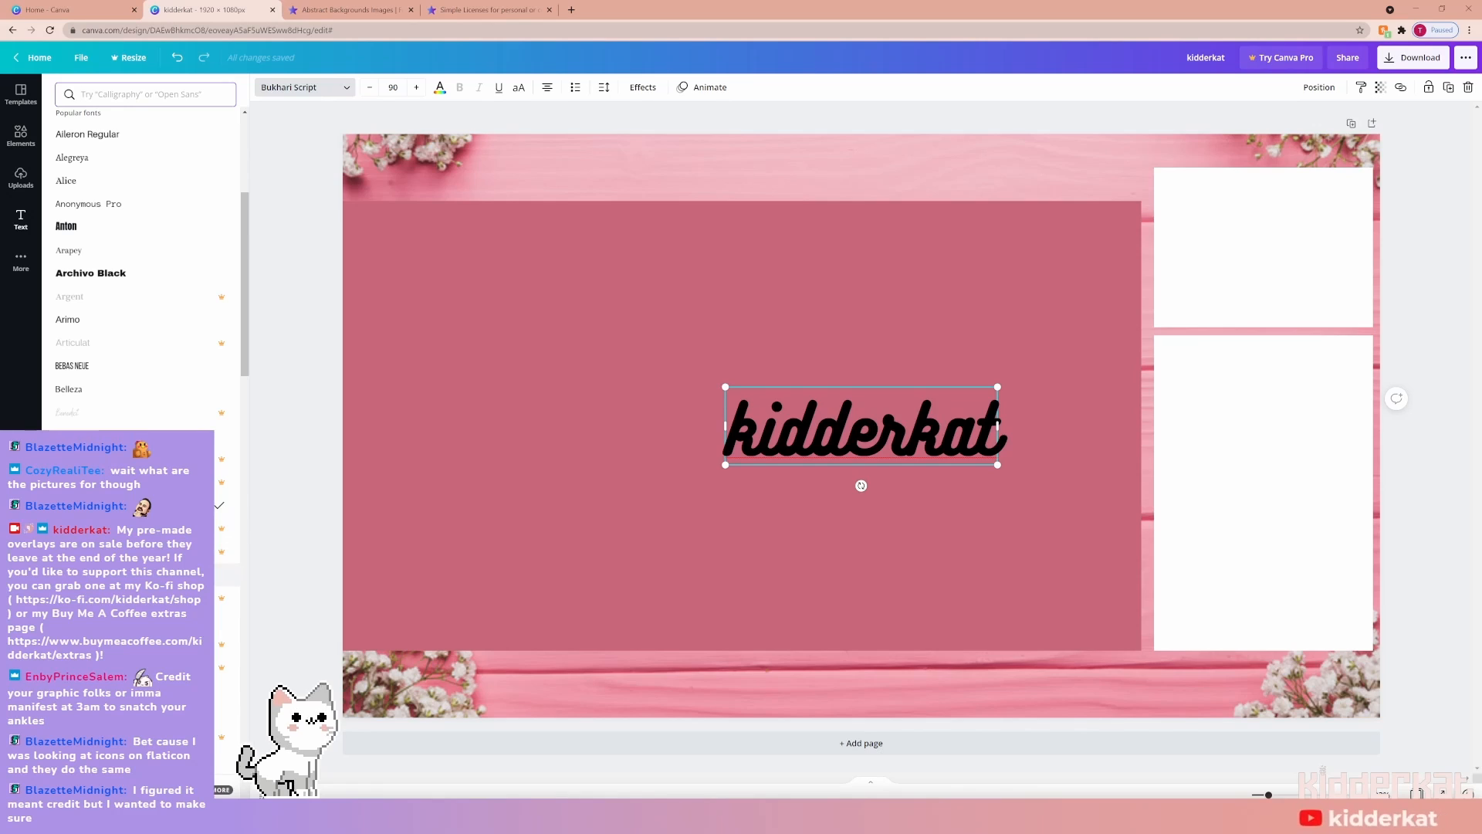
left_click(145, 574)
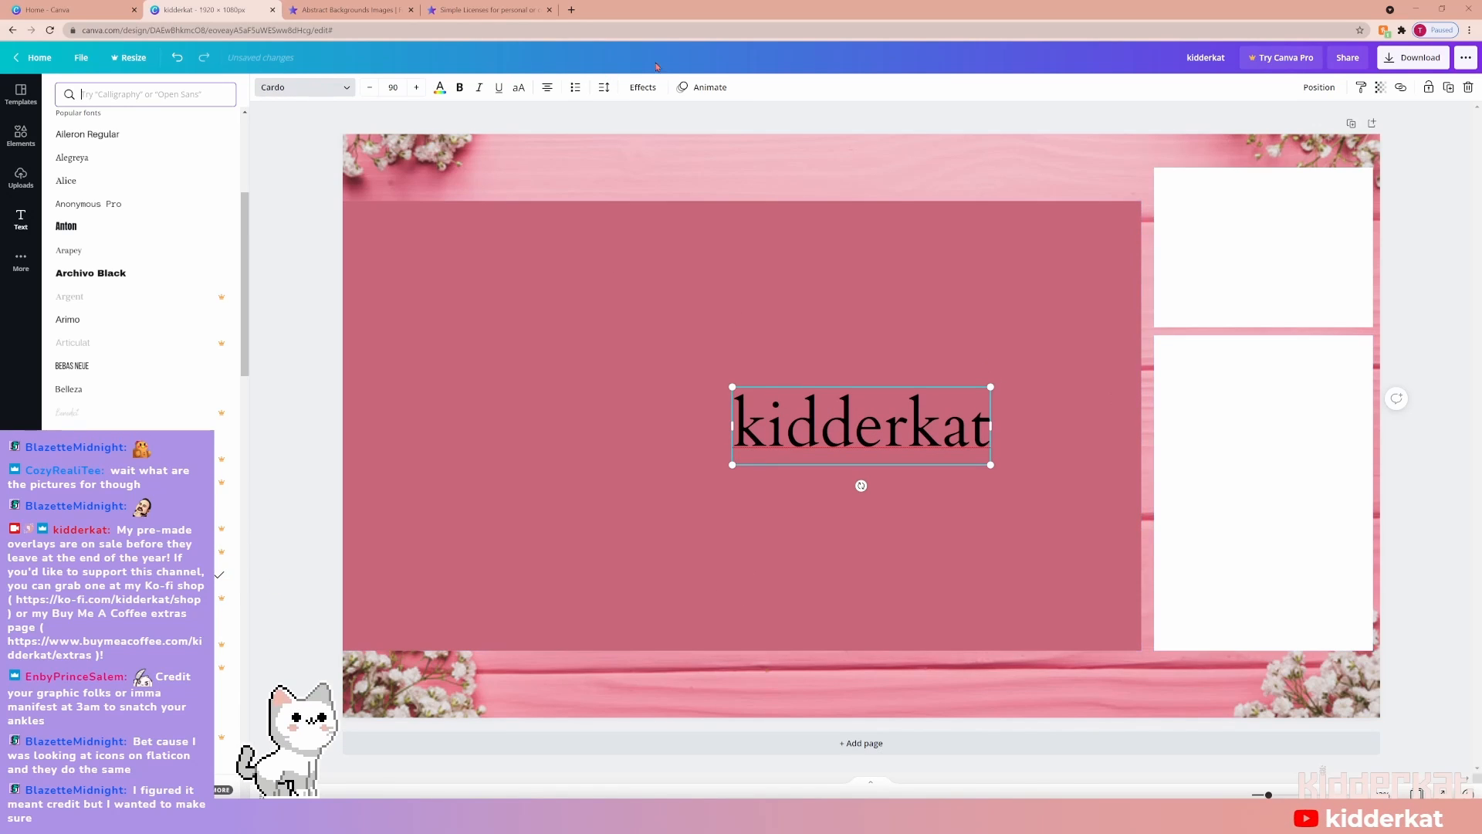
left_click(440, 88)
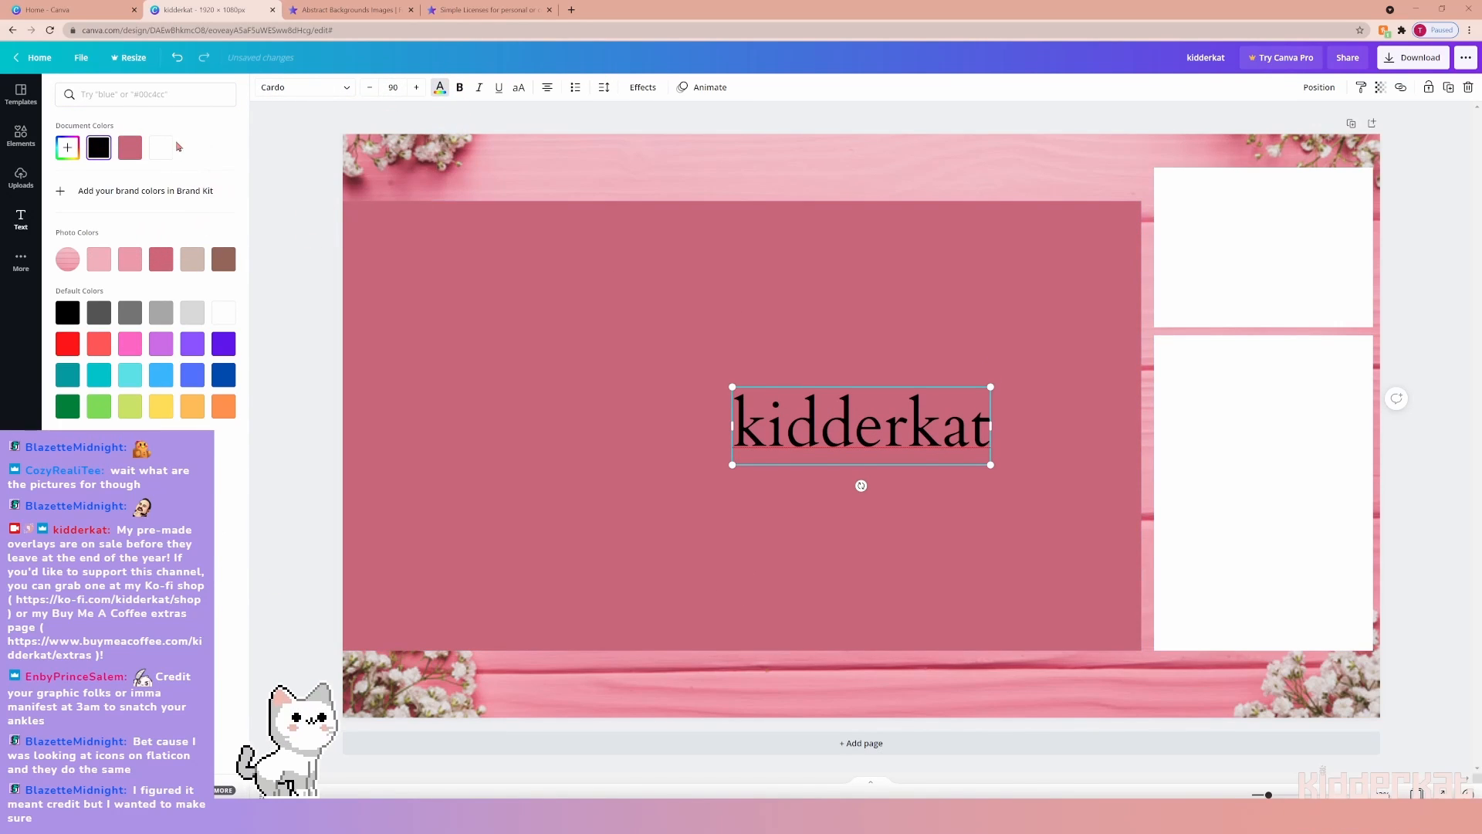
left_click(223, 311)
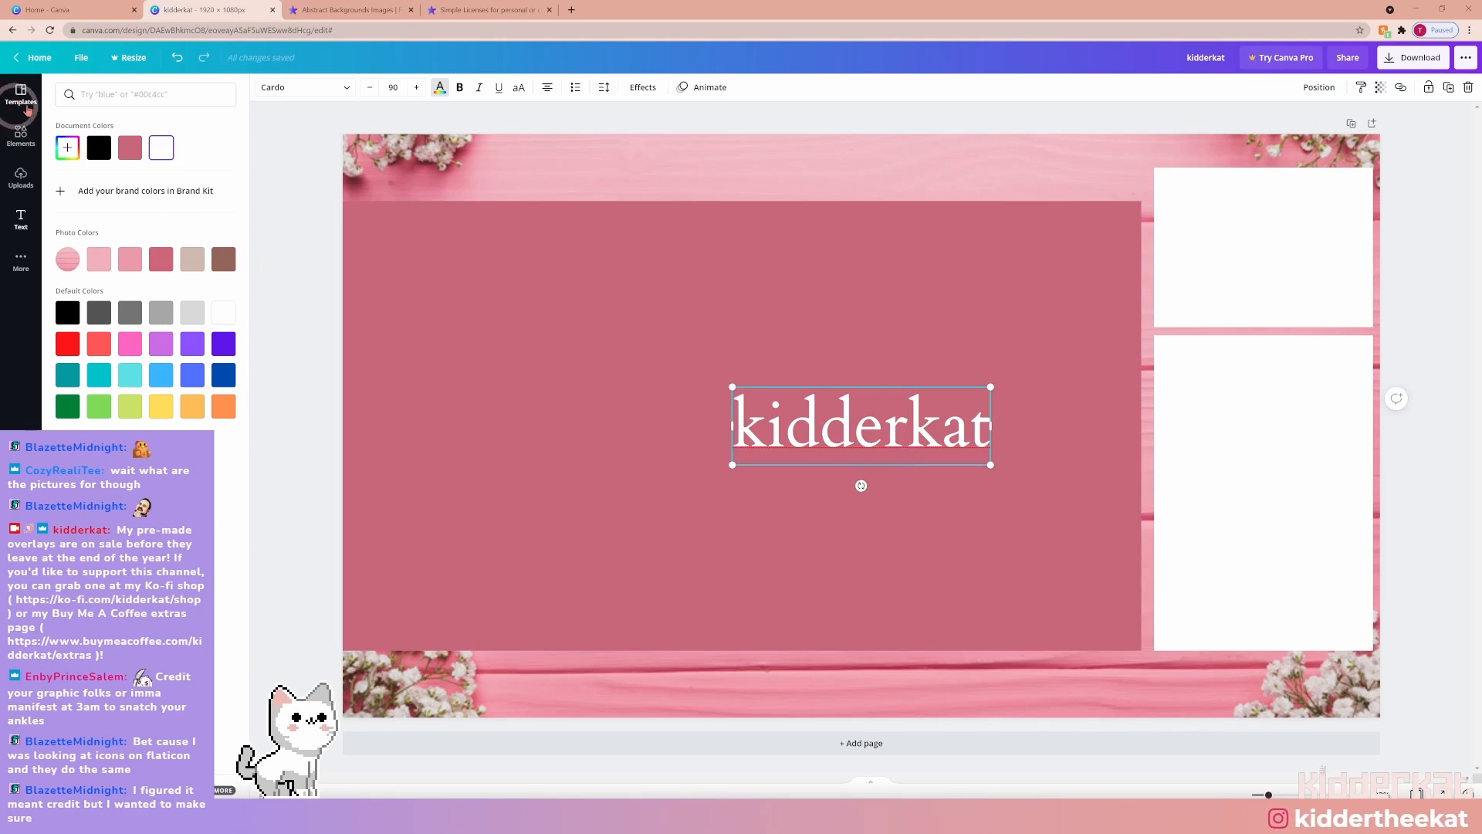
Shrink the heading to about 280 × 85 px and centre it above the main rectangle.
left_click_drag(991, 466, 886, 431)
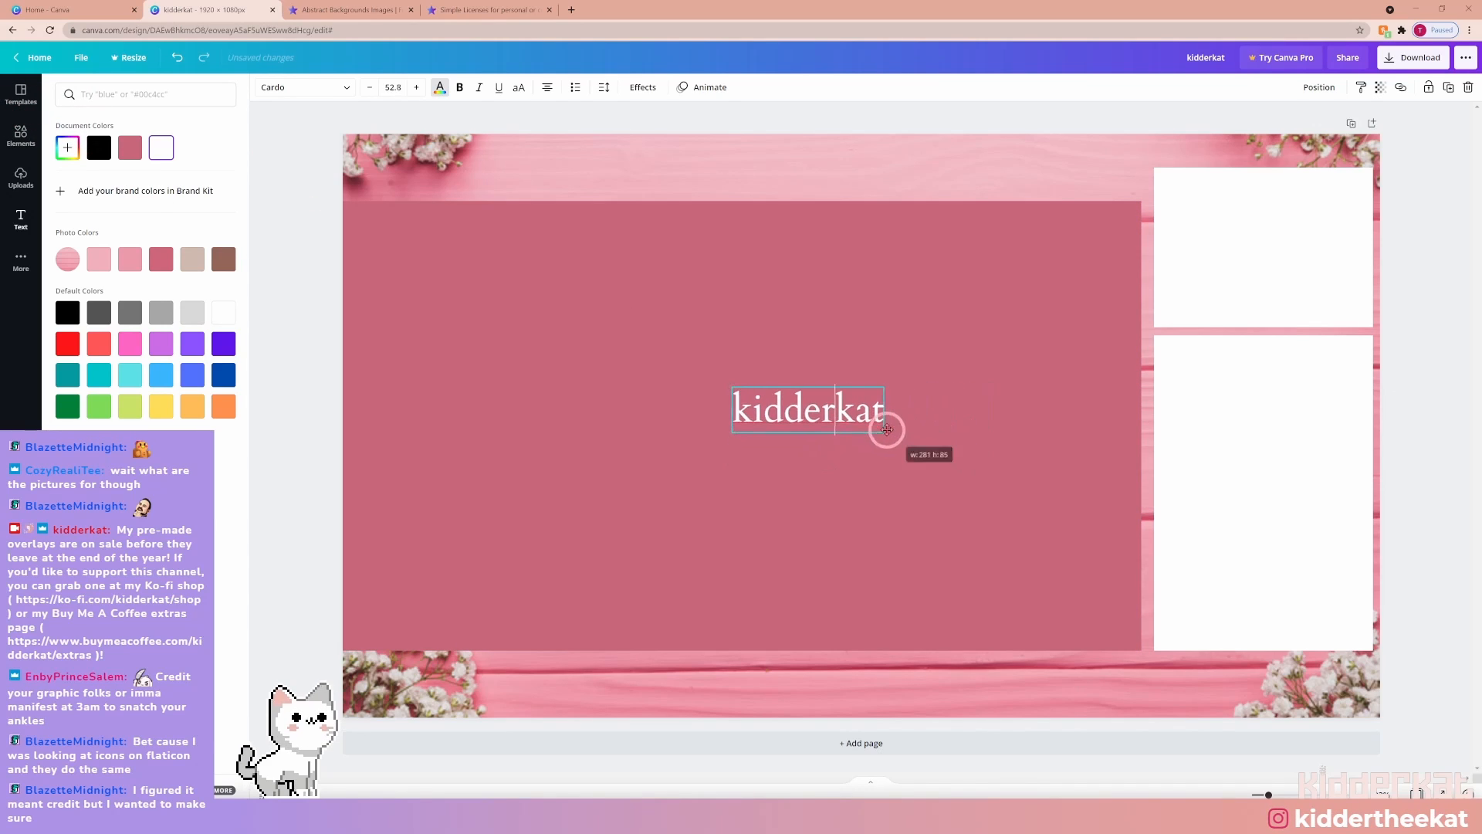
left_click_drag(794, 424, 732, 181)
left_click_drag(732, 180, 731, 190)
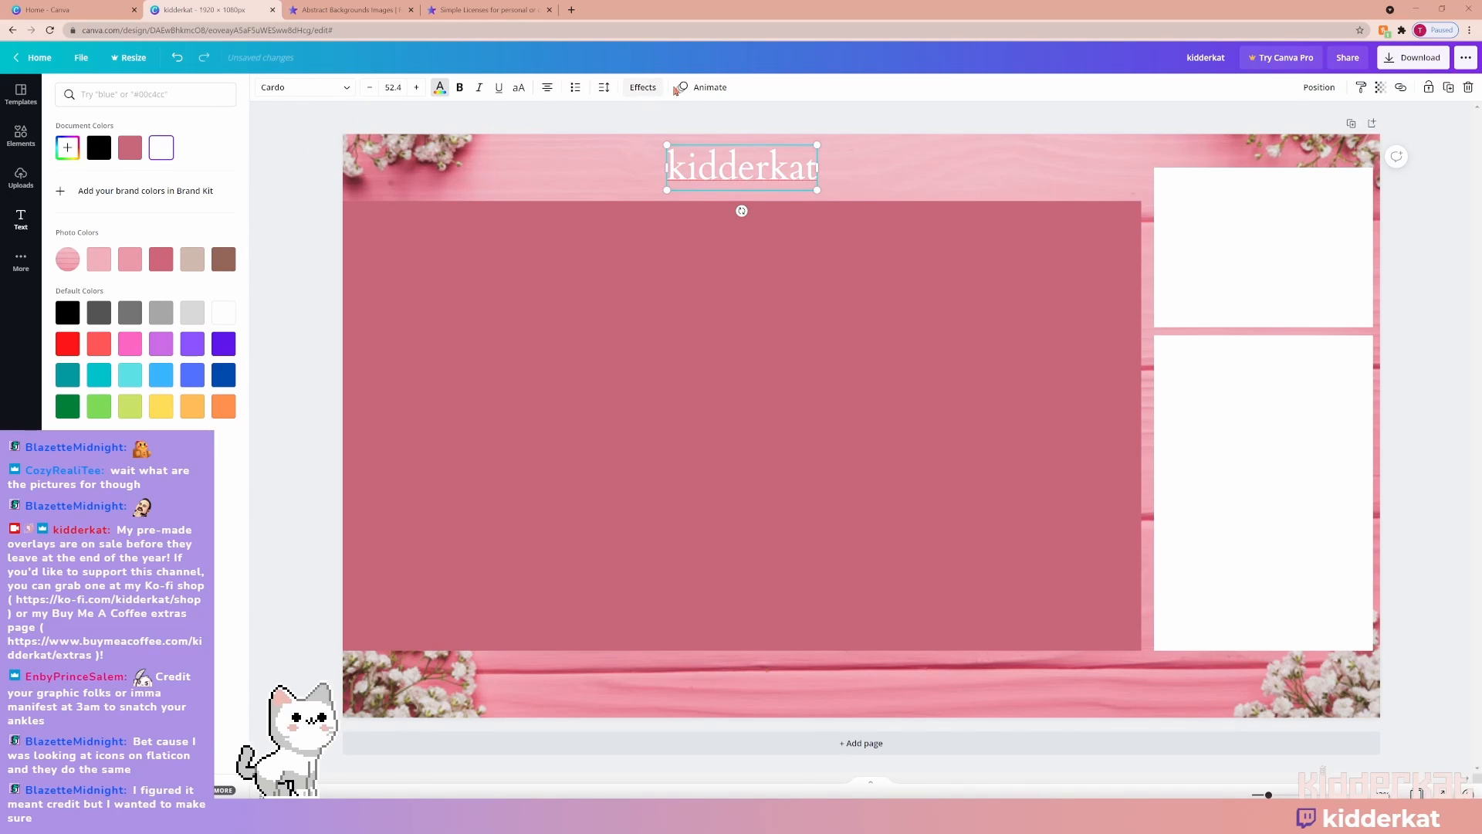
Try the Bounce, Ascend and Fade text animations on the heading, check the download file type, and reset the animation to None.
left_click(702, 87)
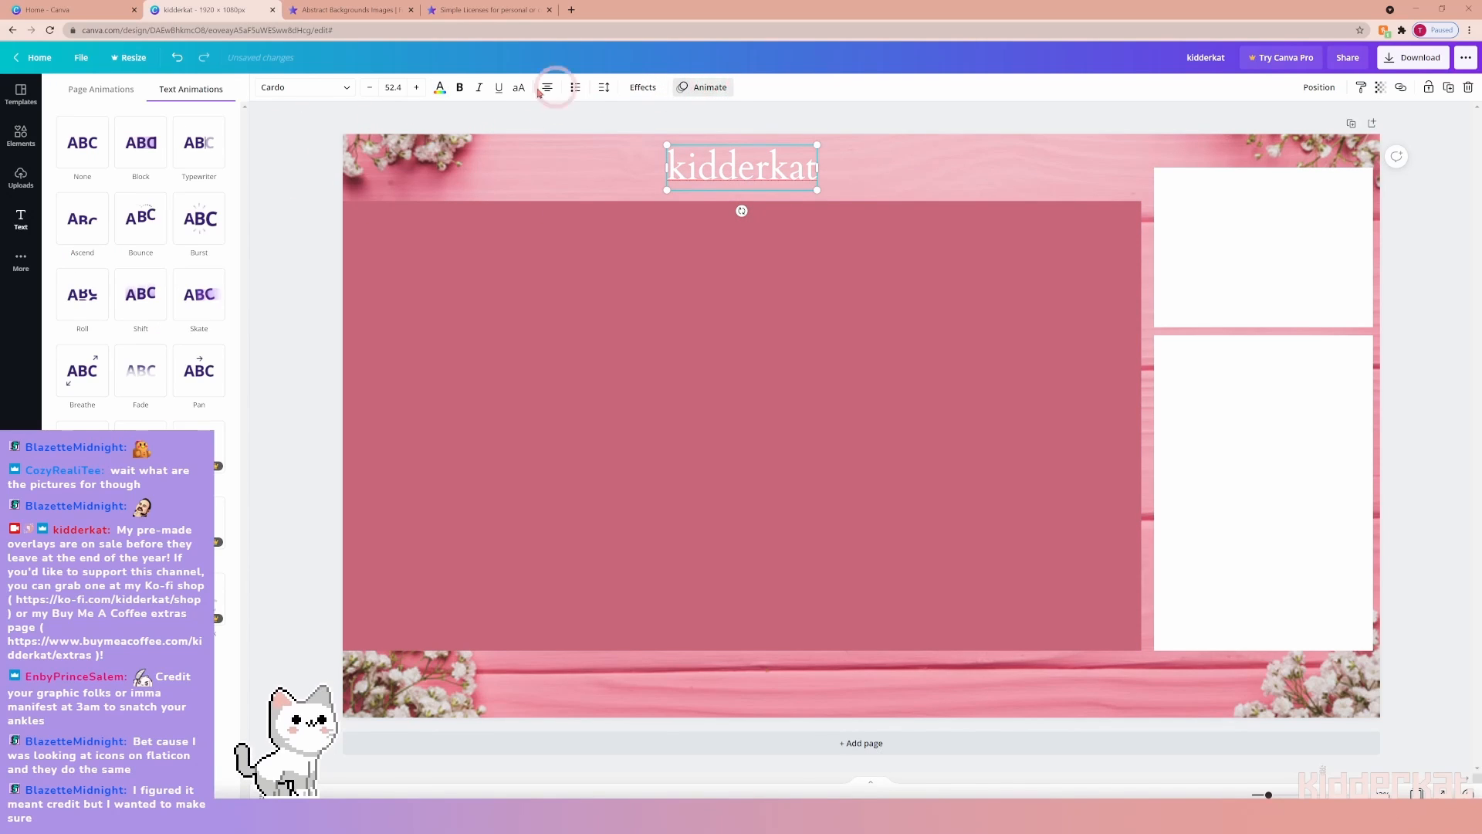
left_click(128, 228)
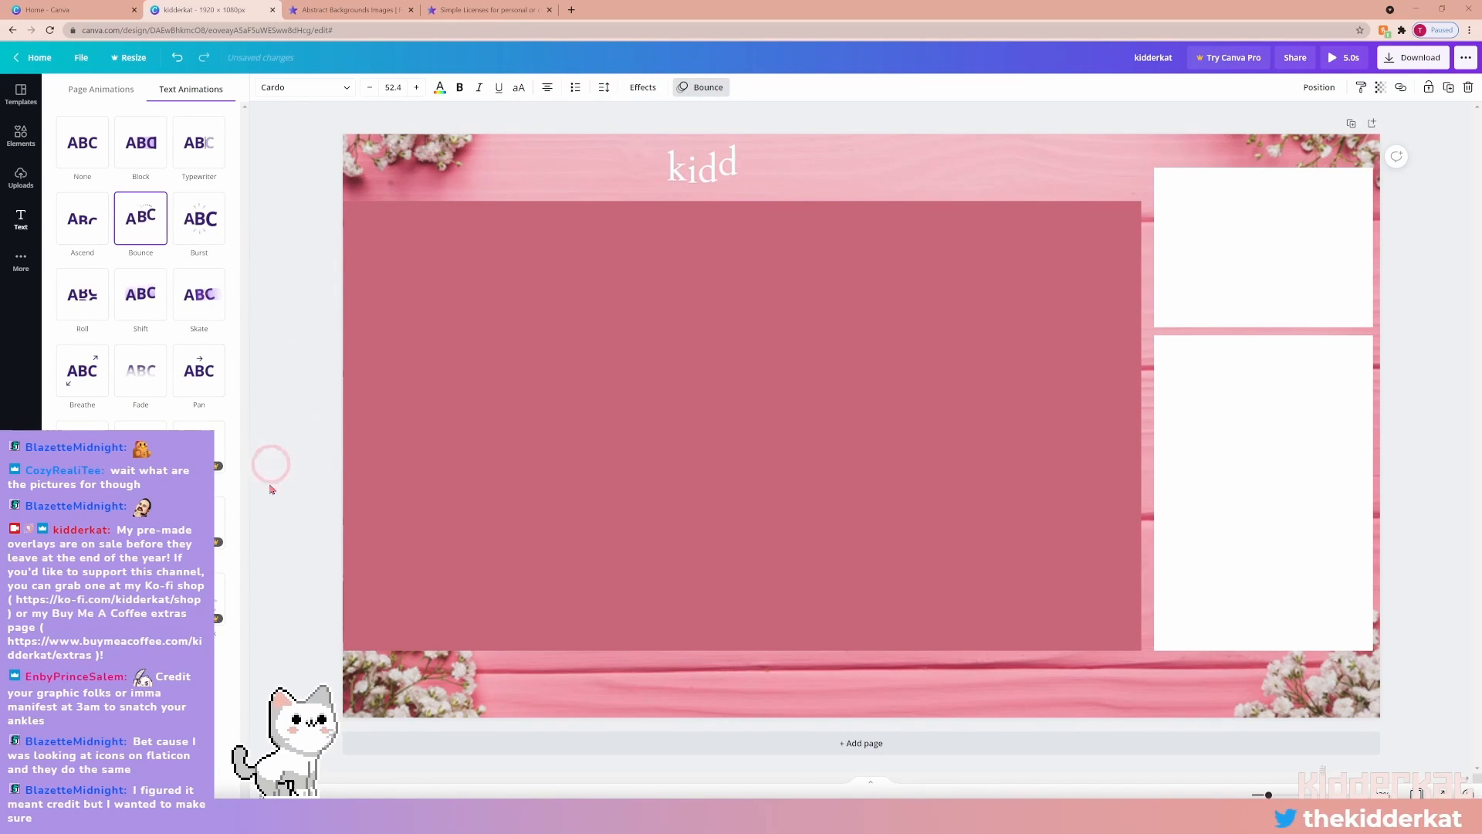
left_click(1413, 58)
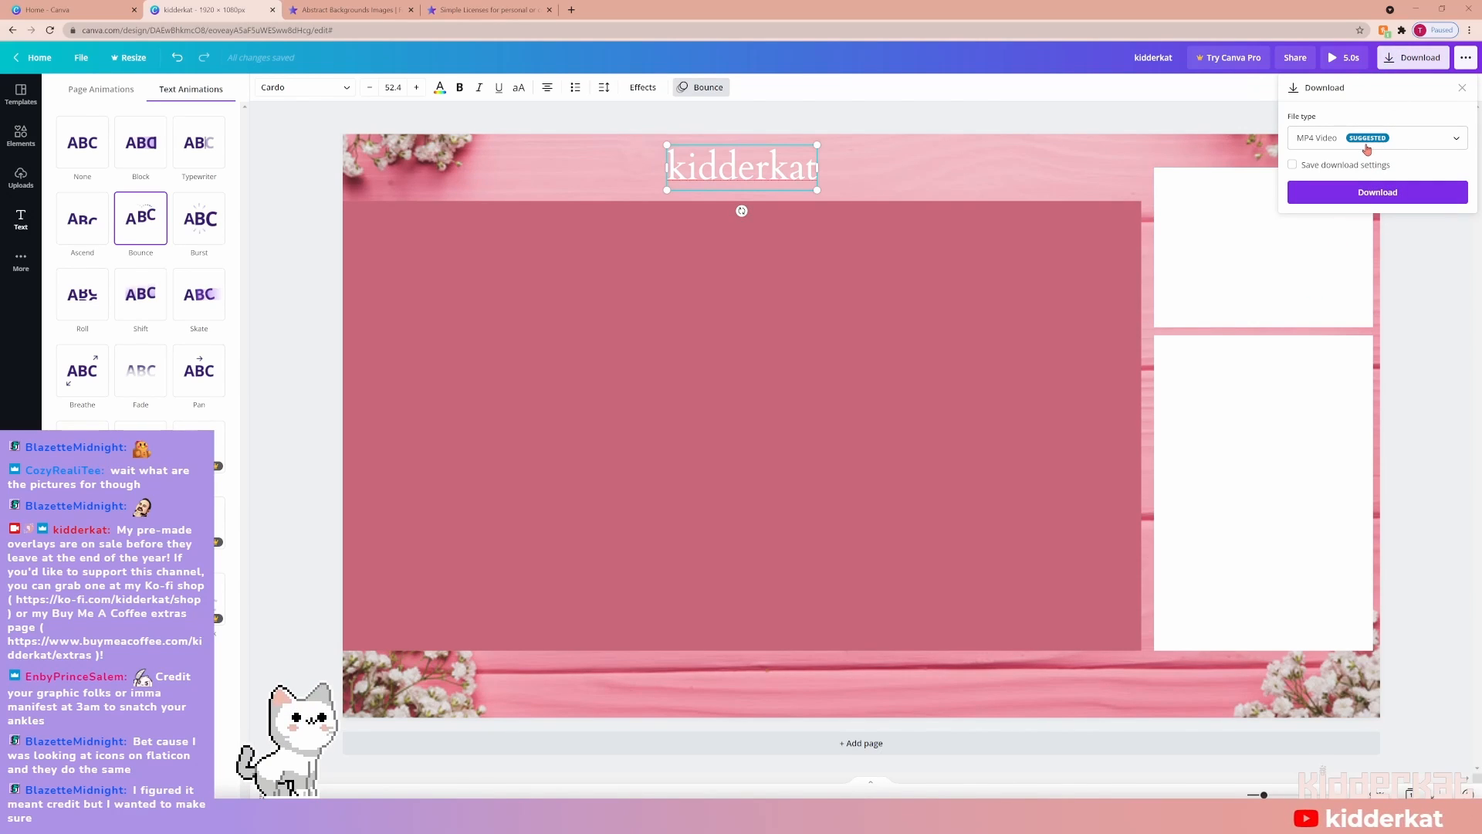
left_click(83, 220)
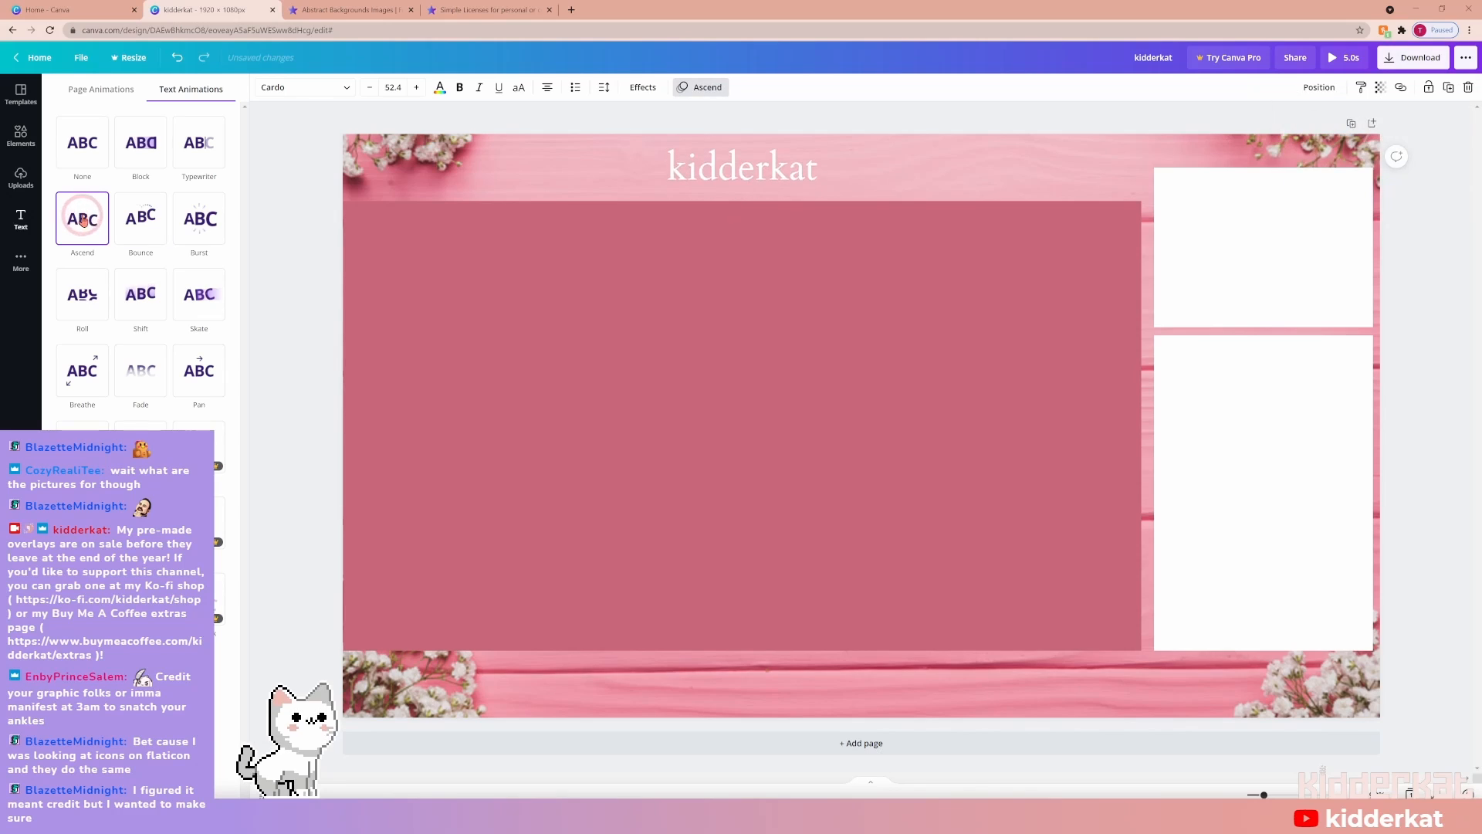
left_click(141, 372)
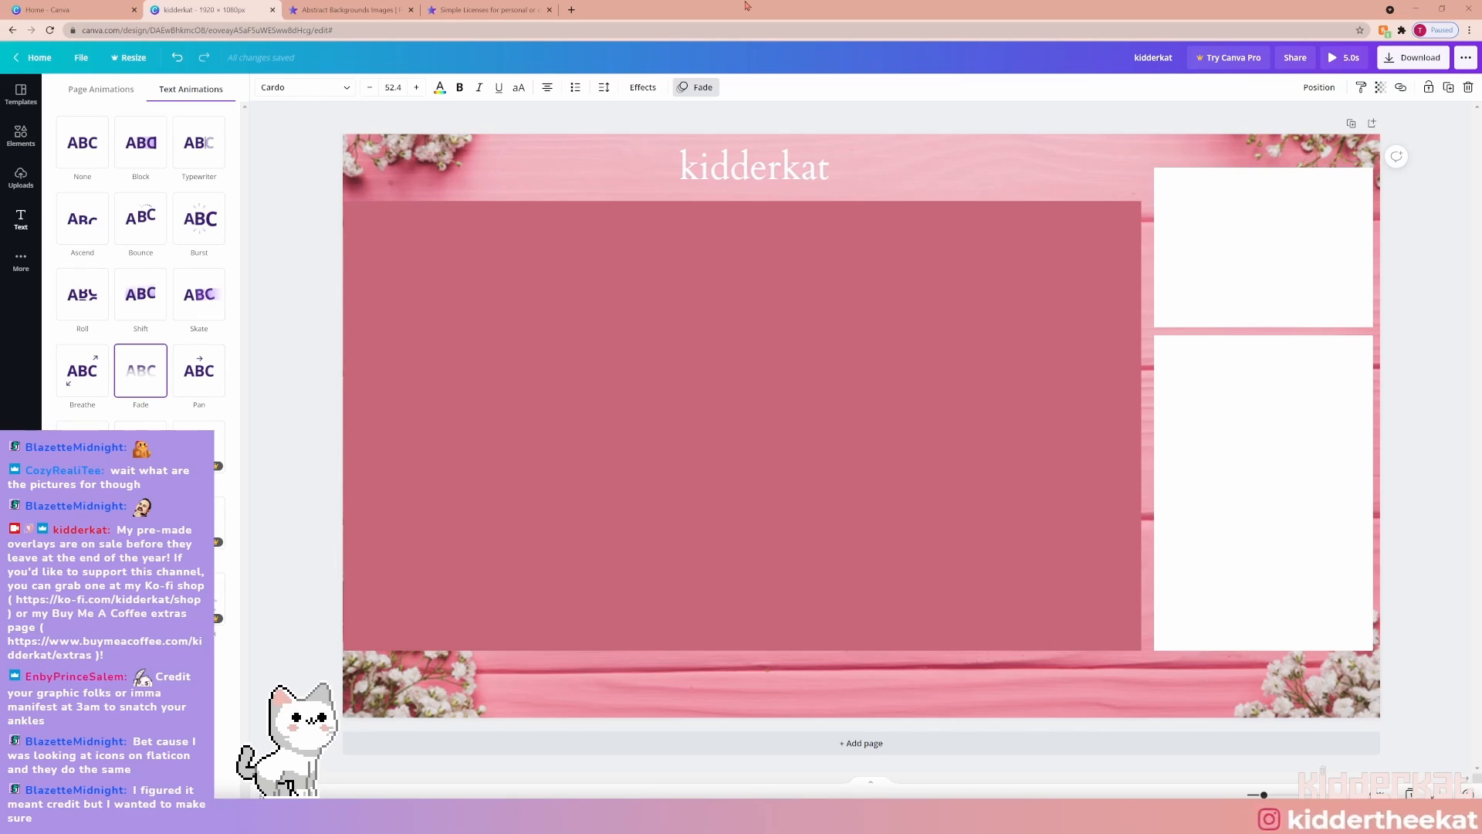
double_click(794, 174)
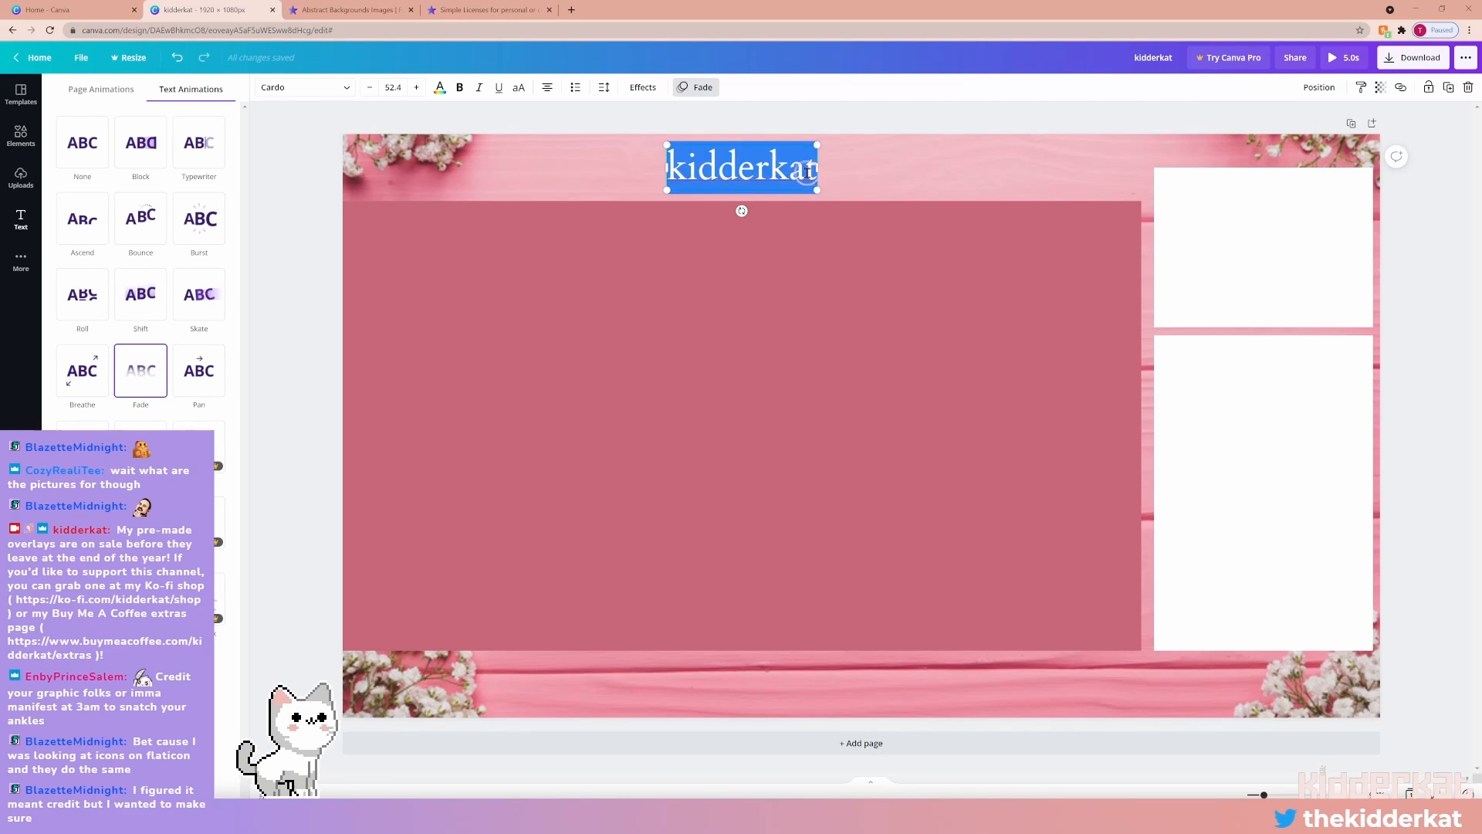
left_click(64, 152)
Download the overlay design as the PNG file kidderkat.png.
left_click(1410, 62)
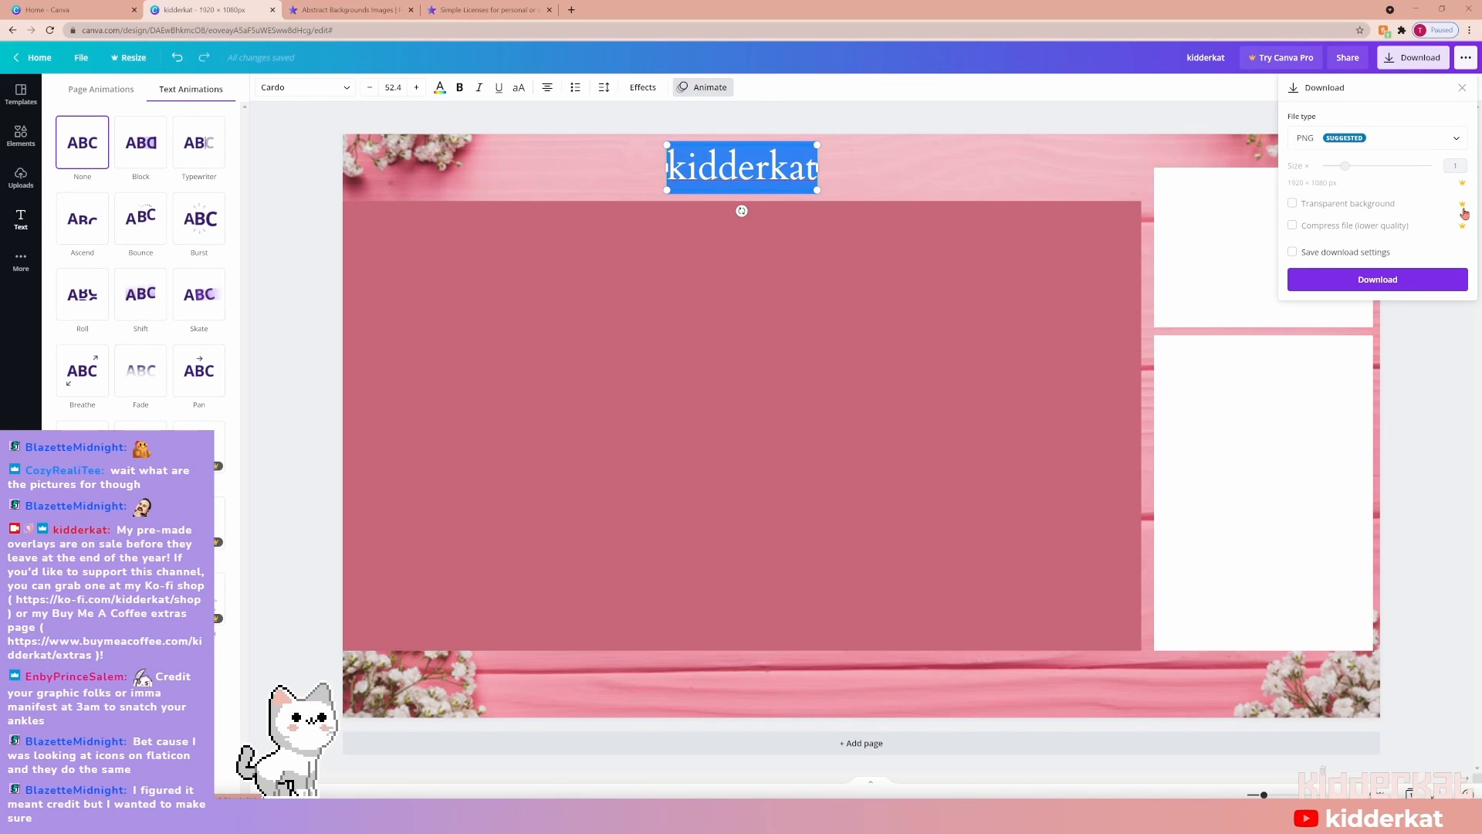
left_click(1390, 279)
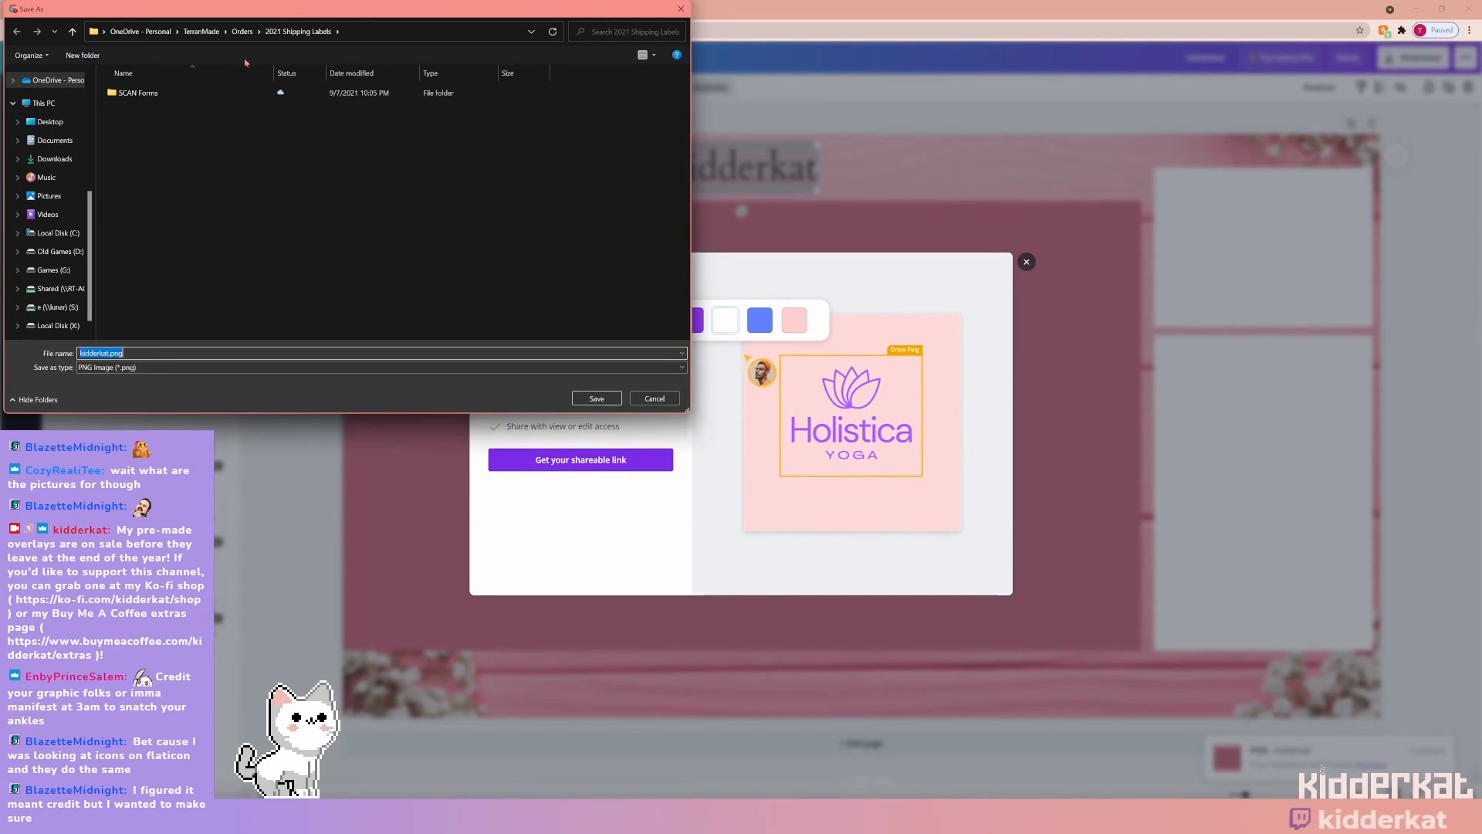
left_click_drag(361, 17, 0, 86)
left_click(148, 153)
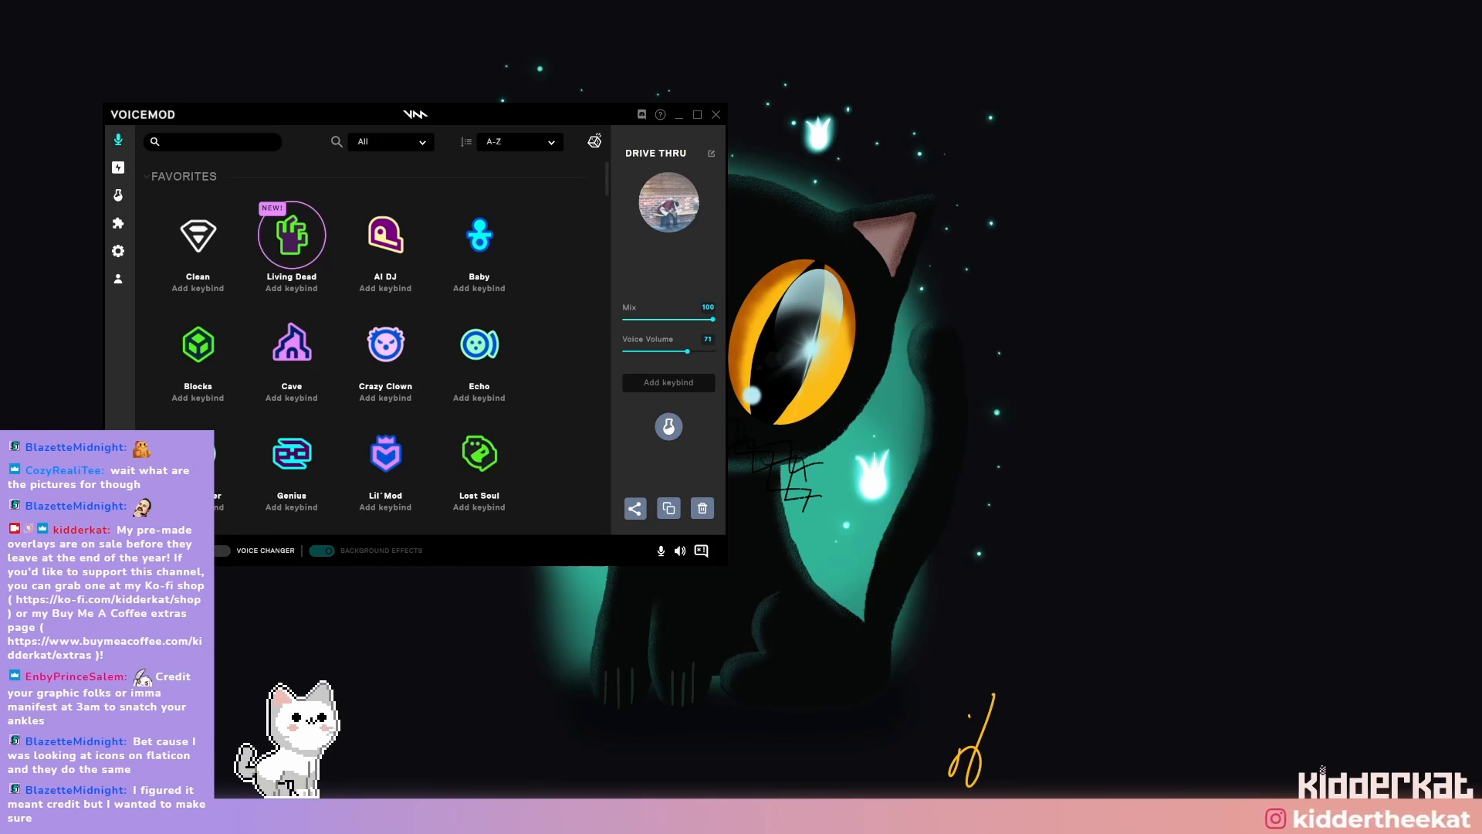
Switch to StreamElements, leave the CandyShop overlay, and create a new overlay at 1080p resolution.
key("alt+Tab")
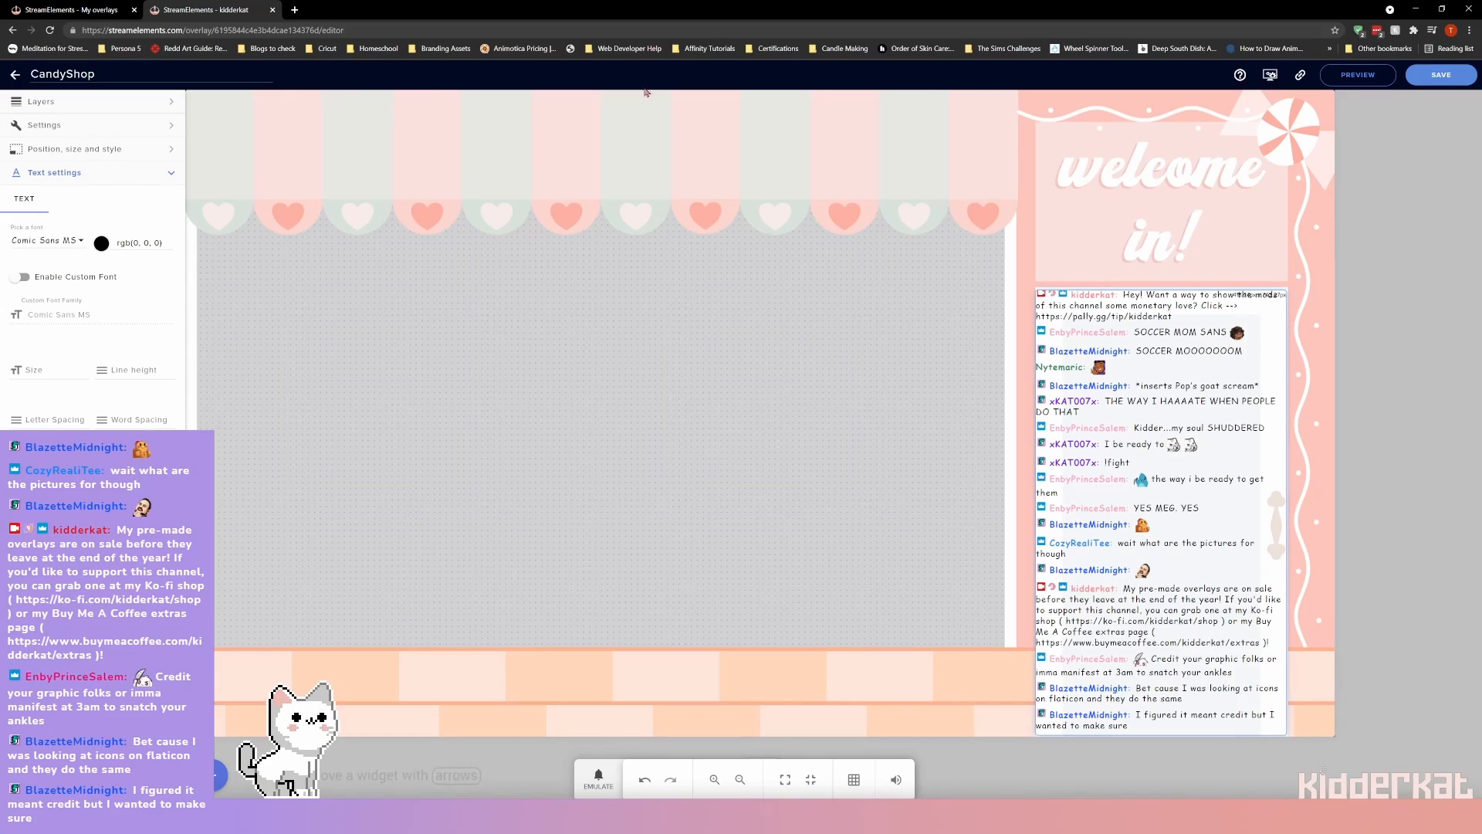
left_click(15, 74)
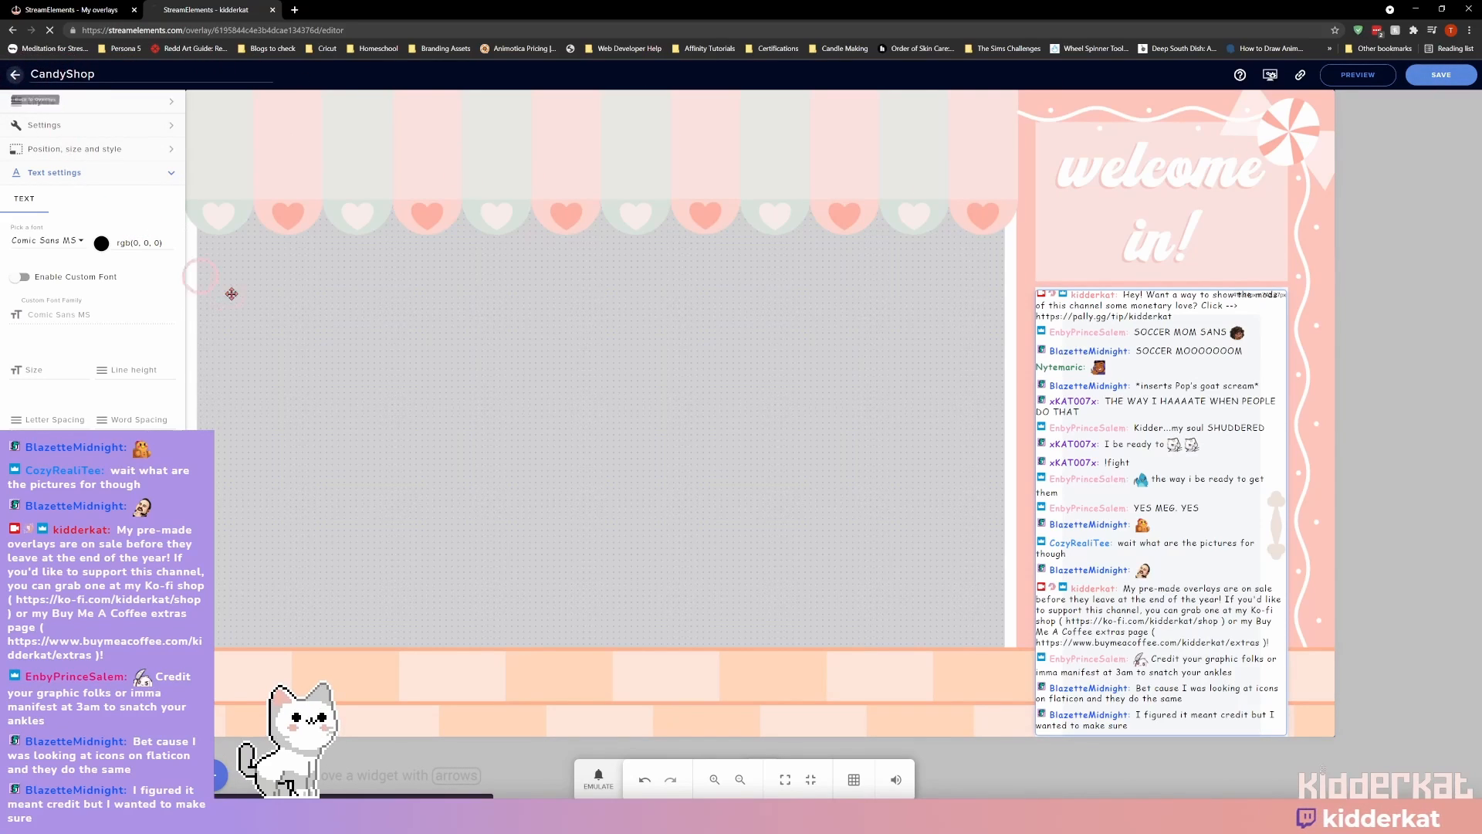
left_click(213, 296)
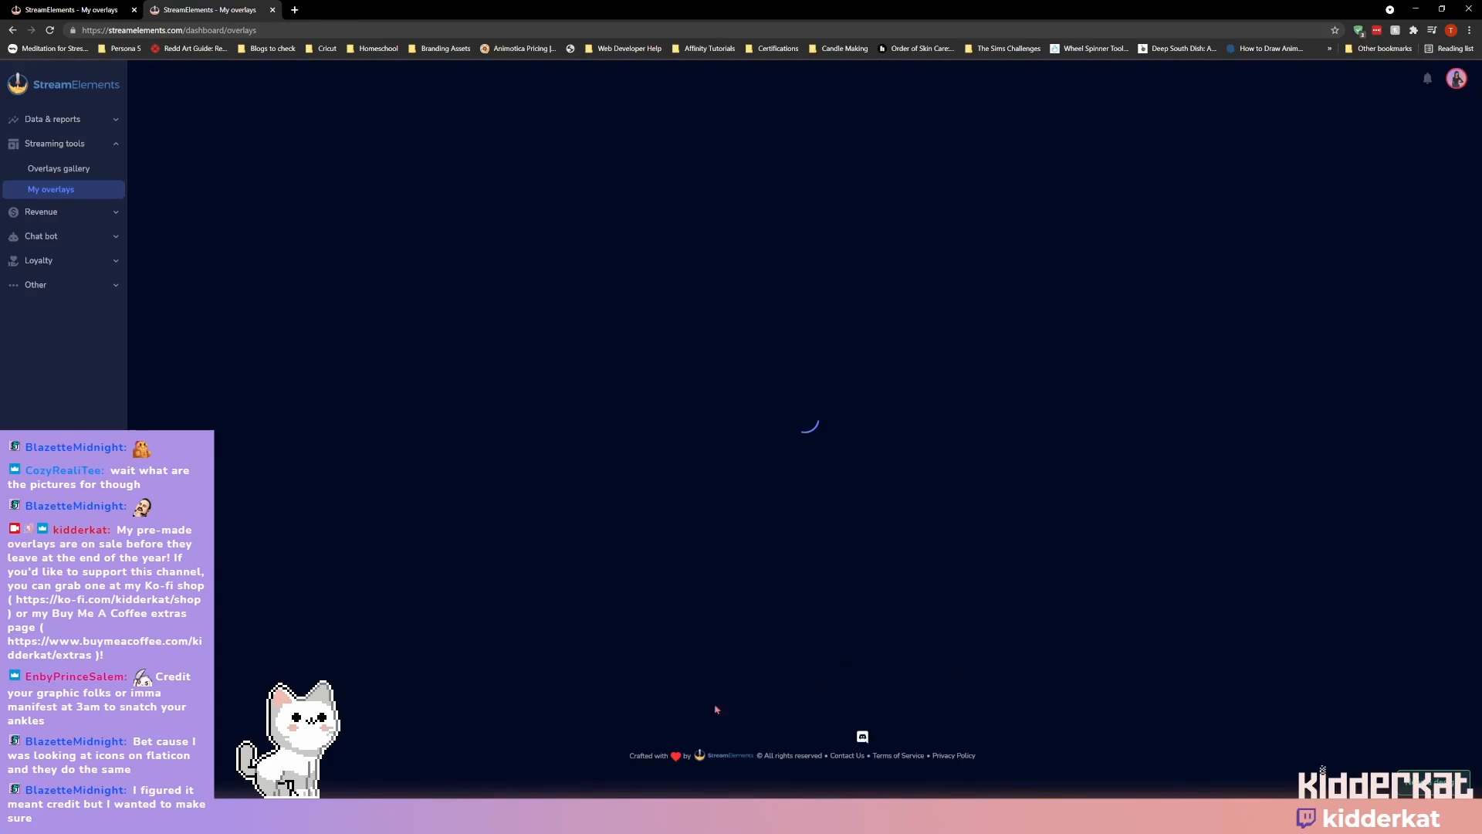
left_click(1098, 117)
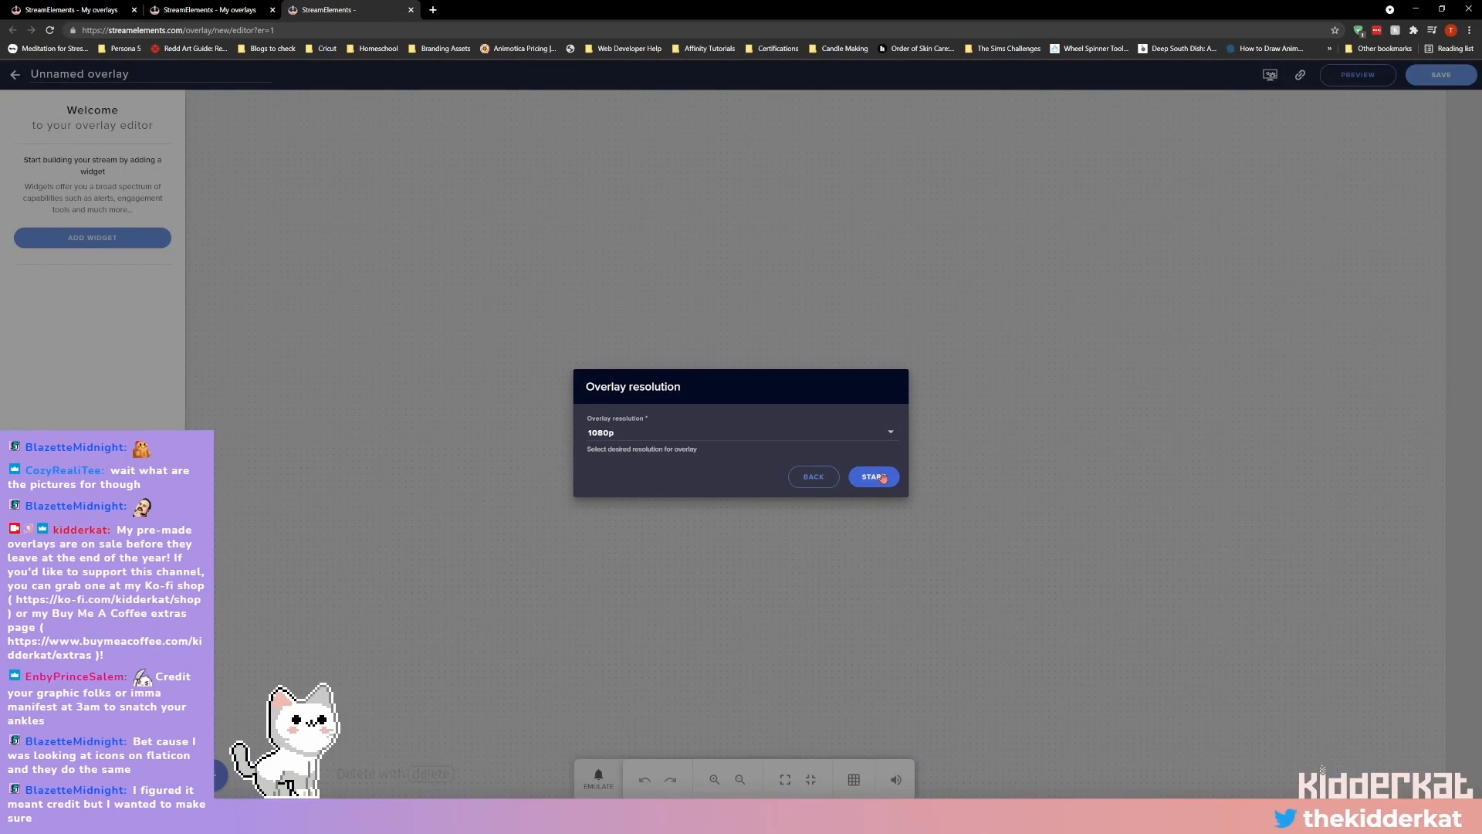
left_click(873, 476)
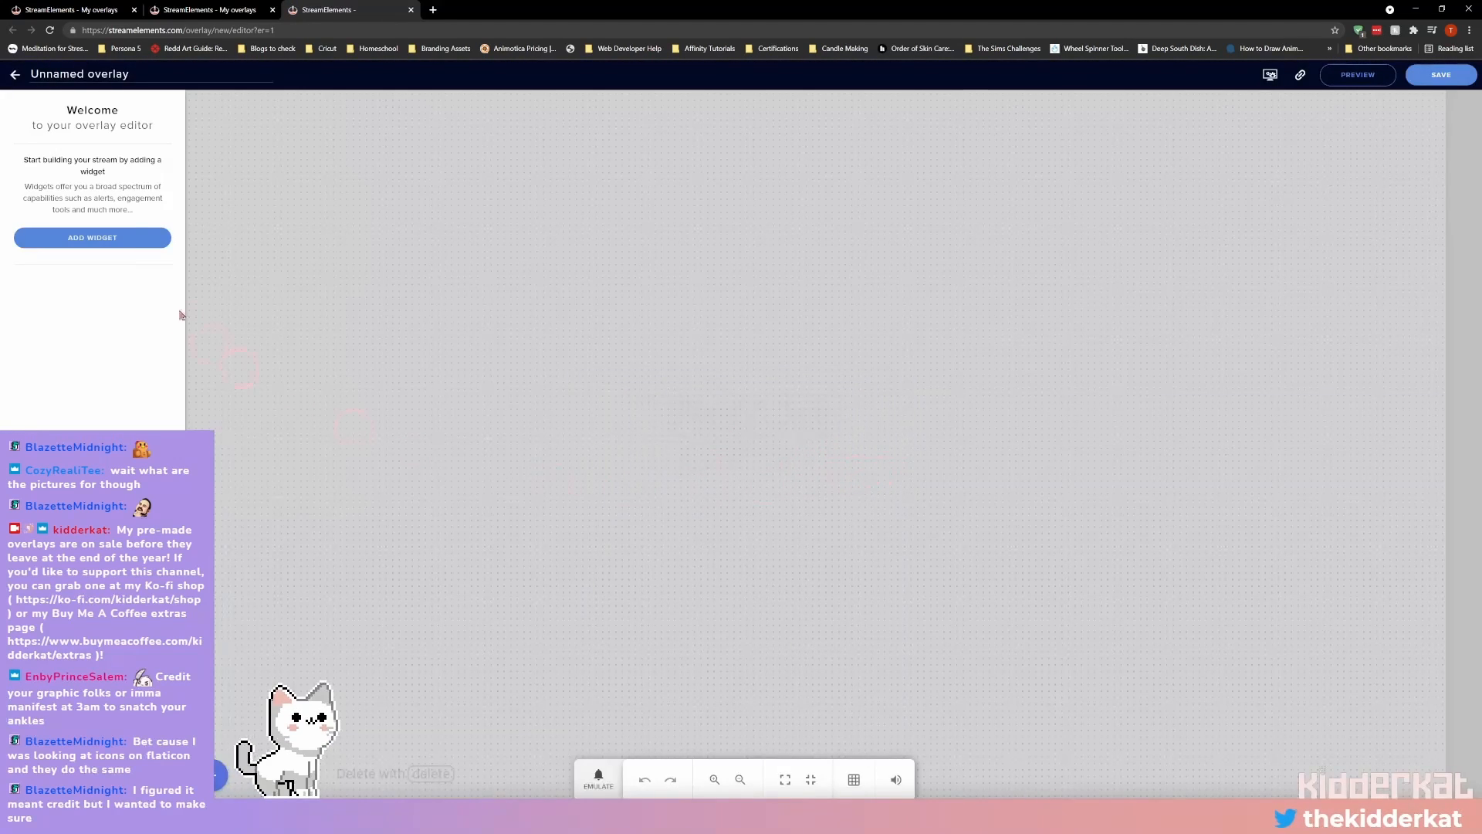
Name the new overlay CanvaOverlay.
double_click(146, 76)
left_click(146, 75)
key("ctrl+a")
type("Ca")
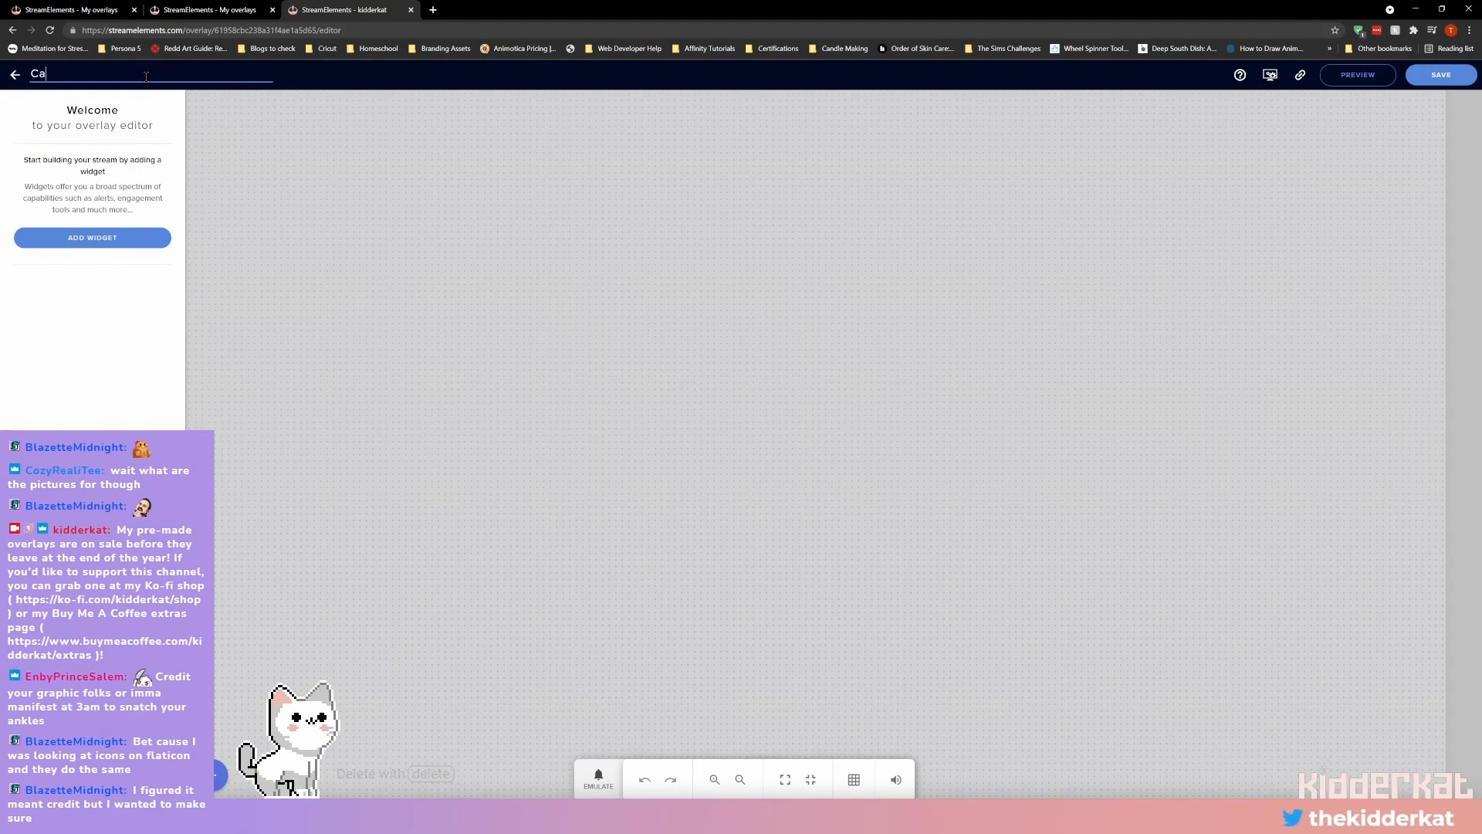
type("nvaOverlay")
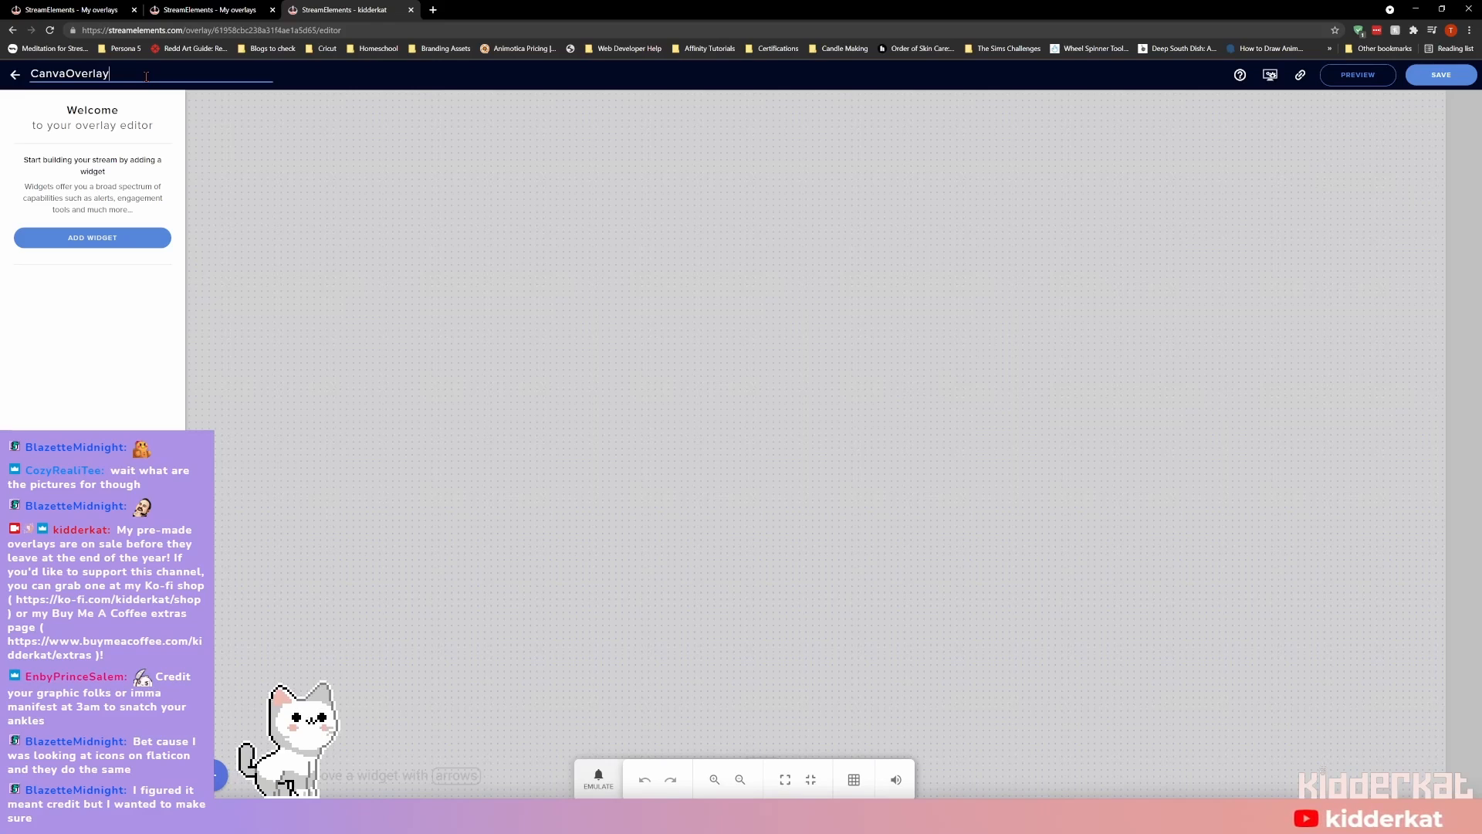
Add a static image widget to the CanvaOverlay canvas.
left_click(218, 775)
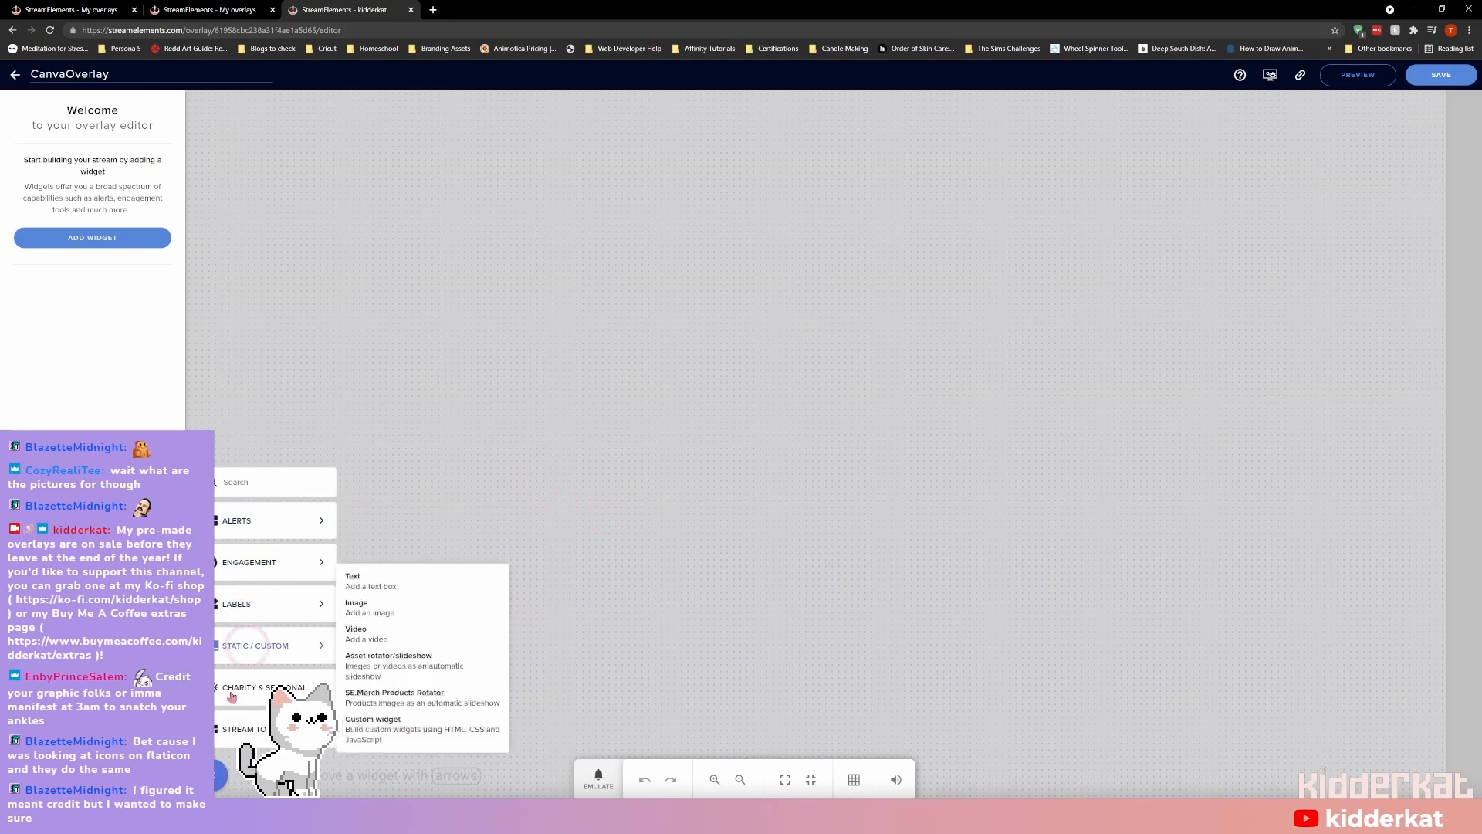
mouse_move(254, 589)
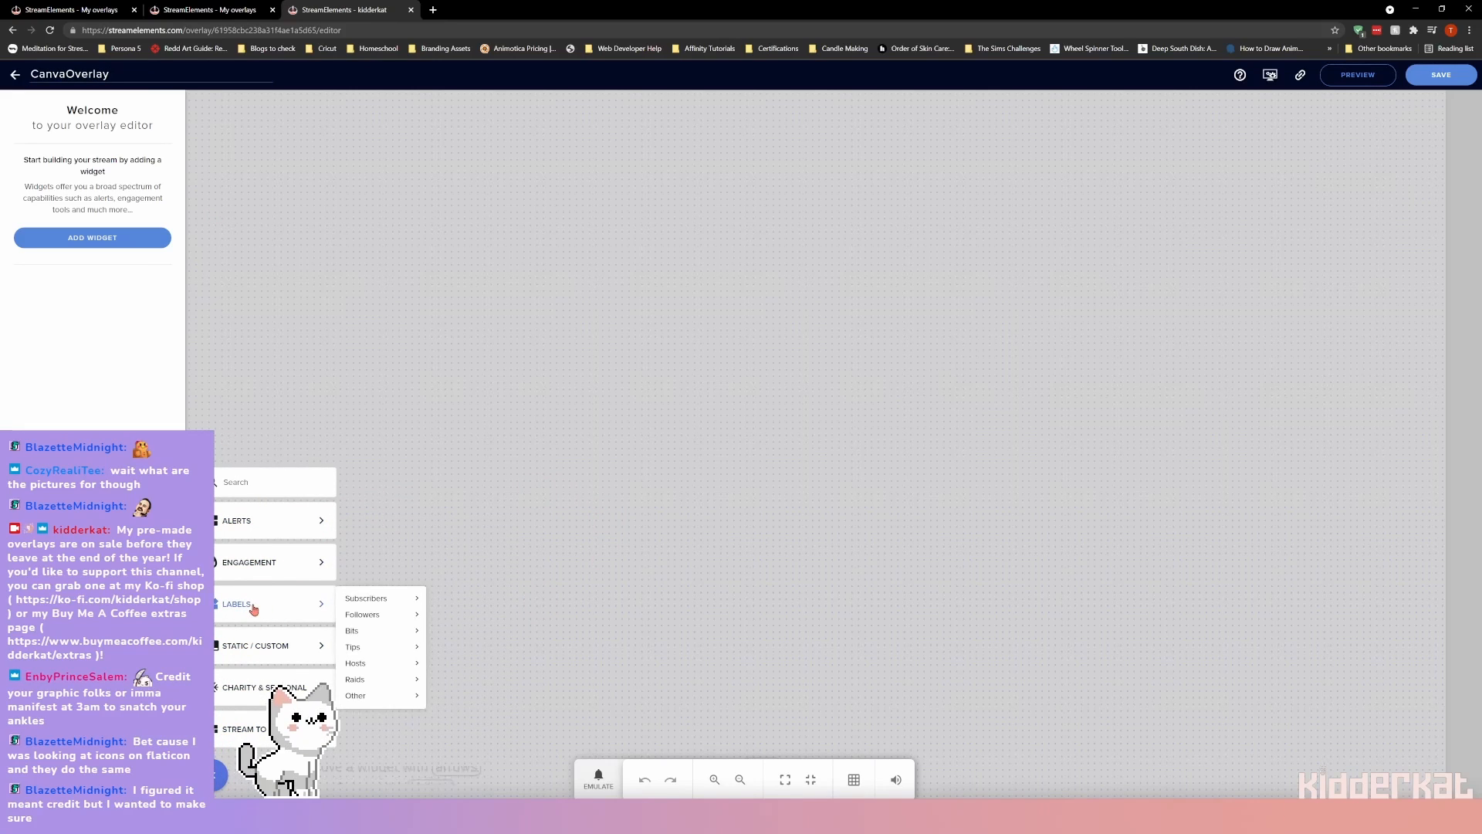
mouse_move(247, 645)
left_click(384, 610)
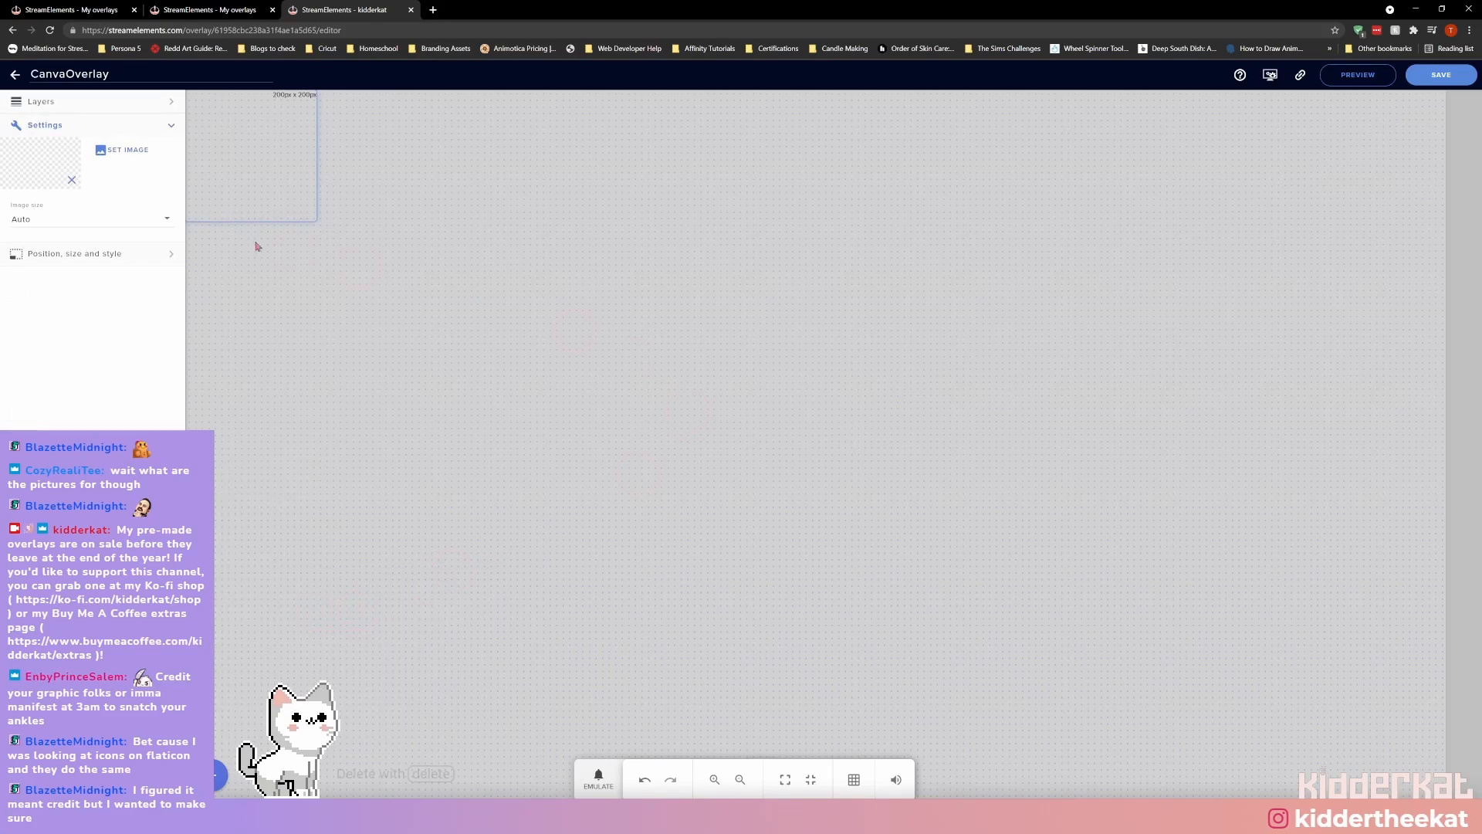
Set the image widget's size to 1920 px wide and 1080 px high.
left_click(48, 256)
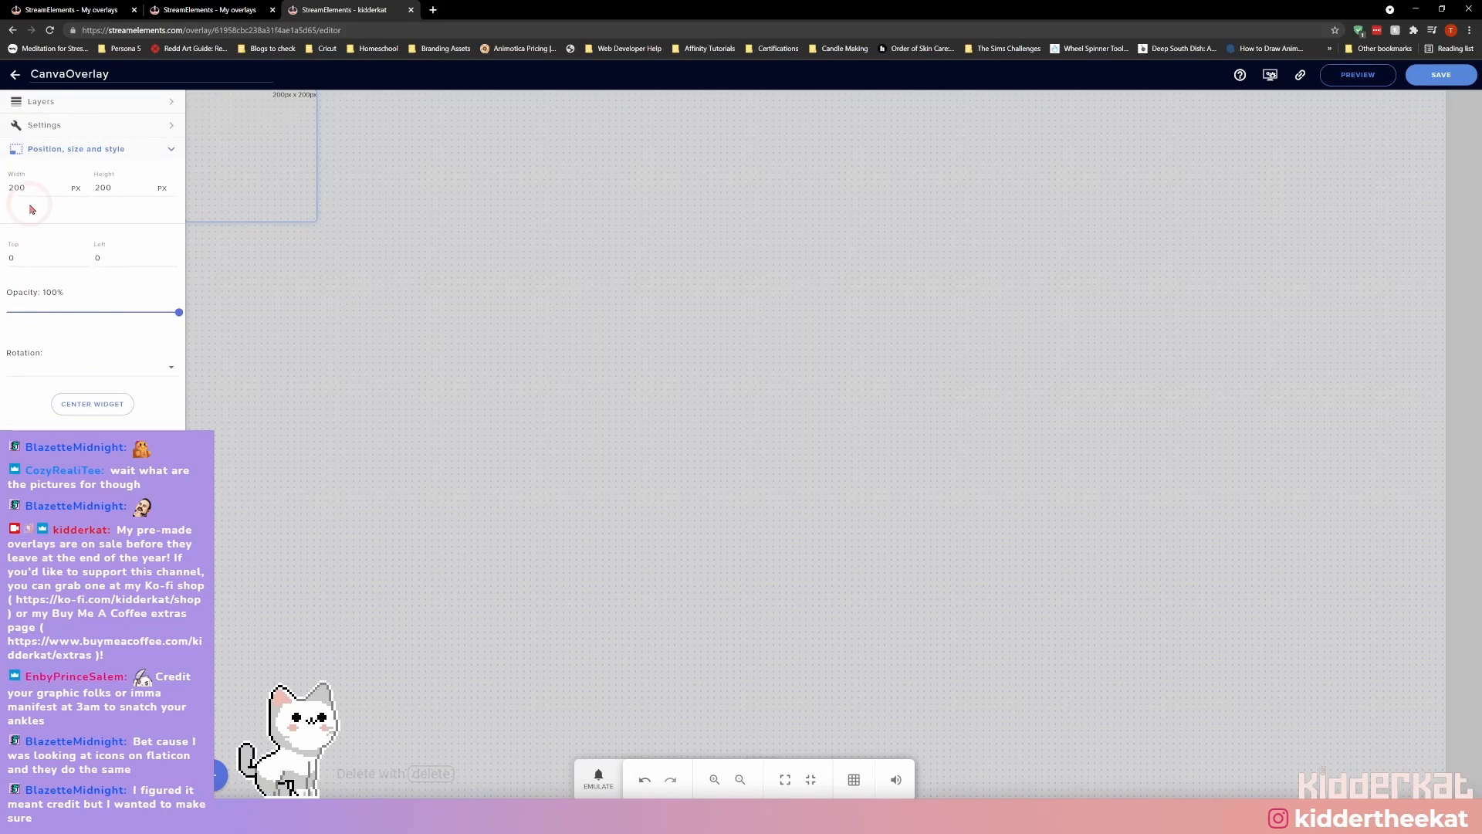
double_click(41, 187)
type("1920")
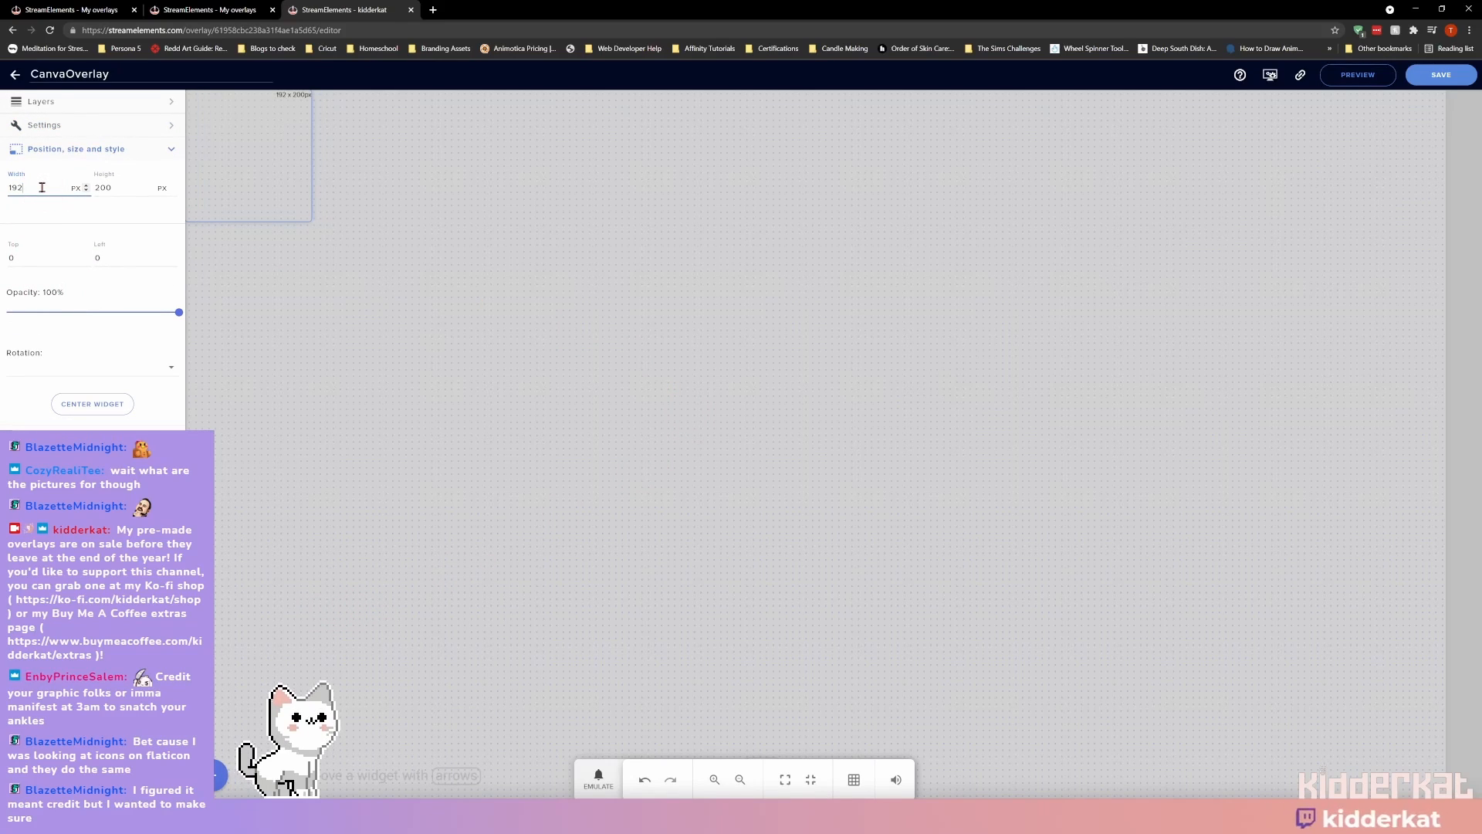
type("1080")
key("Tab")
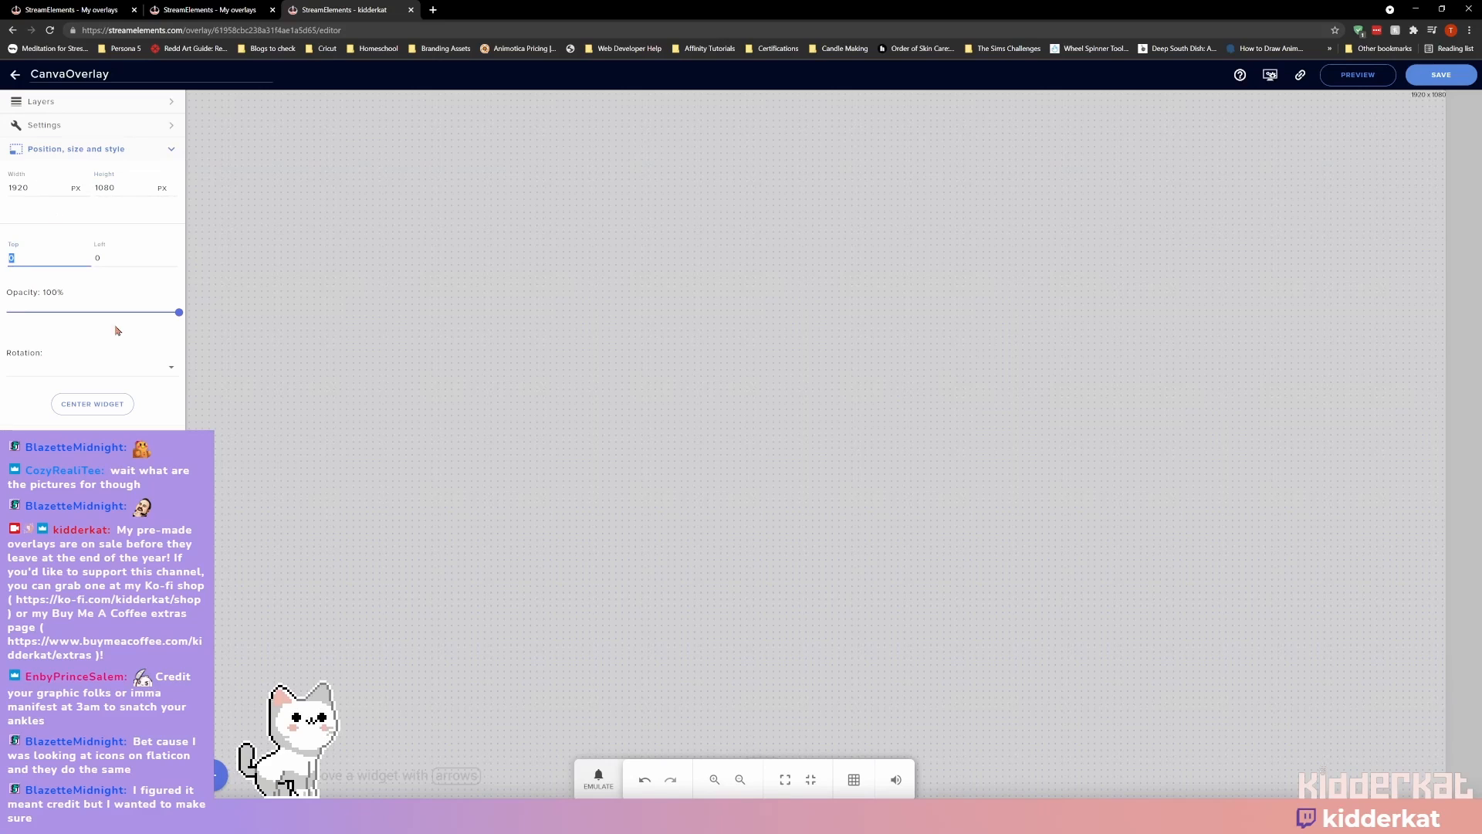
Center the image widget and upload the exported Canva overlay image as its picture.
left_click(94, 403)
left_click(139, 149)
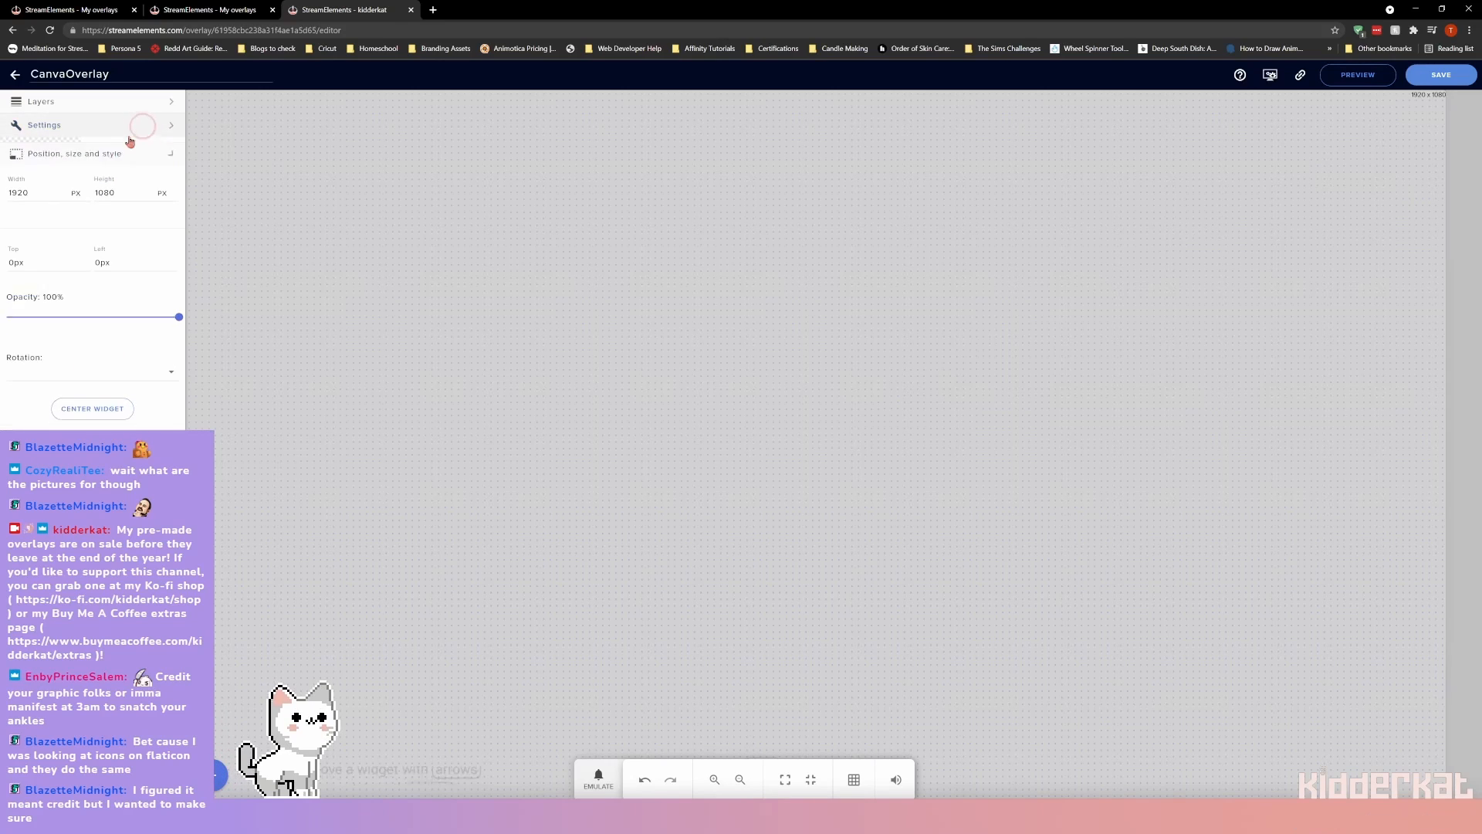
left_click(72, 123)
left_click(131, 152)
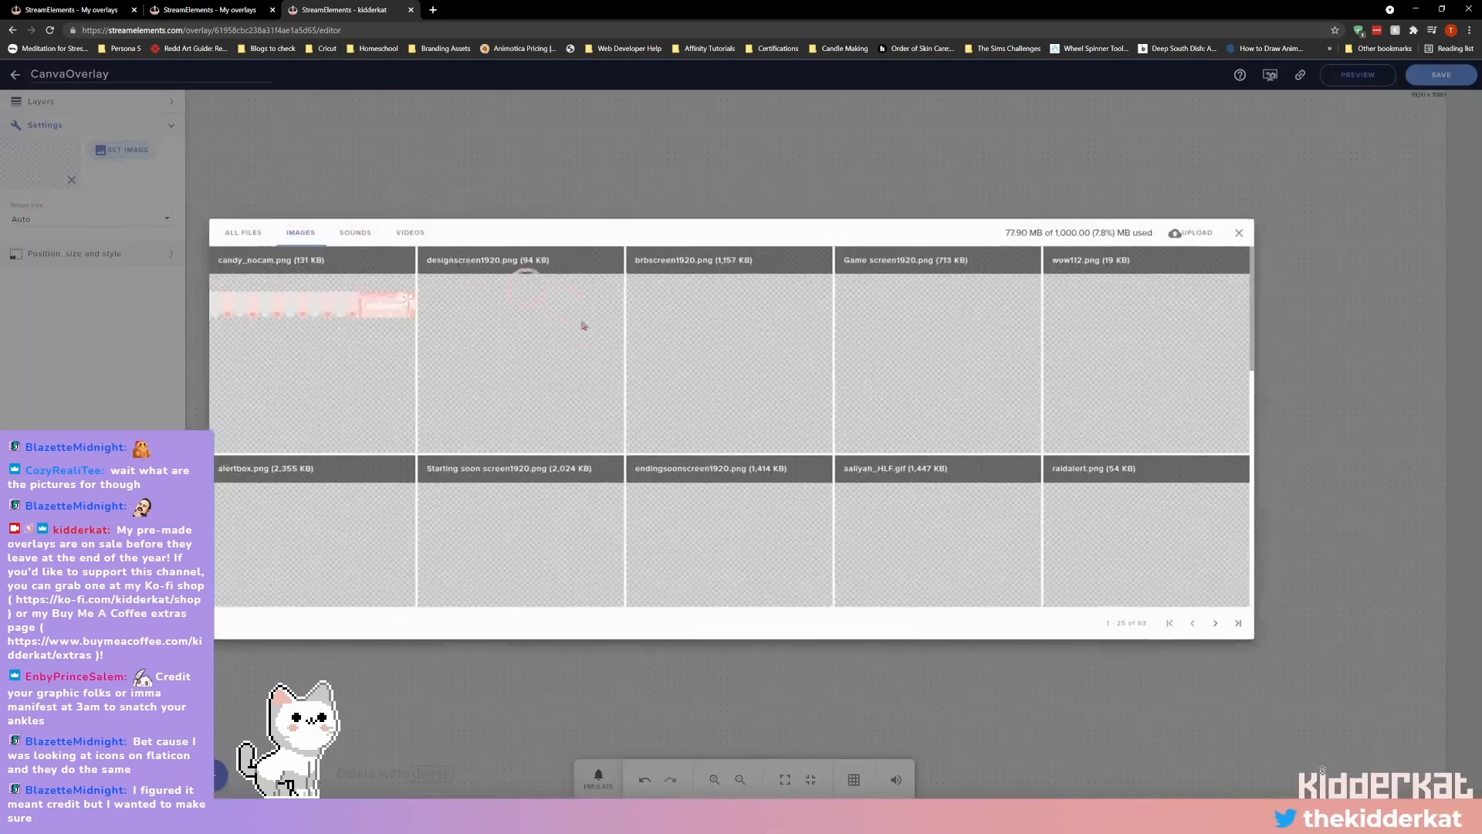
left_click(1210, 235)
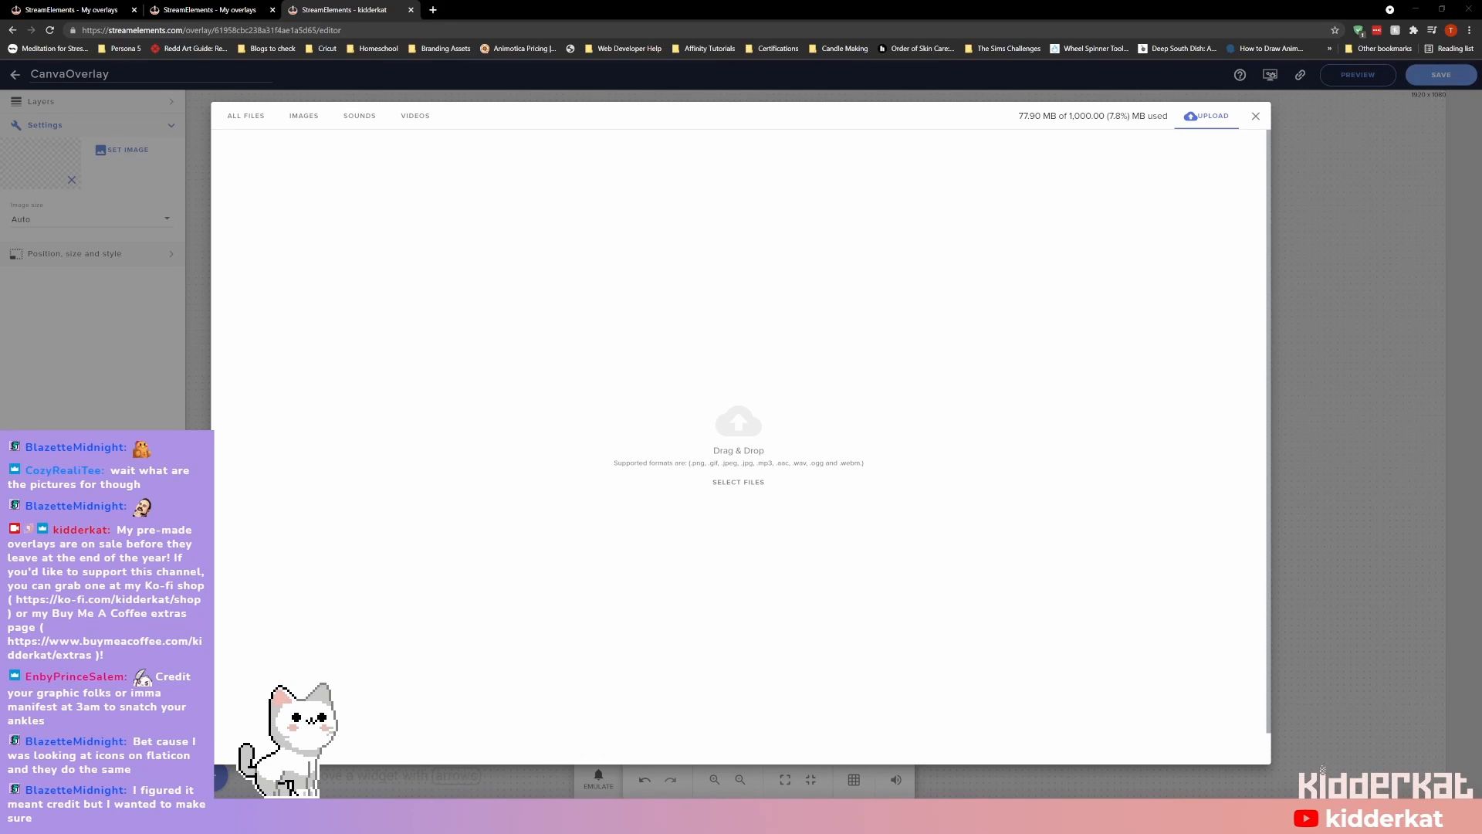
left_click_drag(765, 370, 755, 378)
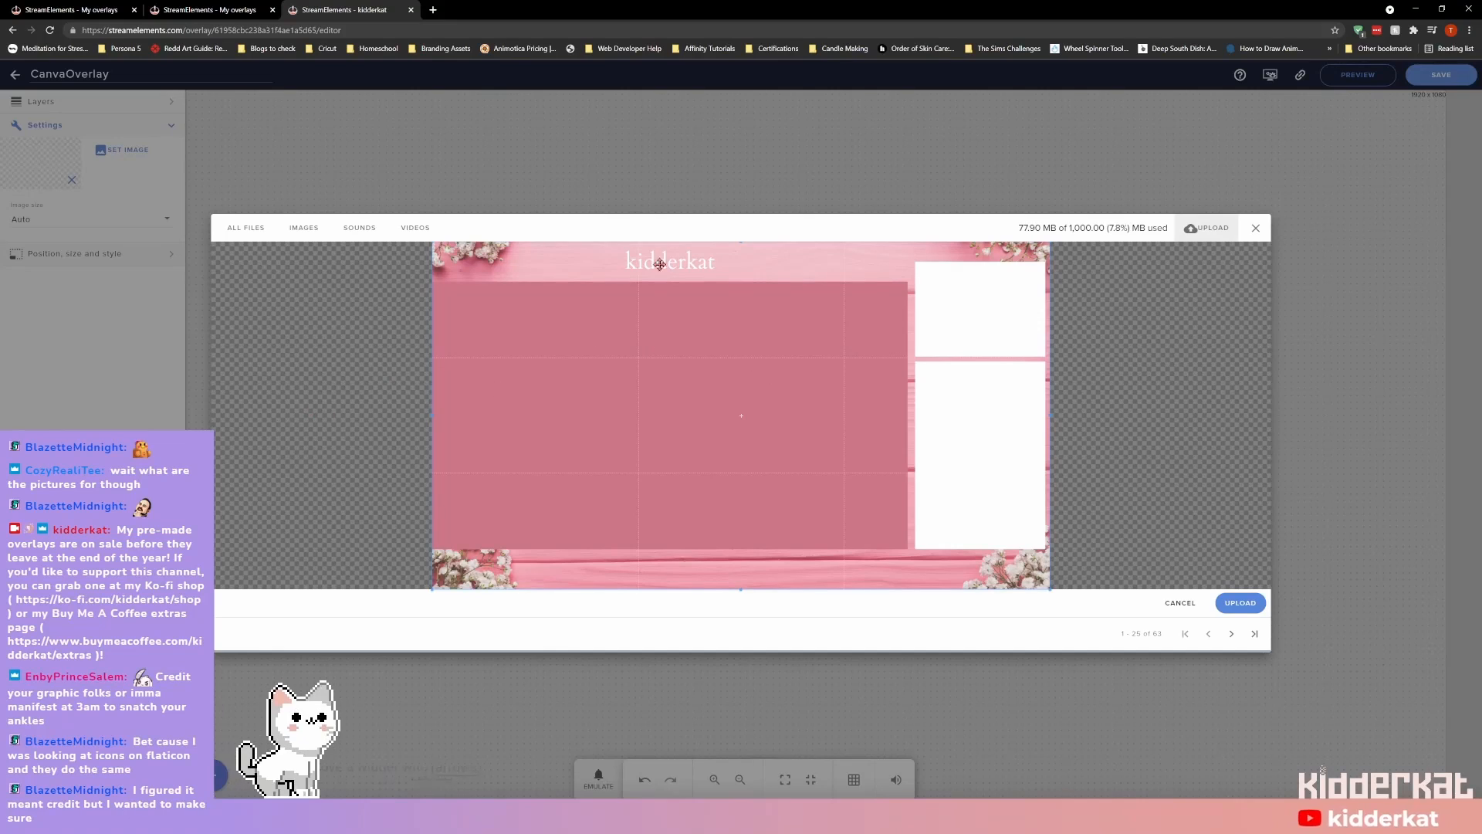
left_click(1241, 603)
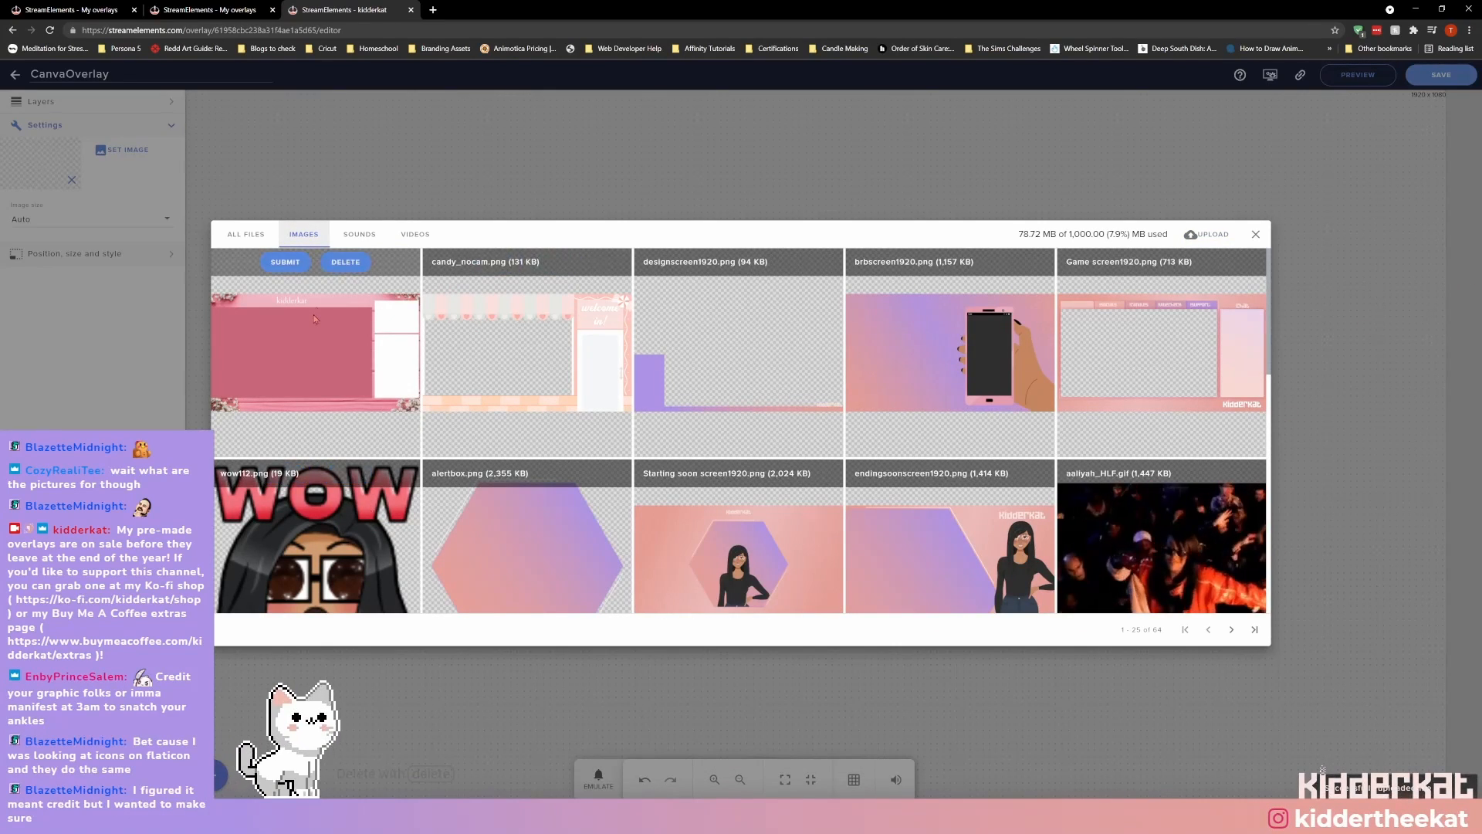
left_click(285, 261)
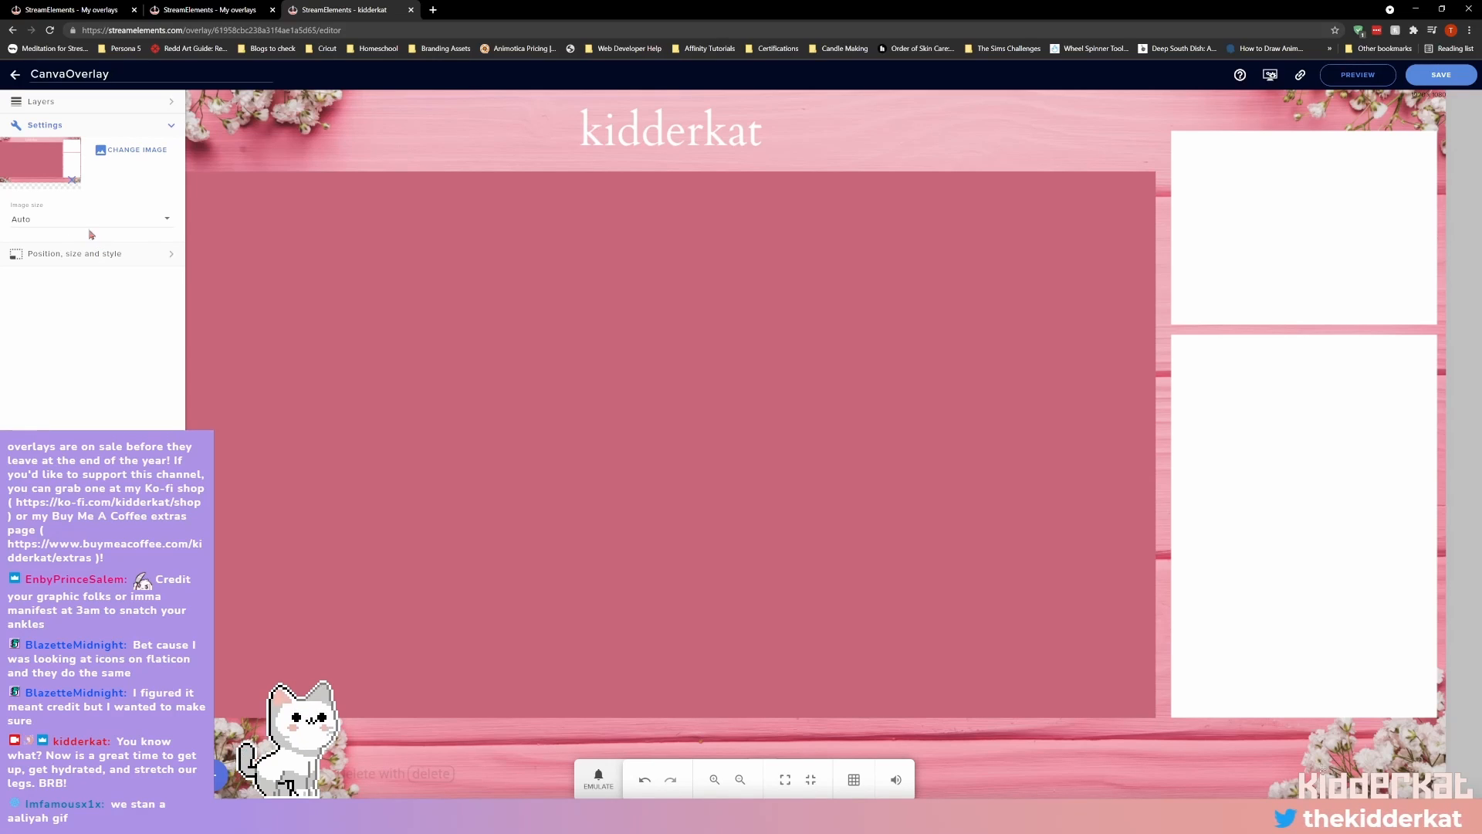
Add the stream chat widget and fit it inside the lower white box at about 399 × 573 px.
left_click(222, 776)
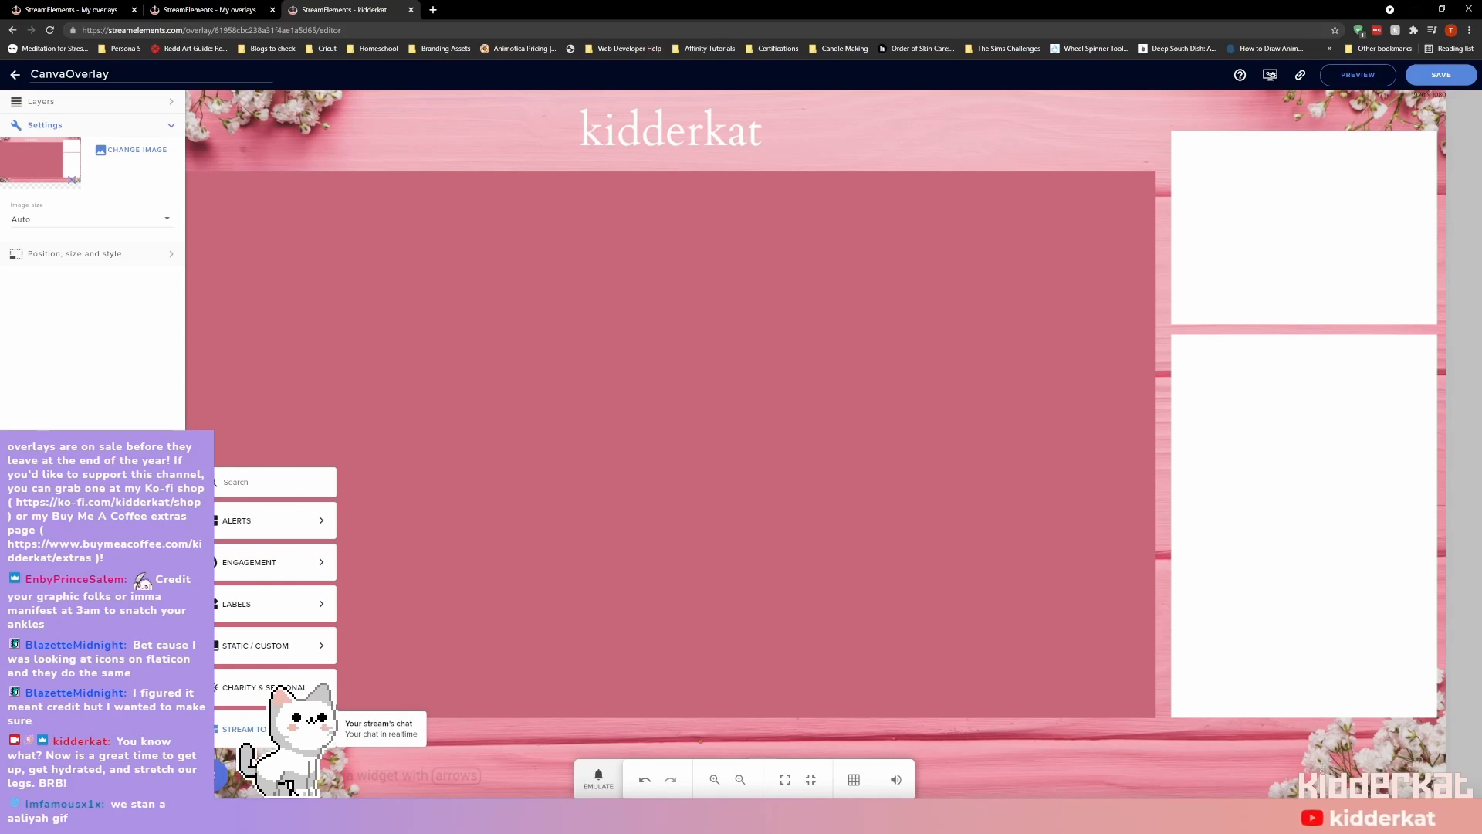
left_click(417, 729)
left_click_drag(284, 260, 1275, 510)
left_click_drag(1339, 600, 1434, 711)
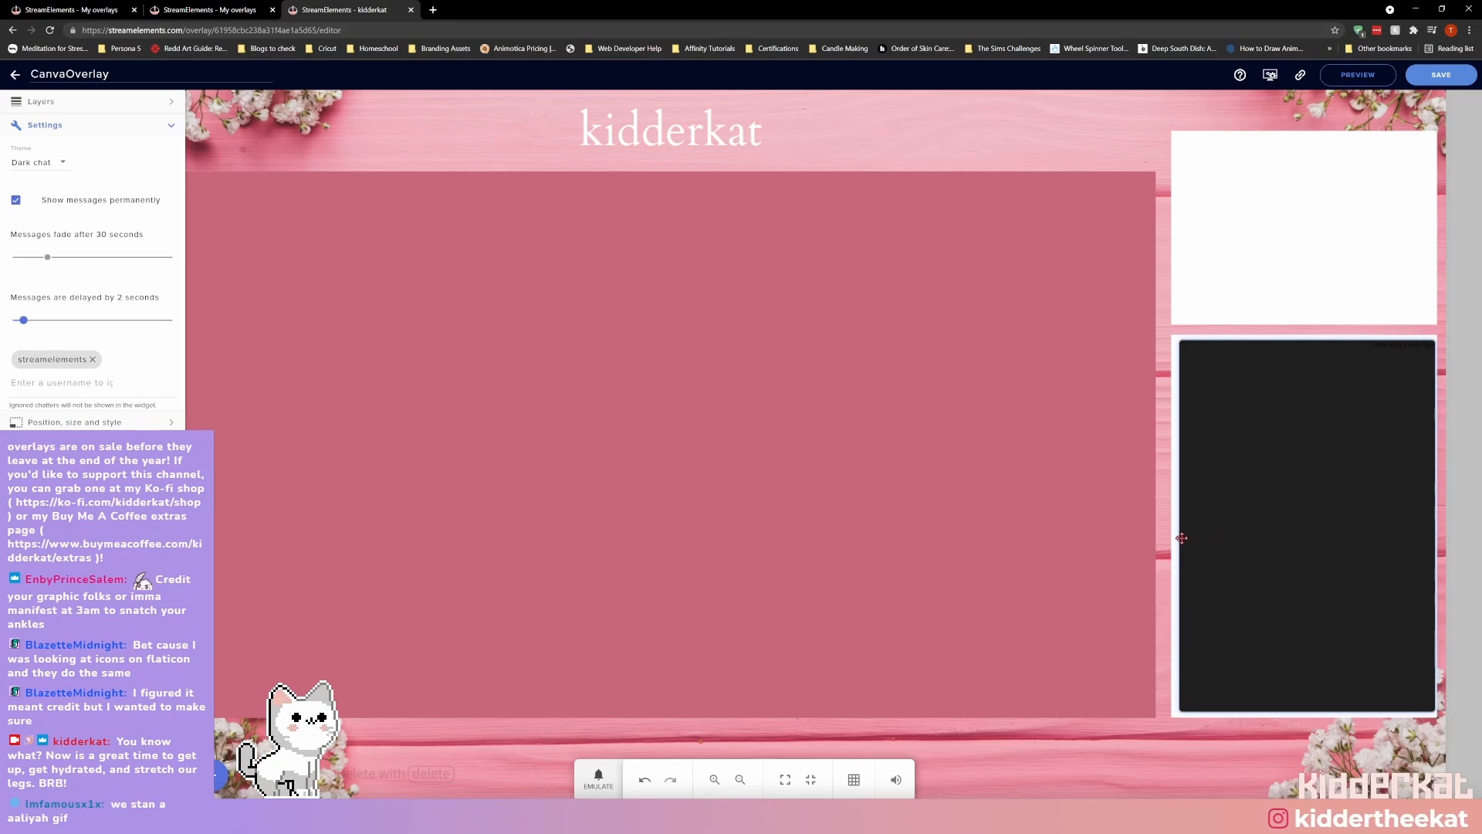
left_click_drag(1180, 536, 1175, 536)
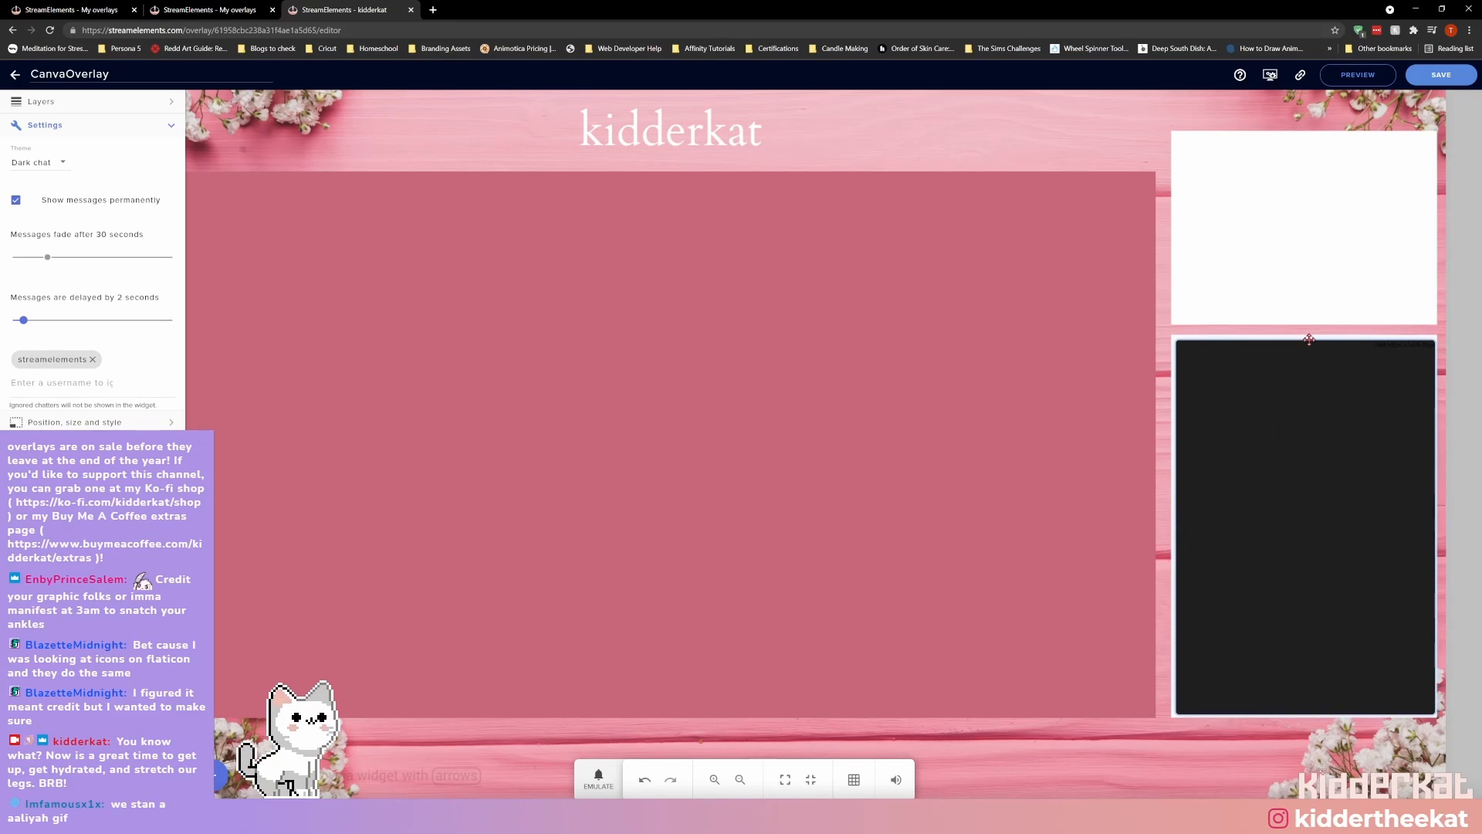
left_click_drag(1307, 341, 1307, 334)
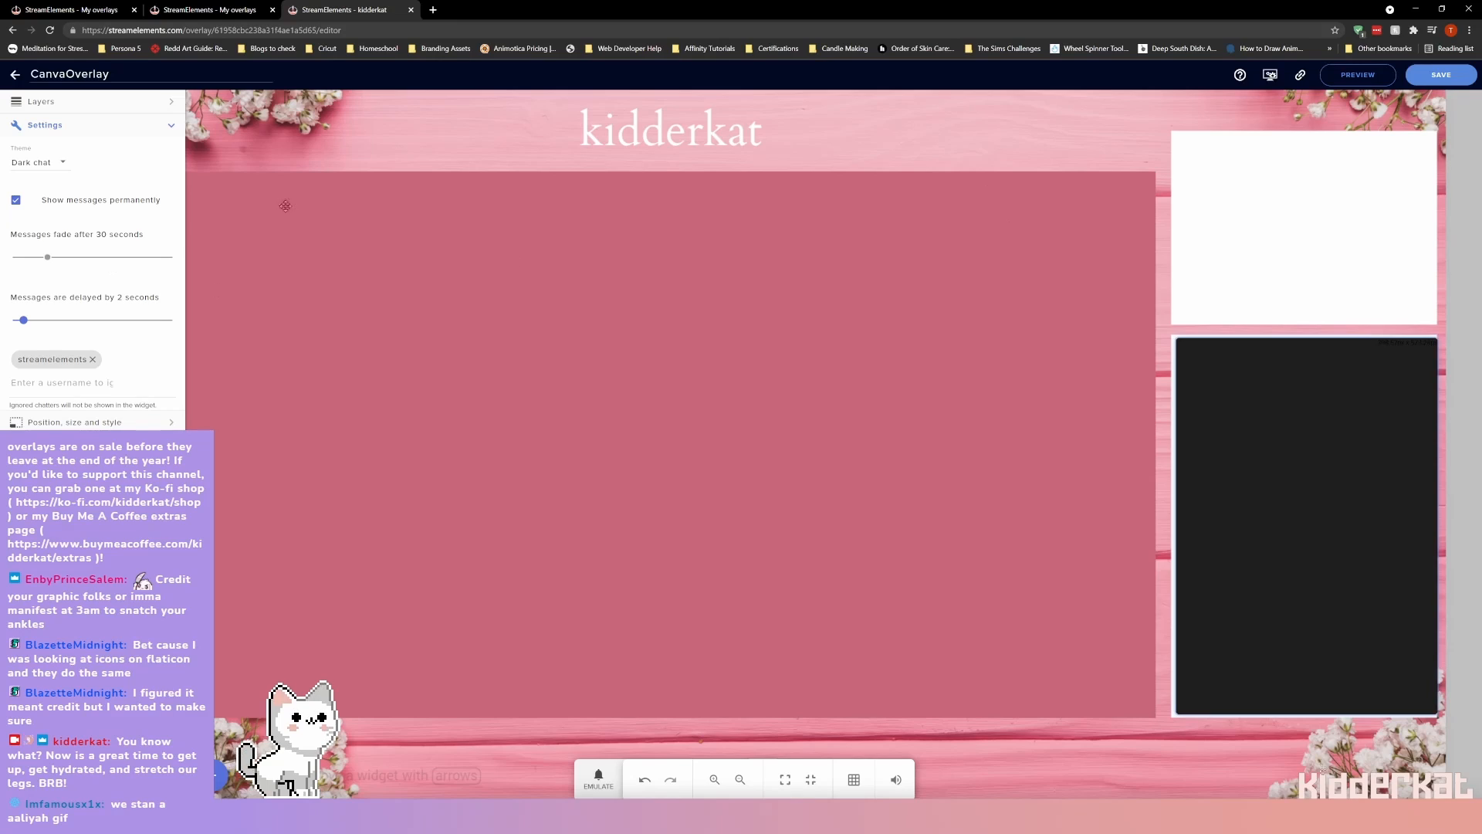
Try the White chat theme on the chat widget and settle on the Custom theme.
left_click(48, 164)
left_click(38, 217)
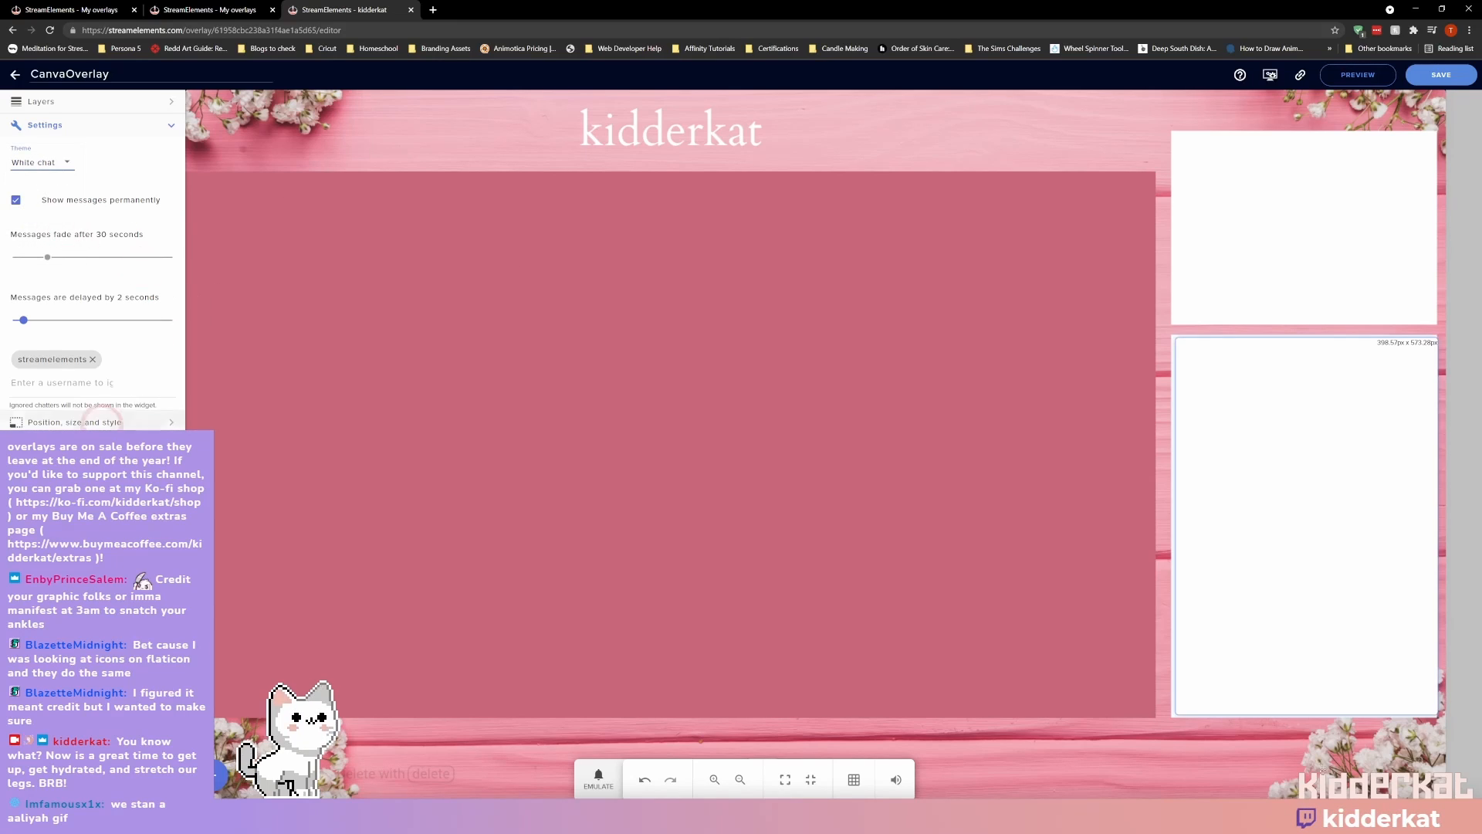
left_click(48, 164)
left_click(31, 191)
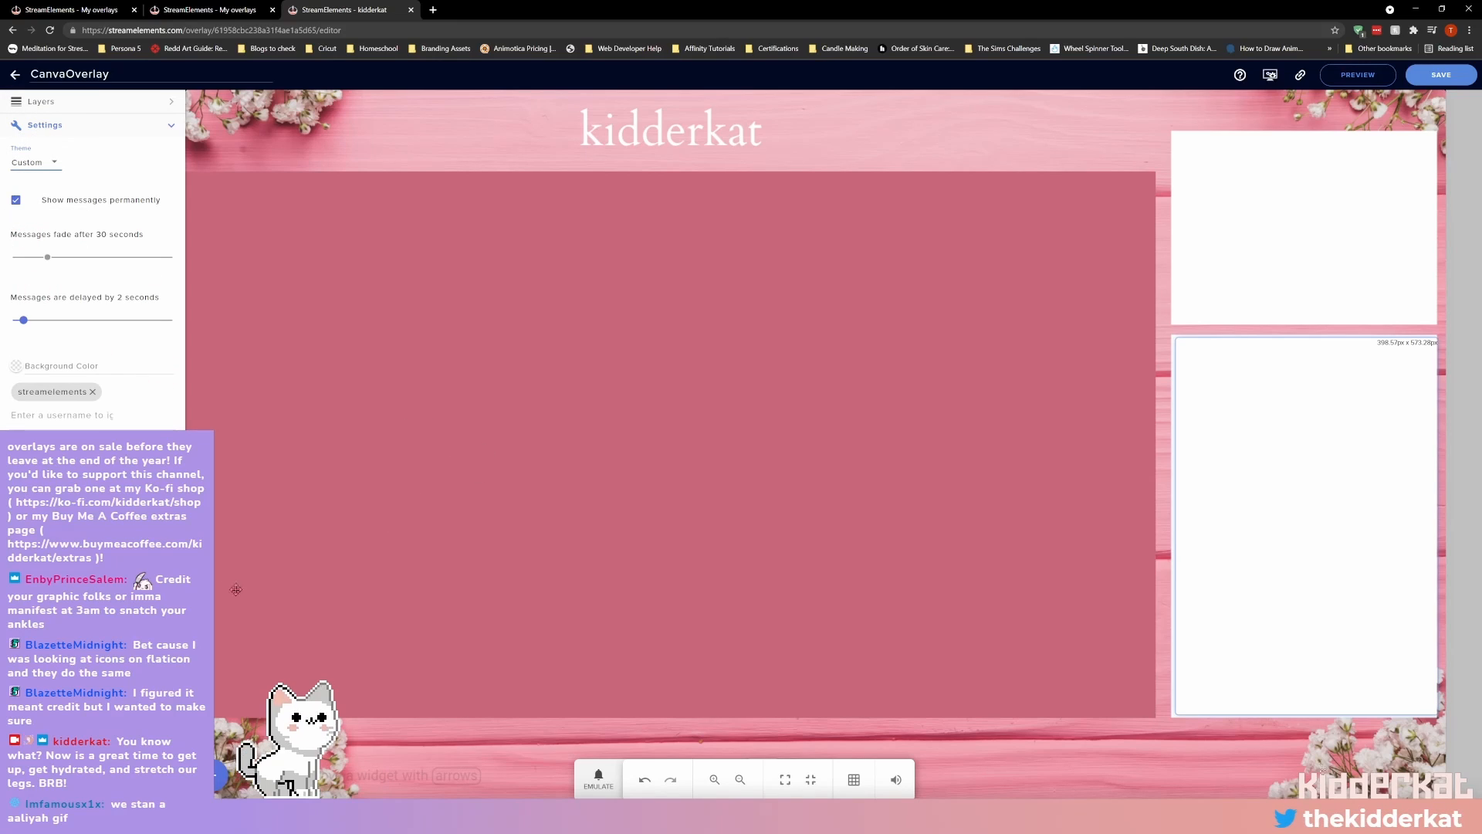
Align the chat widget with the lower white box using small nudges and lock its layer.
left_click_drag(1364, 574, 1316, 559)
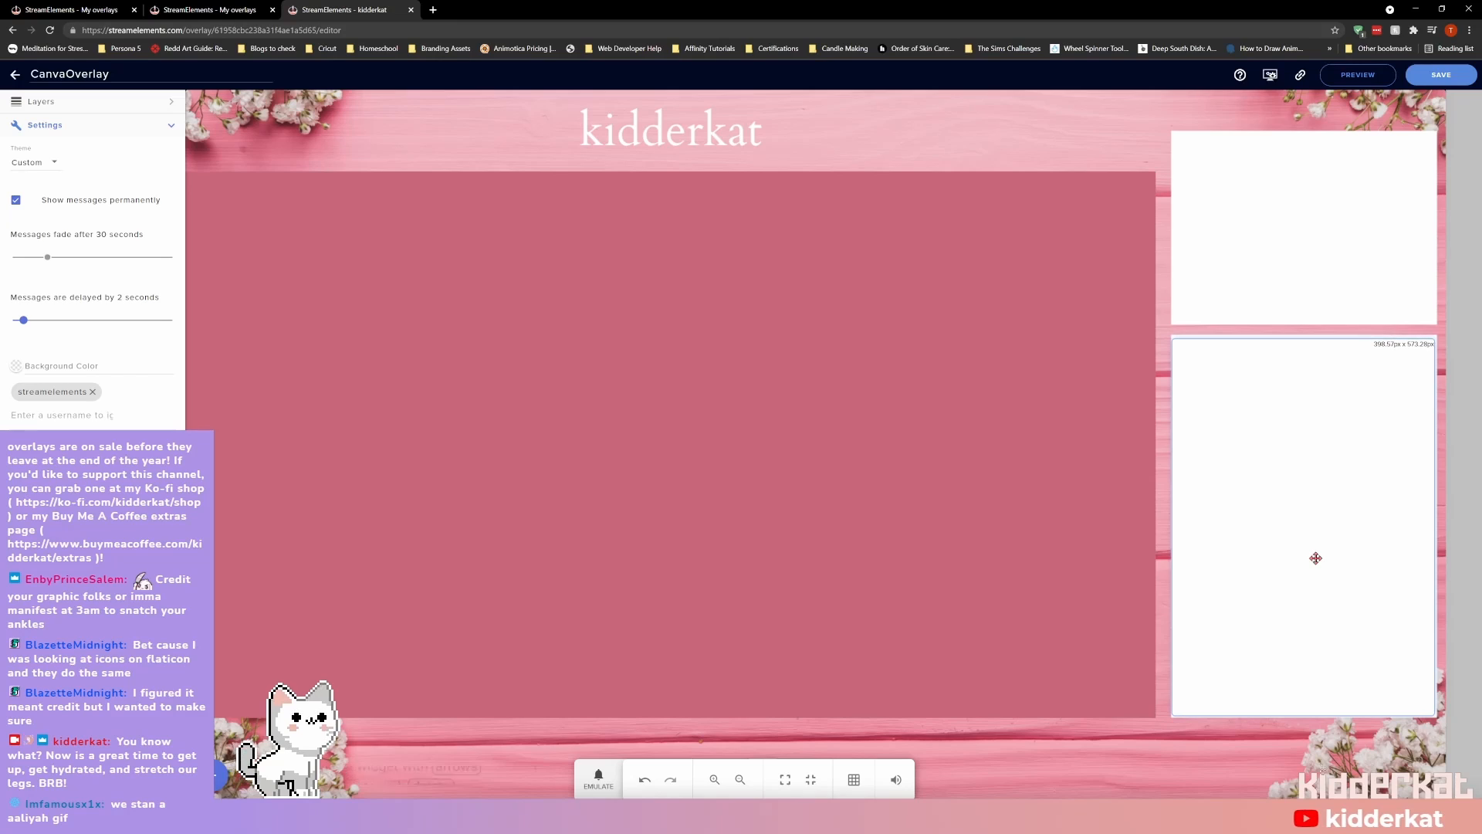
key("Up")
key("Right")
key("Right")
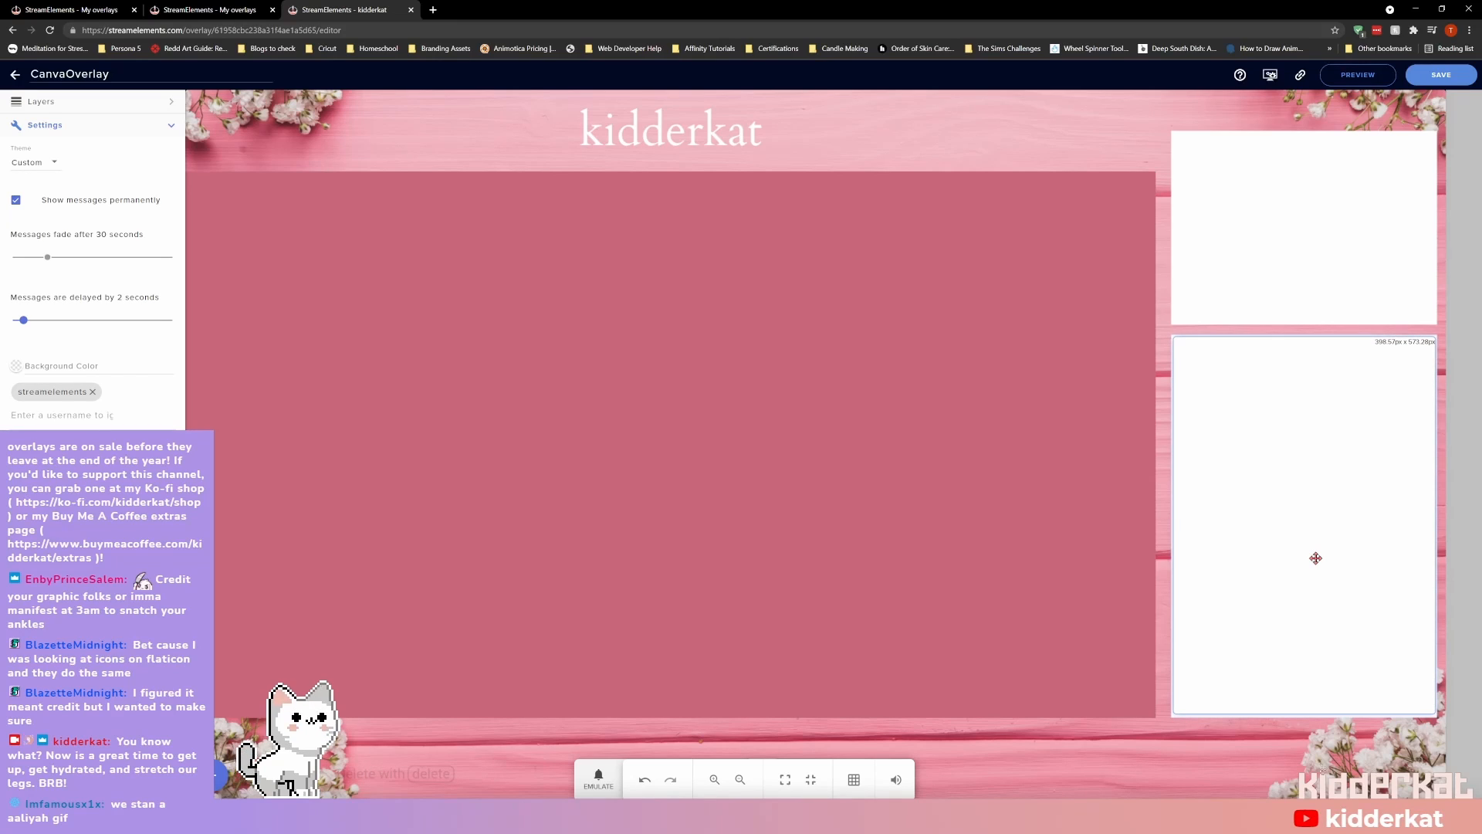
key("Down")
key("Down")
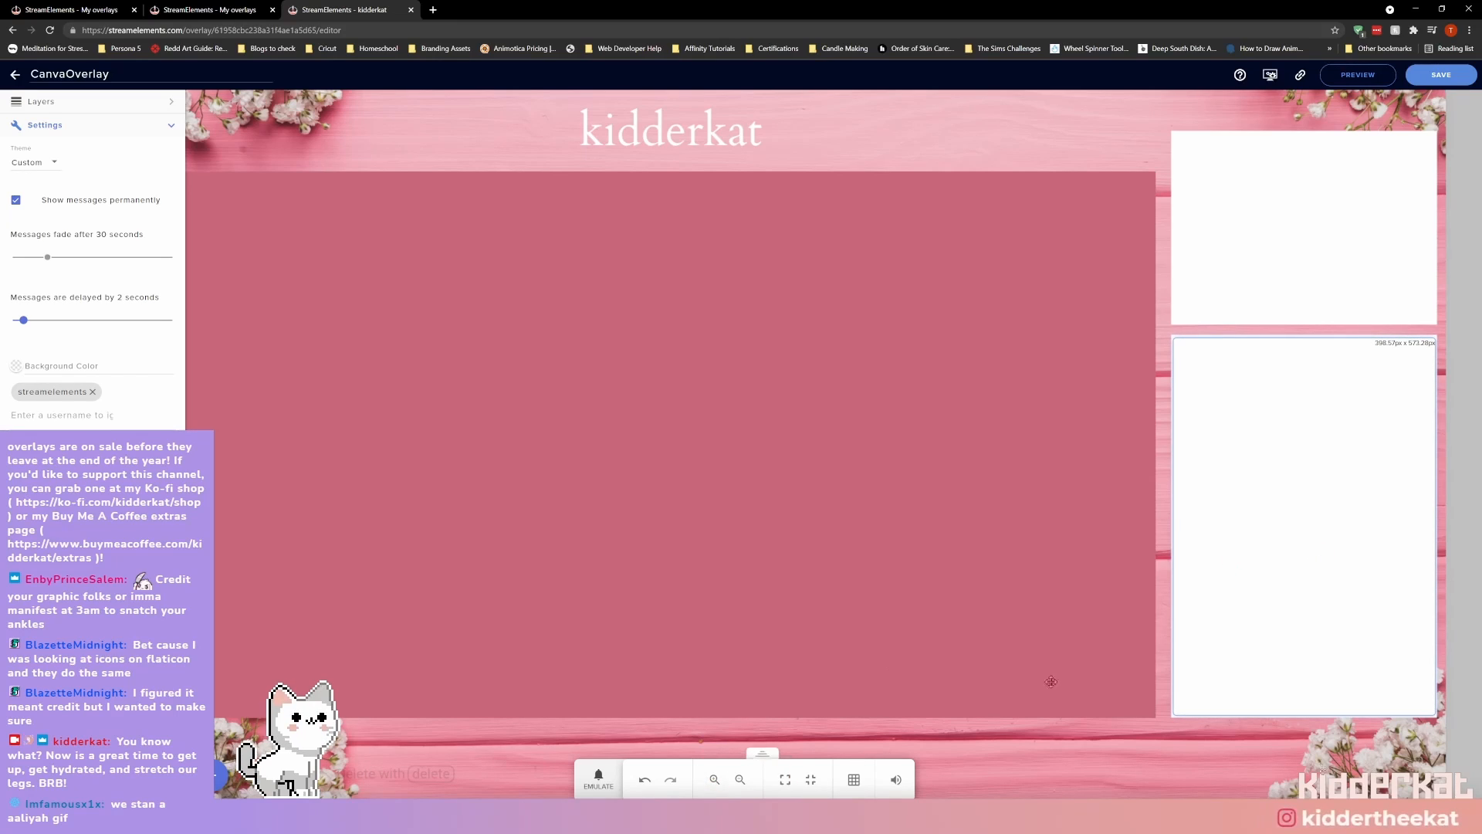
left_click(121, 106)
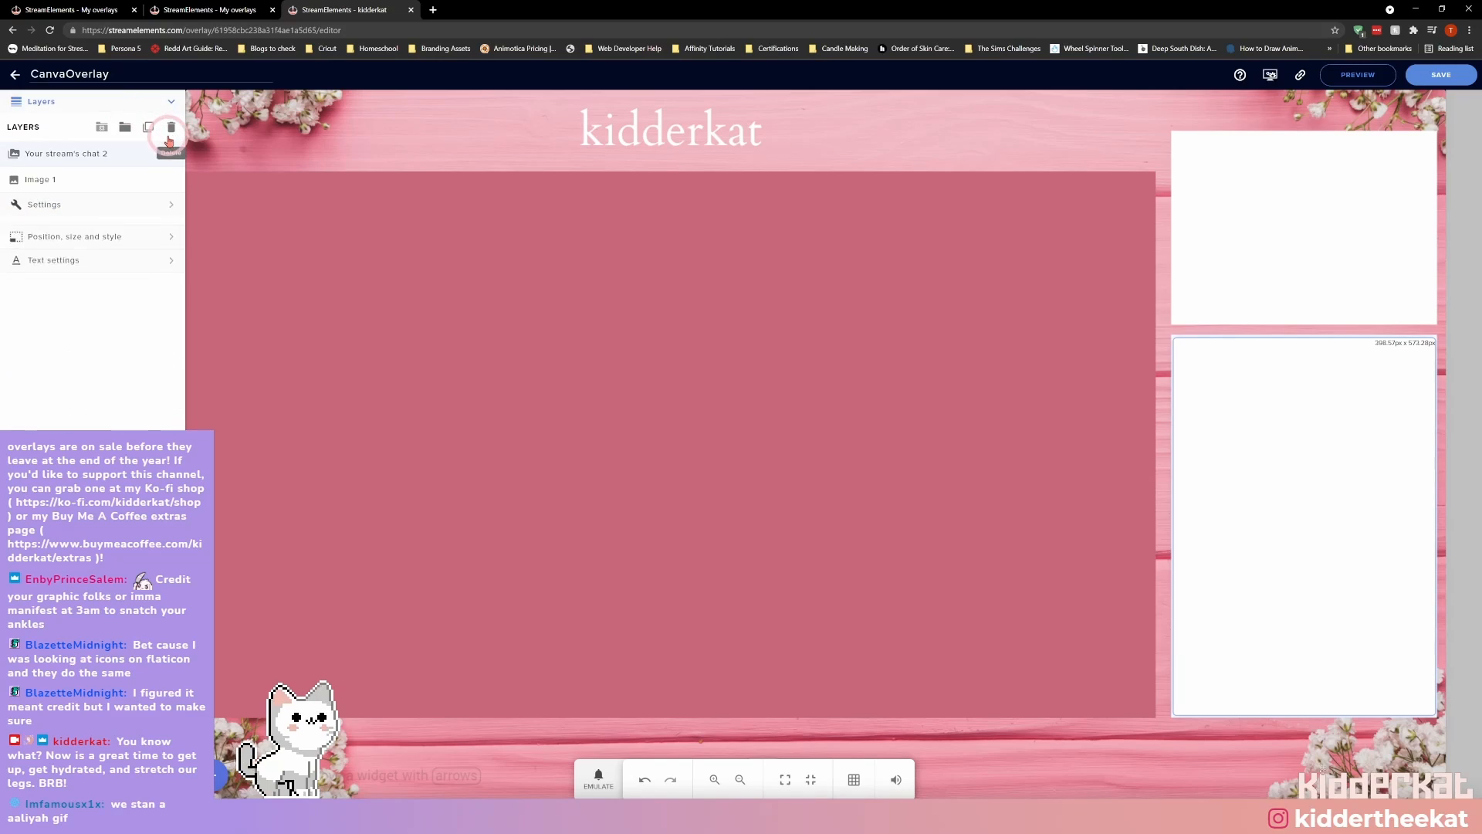
left_click(173, 157)
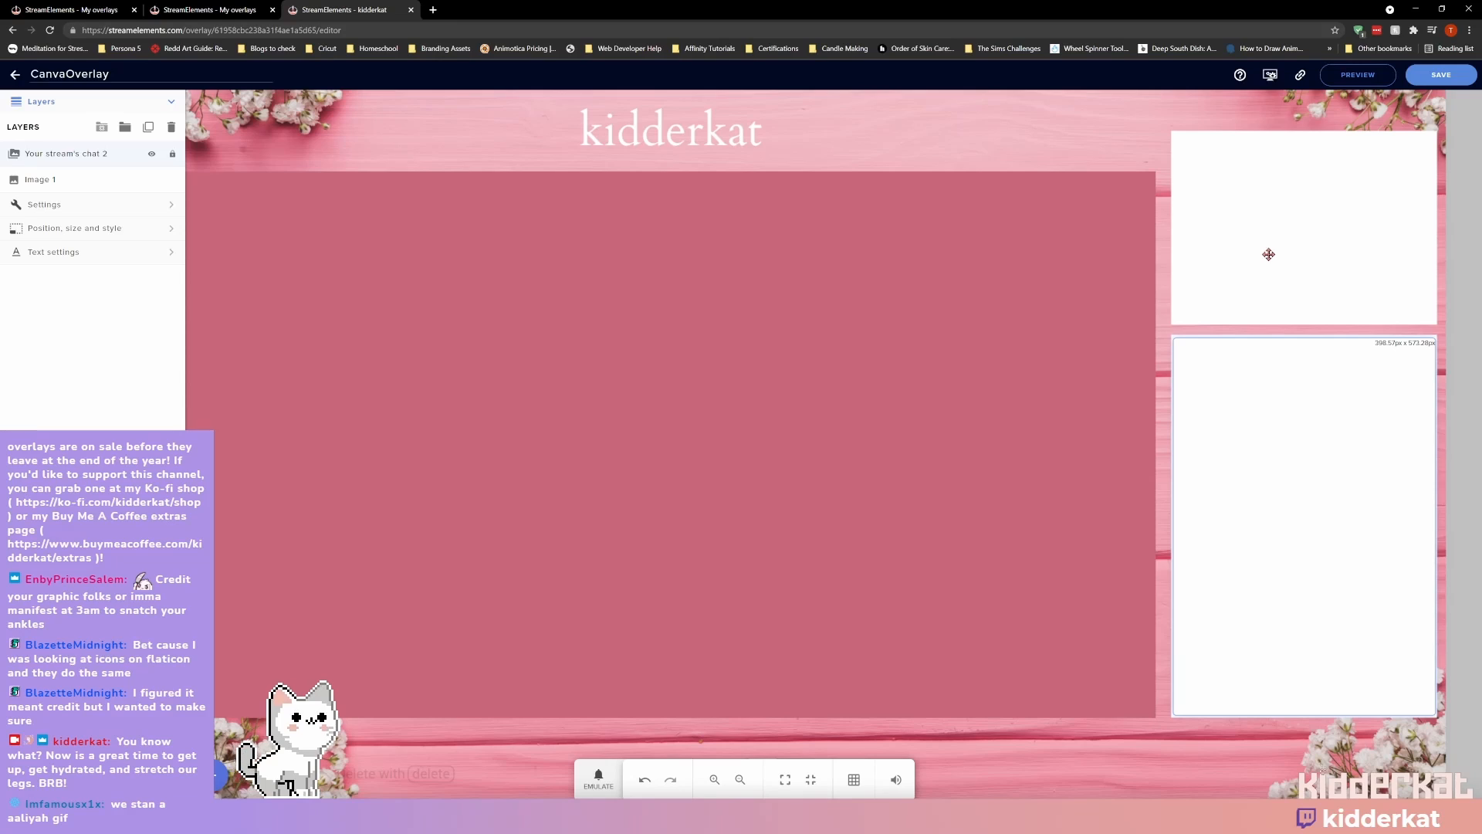
Add a static text widget reading "welcome to my stream!", broken onto two lines after "to".
left_click(212, 774)
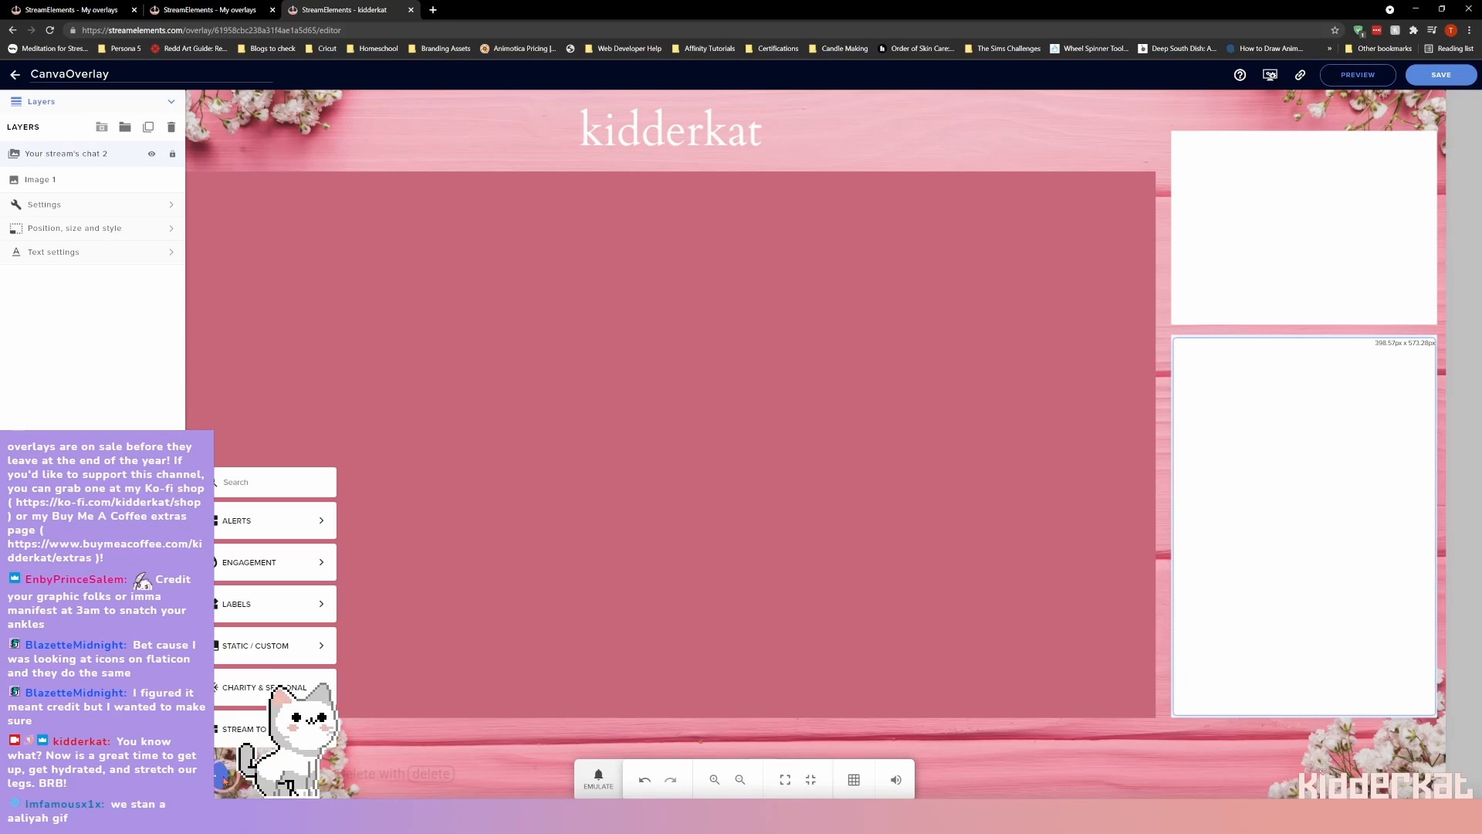
mouse_move(312, 645)
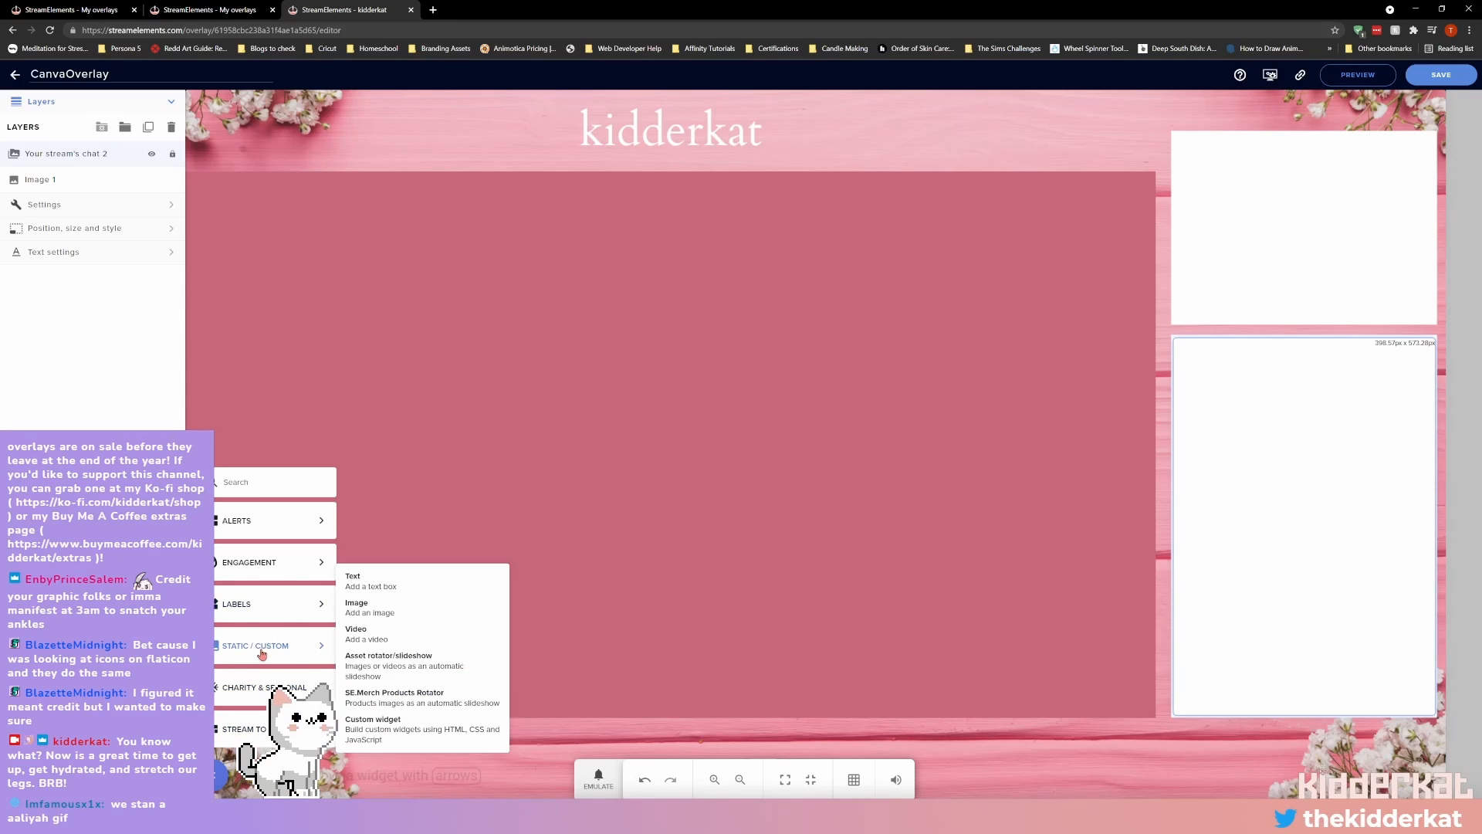
left_click(356, 580)
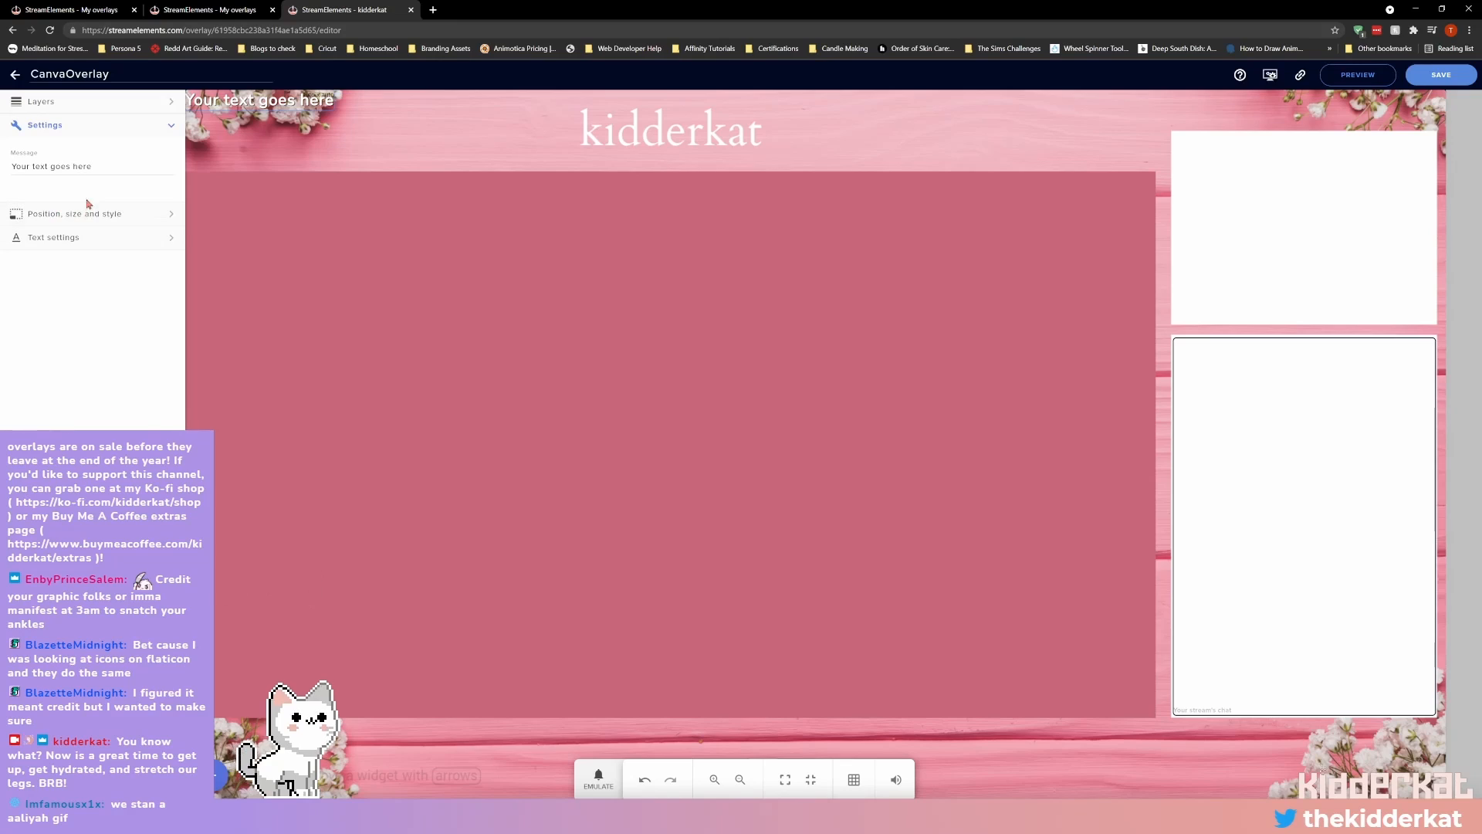
triple_click(99, 171)
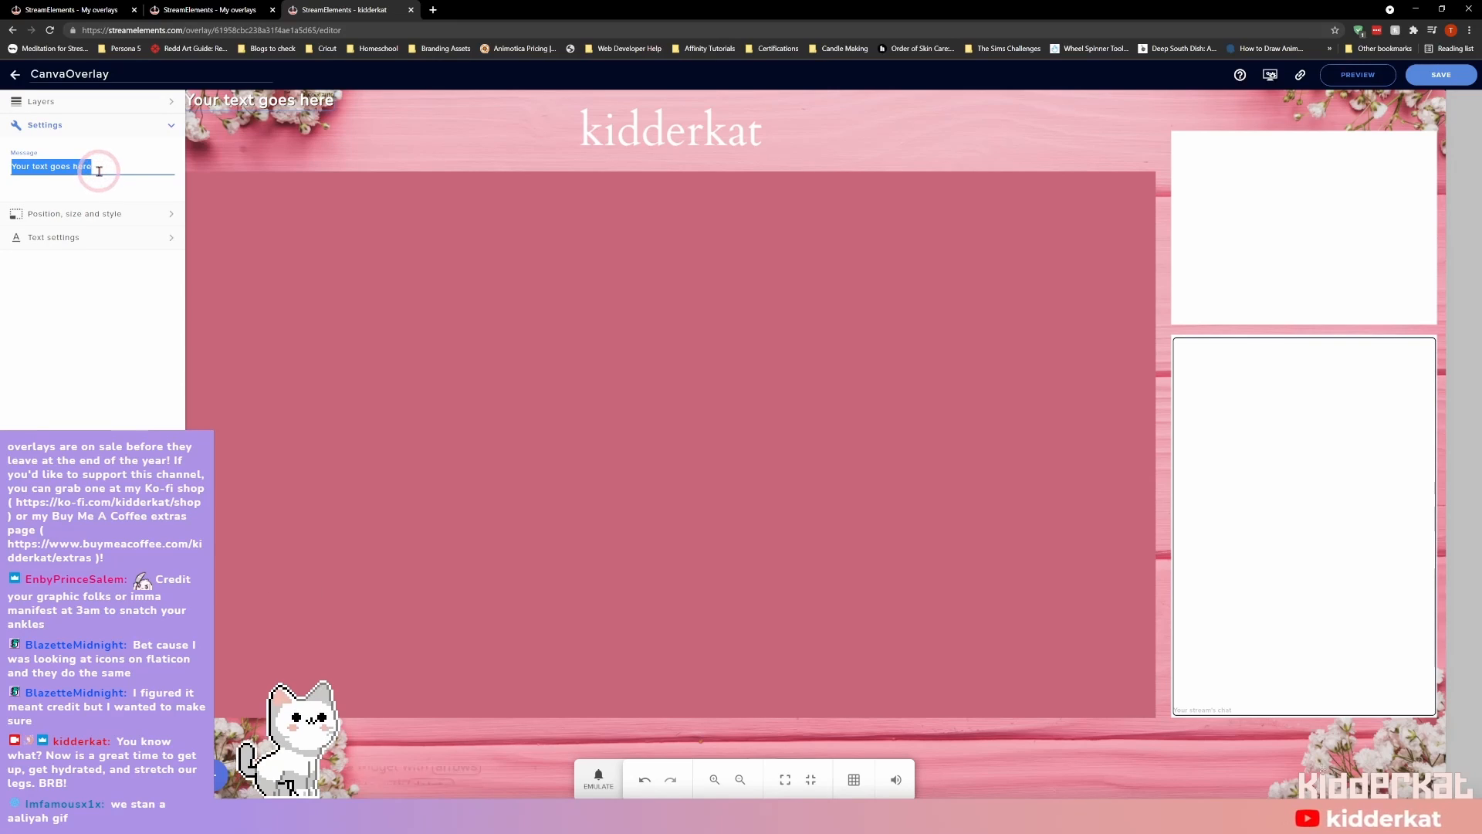
type("welcome to")
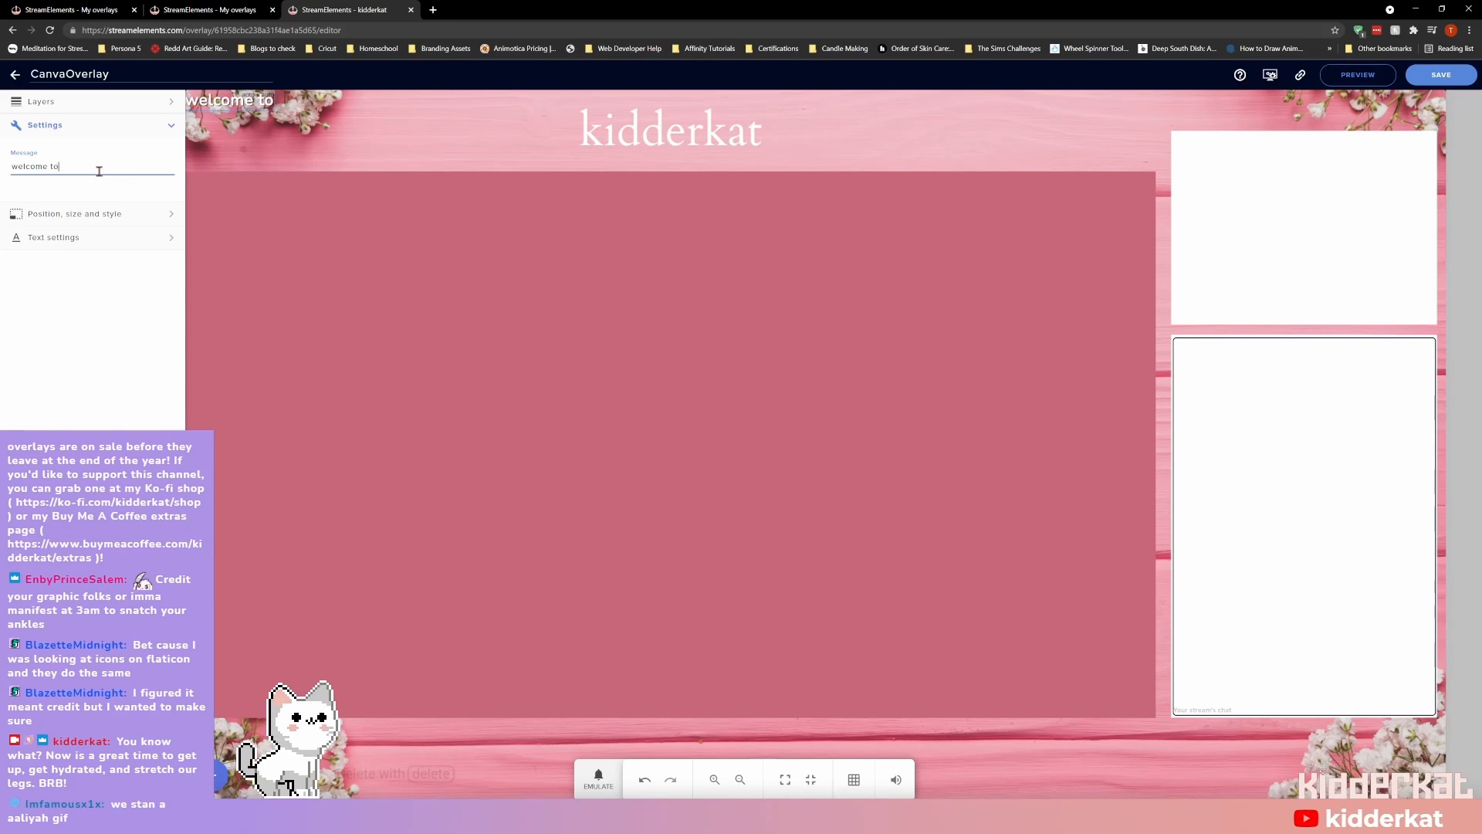
type(" my st")
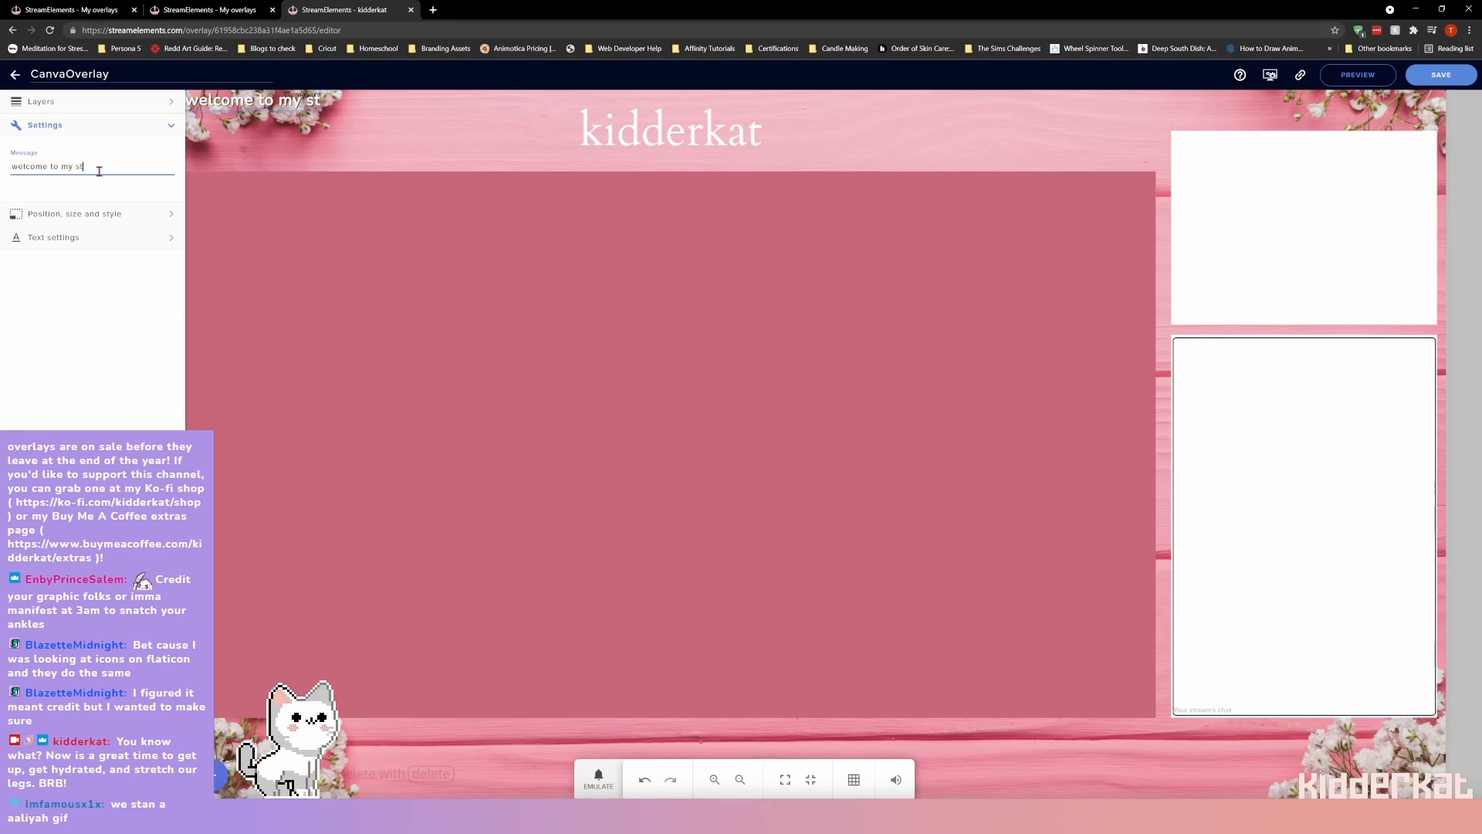
type("ream!")
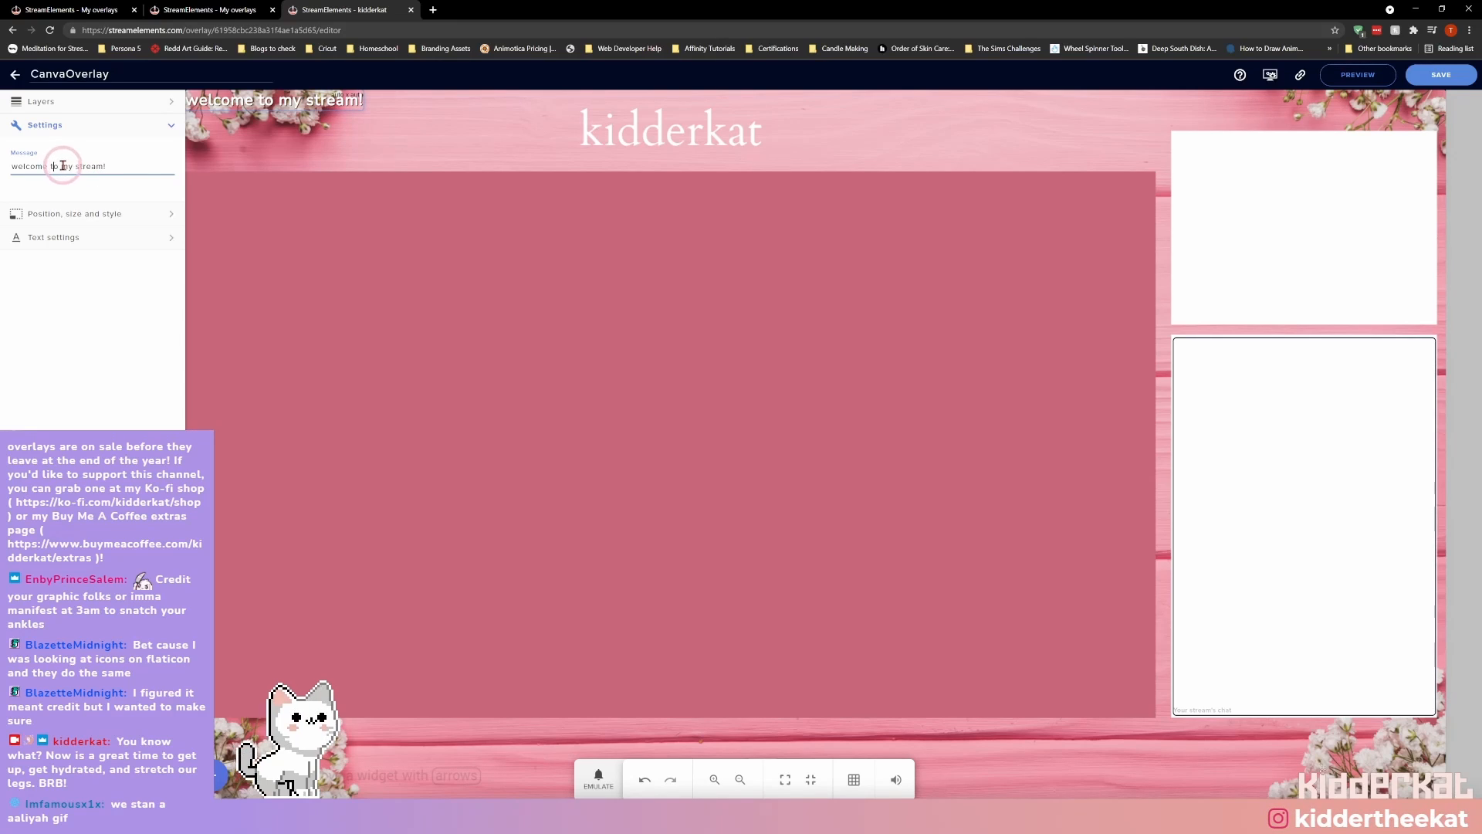
key("Return")
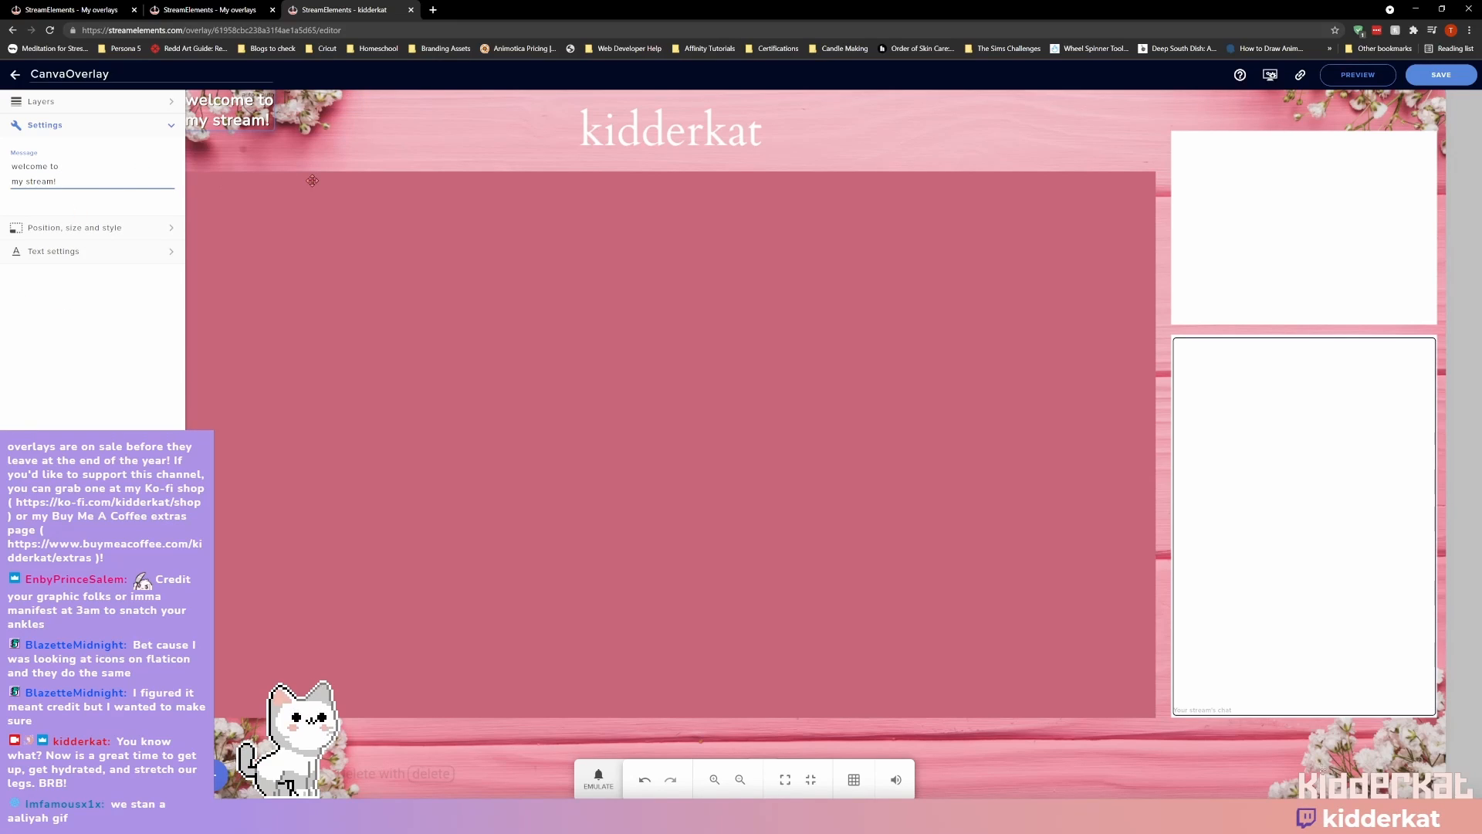
Move the welcome text widget into the upper white box.
left_click(116, 255)
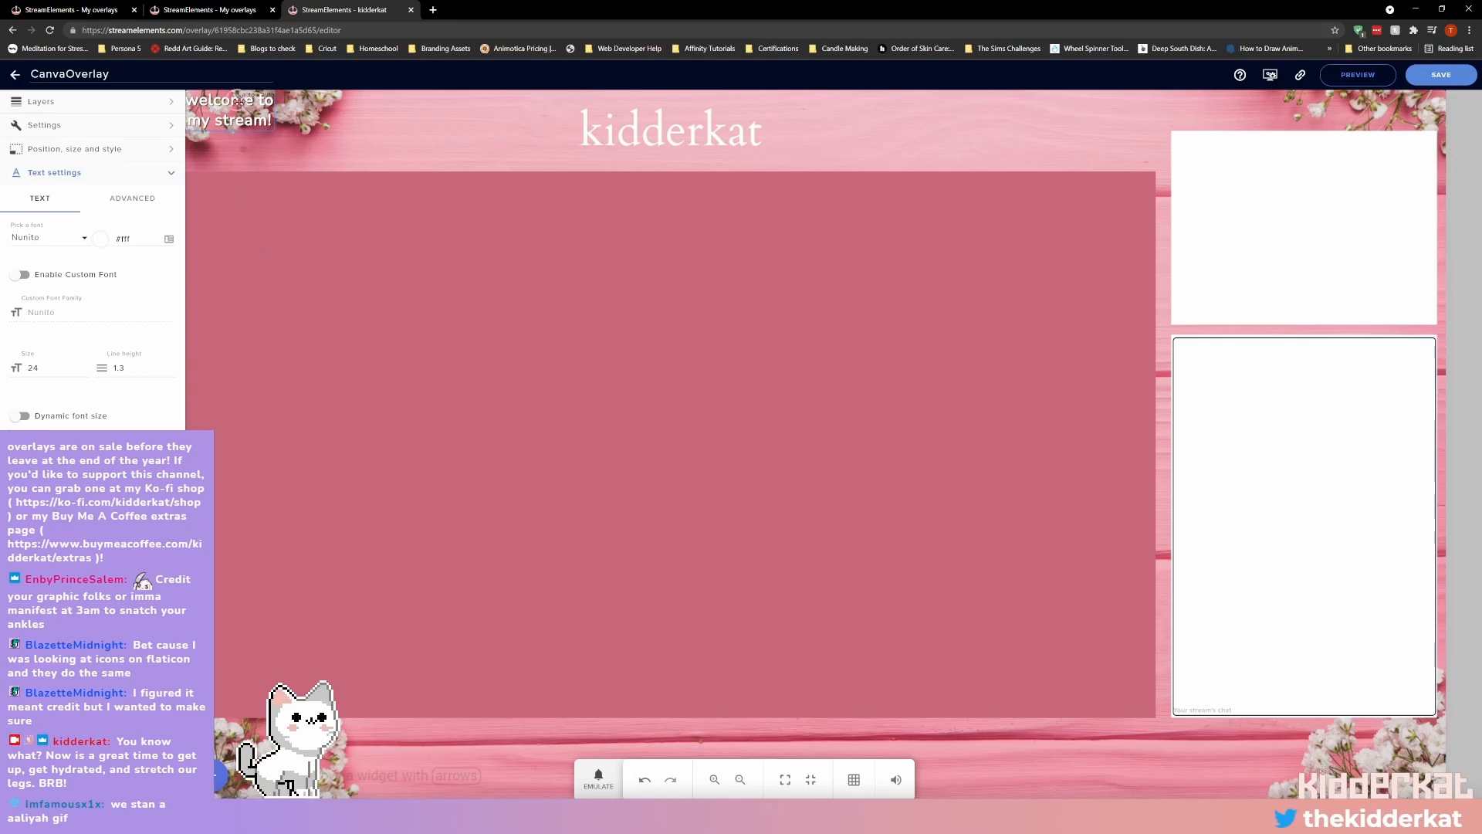
left_click_drag(246, 110, 1410, 306)
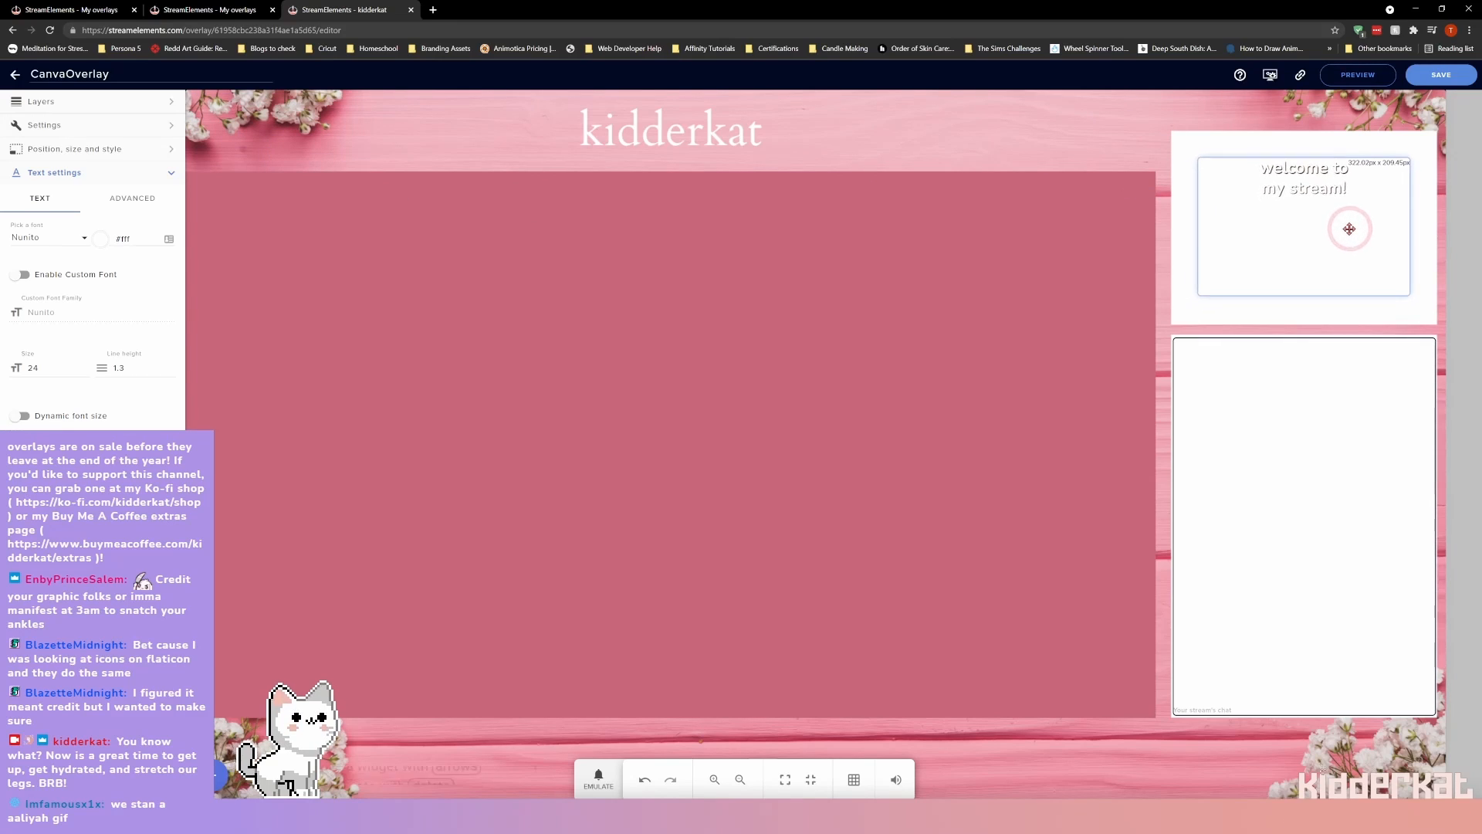
left_click_drag(1350, 239, 1338, 220)
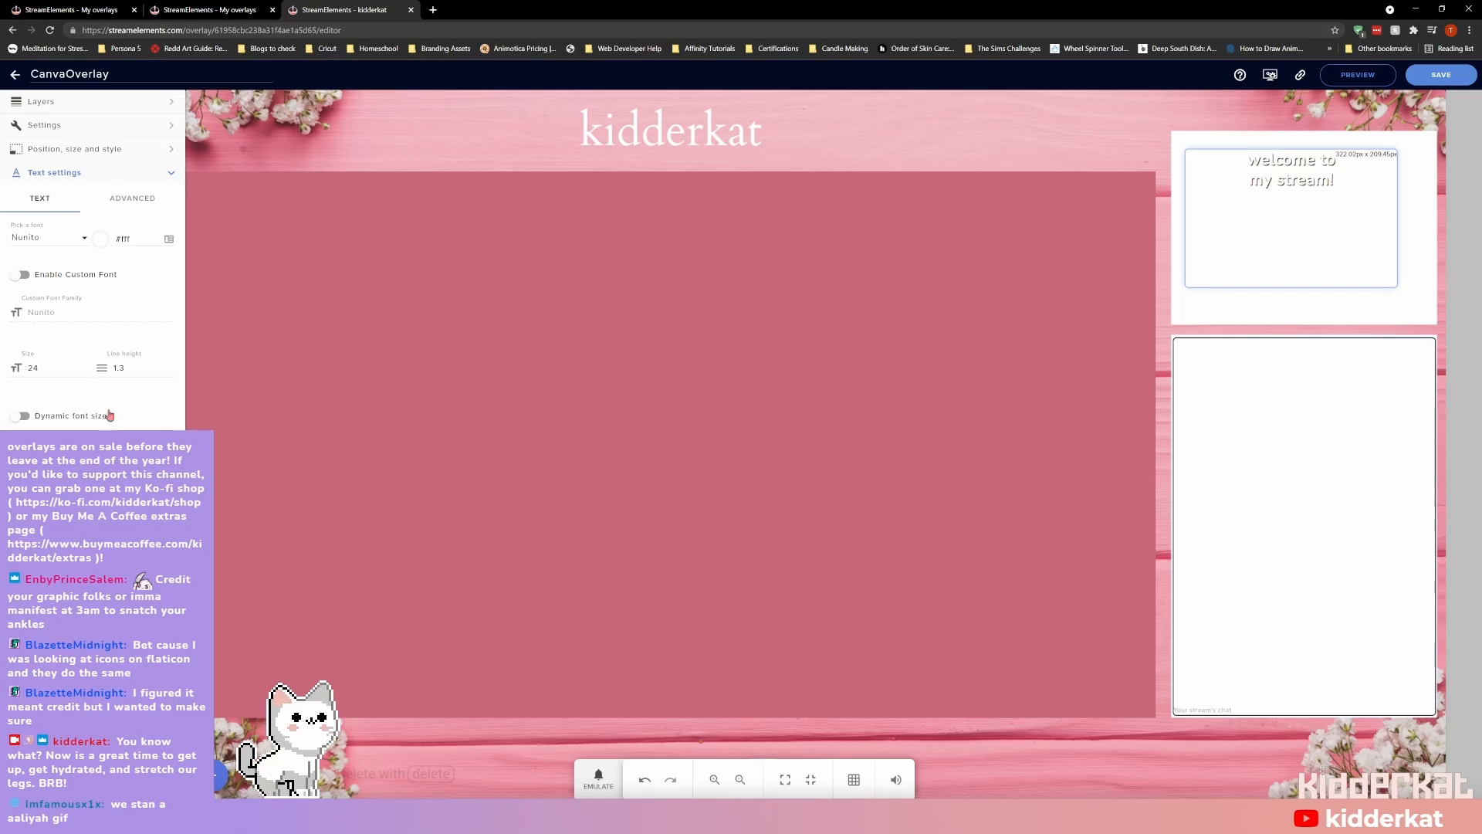
Set the welcome text's font size to 55, color it muted pink, and recenter it in the upper white box.
left_click(86, 366)
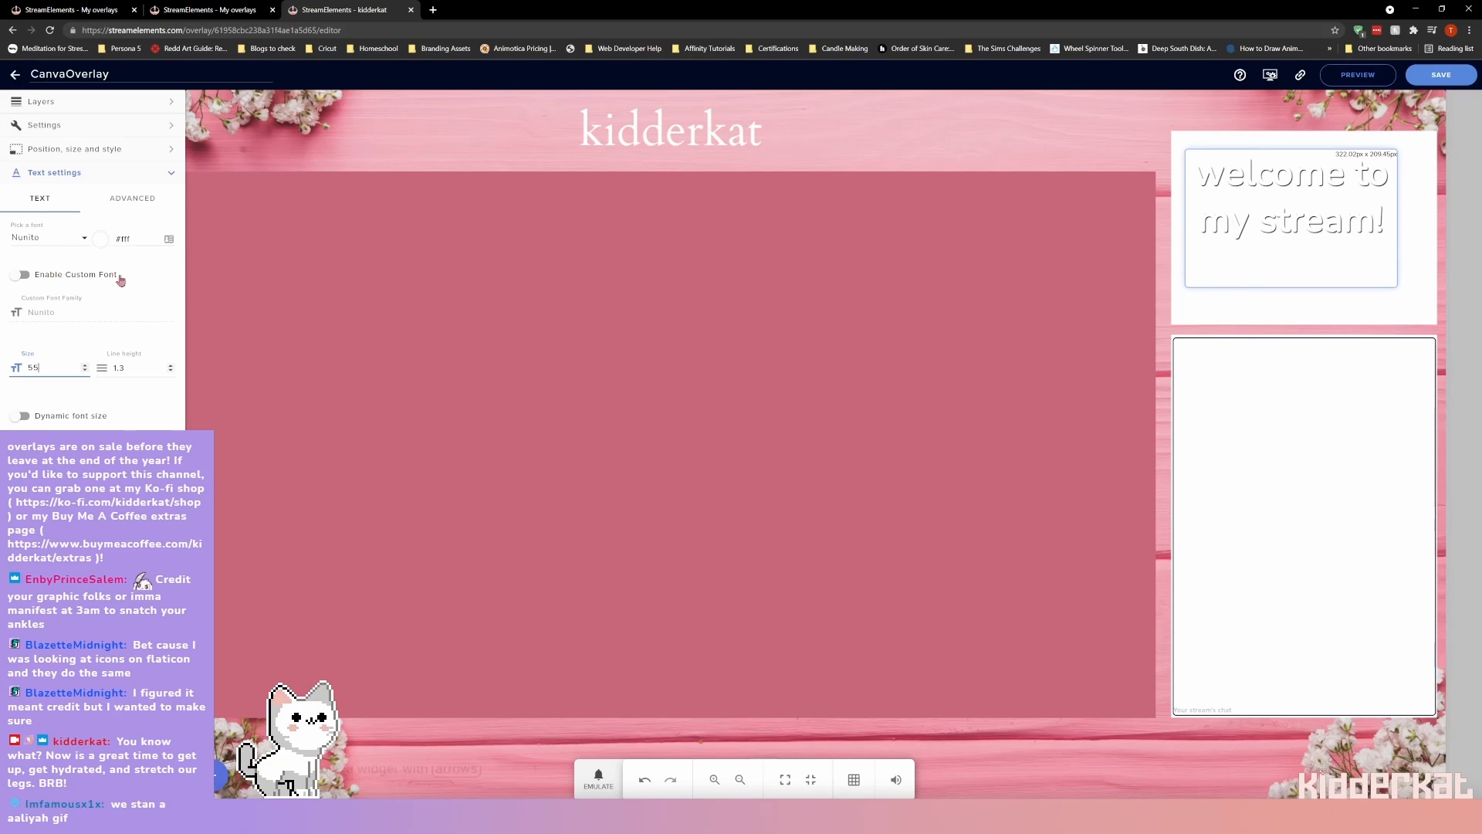
left_click(97, 247)
left_click(100, 263)
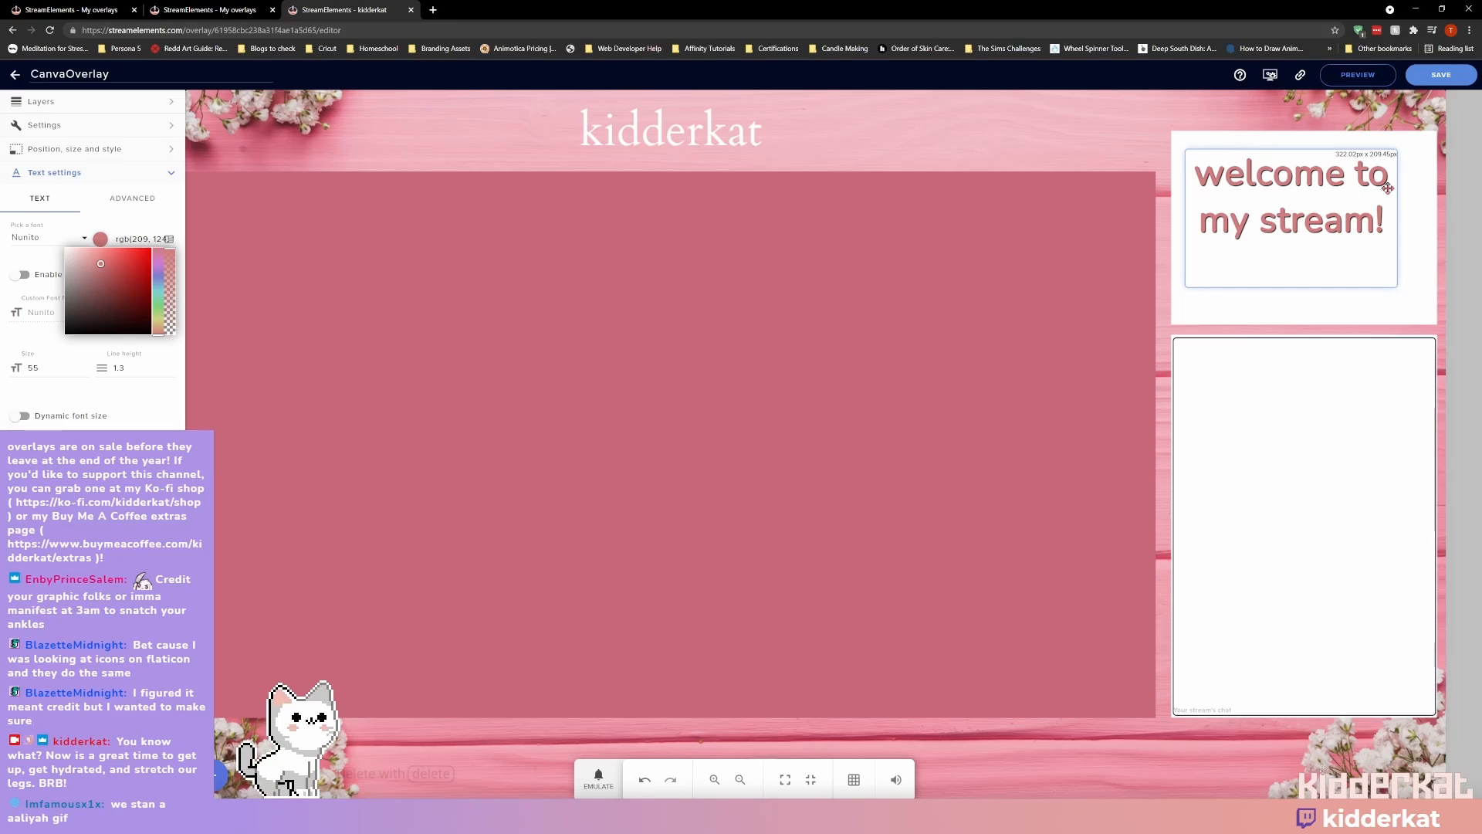
left_click_drag(1301, 211, 1312, 223)
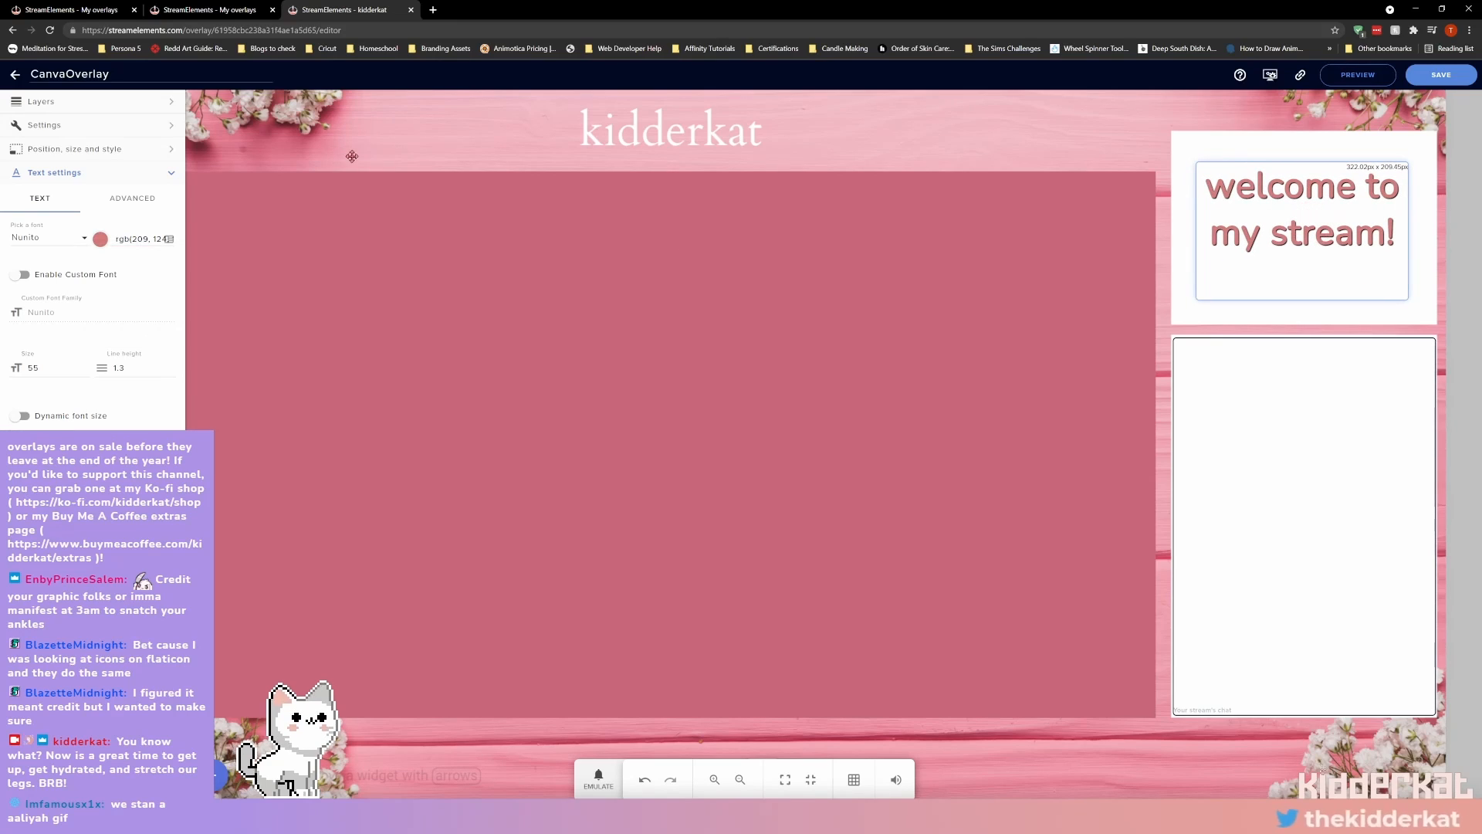
Display the overlay's layer list and save the CanvaOverlay overlay.
left_click(122, 107)
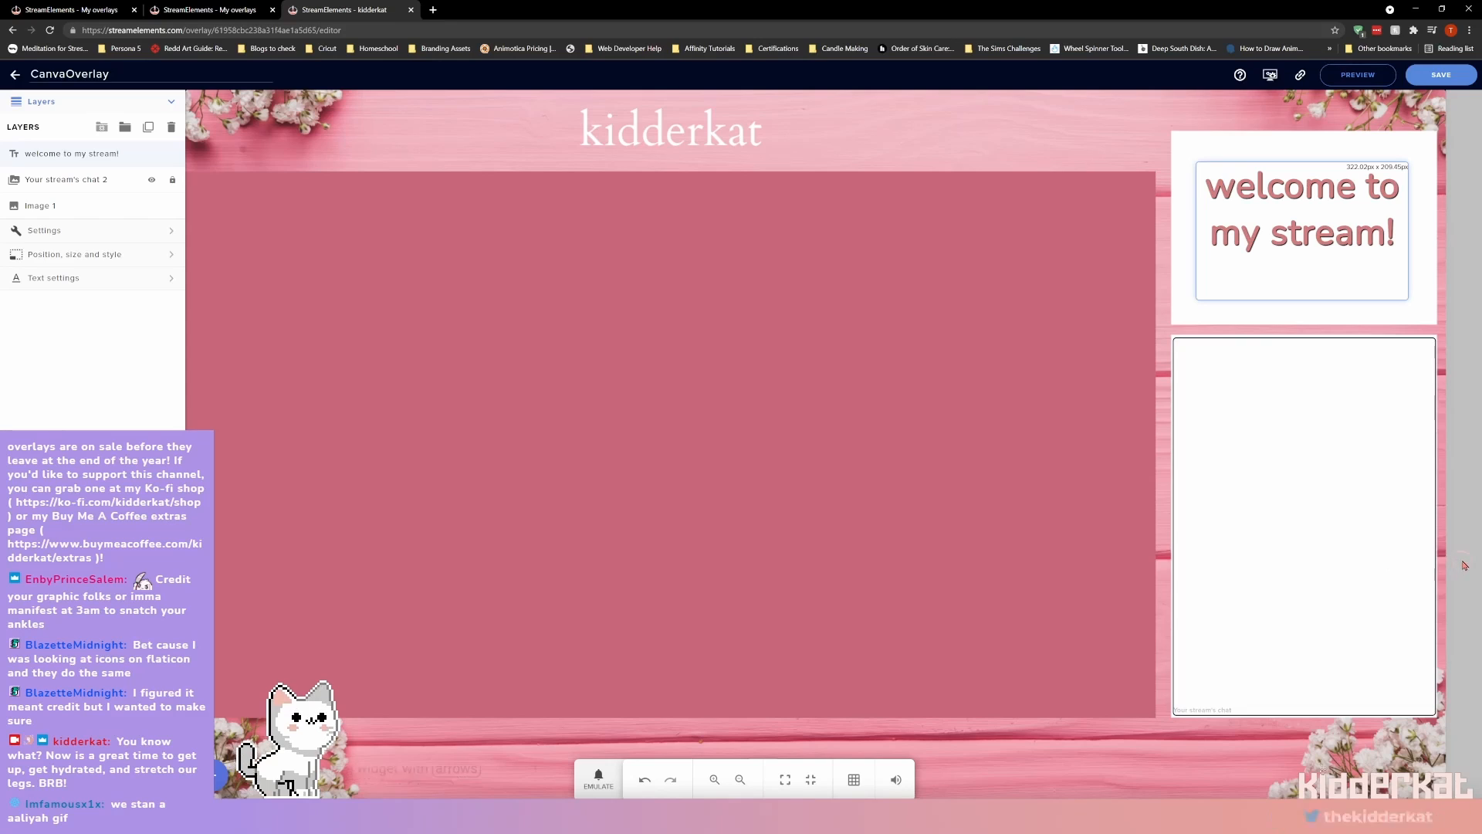
left_click(1267, 532)
key("ctrl+minus")
key("ctrl+minus")
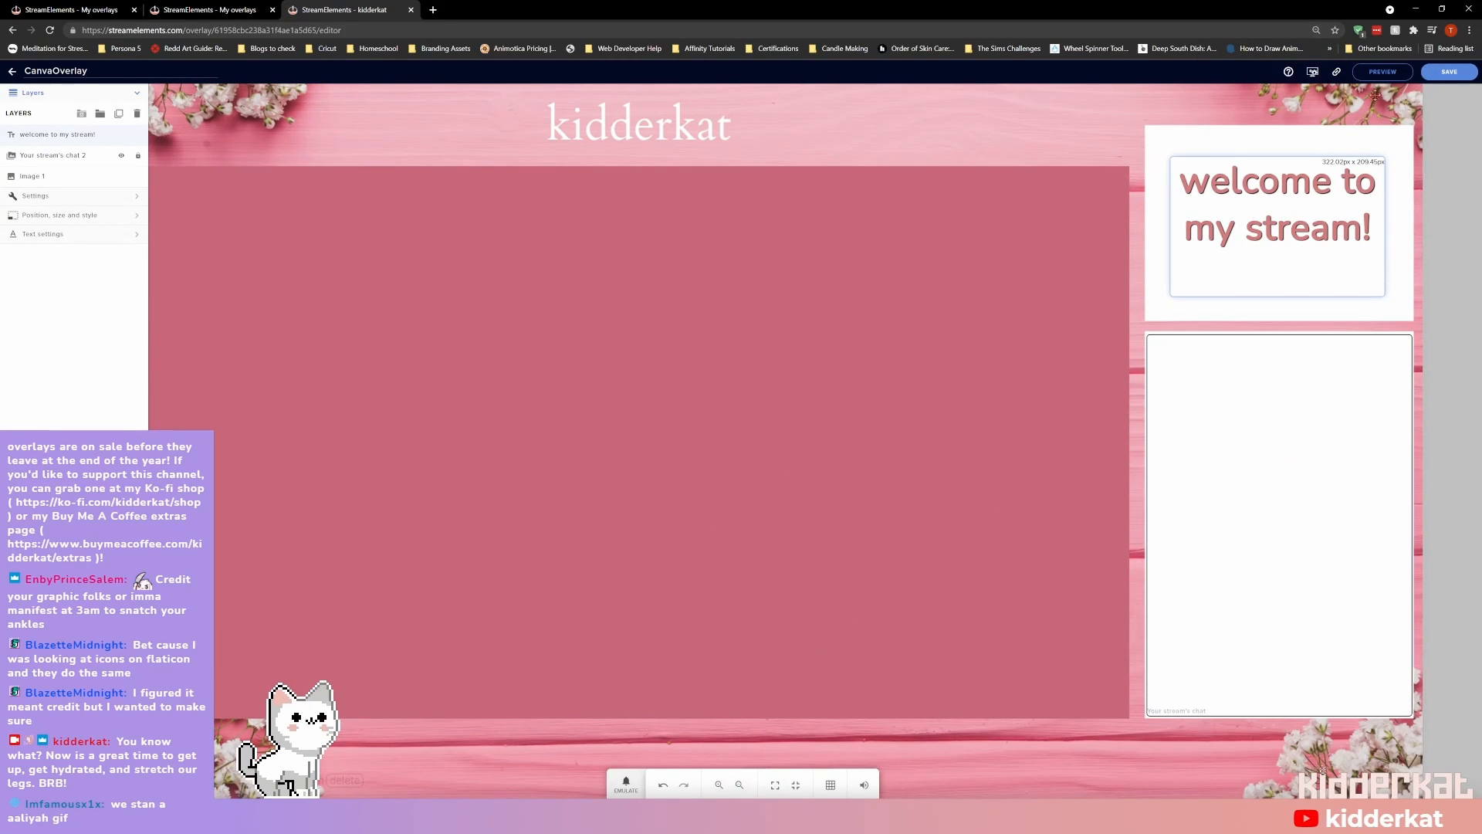
left_click(1451, 75)
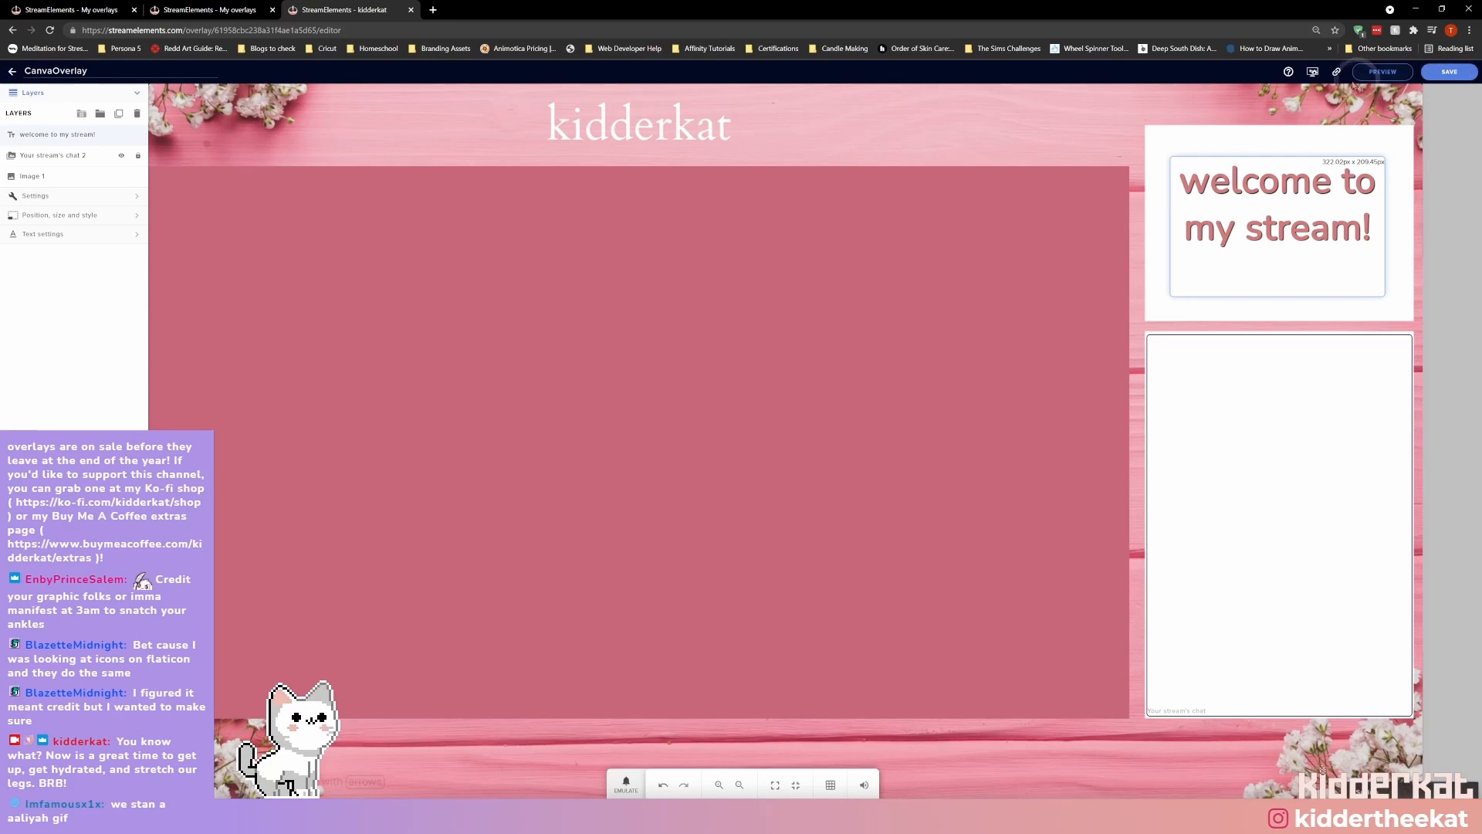